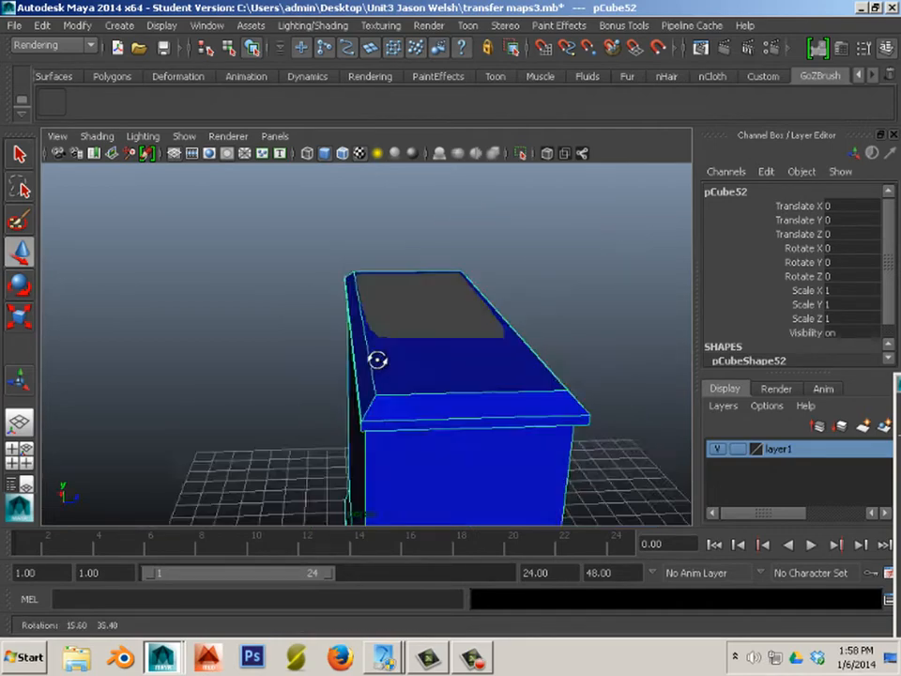
{"action": "middle_click_drag", "start_coordinate": [374, 385], "coordinate": [371, 251], "text": "alt"}
{"action": "left_click_drag", "start_coordinate": [372, 251], "coordinate": [264, 270], "text": "alt"}
{"action": "middle_click_drag", "start_coordinate": [307, 336], "coordinate": [296, 248], "text": "alt"}
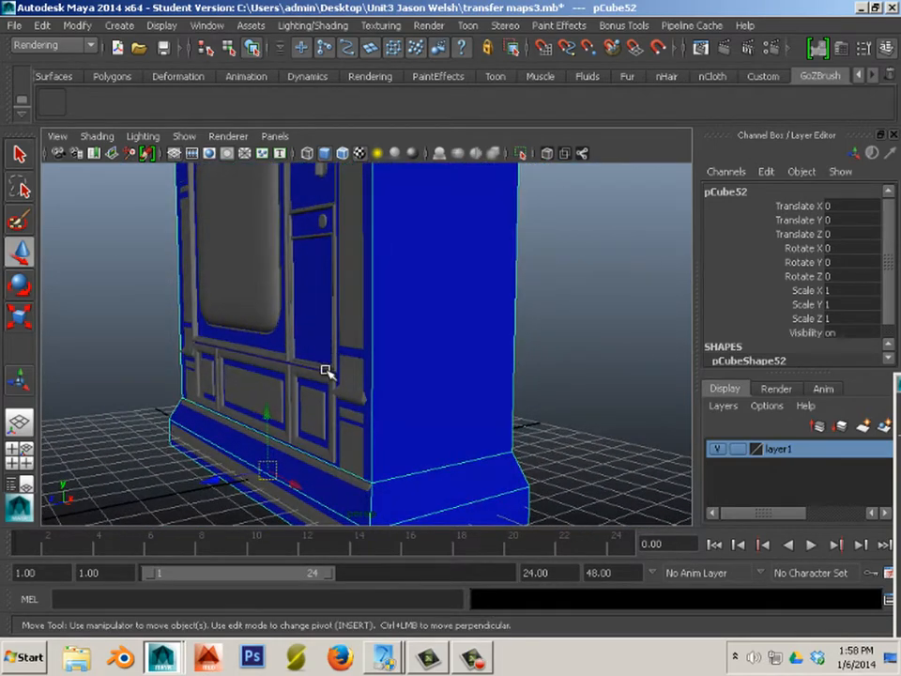
{"action": "right_click", "coordinate": [324, 371]}
{"action": "left_click", "coordinate": [292, 382]}
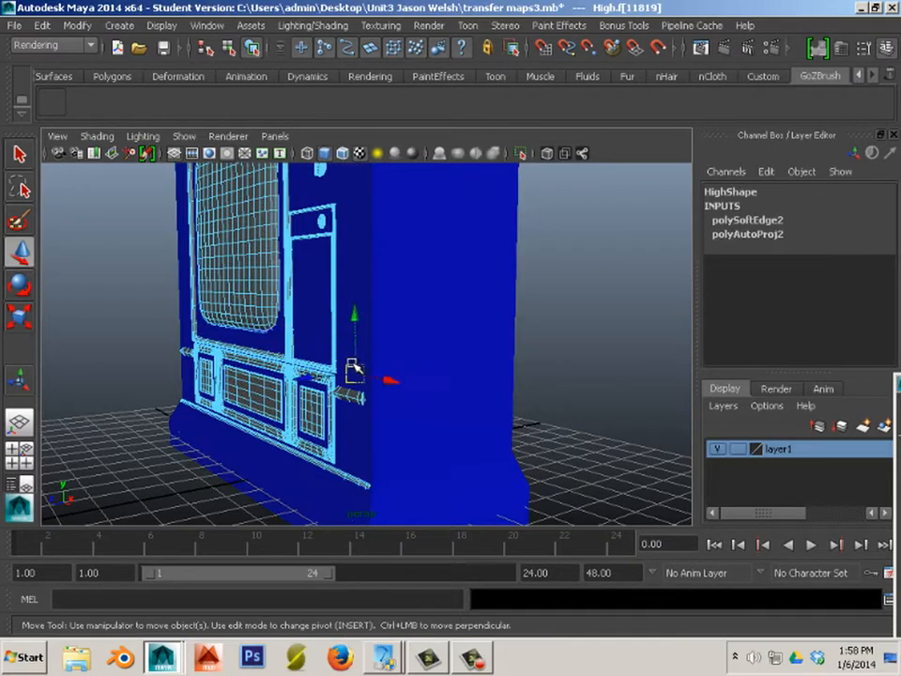
{"action": "right_click_drag", "start_coordinate": [368, 292], "coordinate": [431, 270]}
{"action": "left_click", "coordinate": [413, 277]}
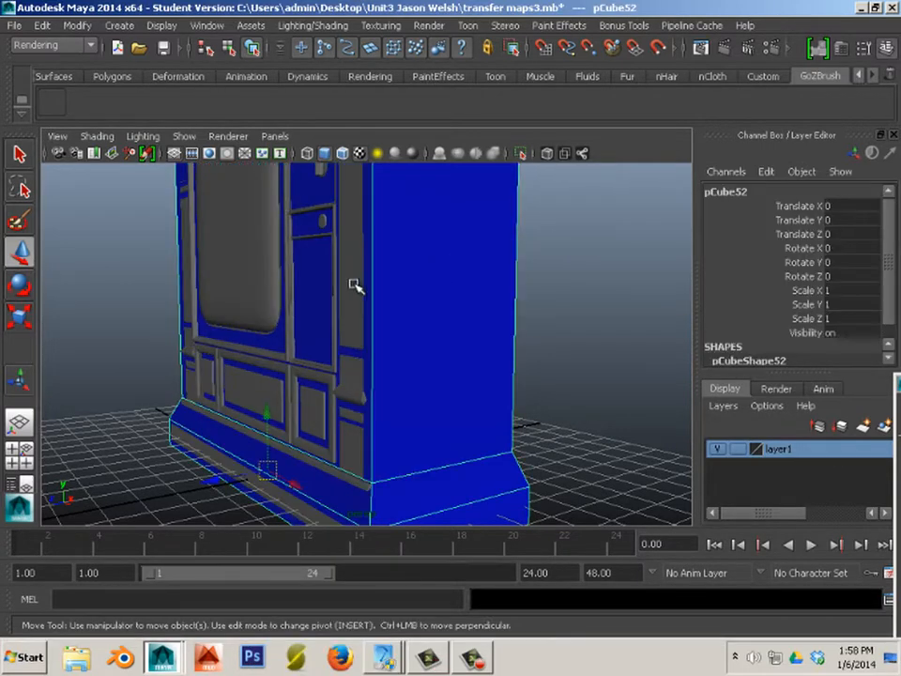
Switch the blue low-poly mesh to face selection and set layer1 to reference mode.
{"action": "right_click", "coordinate": [367, 284]}
{"action": "left_click", "coordinate": [368, 326]}
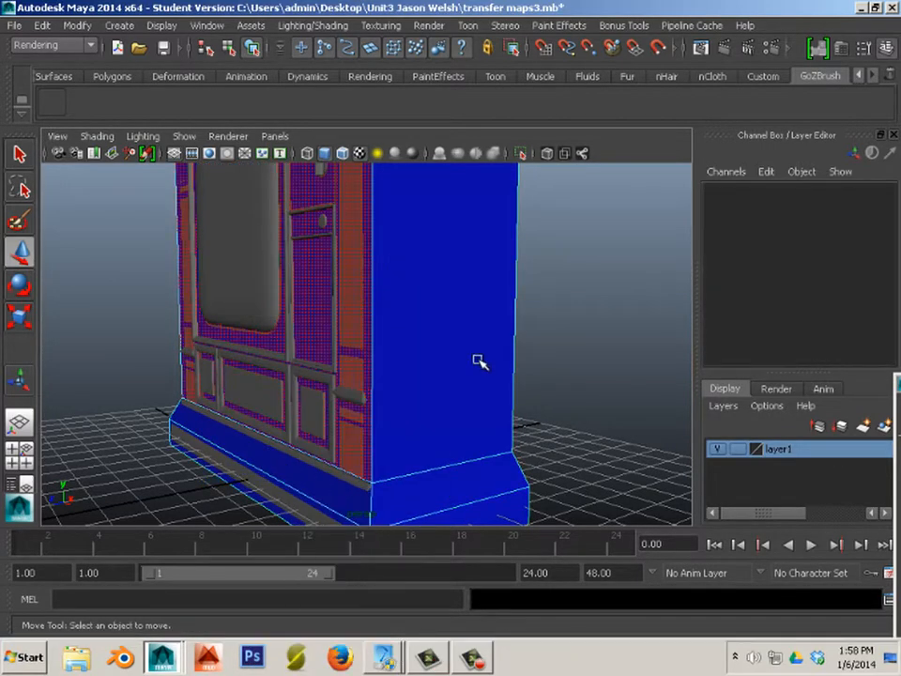
{"action": "left_click", "coordinate": [738, 449]}
{"action": "left_click", "coordinate": [738, 450]}
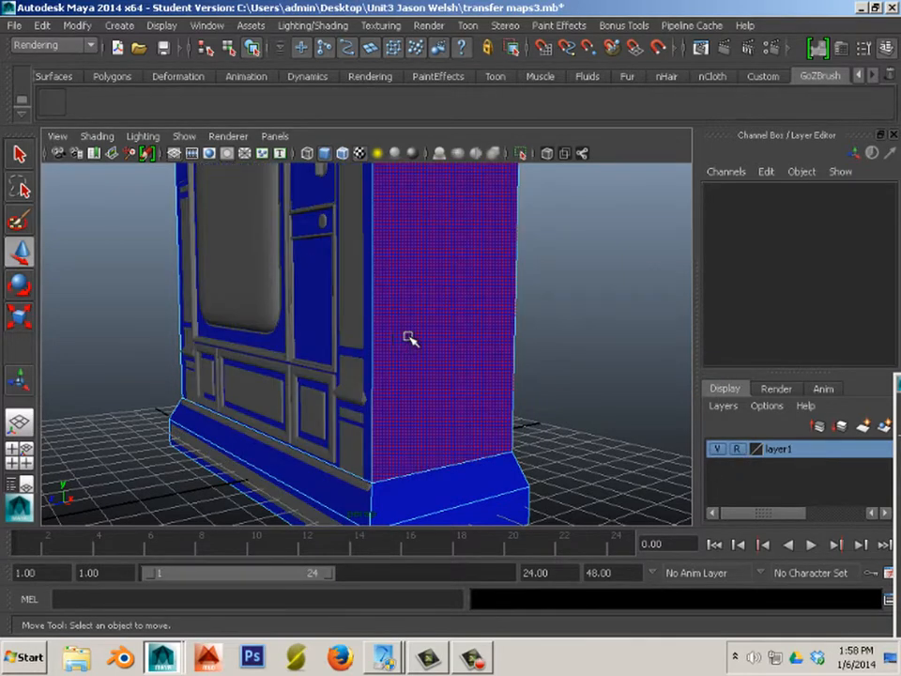
Pull the low-poly mesh's main front face forward to about Z 0.73 and the base's front face to about Z 0.95.
{"action": "left_click_drag", "start_coordinate": [410, 339], "coordinate": [362, 318], "text": "alt"}
{"action": "left_click", "coordinate": [310, 368]}
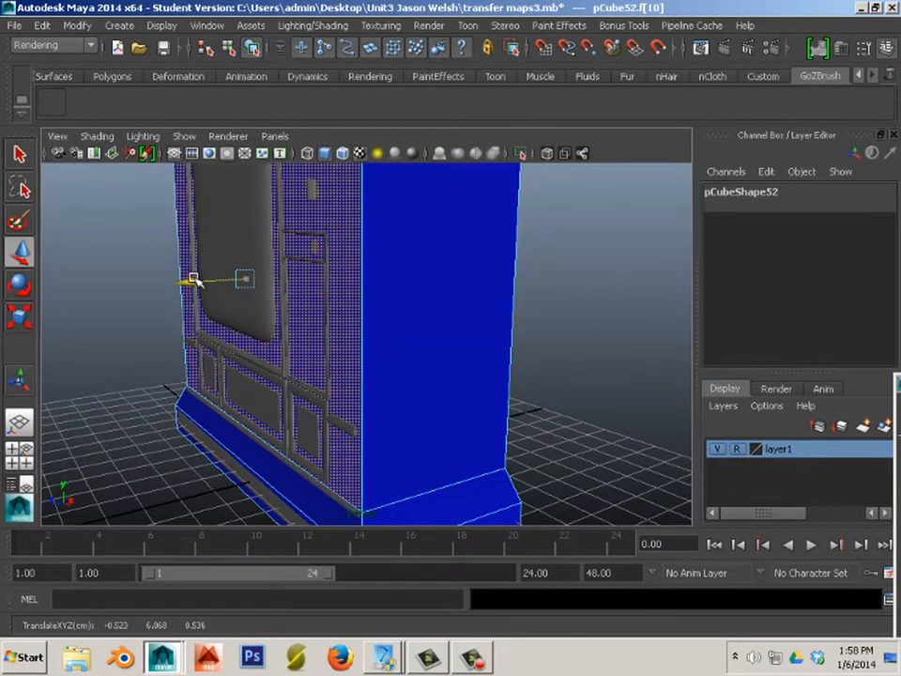
{"action": "left_click_drag", "start_coordinate": [194, 279], "coordinate": [188, 281]}
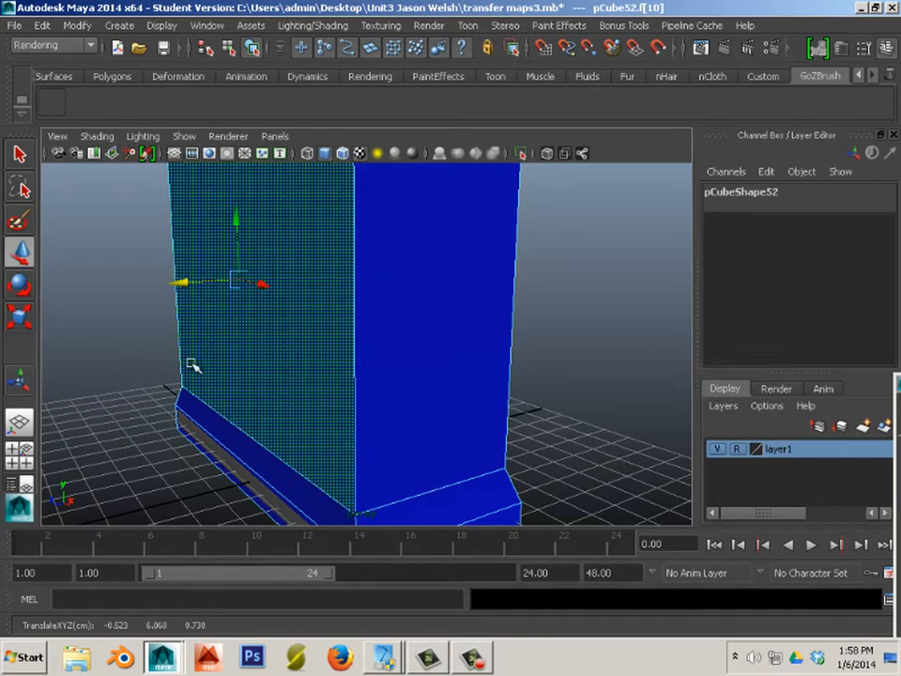
{"action": "left_click_drag", "start_coordinate": [192, 363], "coordinate": [314, 387], "text": "alt"}
{"action": "left_click", "coordinate": [313, 392]}
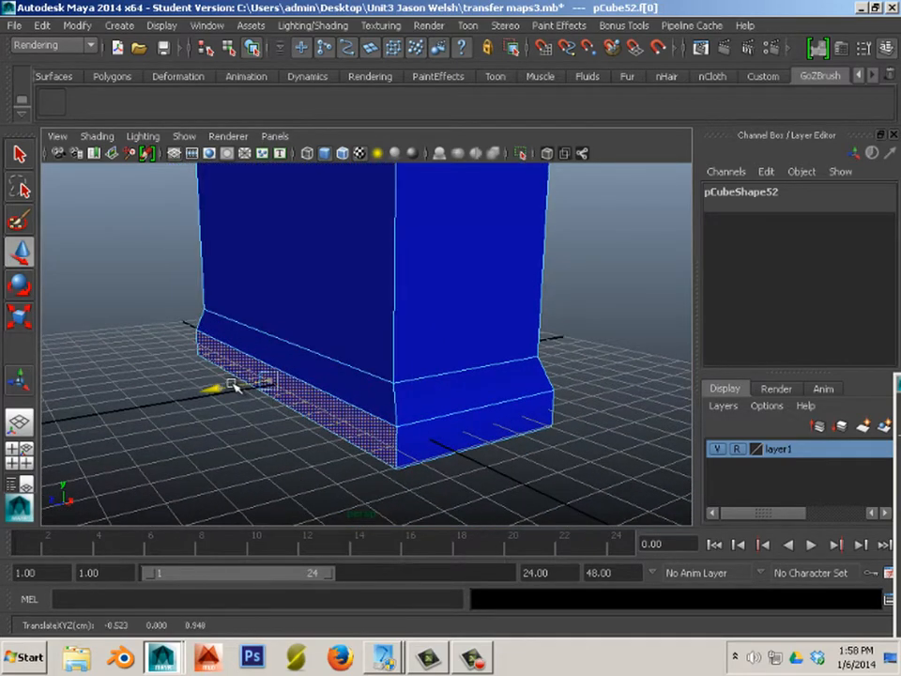
Raise the top face of the low-poly mesh to about Y 11.47.
{"action": "left_click_drag", "start_coordinate": [167, 423], "coordinate": [354, 257], "text": "alt"}
{"action": "middle_click_drag", "start_coordinate": [353, 257], "coordinate": [360, 260], "text": "alt"}
{"action": "left_click_drag", "start_coordinate": [360, 260], "coordinate": [351, 375], "text": "alt"}
{"action": "left_click", "coordinate": [350, 352]}
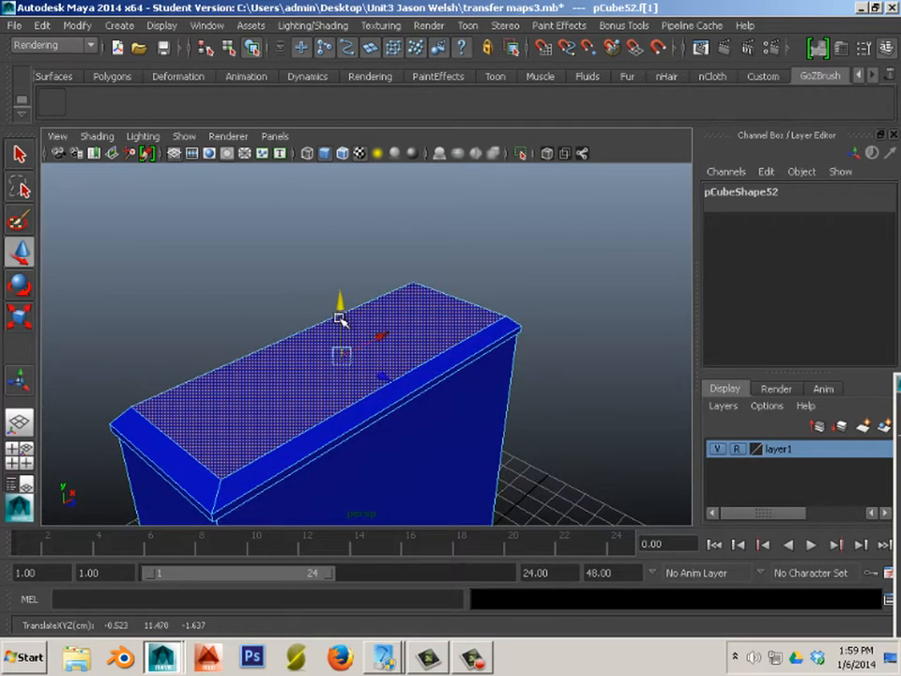
Pull the front face of the upper trim forward to about Z 1.01.
{"action": "left_click_drag", "start_coordinate": [344, 321], "coordinate": [535, 338], "text": "alt"}
{"action": "right_click_drag", "start_coordinate": [535, 339], "coordinate": [459, 346], "text": "alt"}
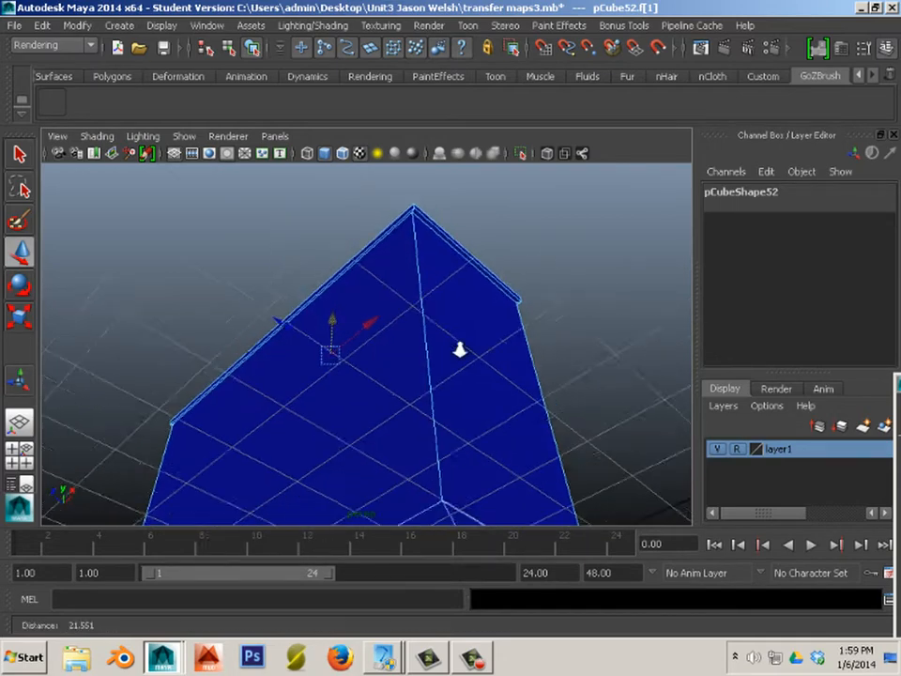
{"action": "left_click_drag", "start_coordinate": [459, 346], "coordinate": [290, 436], "text": "alt"}
{"action": "left_click", "coordinate": [300, 449]}
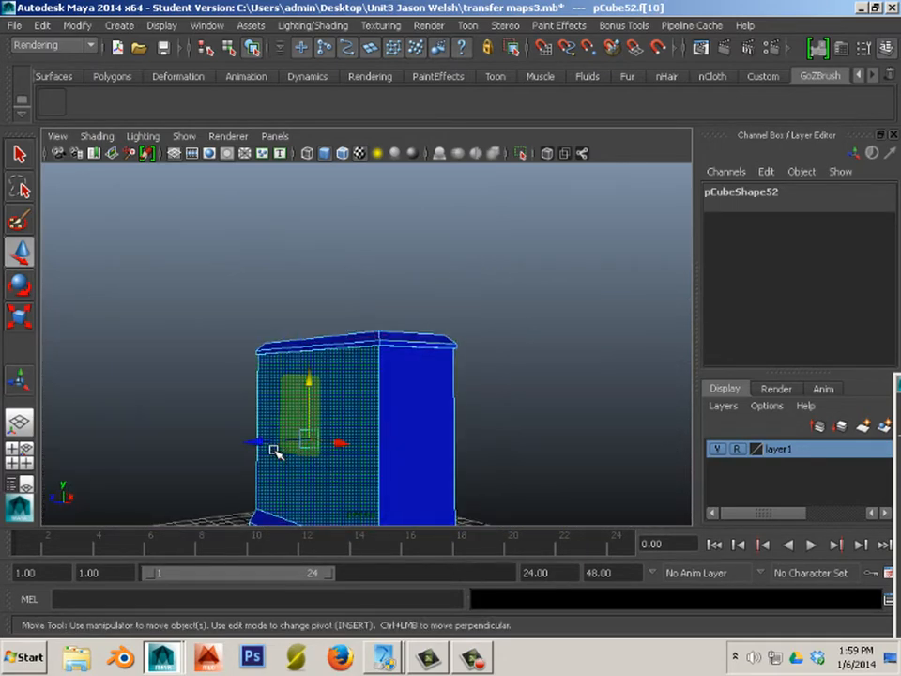
{"action": "middle_click_drag", "start_coordinate": [274, 451], "coordinate": [249, 442], "text": "alt"}
{"action": "left_click_drag", "start_coordinate": [250, 442], "coordinate": [225, 406], "text": "alt"}
{"action": "right_click_drag", "start_coordinate": [225, 406], "coordinate": [412, 377], "text": "alt"}
{"action": "left_click_drag", "start_coordinate": [412, 377], "coordinate": [338, 407], "text": "alt"}
{"action": "right_click_drag", "start_coordinate": [338, 407], "coordinate": [429, 335], "text": "alt"}
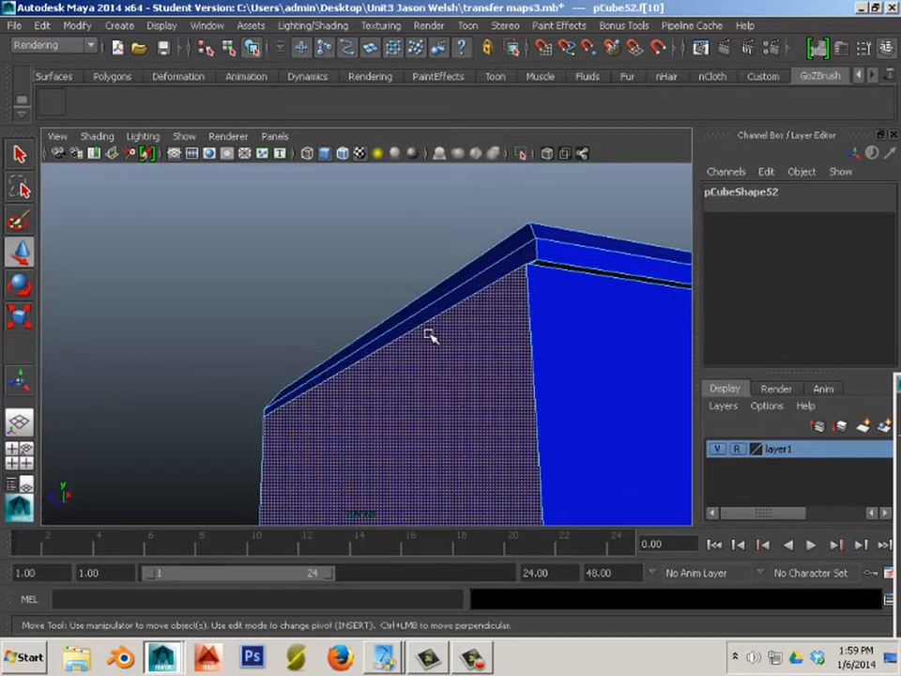
{"action": "left_click", "coordinate": [438, 306]}
{"action": "left_click_drag", "start_coordinate": [278, 364], "coordinate": [267, 363]}
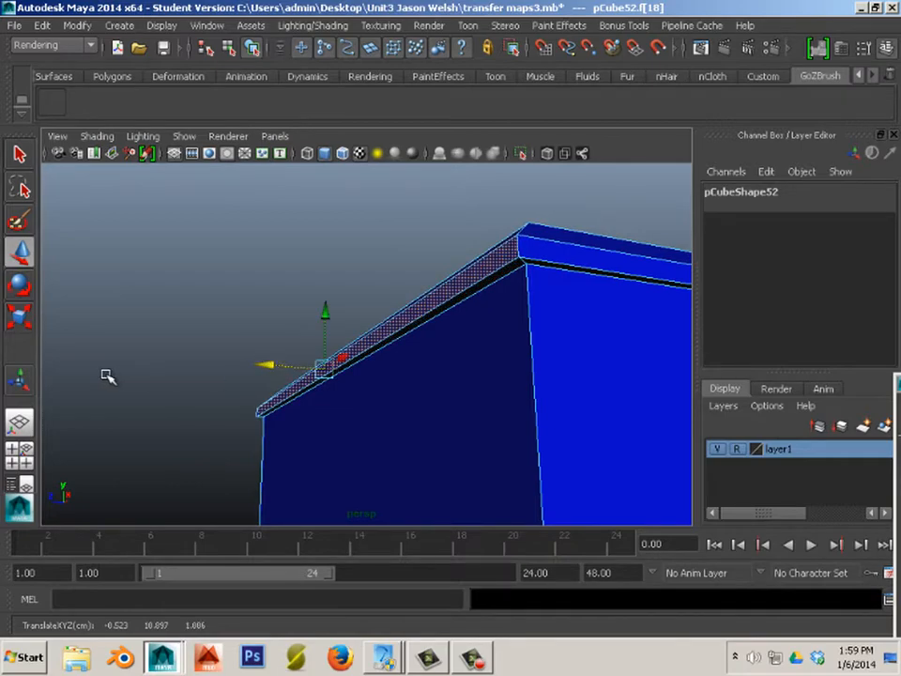
Return to object mode and select the whole low-poly mesh.
{"action": "left_click_drag", "start_coordinate": [108, 376], "coordinate": [448, 351], "text": "alt"}
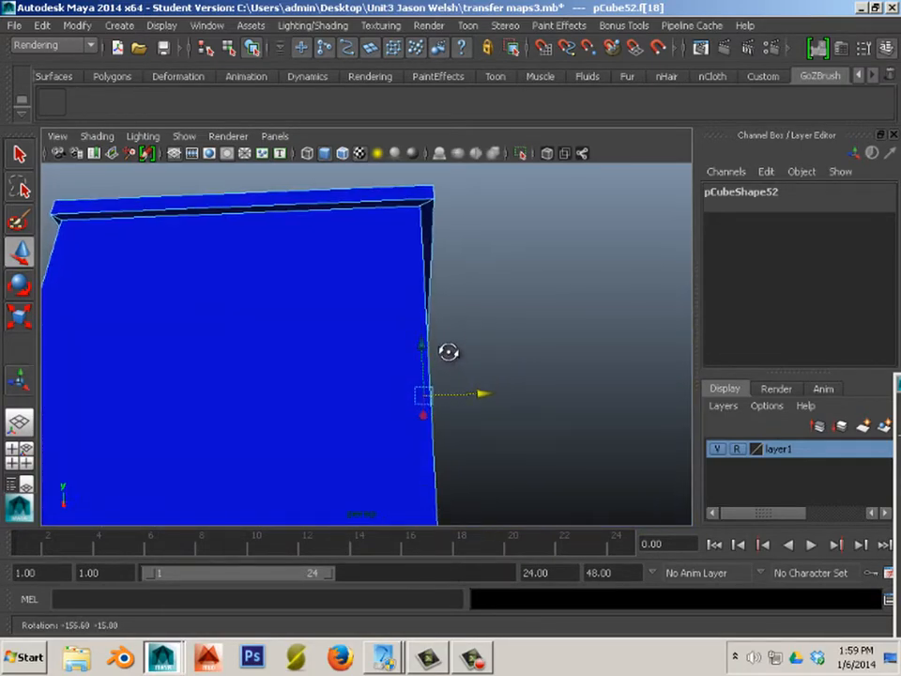
{"action": "right_click_drag", "start_coordinate": [448, 351], "coordinate": [300, 343], "text": "alt"}
{"action": "left_click_drag", "start_coordinate": [299, 343], "coordinate": [268, 411], "text": "alt"}
{"action": "right_click_drag", "start_coordinate": [268, 411], "coordinate": [364, 398], "text": "alt"}
{"action": "right_click_drag", "start_coordinate": [336, 291], "coordinate": [411, 274]}
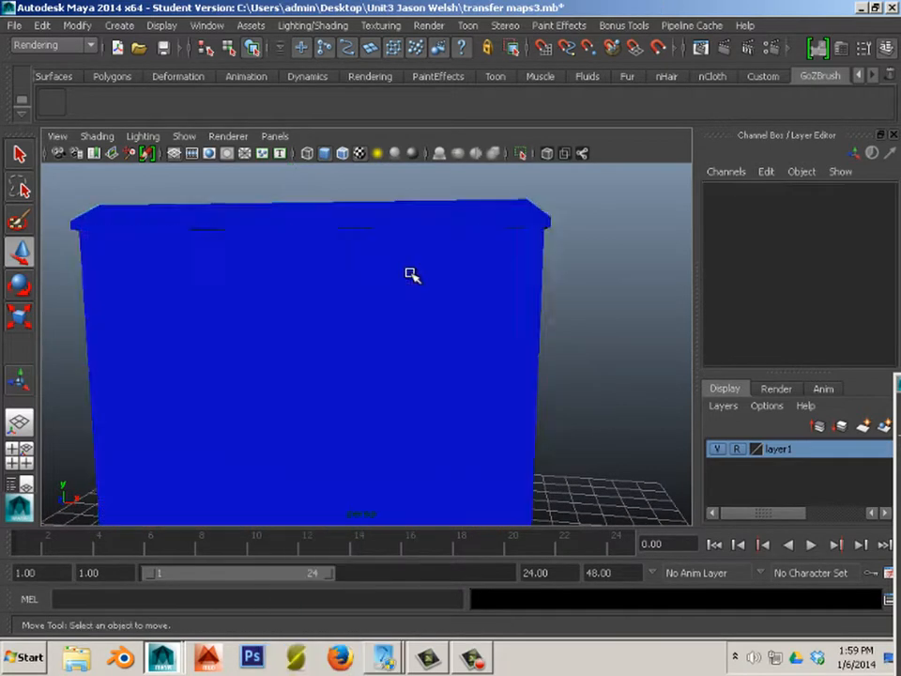
{"action": "left_click", "coordinate": [411, 274]}
Save the scene over the existing transfer maps3.mb file.
{"action": "left_click", "coordinate": [13, 26]}
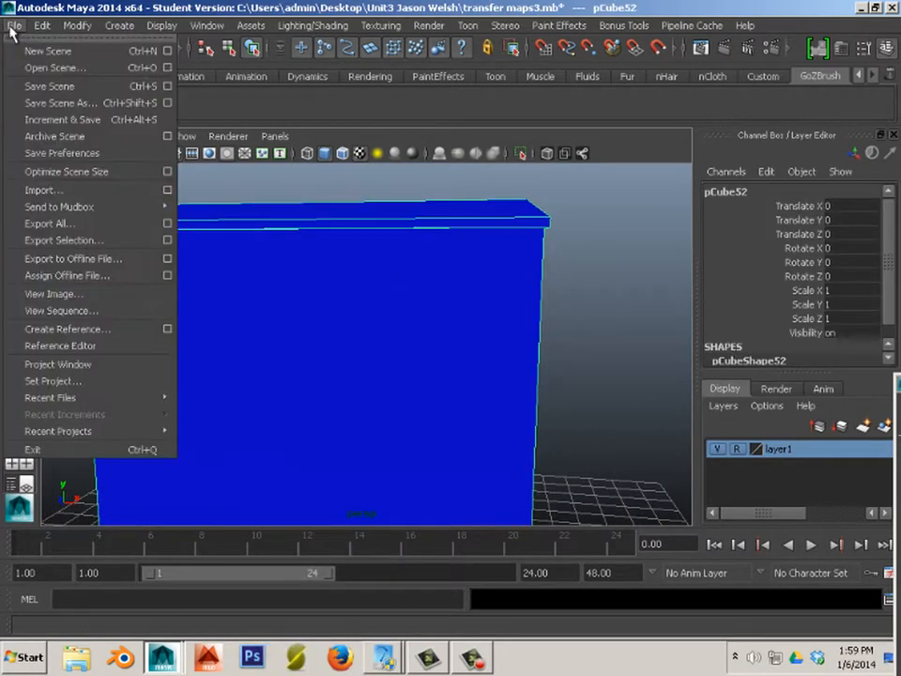
{"action": "left_click", "coordinate": [13, 102]}
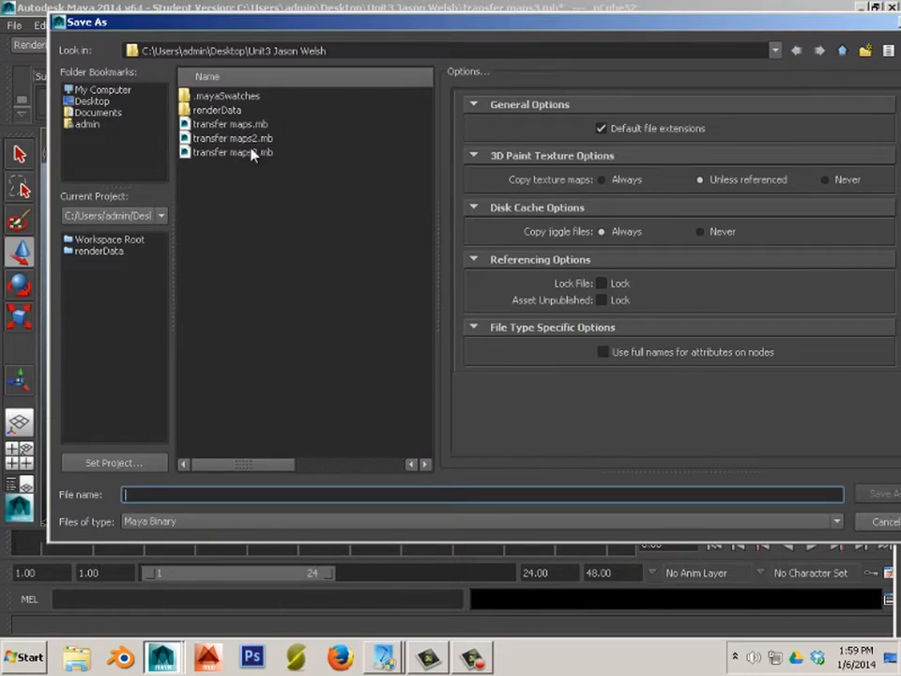
{"action": "left_click", "coordinate": [250, 152]}
{"action": "left_click", "coordinate": [873, 496]}
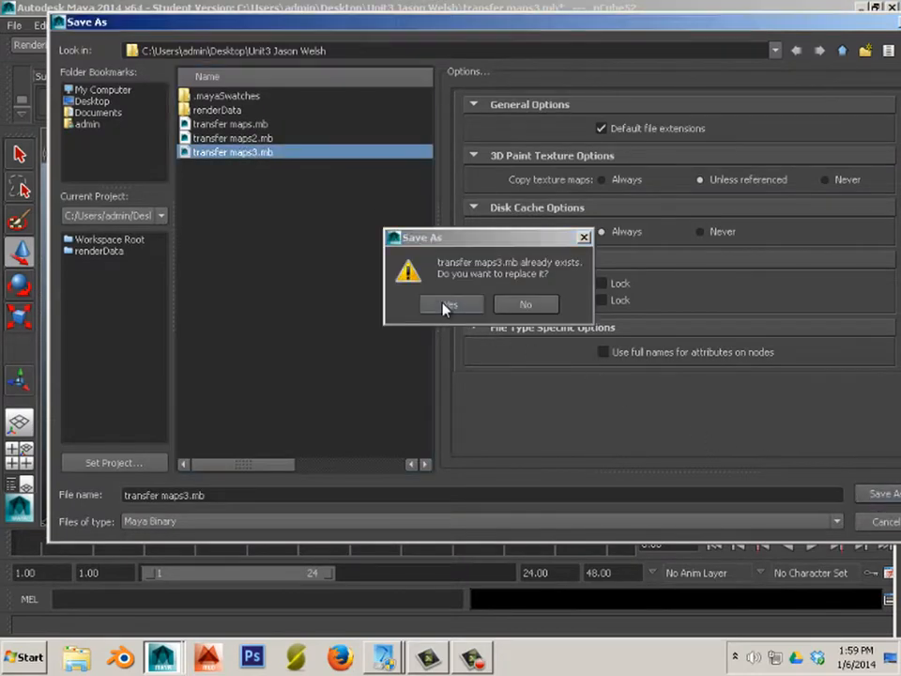
{"action": "left_click", "coordinate": [447, 305]}
{"action": "left_click", "coordinate": [411, 336]}
{"action": "key", "text": "w"}
Switch to the Polygons menu set.
{"action": "right_click_drag", "start_coordinate": [523, 346], "coordinate": [451, 340], "text": "alt"}
{"action": "left_click_drag", "start_coordinate": [451, 340], "coordinate": [373, 329], "text": "alt"}
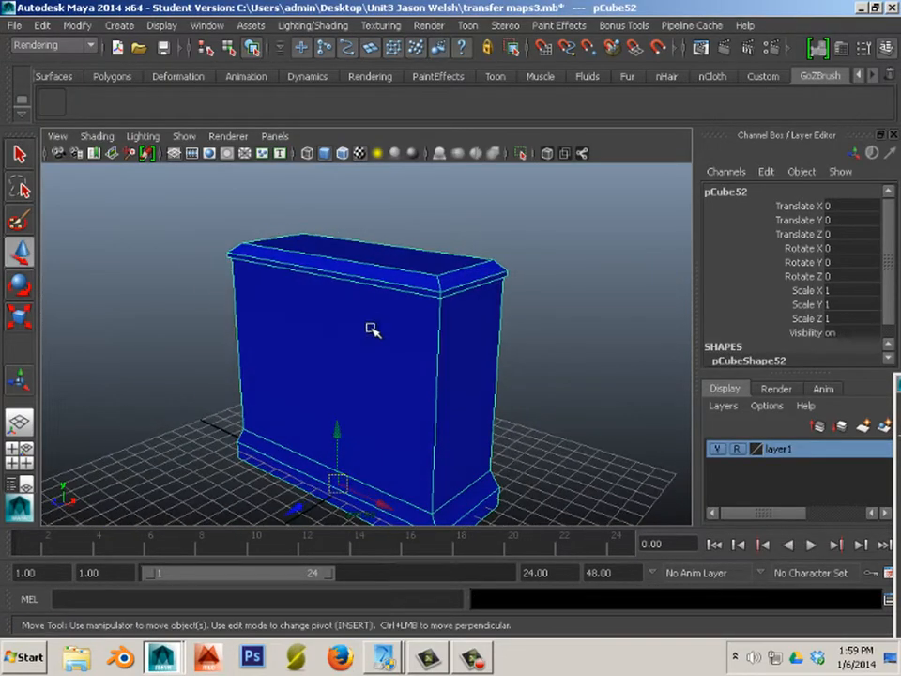
{"action": "left_click", "coordinate": [48, 45]}
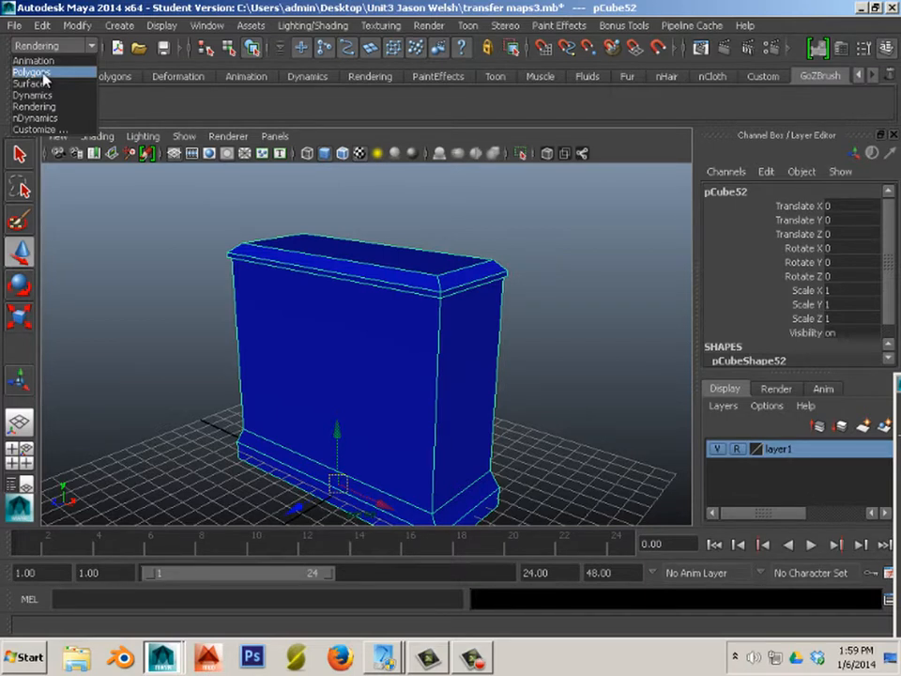
{"action": "left_click", "coordinate": [31, 72]}
Apply Automatic Mapping UVs to the low-poly mesh with the current options and return to object mode.
{"action": "left_click", "coordinate": [558, 27]}
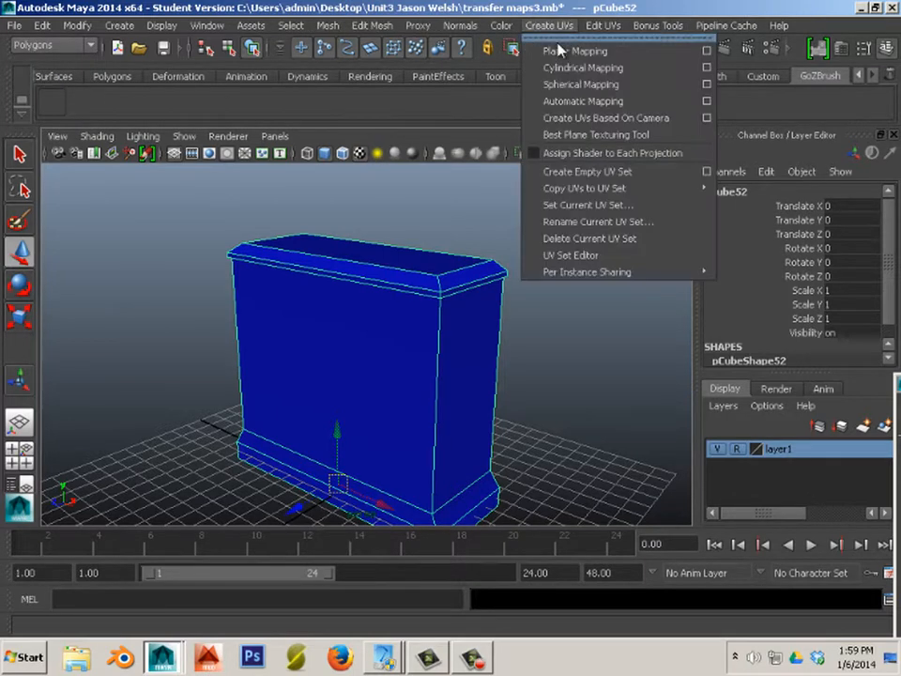
{"action": "left_click", "coordinate": [570, 106]}
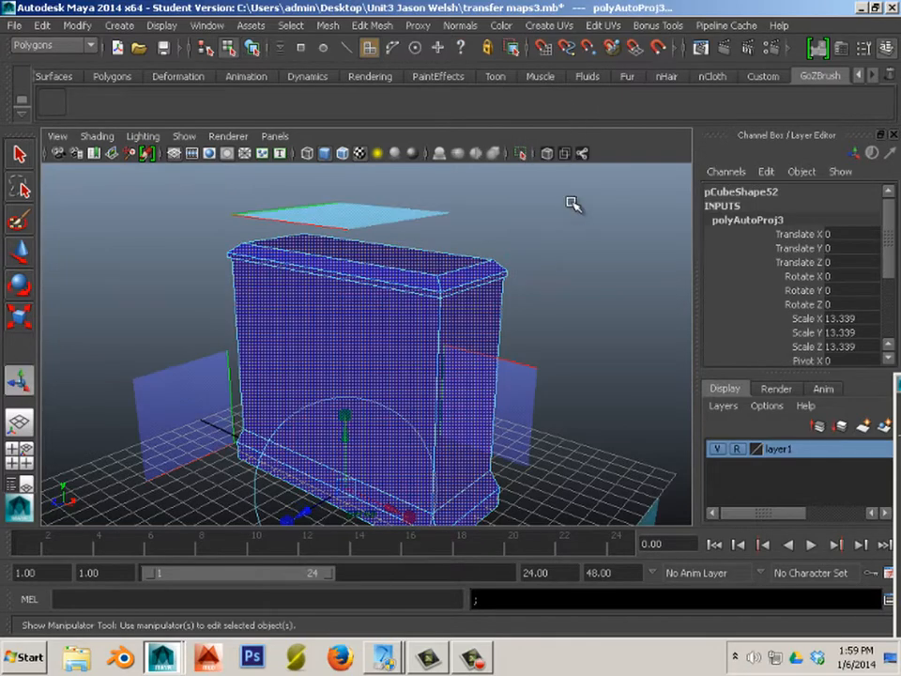
{"action": "right_click_drag", "start_coordinate": [459, 278], "coordinate": [456, 318]}
{"action": "key", "text": "F8"}
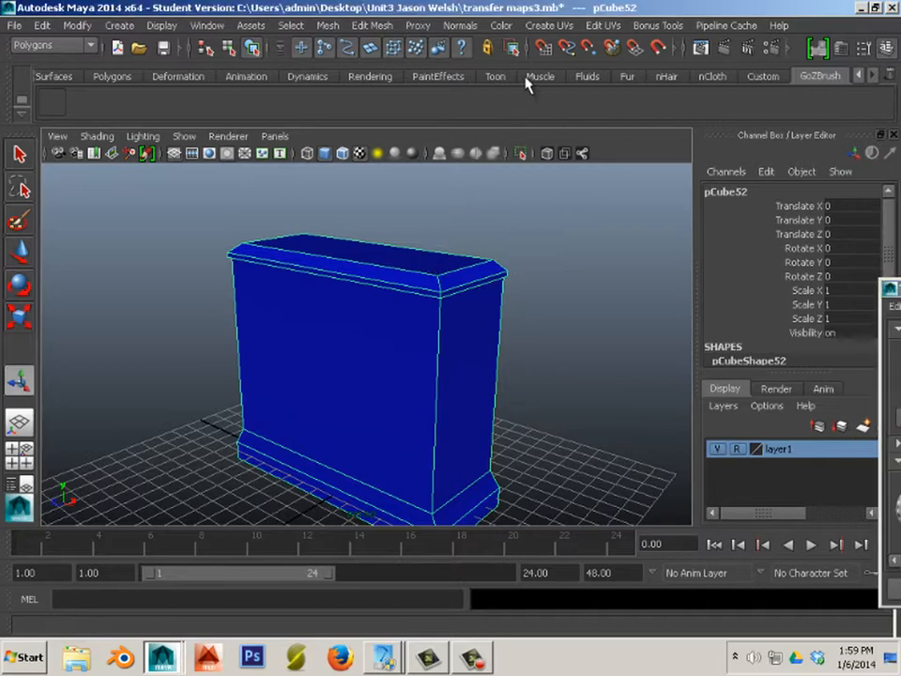
Apply Automatic Mapping to the low-poly mesh with the shell spacing preset set to 128 Map.
{"action": "left_click", "coordinate": [547, 26]}
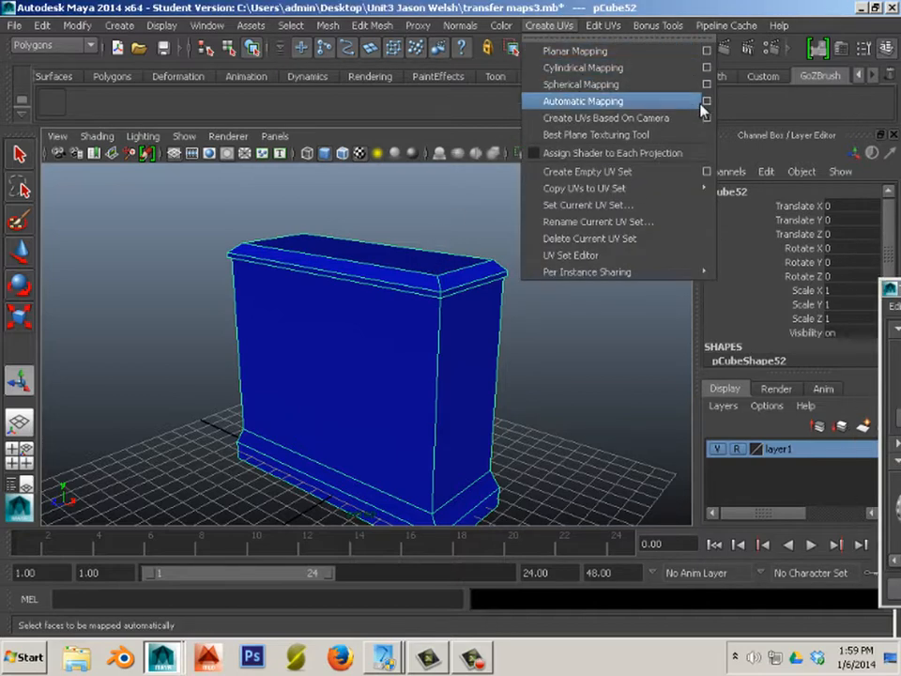
{"action": "left_click", "coordinate": [582, 98]}
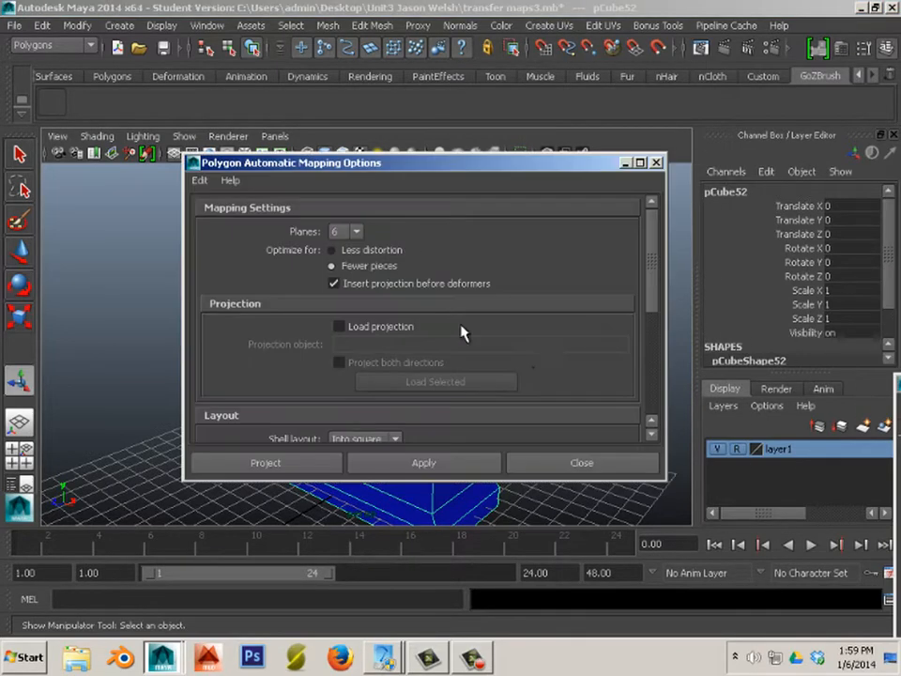
{"action": "scroll", "coordinate": [445, 356], "scroll_direction": "down", "scroll_amount": 5}
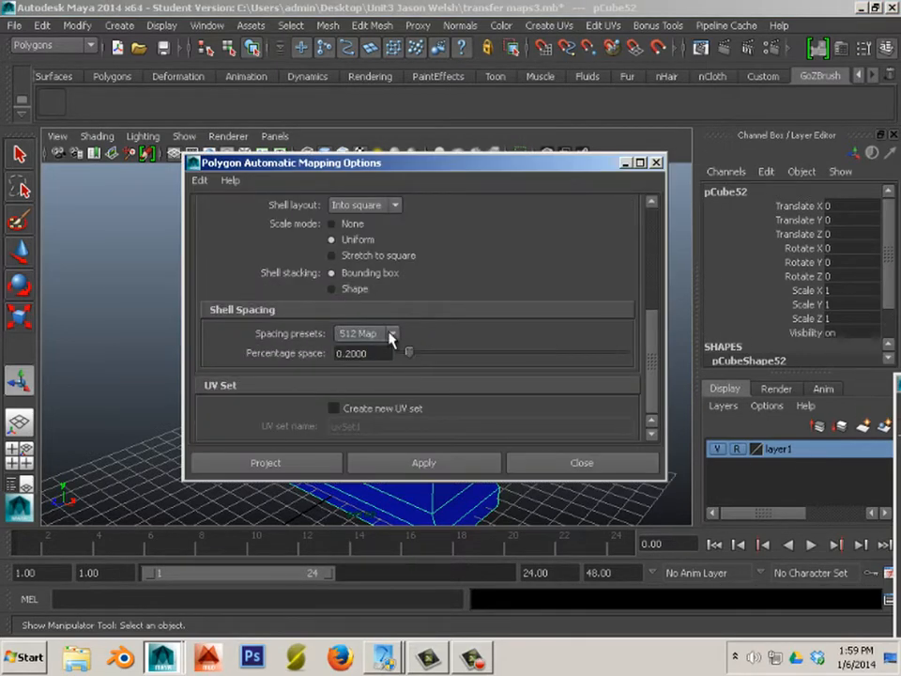
{"action": "left_click", "coordinate": [393, 336]}
{"action": "left_click", "coordinate": [375, 395]}
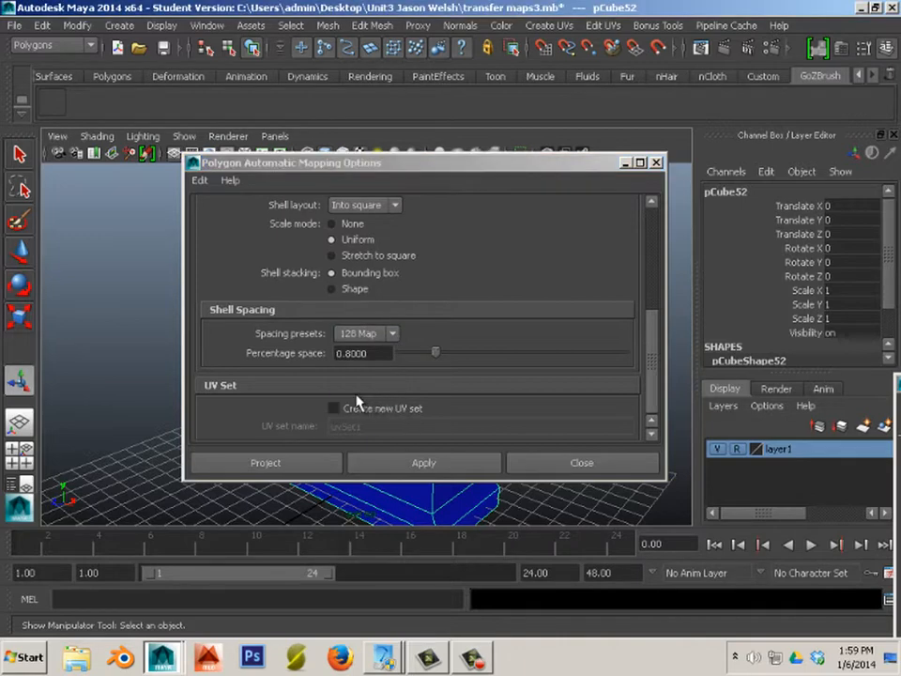
{"action": "left_click", "coordinate": [425, 462]}
Examine the shell layout in the UV Texture Editor, close the mapping options and return to object mode.
{"action": "left_click", "coordinate": [190, 113]}
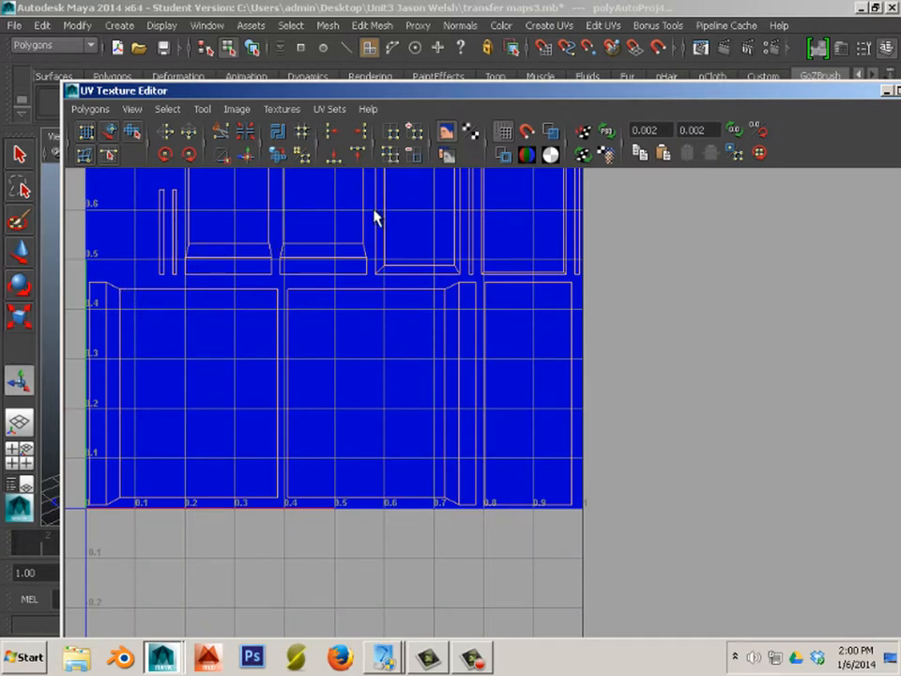
{"action": "scroll", "coordinate": [394, 257], "scroll_direction": "up", "scroll_amount": 2}
{"action": "scroll", "coordinate": [391, 256], "scroll_direction": "down", "scroll_amount": 1}
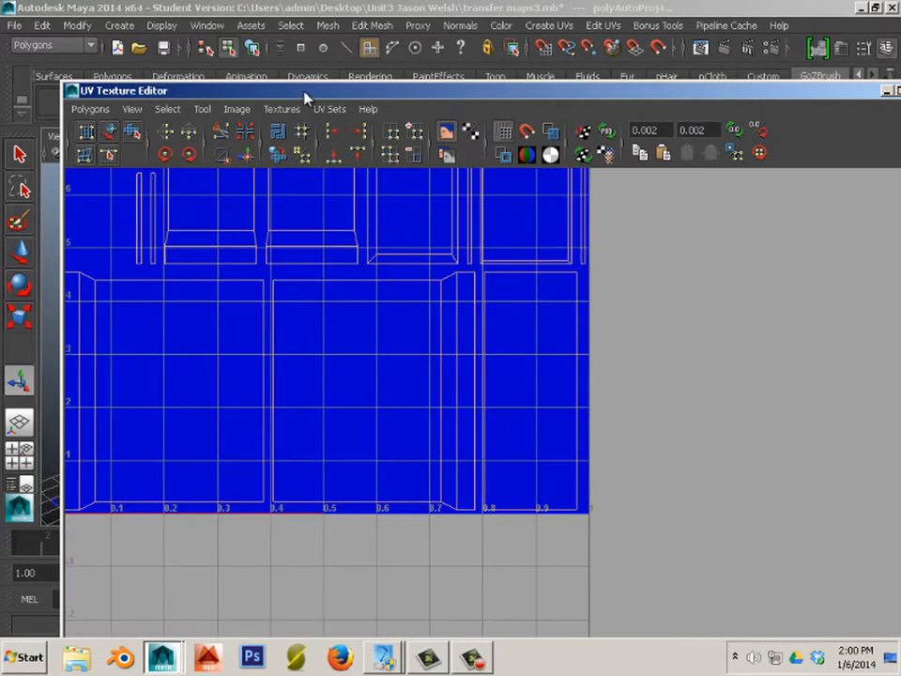
{"action": "left_click", "coordinate": [885, 90]}
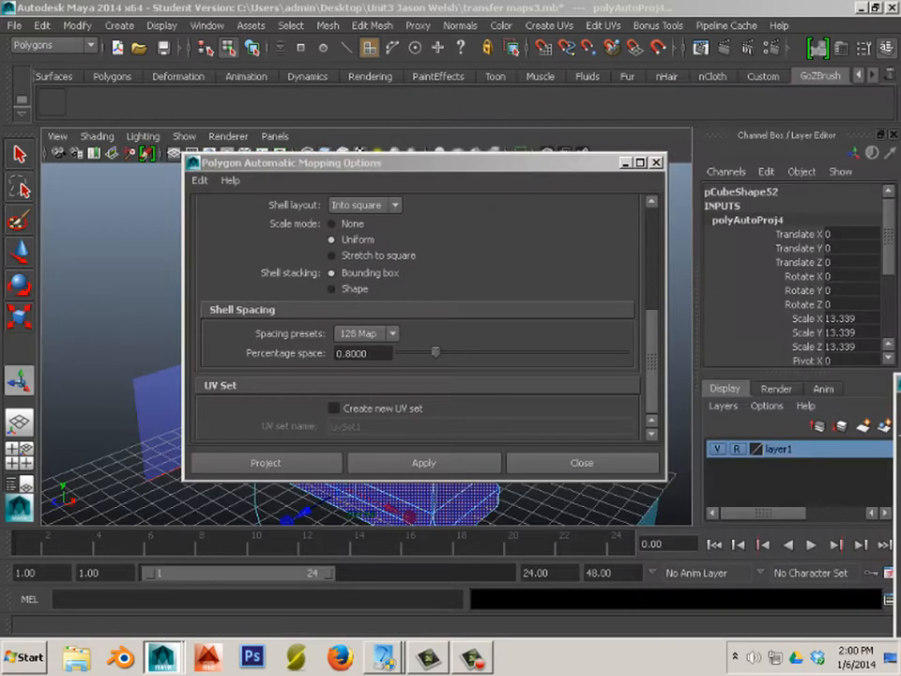
{"action": "left_click", "coordinate": [657, 163]}
{"action": "right_click_drag", "start_coordinate": [379, 273], "coordinate": [399, 262]}
{"action": "left_click_drag", "start_coordinate": [560, 336], "coordinate": [293, 333], "text": "alt"}
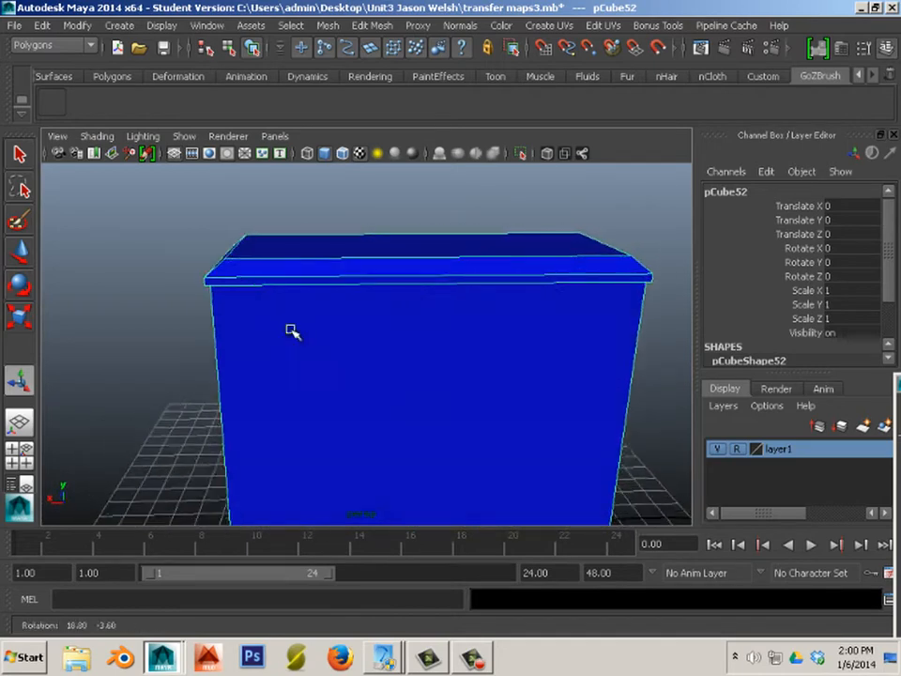
{"action": "right_click_drag", "start_coordinate": [294, 332], "coordinate": [395, 328], "text": "alt"}
{"action": "middle_click_drag", "start_coordinate": [395, 329], "coordinate": [341, 281], "text": "alt"}
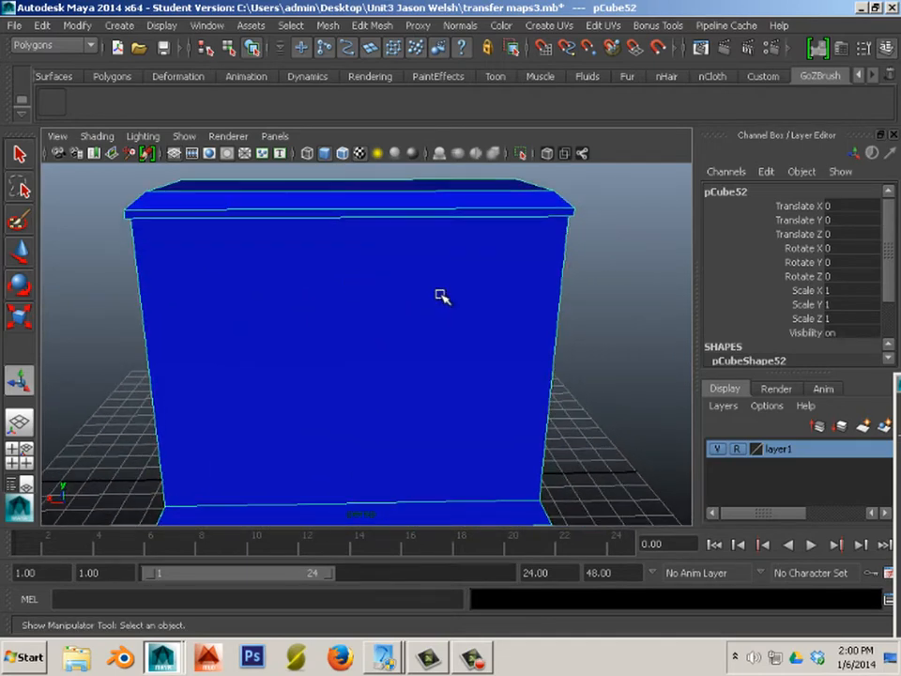
{"action": "right_click_drag", "start_coordinate": [441, 296], "coordinate": [264, 197], "text": "alt"}
{"action": "left_click", "coordinate": [75, 47]}
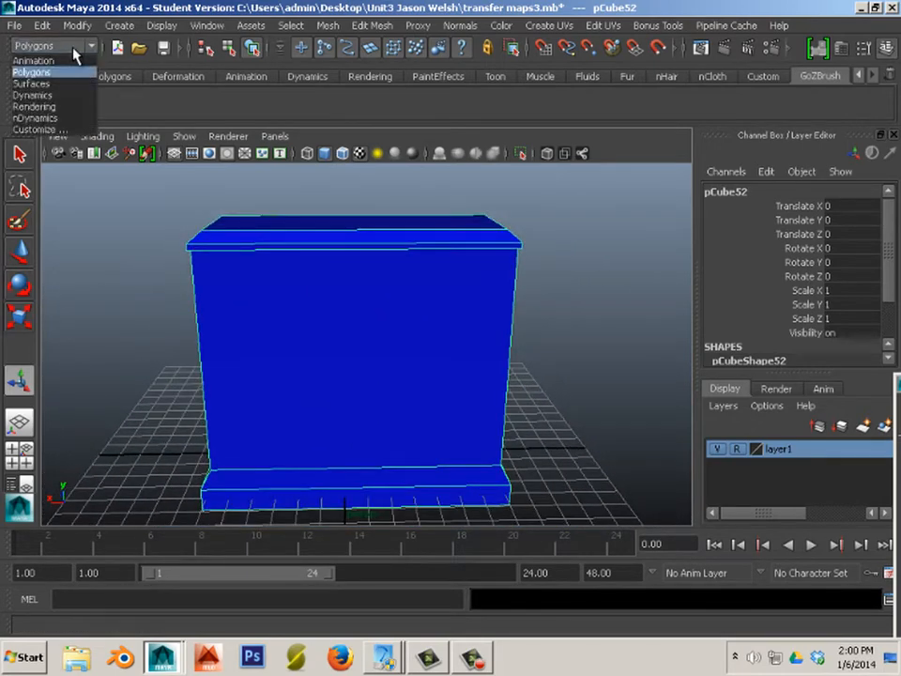
{"action": "left_click", "coordinate": [170, 122]}
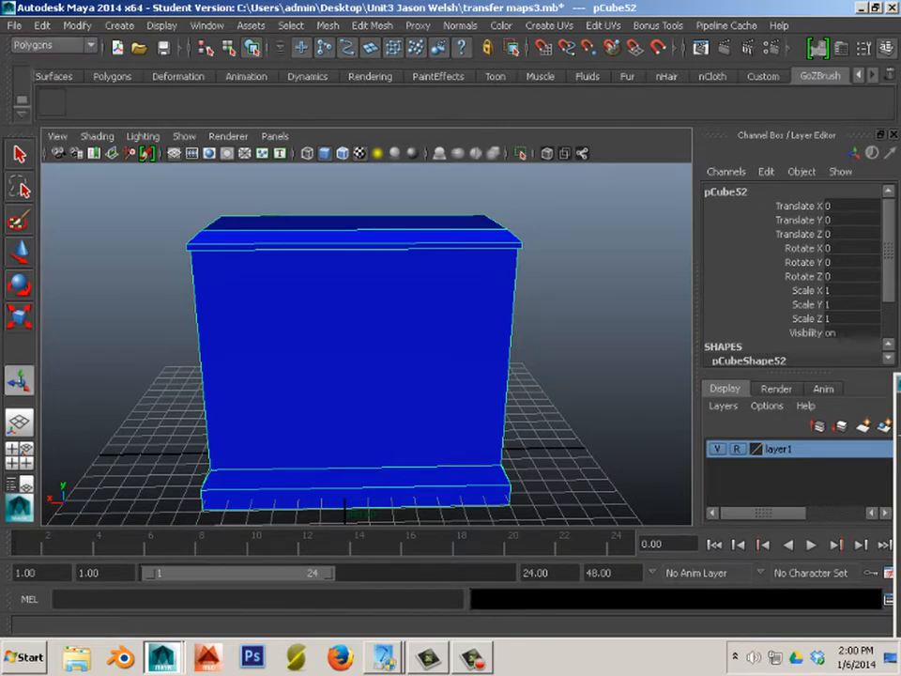
{"action": "left_click_drag", "start_coordinate": [628, 451], "coordinate": [489, 405], "text": "alt"}
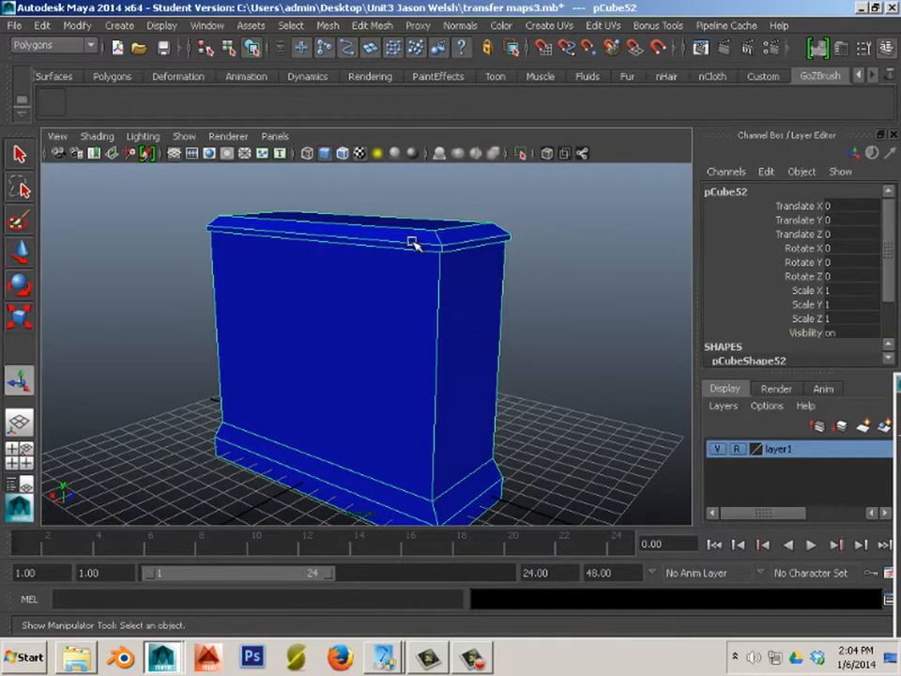
Switch to the Rendering menu set and open Transfer Maps for the low-poly mesh in an enlarged window.
{"action": "left_click", "coordinate": [40, 46]}
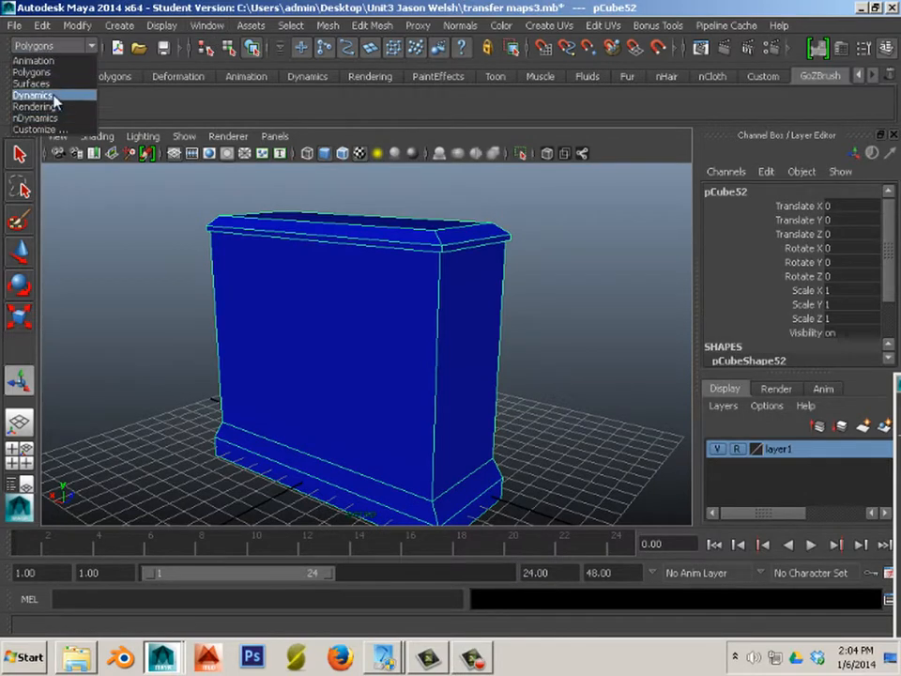
{"action": "left_click", "coordinate": [57, 107]}
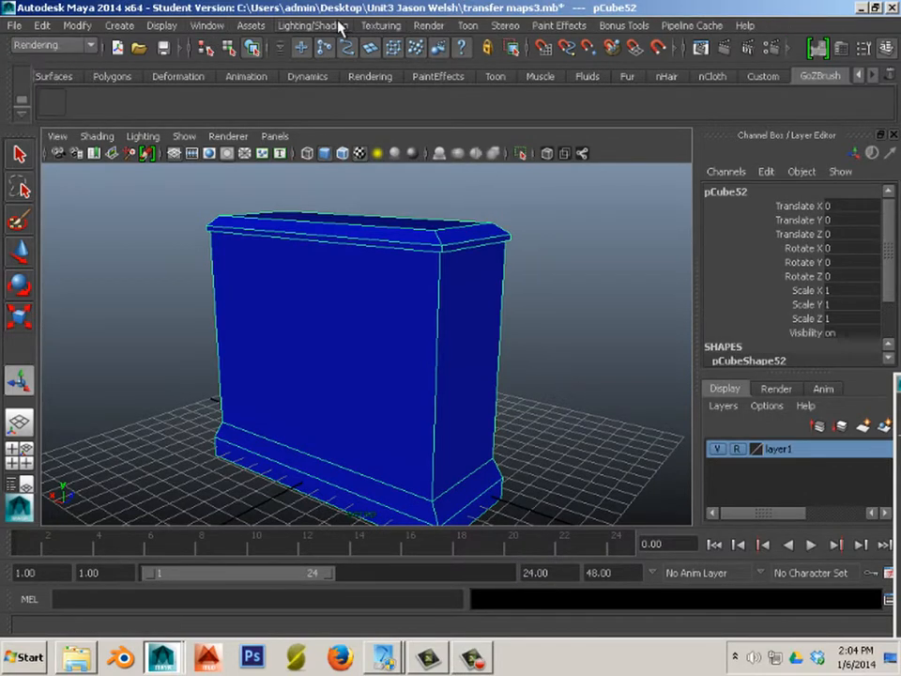
{"action": "left_click", "coordinate": [340, 29]}
{"action": "left_click", "coordinate": [324, 171]}
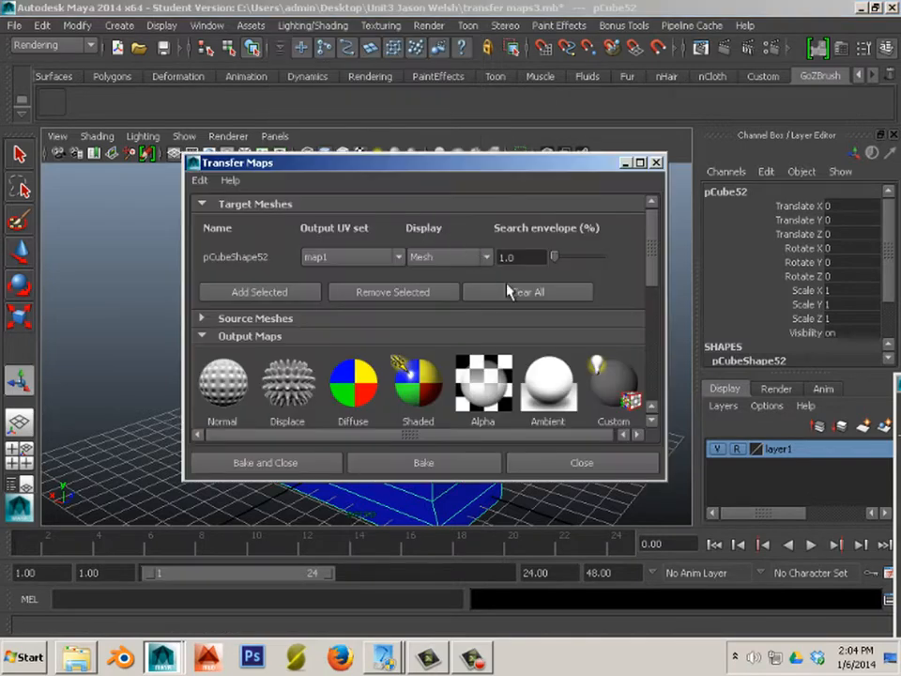
{"action": "left_click_drag", "start_coordinate": [438, 167], "coordinate": [406, 20]}
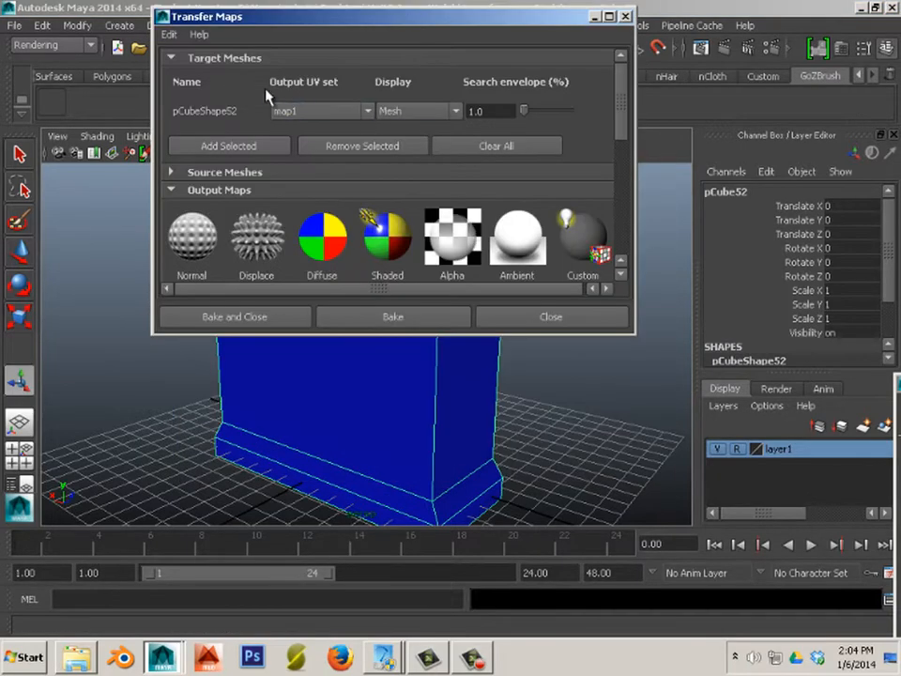
{"action": "left_click_drag", "start_coordinate": [235, 21], "coordinate": [375, 25]}
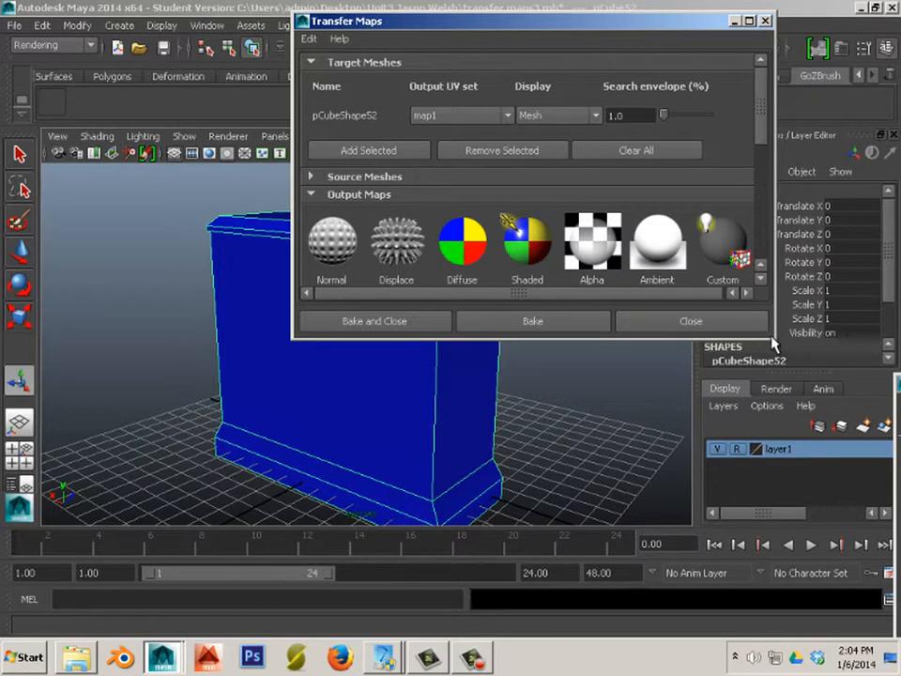
{"action": "left_click_drag", "start_coordinate": [775, 339], "coordinate": [831, 483]}
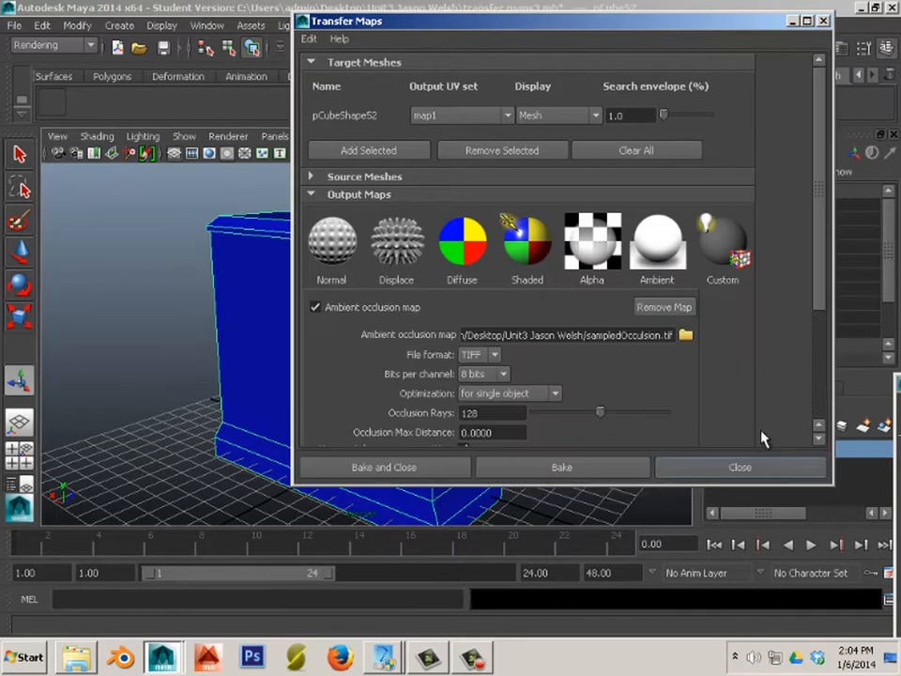
Check in the Plug-in Manager whether Mayatomr.mll is loaded, and close the manager.
{"action": "left_click", "coordinate": [207, 25]}
{"action": "mouse_move", "coordinate": [226, 120]}
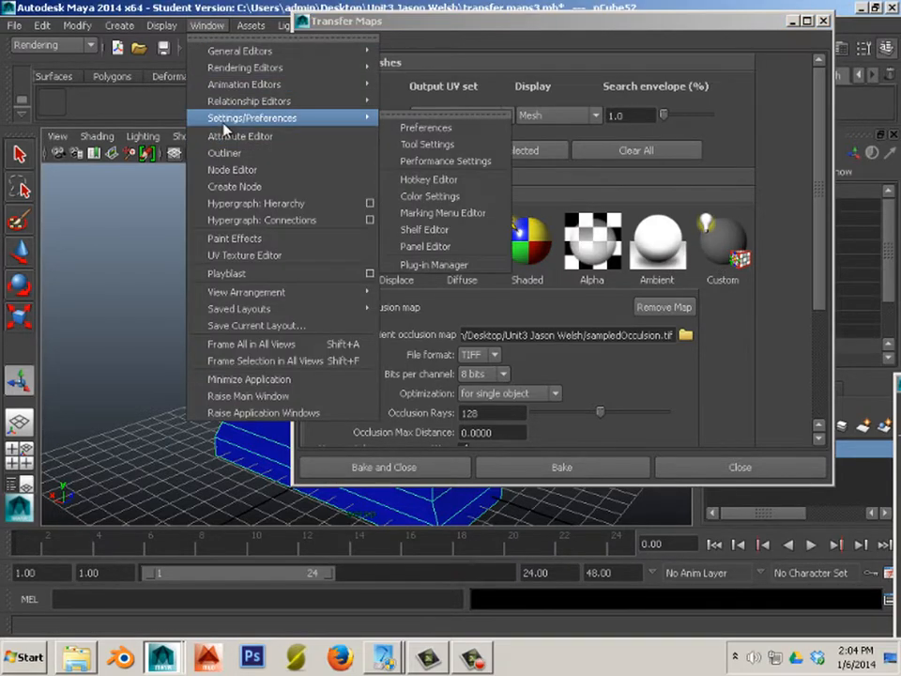
{"action": "left_click", "coordinate": [469, 269]}
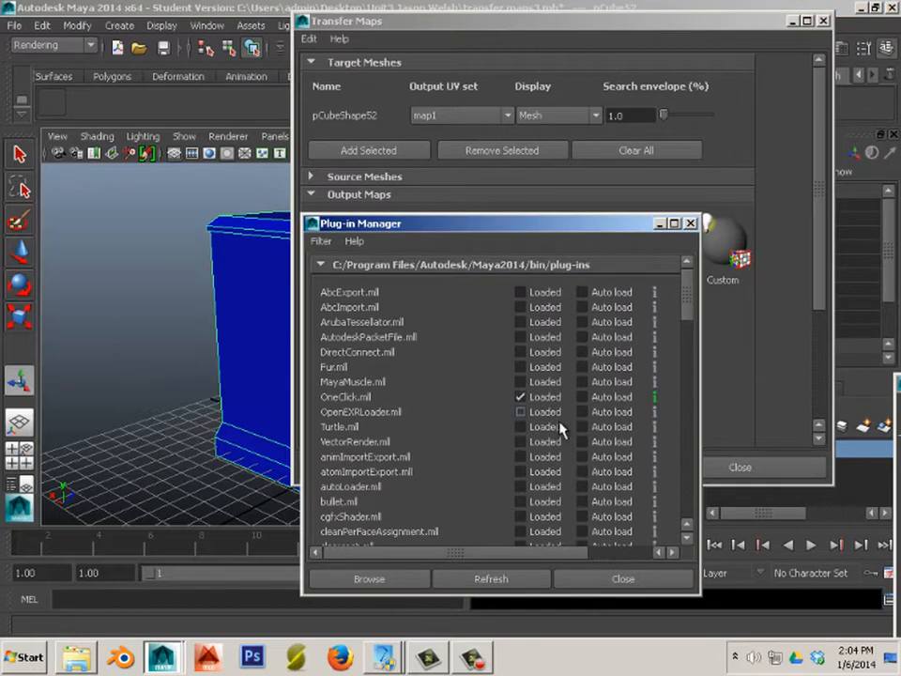
{"action": "scroll", "coordinate": [560, 428], "scroll_direction": "down", "scroll_amount": 15}
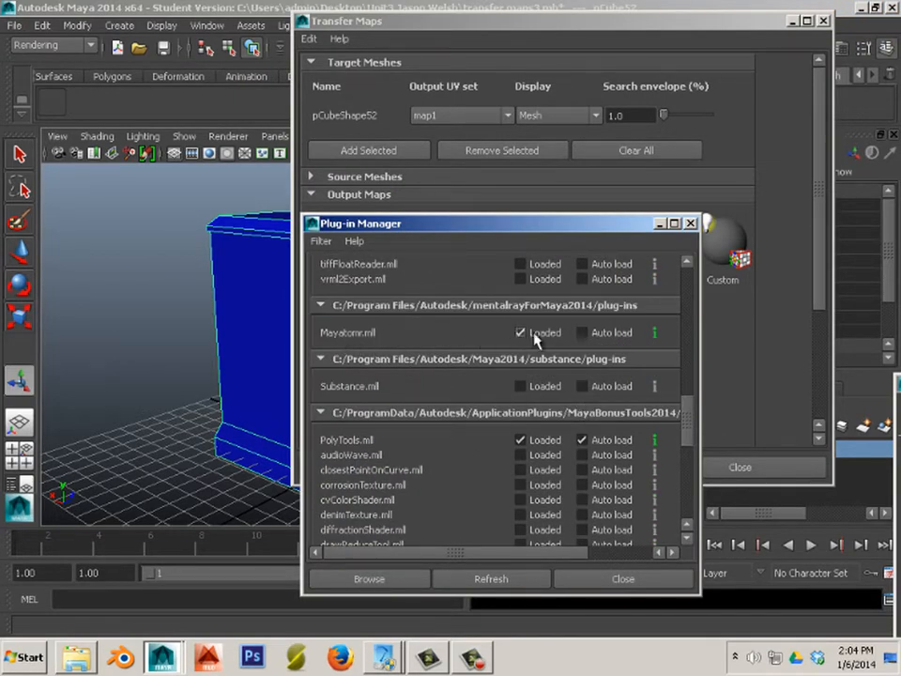
{"action": "left_click", "coordinate": [690, 223]}
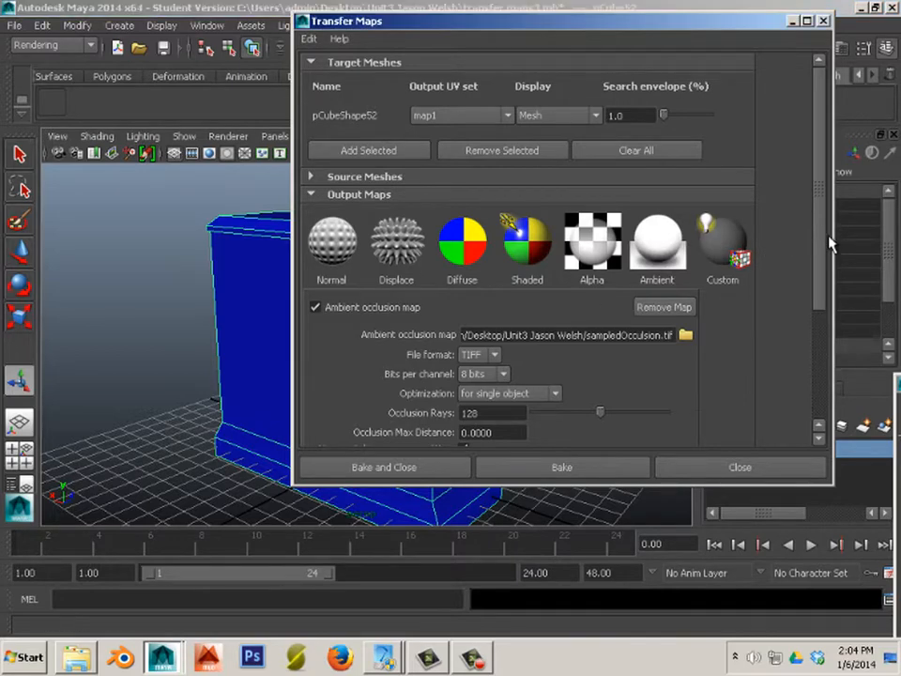
Clear the target mesh list, expand the source mesh settings and add the low-poly mesh again as the target mesh.
{"action": "scroll", "coordinate": [818, 245], "scroll_direction": "down", "scroll_amount": 1}
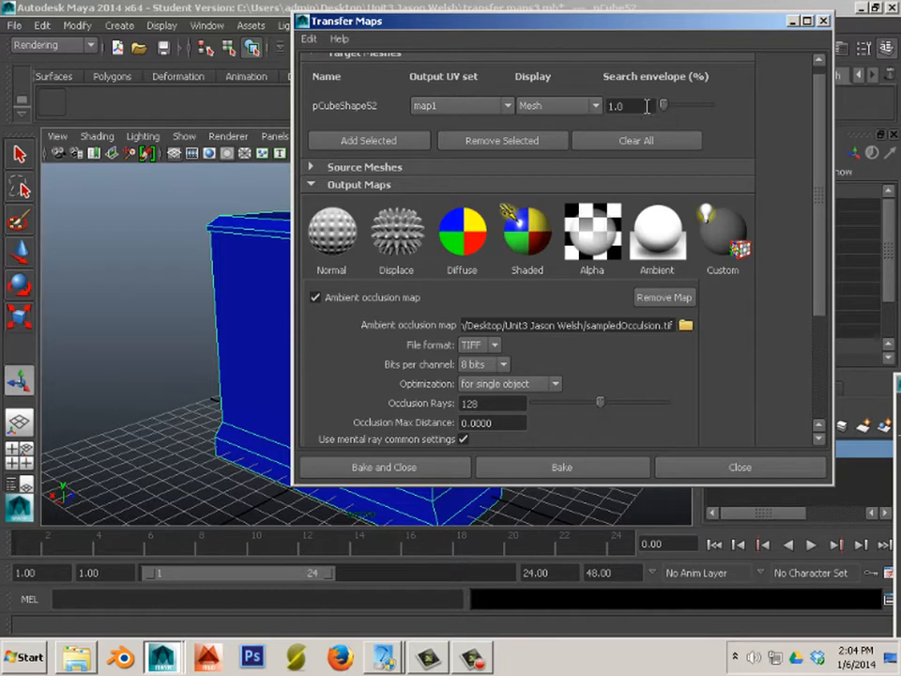
{"action": "double_click", "coordinate": [646, 106]}
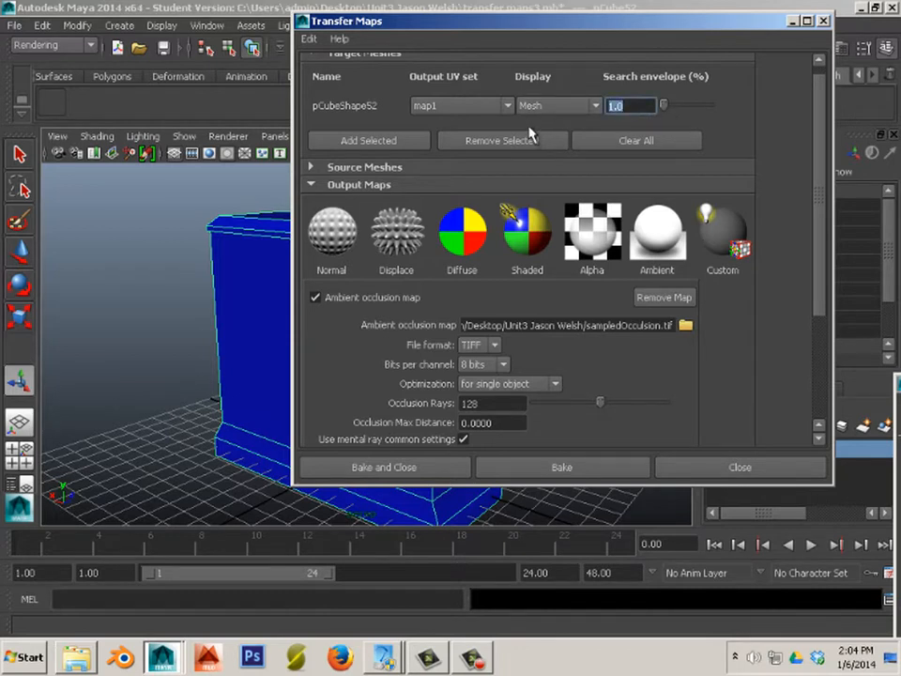
{"action": "left_click", "coordinate": [586, 139]}
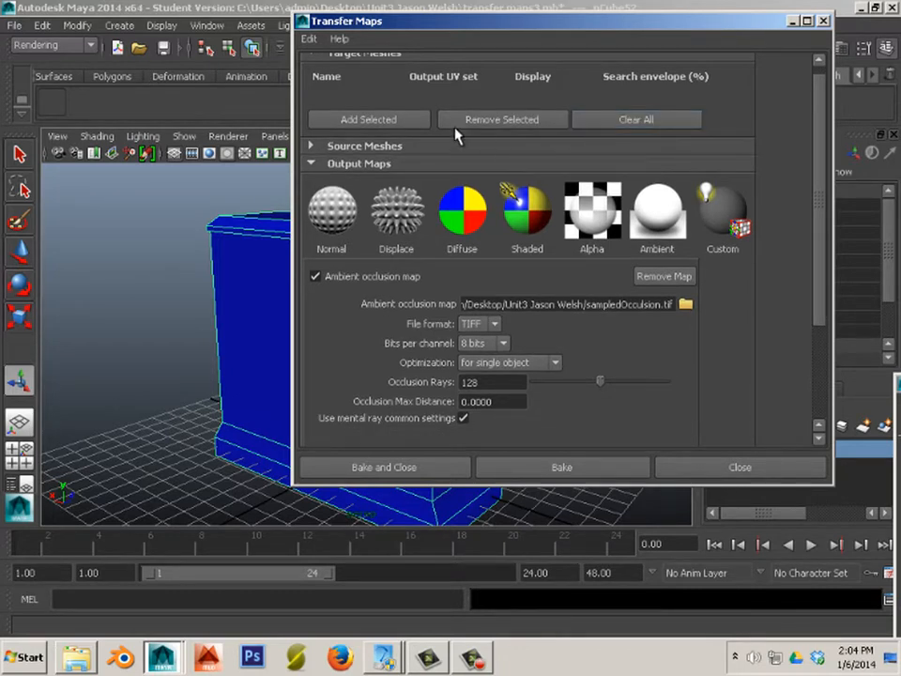
{"action": "left_click", "coordinate": [313, 147]}
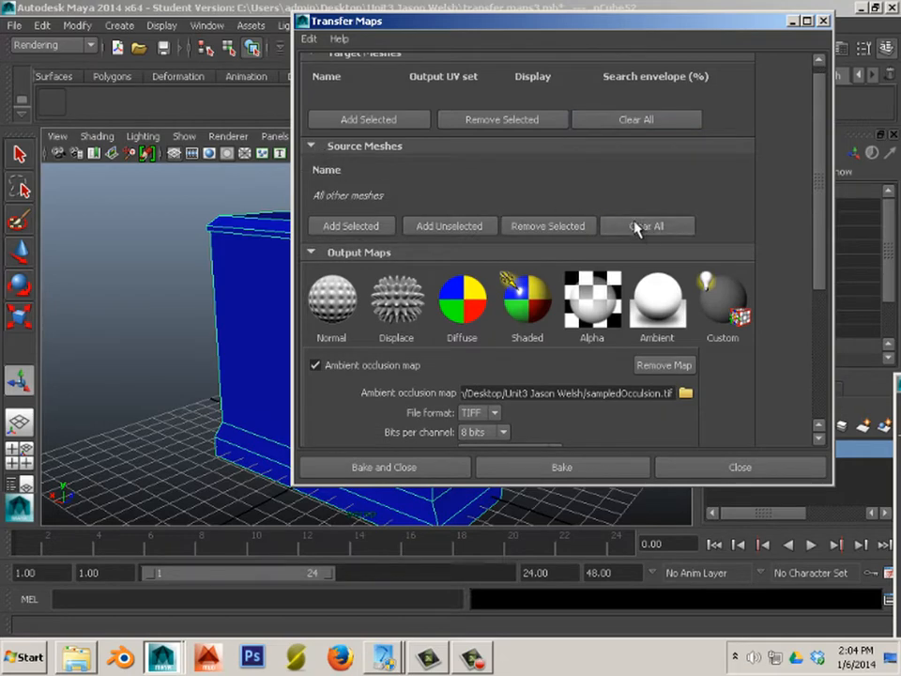
{"action": "left_click_drag", "start_coordinate": [459, 35], "coordinate": [653, 76]}
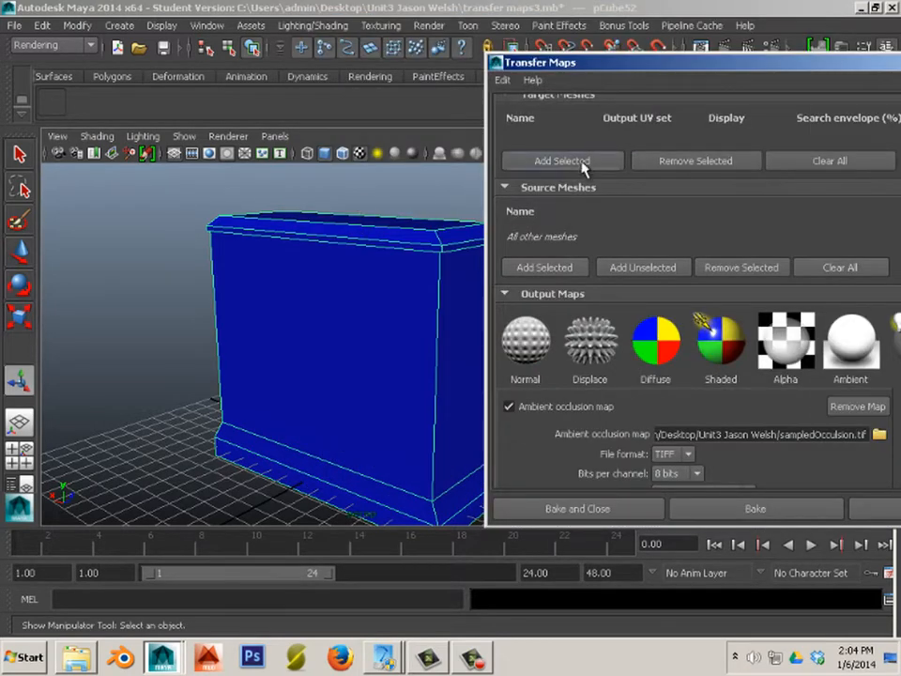
{"action": "scroll", "coordinate": [598, 213], "scroll_direction": "up", "scroll_amount": 1}
{"action": "left_click", "coordinate": [340, 218]}
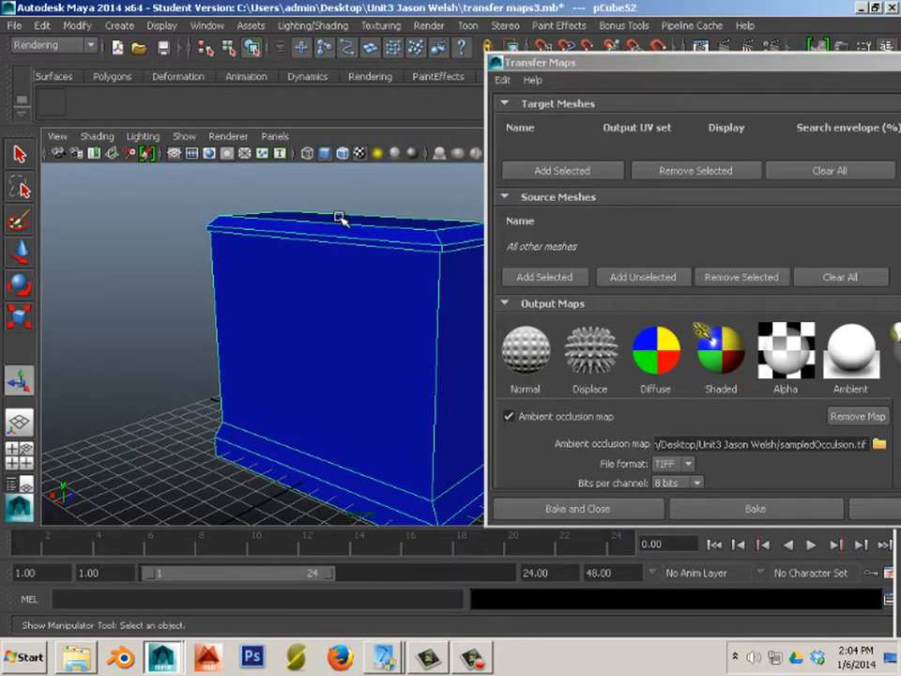
{"action": "left_click", "coordinate": [561, 170]}
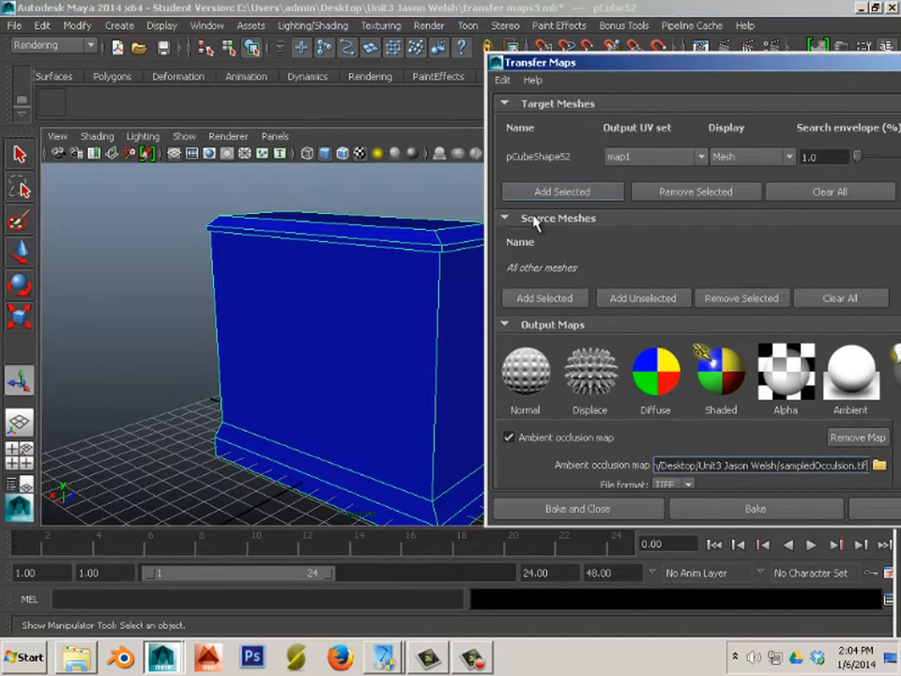
In wireframe display, take layer1 out of reference mode and add the high-poly mesh as the source mesh.
{"action": "type", "text": "4"}
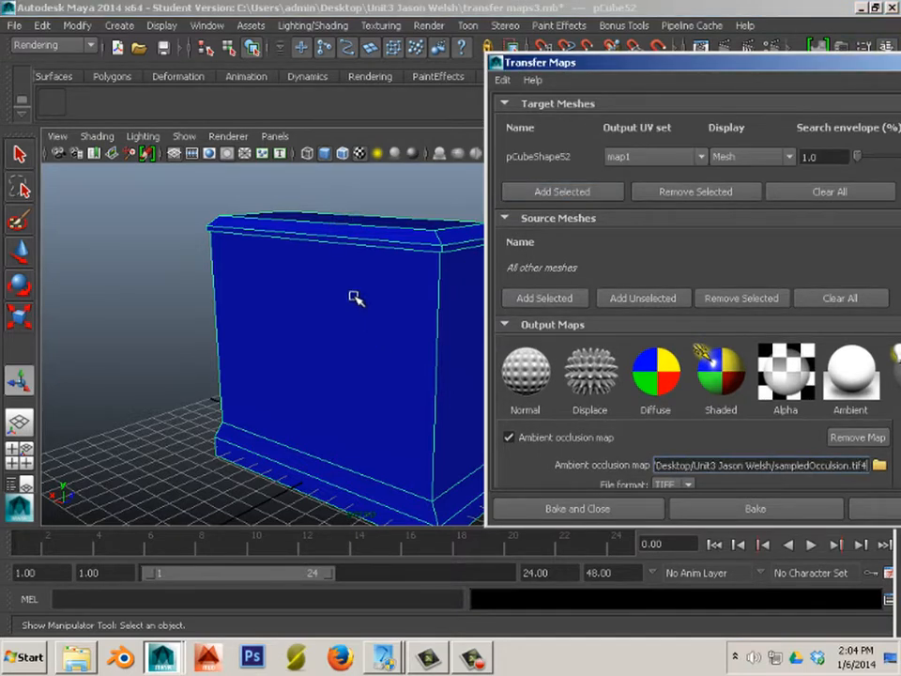
{"action": "left_click", "coordinate": [334, 268]}
{"action": "key", "text": "4"}
{"action": "left_click_drag", "start_coordinate": [641, 65], "coordinate": [900, 386]}
{"action": "left_click", "coordinate": [737, 449]}
{"action": "left_click", "coordinate": [396, 364]}
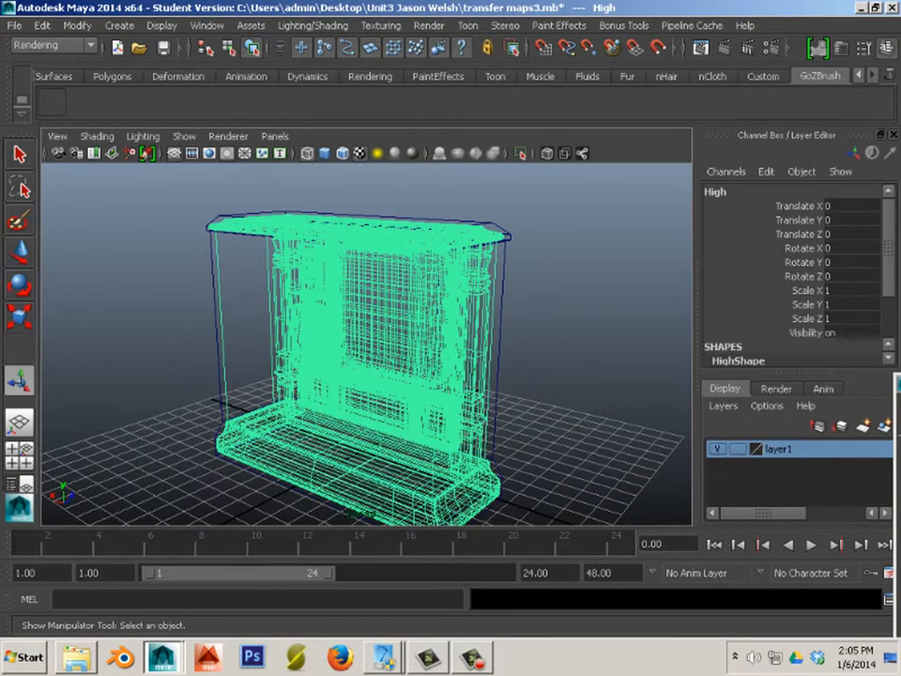
{"action": "left_click_drag", "start_coordinate": [899, 383], "coordinate": [470, 89]}
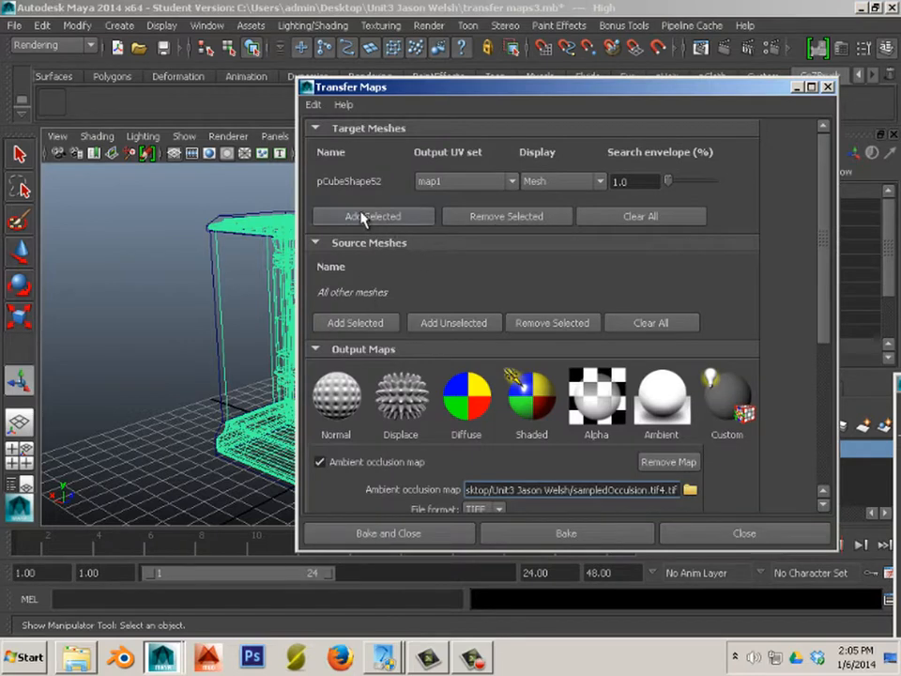
{"action": "left_click", "coordinate": [366, 321]}
Set the Maya project to the Unit3 folder on the desktop.
{"action": "left_click", "coordinate": [15, 26]}
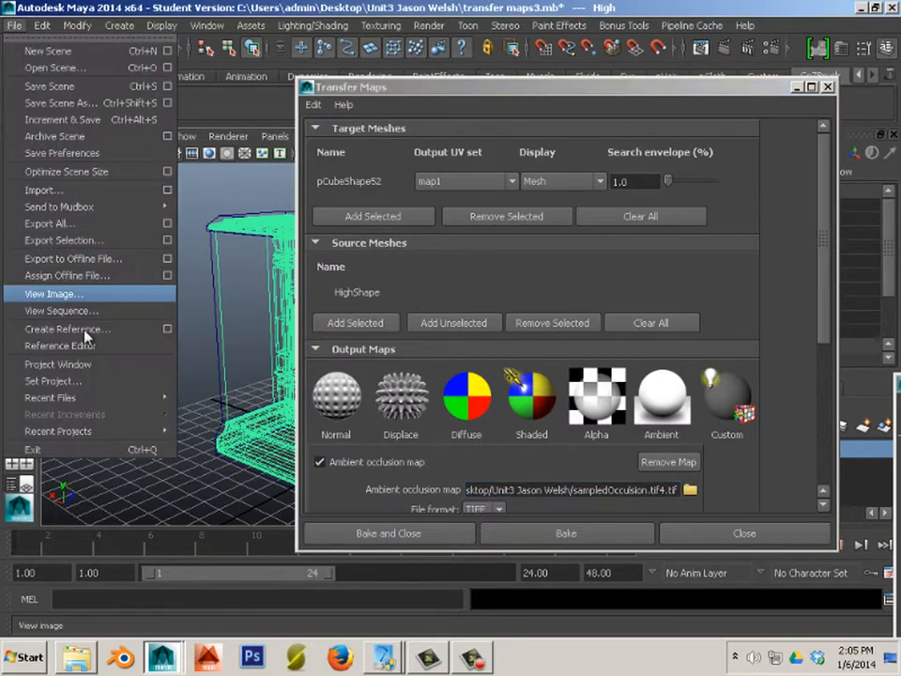
{"action": "left_click", "coordinate": [110, 384]}
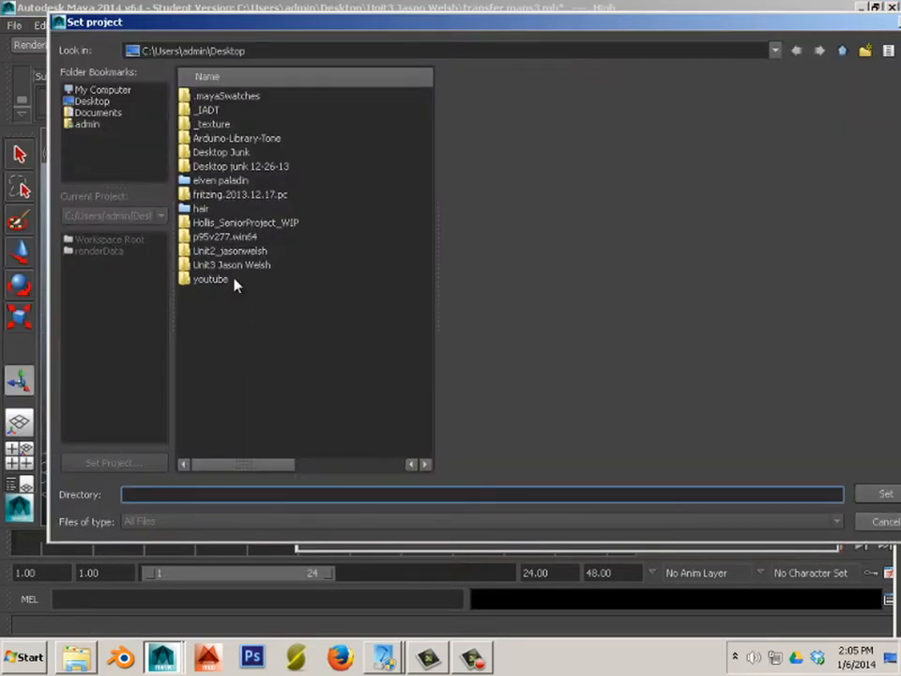
{"action": "double_click", "coordinate": [223, 266]}
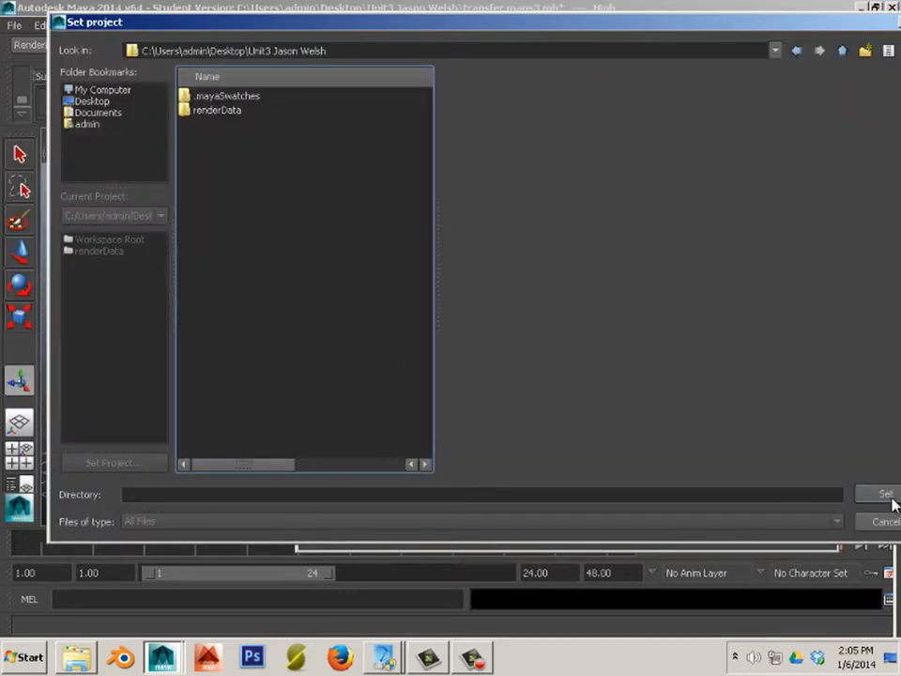
{"action": "left_click", "coordinate": [888, 496]}
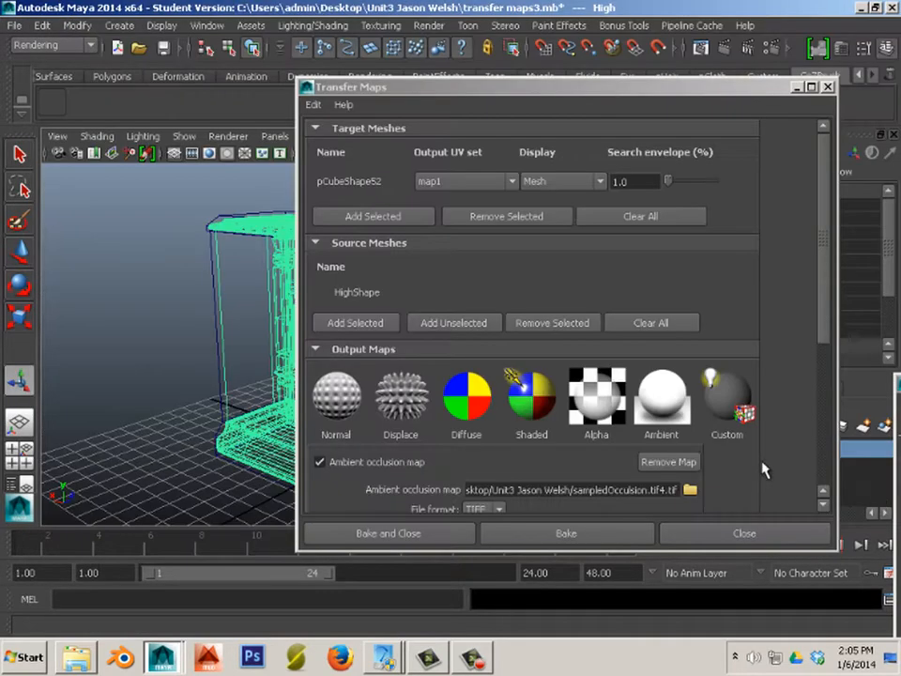
Save the scene as transfer maps3.mb, replacing the existing file.
{"action": "left_click", "coordinate": [11, 26]}
{"action": "left_click", "coordinate": [66, 101]}
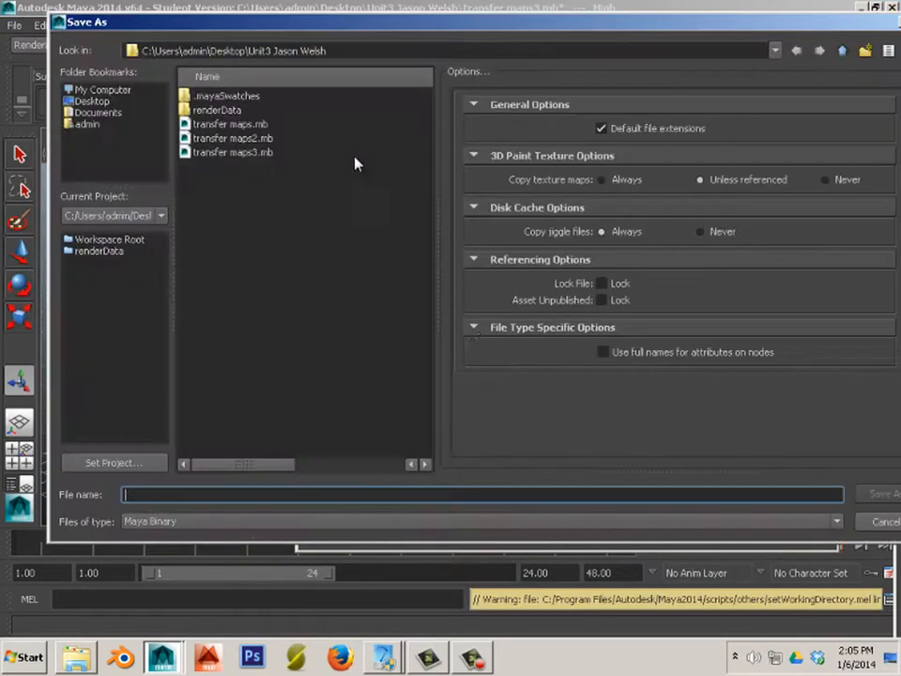
{"action": "double_click", "coordinate": [235, 152]}
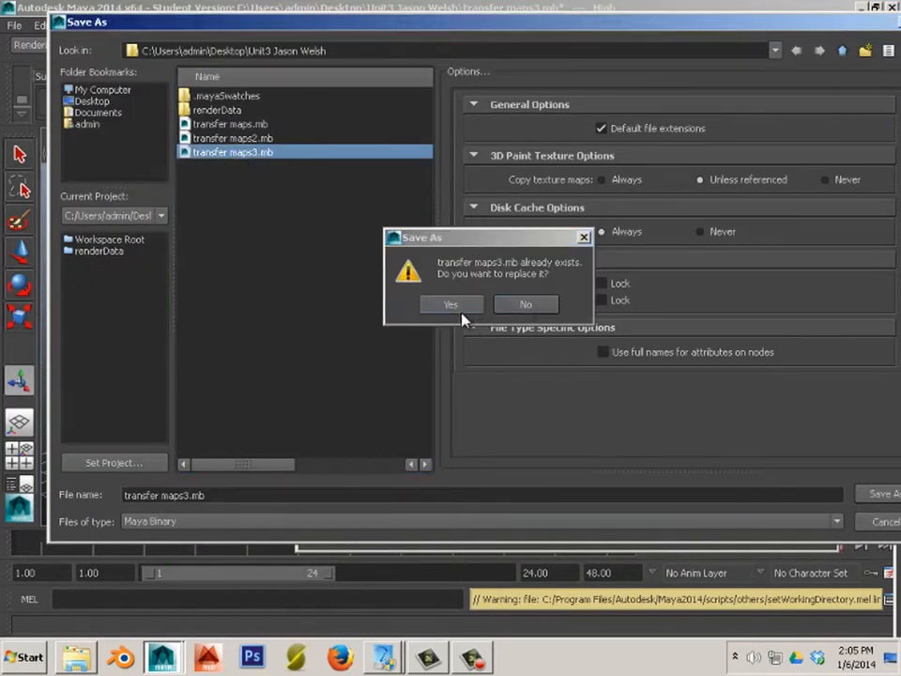
{"action": "left_click", "coordinate": [456, 305]}
{"action": "left_click", "coordinate": [404, 336]}
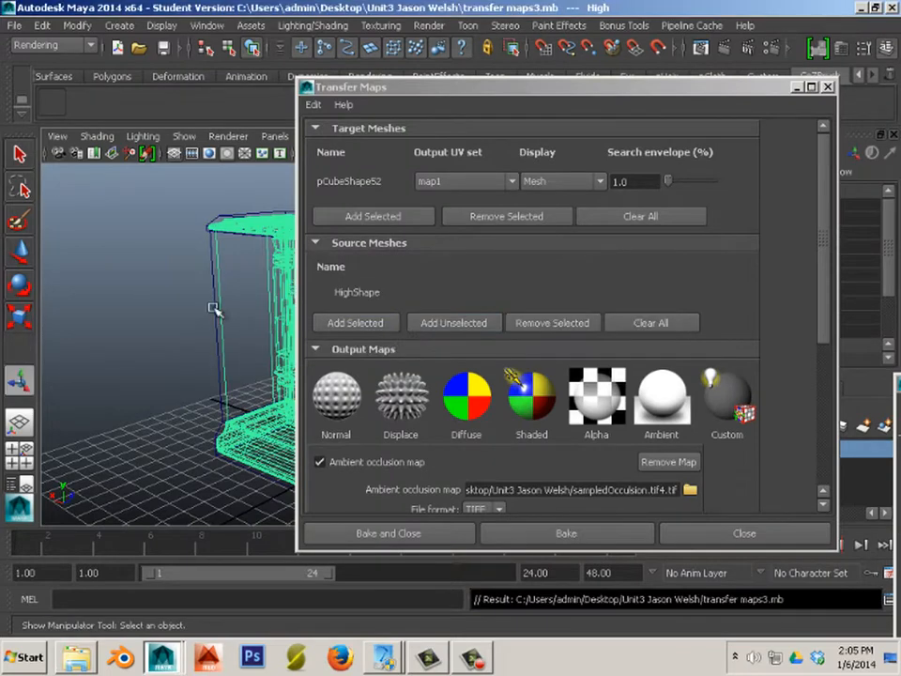
Select the low-poly and high-poly meshes together in the viewport.
{"action": "left_click_drag", "start_coordinate": [212, 267], "coordinate": [122, 265], "text": "alt"}
{"action": "left_click", "coordinate": [123, 264]}
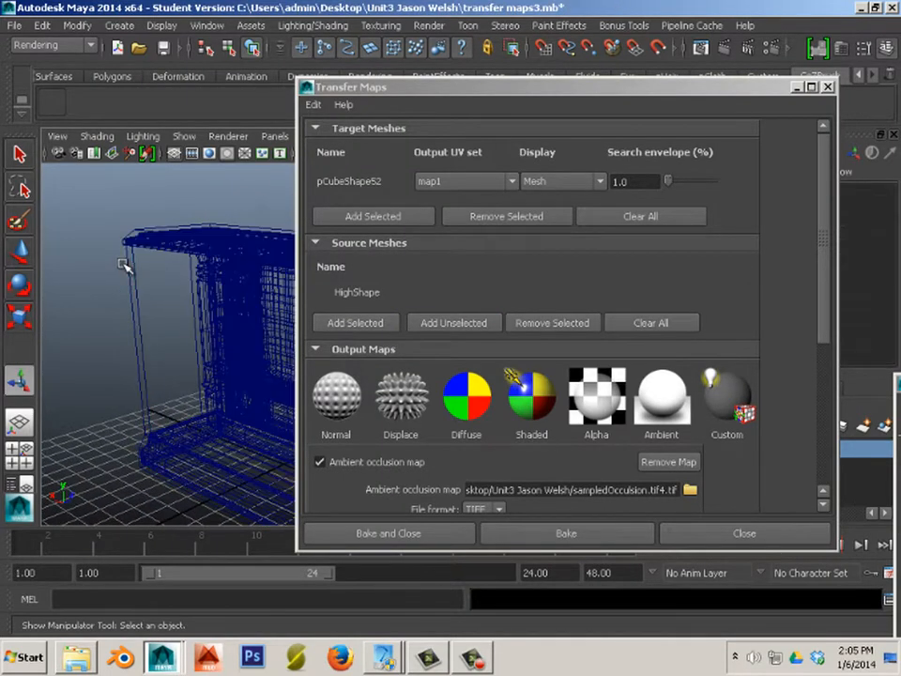
{"action": "left_click", "coordinate": [148, 264]}
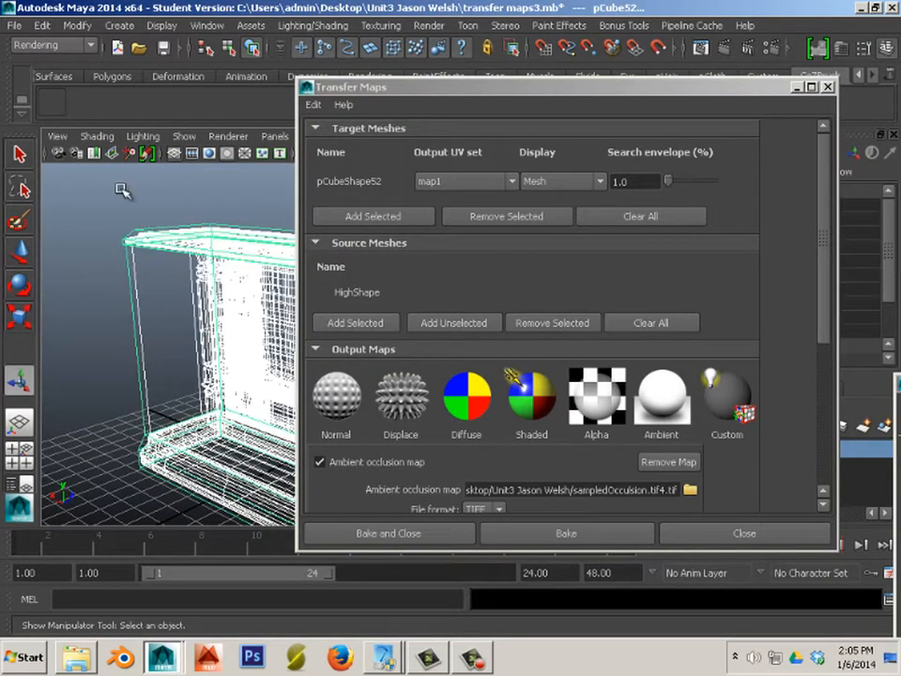
{"action": "left_click", "coordinate": [47, 25]}
{"action": "mouse_move", "coordinate": [141, 205]}
{"action": "left_click", "coordinate": [258, 160]}
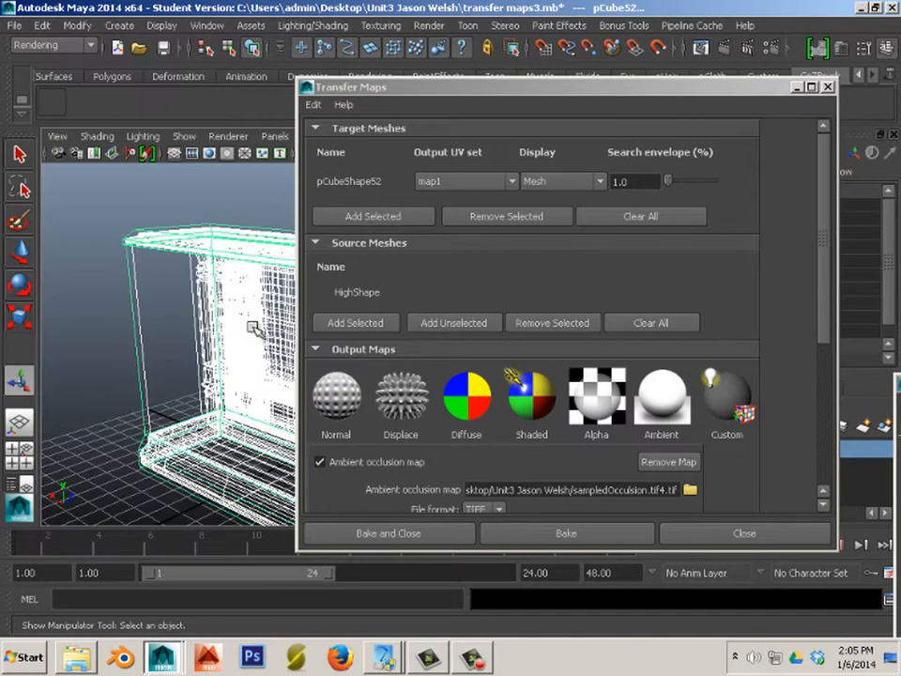
Select only the low-poly mesh in the viewport and return to shaded display.
{"action": "left_click", "coordinate": [108, 377]}
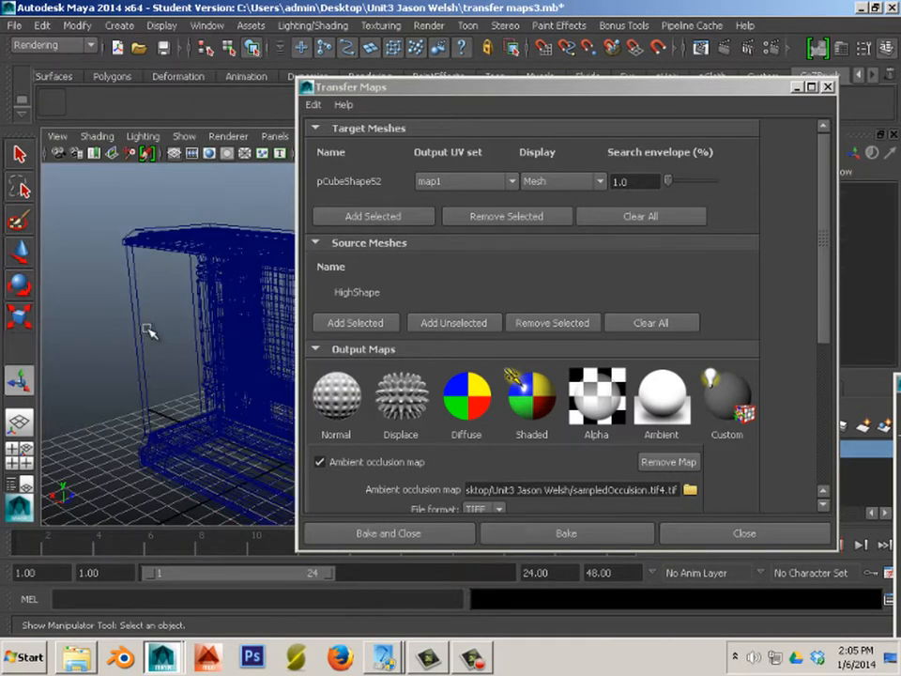
{"action": "left_click", "coordinate": [185, 286]}
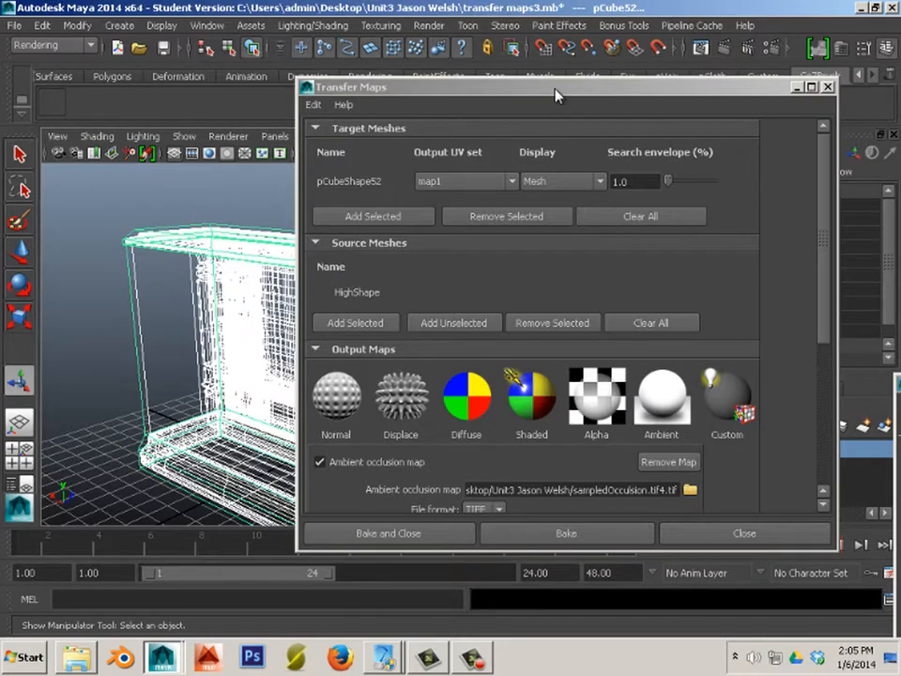
{"action": "left_click_drag", "start_coordinate": [556, 89], "coordinate": [626, 134]}
{"action": "left_click", "coordinate": [409, 288]}
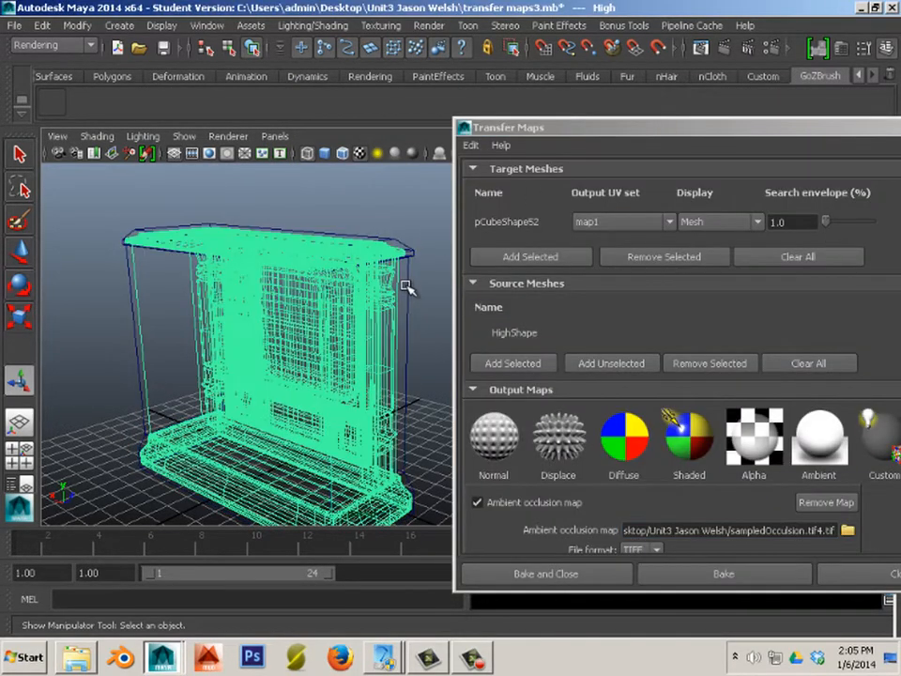
{"action": "left_click", "coordinate": [410, 292]}
{"action": "key", "text": "5"}
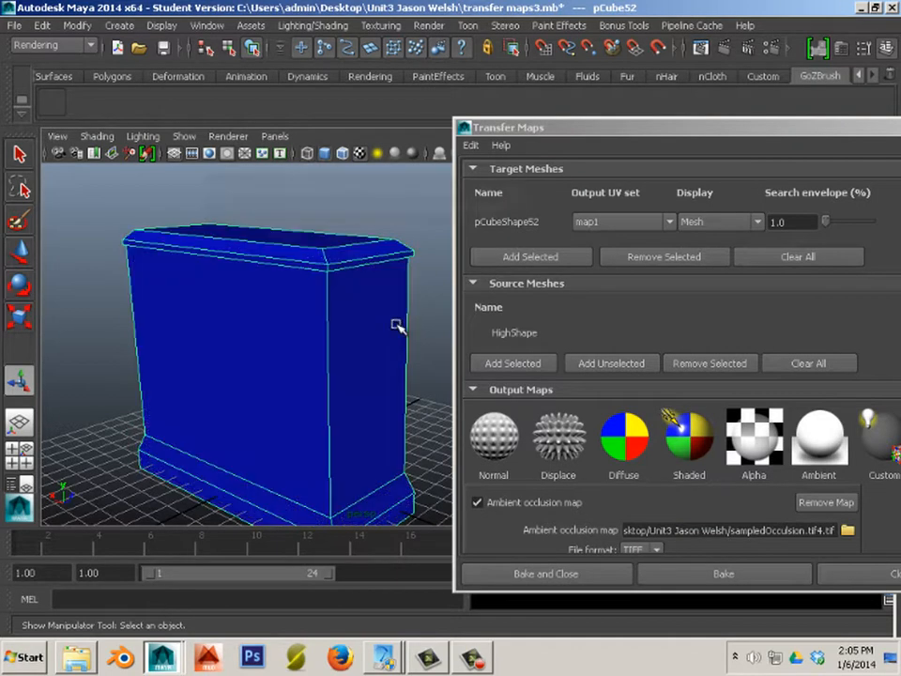
{"action": "left_click", "coordinate": [632, 339]}
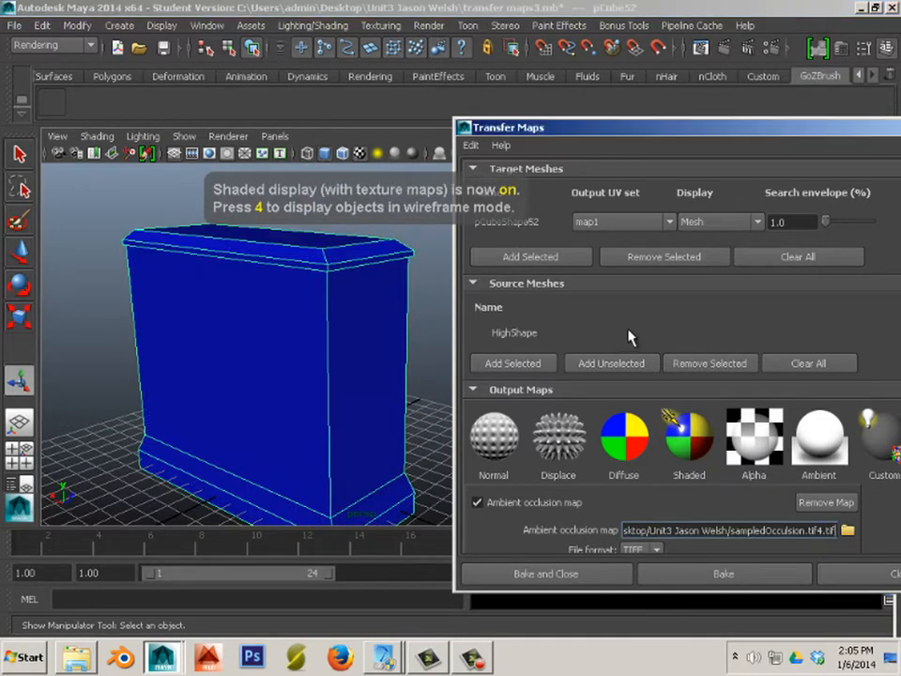
Expand the mental ray output settings, bake the ambient occlusion map from the high-poly mesh, and display the low-poly mesh with textures.
{"action": "scroll", "coordinate": [568, 296], "scroll_direction": "down", "scroll_amount": 3}
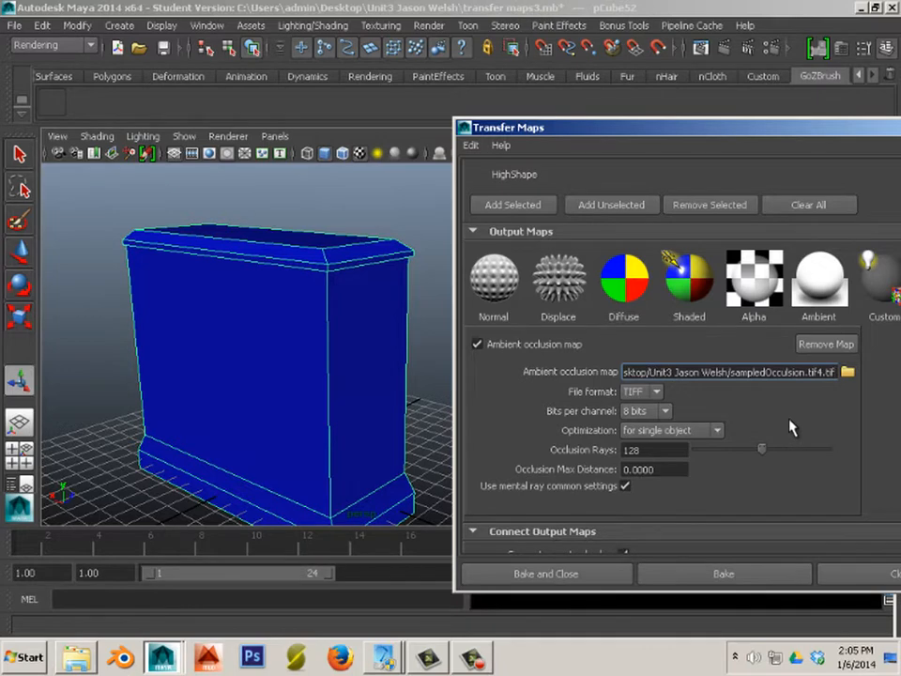
{"action": "scroll", "coordinate": [720, 396], "scroll_direction": "down", "scroll_amount": 3}
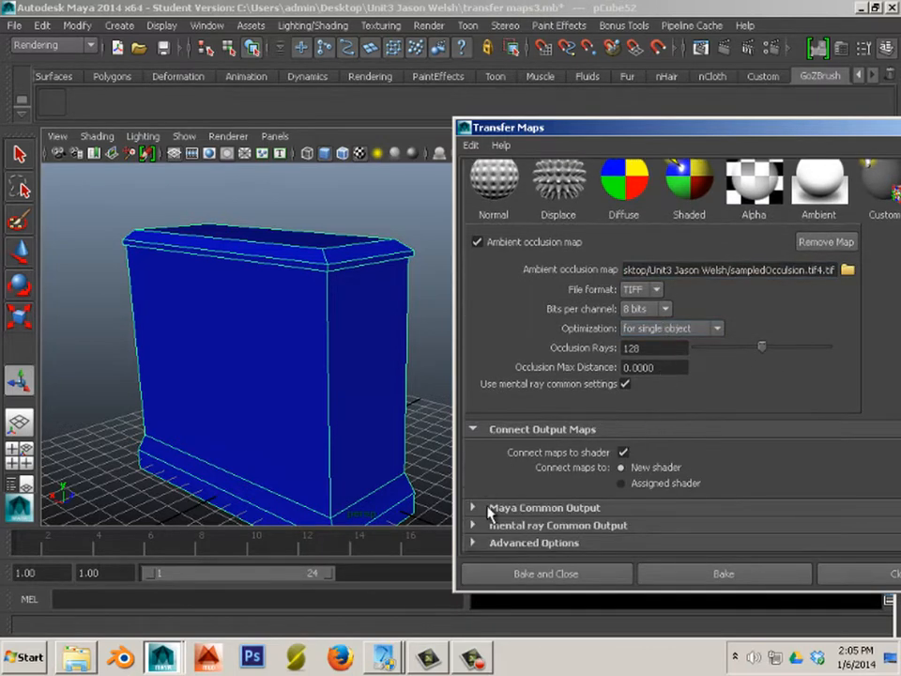
{"action": "left_click", "coordinate": [473, 526]}
{"action": "scroll", "coordinate": [620, 451], "scroll_direction": "down", "scroll_amount": 3}
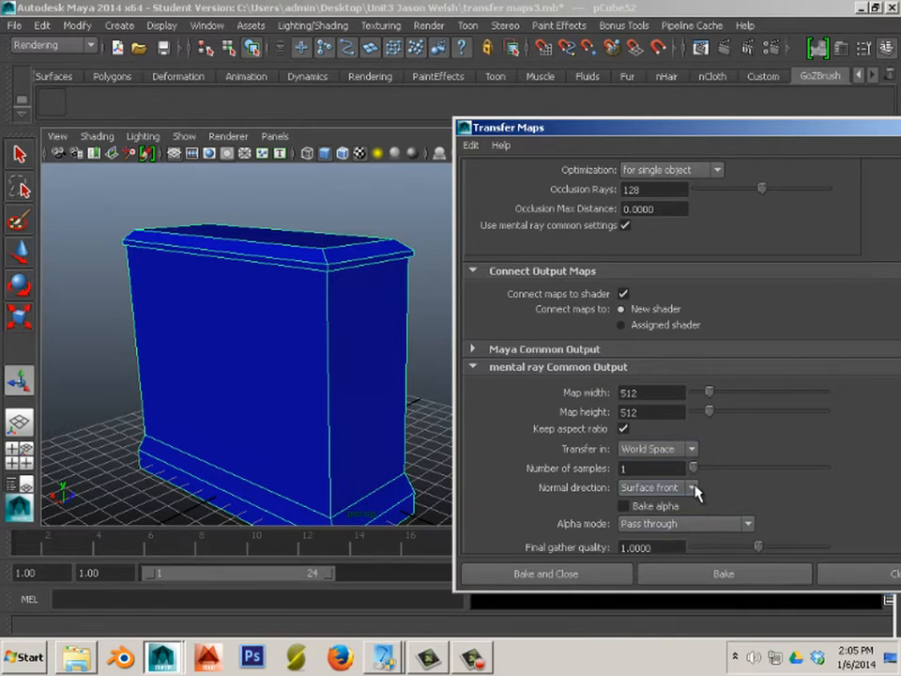
{"action": "scroll", "coordinate": [695, 490], "scroll_direction": "down", "scroll_amount": 3}
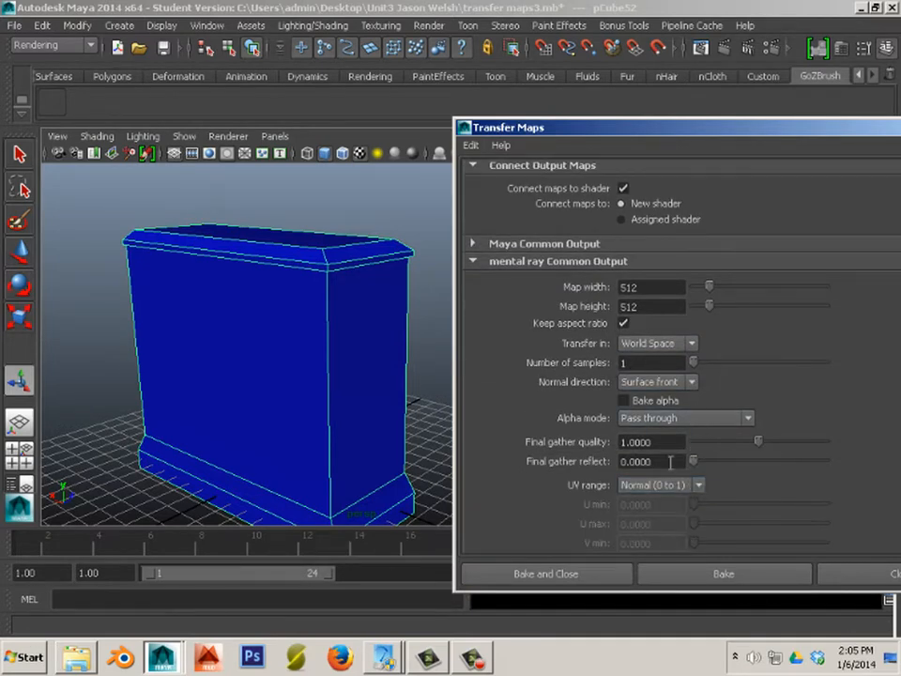
{"action": "left_click_drag", "start_coordinate": [381, 398], "coordinate": [348, 410], "text": "alt"}
{"action": "right_click_drag", "start_coordinate": [348, 410], "coordinate": [379, 411], "text": "alt"}
{"action": "left_click_drag", "start_coordinate": [379, 412], "coordinate": [364, 402], "text": "alt"}
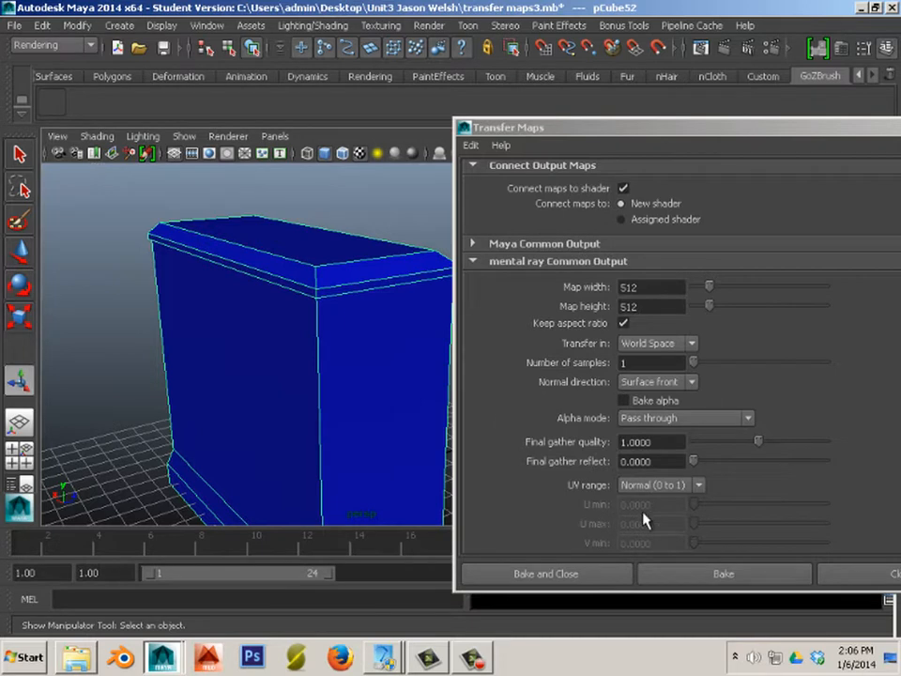
{"action": "left_click", "coordinate": [690, 574]}
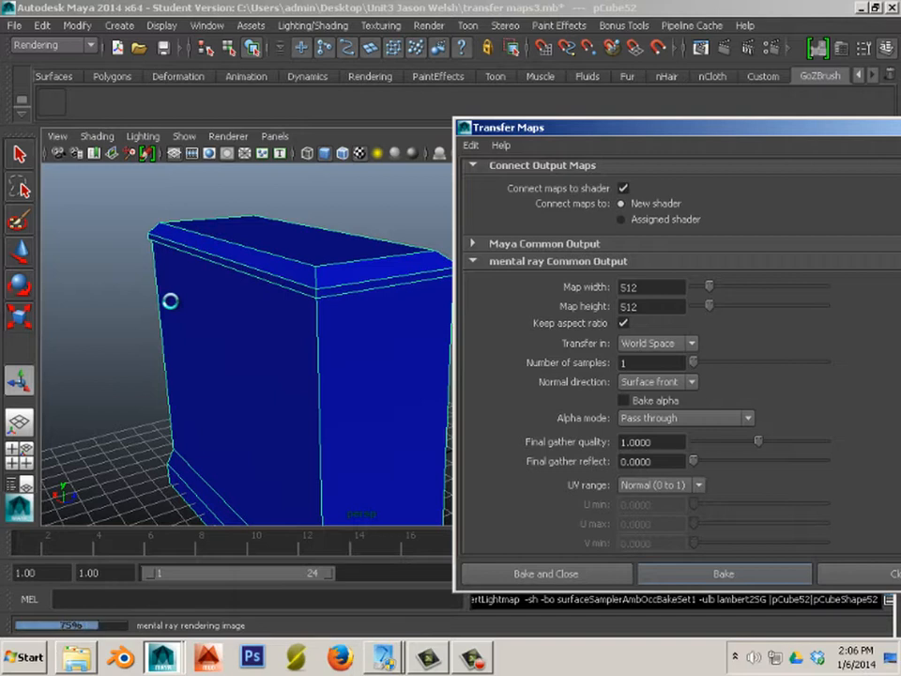
{"action": "key", "text": "6"}
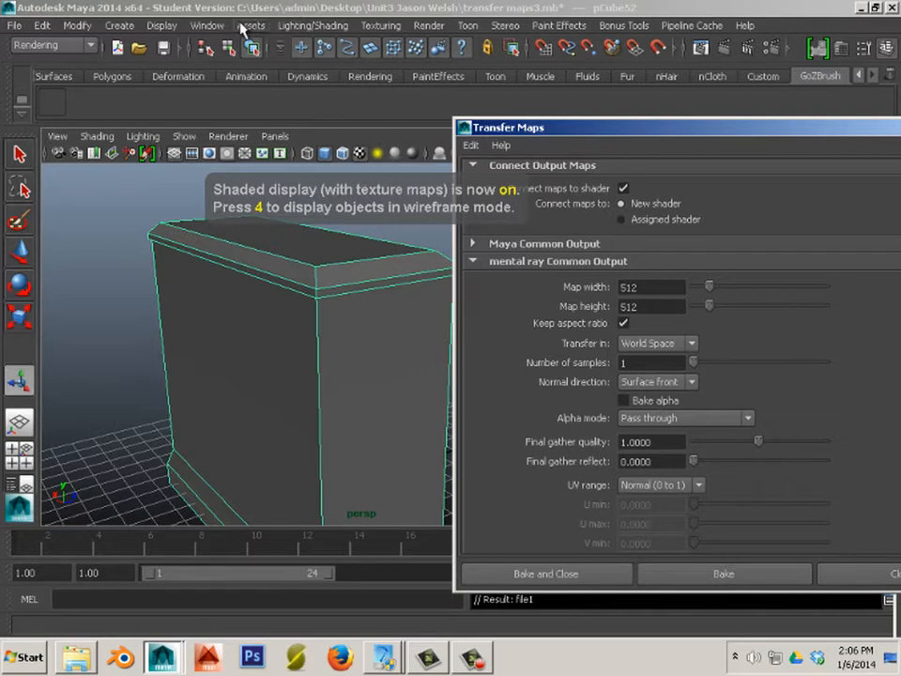
Graph the lambert14 material in Hypershade and connect the baked file1 occlusion texture to its color.
{"action": "left_click", "coordinate": [207, 26]}
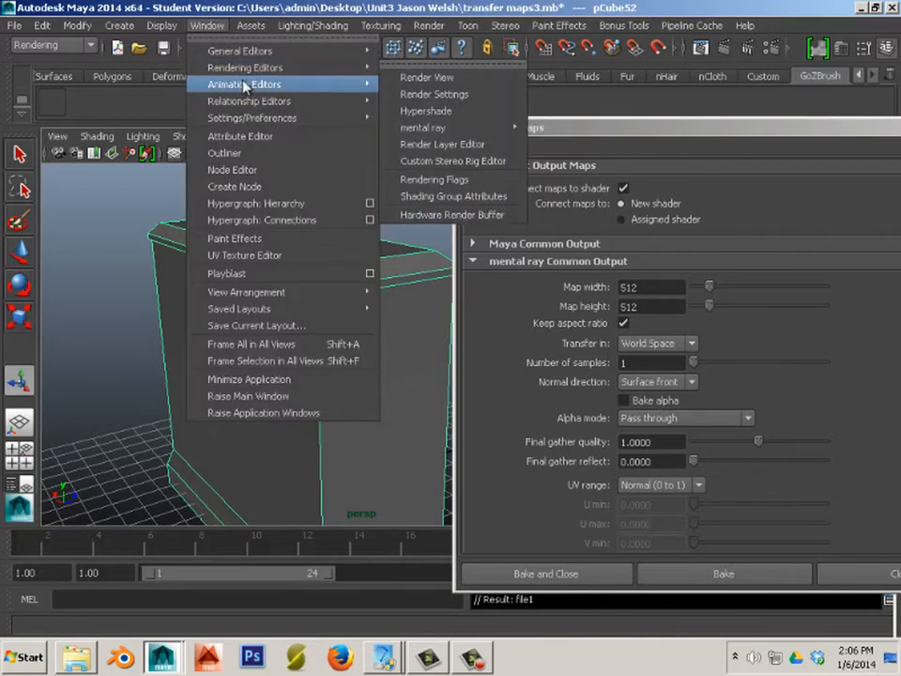
{"action": "left_click", "coordinate": [456, 113]}
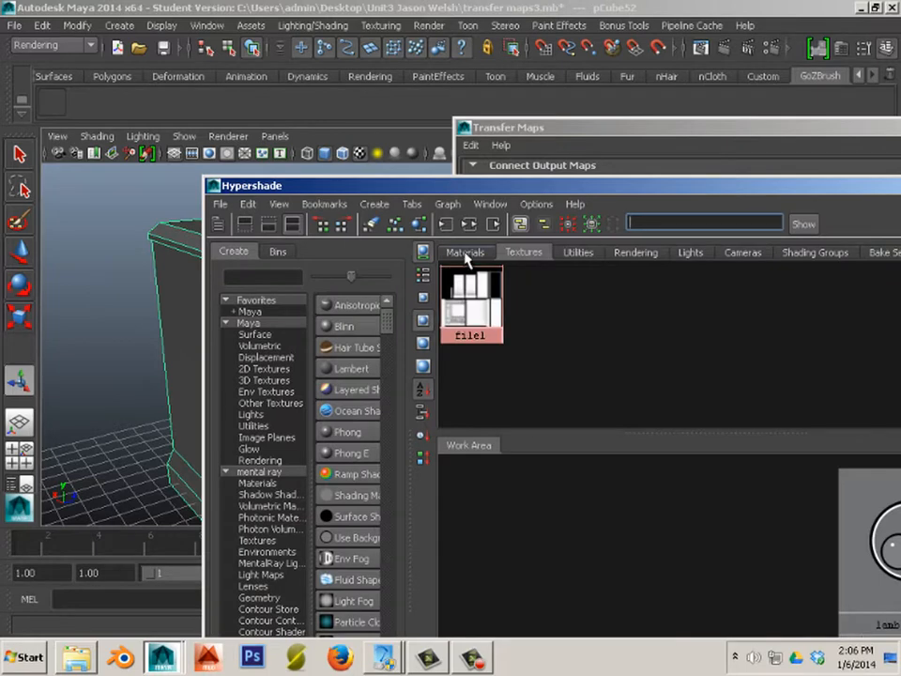
{"action": "left_click", "coordinate": [466, 253]}
{"action": "left_click", "coordinate": [540, 305]}
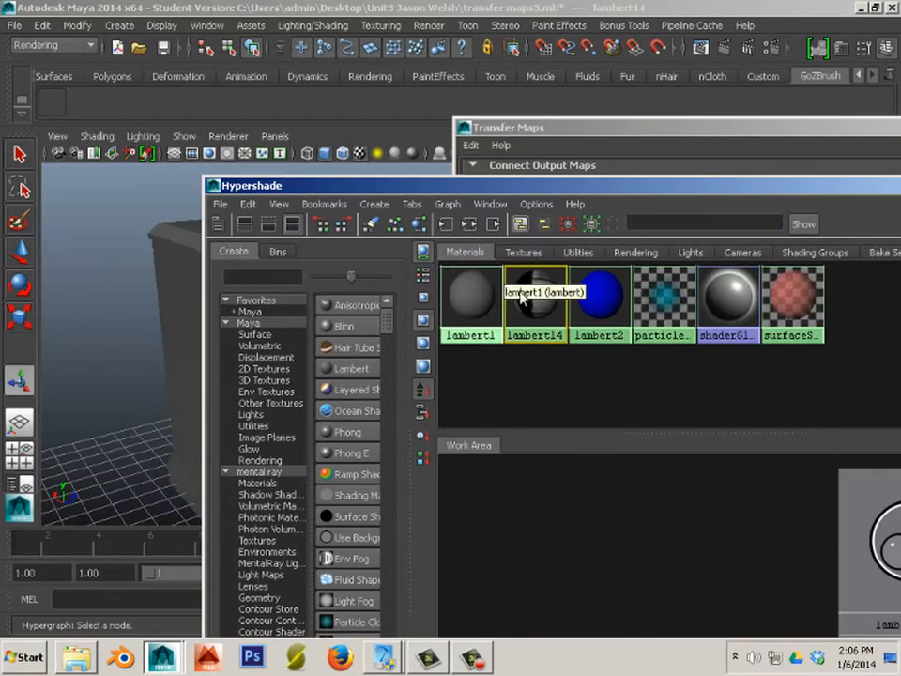
{"action": "left_click", "coordinate": [469, 226]}
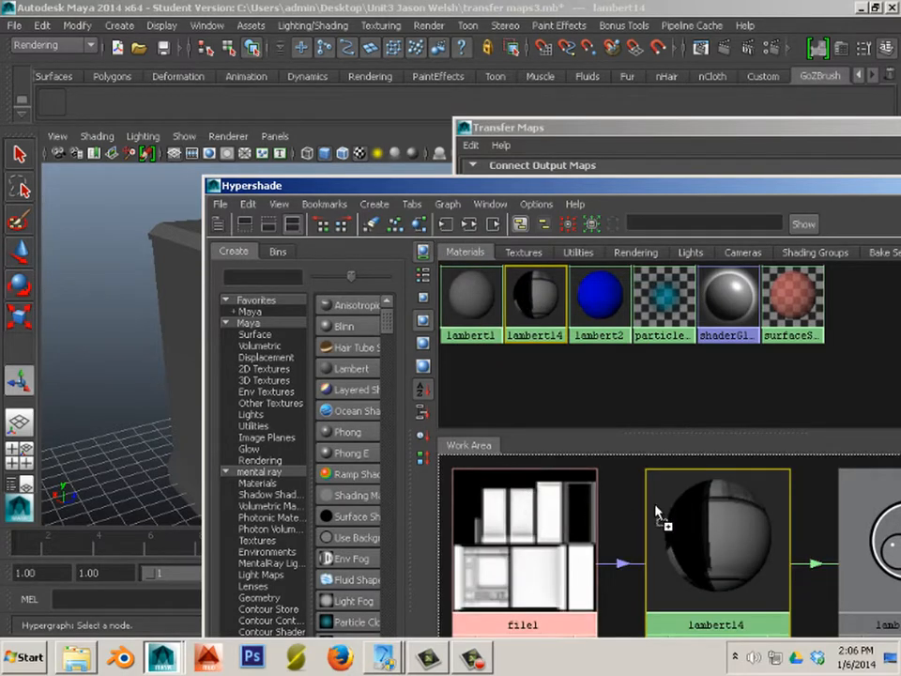
{"action": "middle_click_drag", "start_coordinate": [707, 517], "coordinate": [708, 514]}
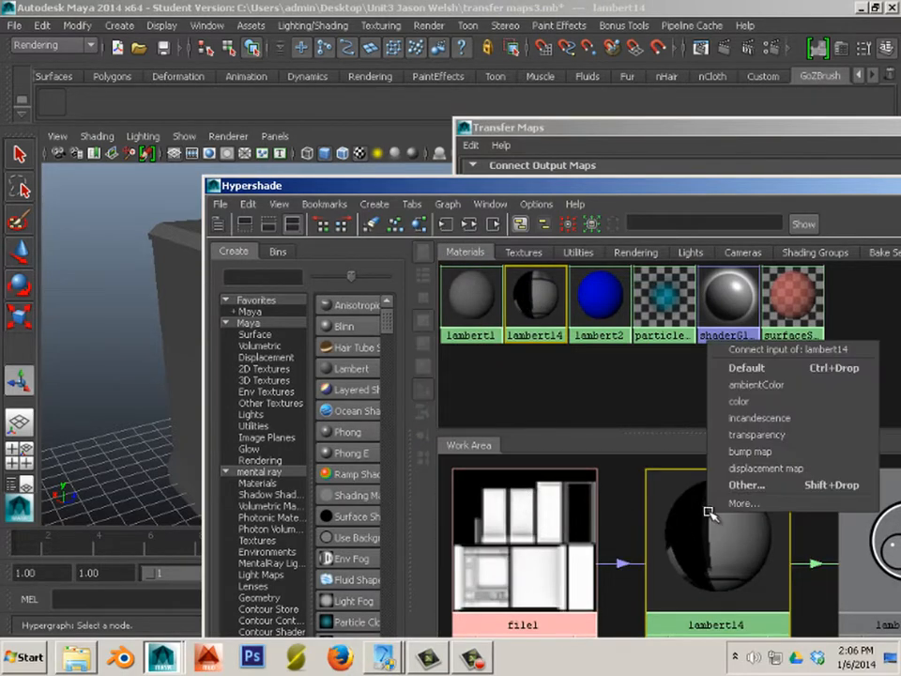
{"action": "left_click", "coordinate": [741, 401]}
{"action": "left_click_drag", "start_coordinate": [281, 185], "coordinate": [856, 244]}
Examine the baked ambient occlusion on the TV's front, control panel, top trim and corners.
{"action": "left_click_drag", "start_coordinate": [356, 331], "coordinate": [160, 359], "text": "alt"}
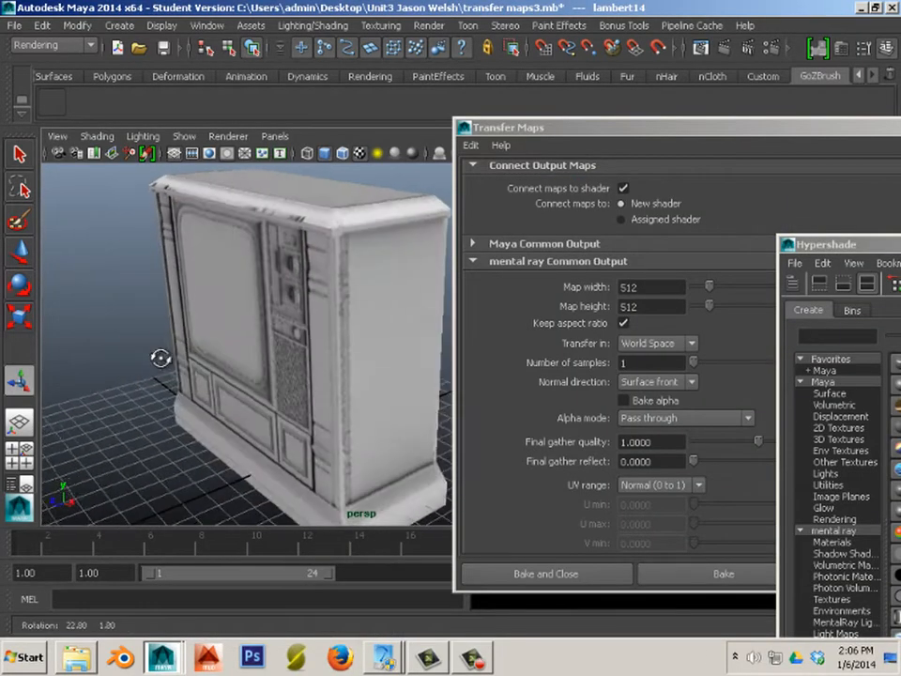
{"action": "scroll", "coordinate": [160, 358], "scroll_direction": "up", "scroll_amount": 10}
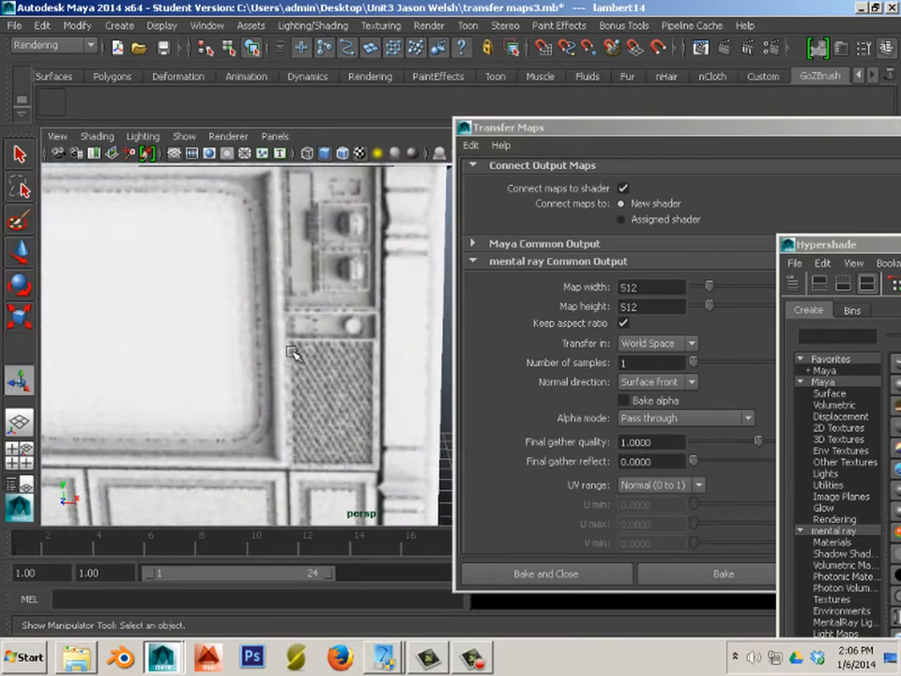
{"action": "scroll", "coordinate": [241, 368], "scroll_direction": "down", "scroll_amount": 5}
{"action": "left_click_drag", "start_coordinate": [241, 368], "coordinate": [334, 396], "text": "alt"}
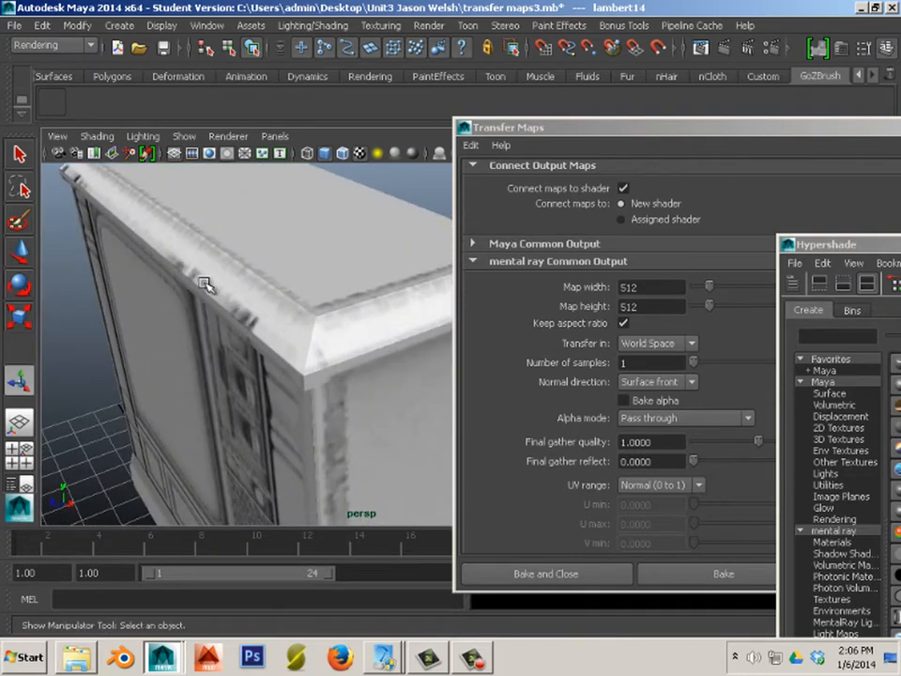
{"action": "right_click_drag", "start_coordinate": [205, 283], "coordinate": [215, 379], "text": "alt"}
{"action": "left_click_drag", "start_coordinate": [215, 379], "coordinate": [406, 285], "text": "alt"}
{"action": "right_click_drag", "start_coordinate": [406, 286], "coordinate": [283, 287], "text": "alt"}
{"action": "left_click_drag", "start_coordinate": [283, 288], "coordinate": [74, 282], "text": "alt"}
Set the target mesh's search envelope to 0 in Transfer Maps and rebake the ambient occlusion map on the selected low-poly mesh.
{"action": "left_click", "coordinate": [355, 312]}
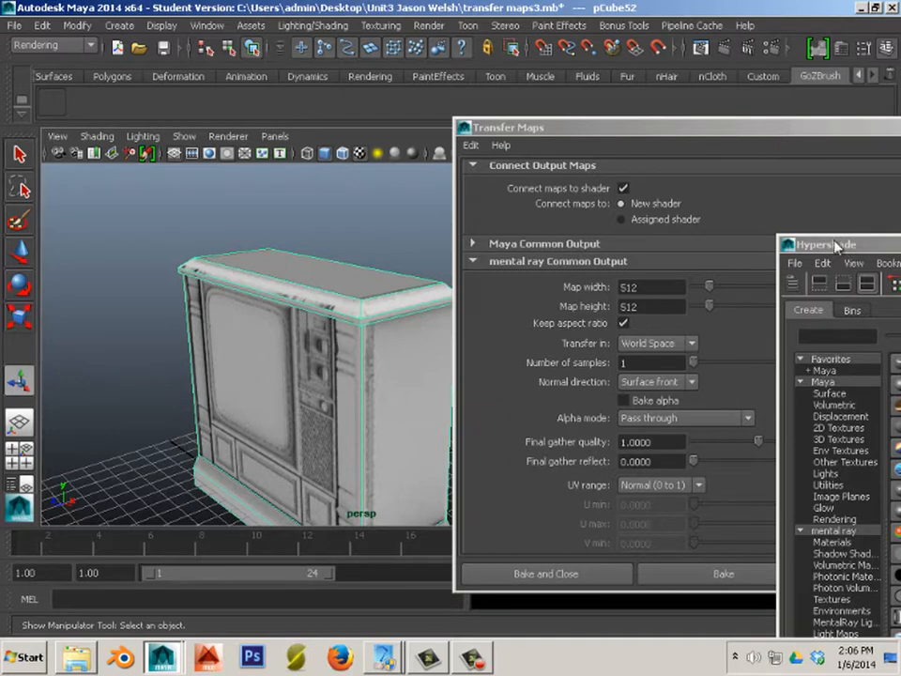
{"action": "left_click_drag", "start_coordinate": [662, 133], "coordinate": [900, 140]}
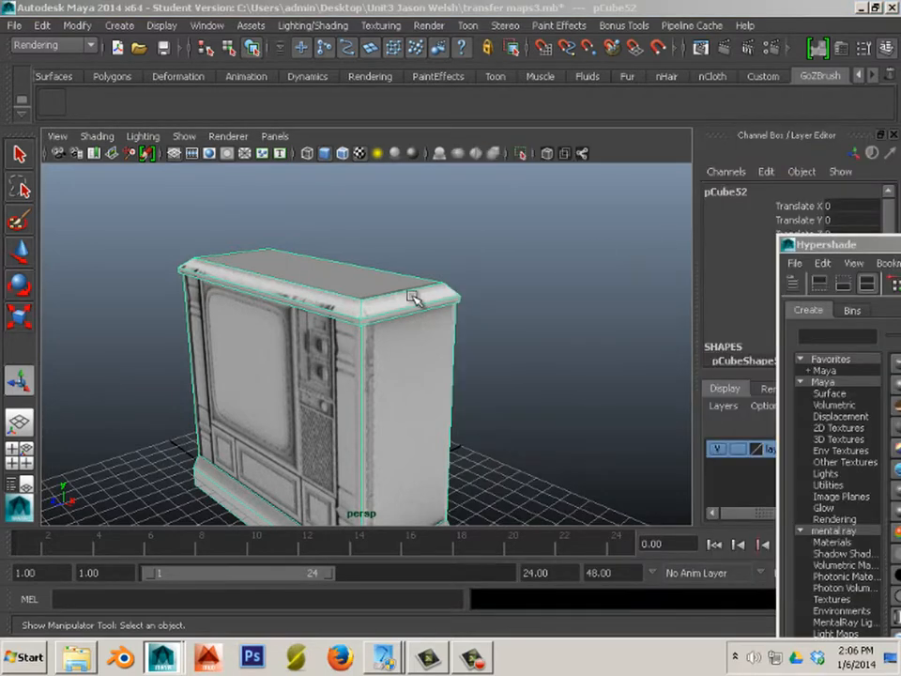
{"action": "left_click_drag", "start_coordinate": [900, 140], "coordinate": [375, 202]}
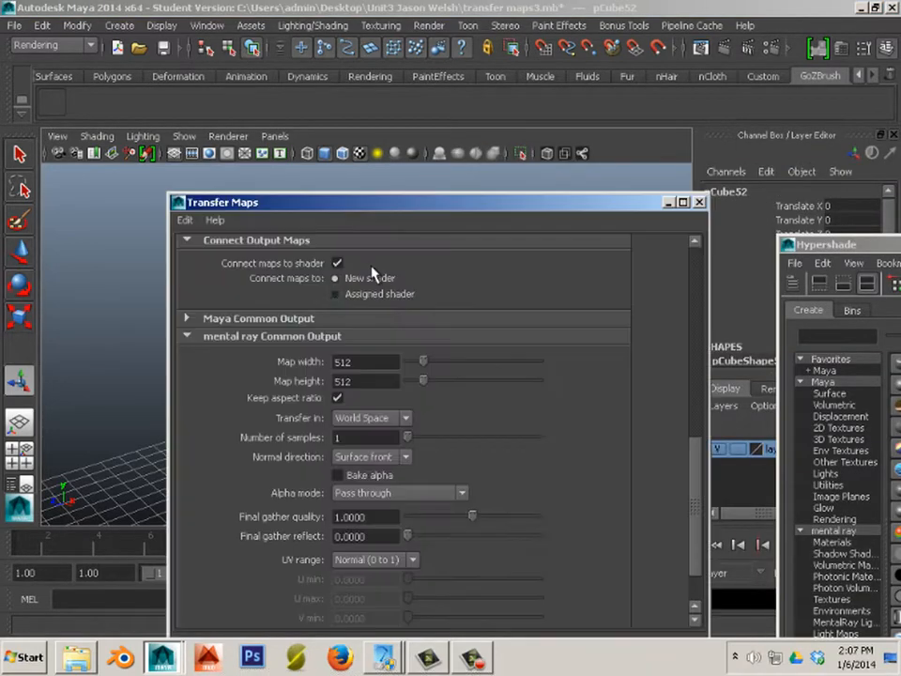
{"action": "scroll", "coordinate": [441, 319], "scroll_direction": "up", "scroll_amount": 10}
{"action": "left_click_drag", "start_coordinate": [498, 298], "coordinate": [460, 293]}
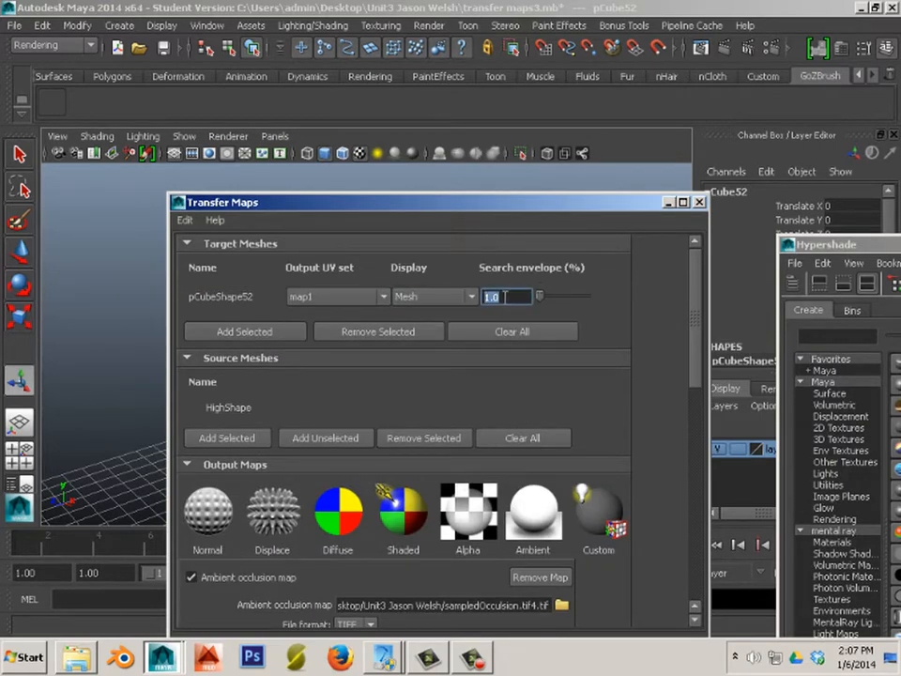
{"action": "left_click_drag", "start_coordinate": [589, 209], "coordinate": [740, 219]}
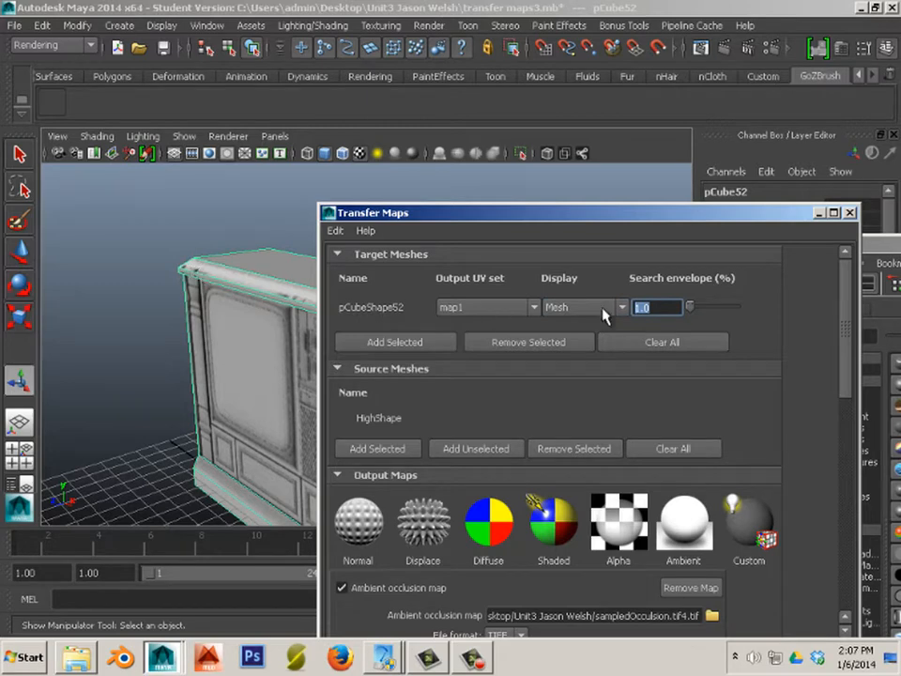
{"action": "type", "text": "0"}
{"action": "left_click_drag", "start_coordinate": [533, 225], "coordinate": [618, 141]}
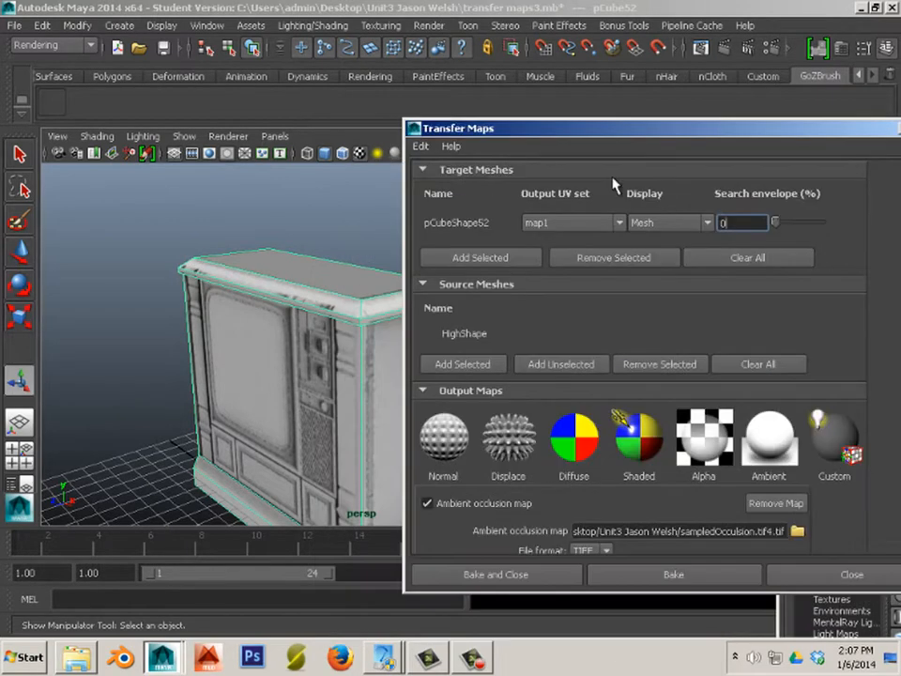
{"action": "left_click", "coordinate": [668, 574]}
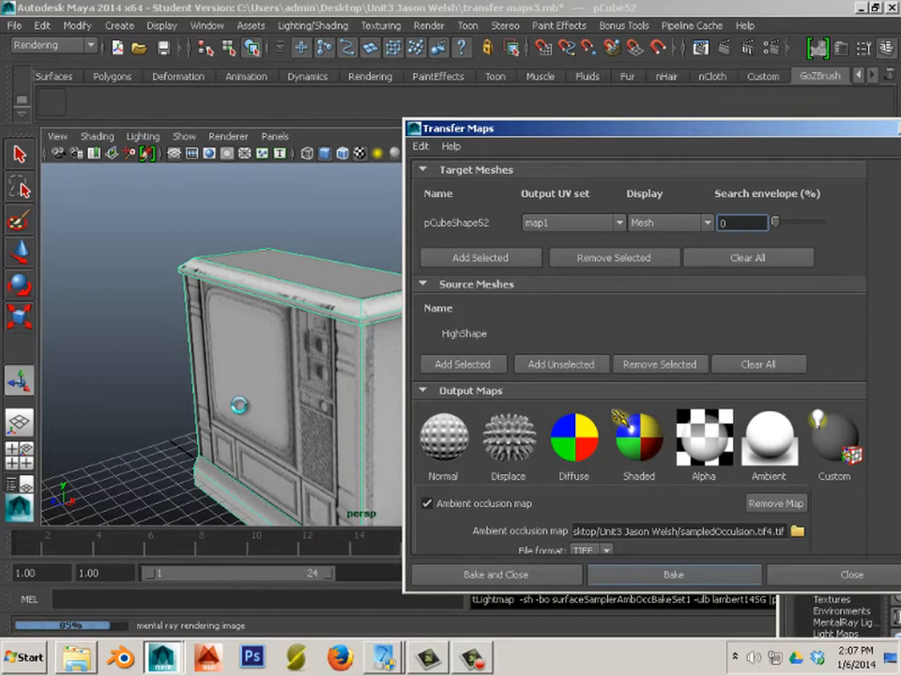
{"action": "key", "text": "6"}
Graph the lambert15 material in Hypershade and connect the rebaked file2 occlusion texture to its color.
{"action": "left_click_drag", "start_coordinate": [900, 242], "coordinate": [383, 182]}
{"action": "left_click", "coordinate": [478, 325]}
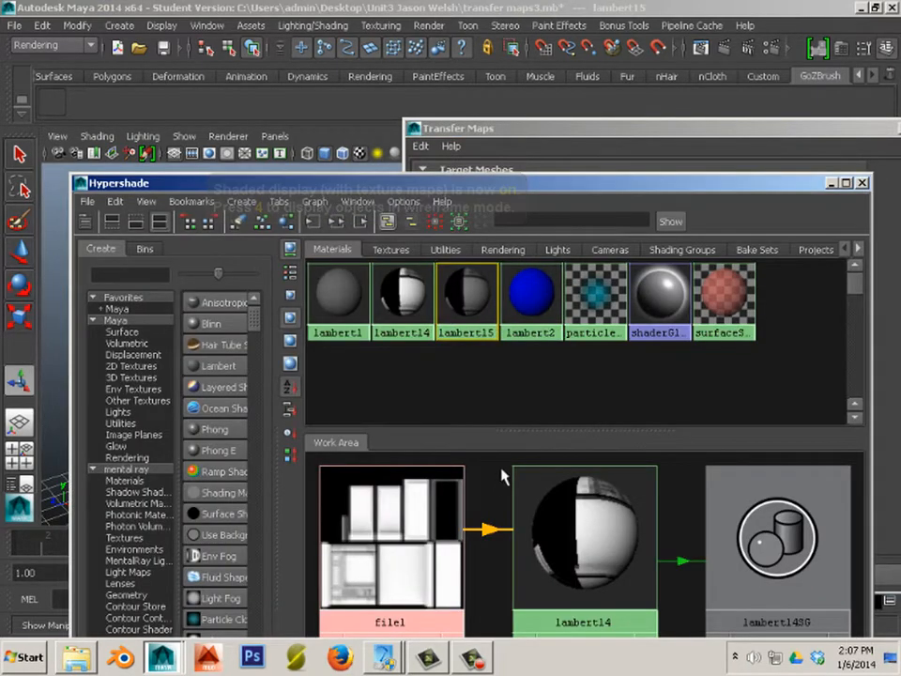
{"action": "left_click", "coordinate": [387, 220]}
{"action": "middle_click_drag", "start_coordinate": [400, 504], "coordinate": [585, 519]}
{"action": "left_click", "coordinate": [654, 410]}
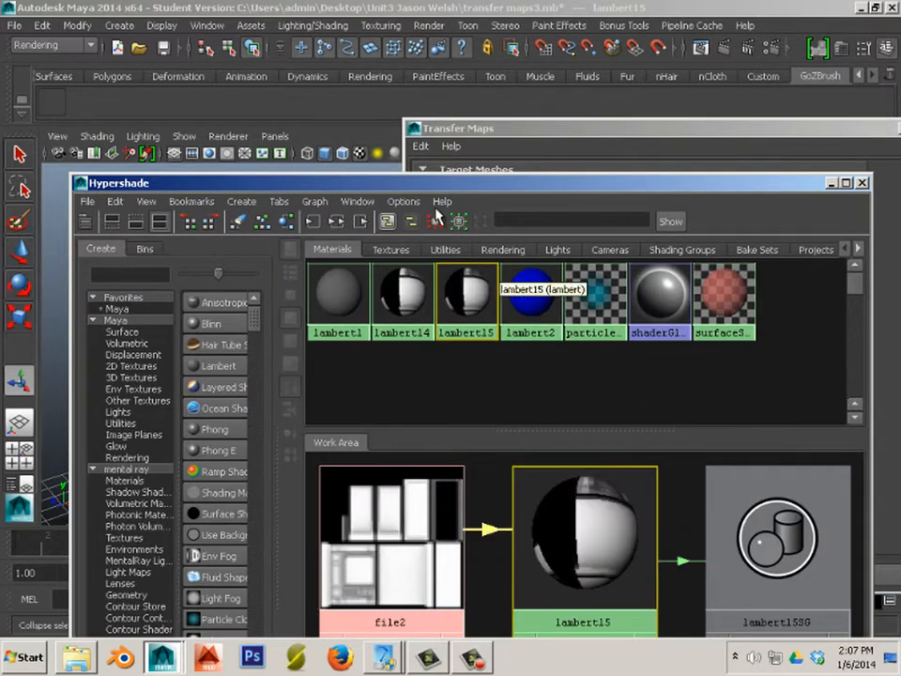
{"action": "left_click", "coordinate": [178, 337]}
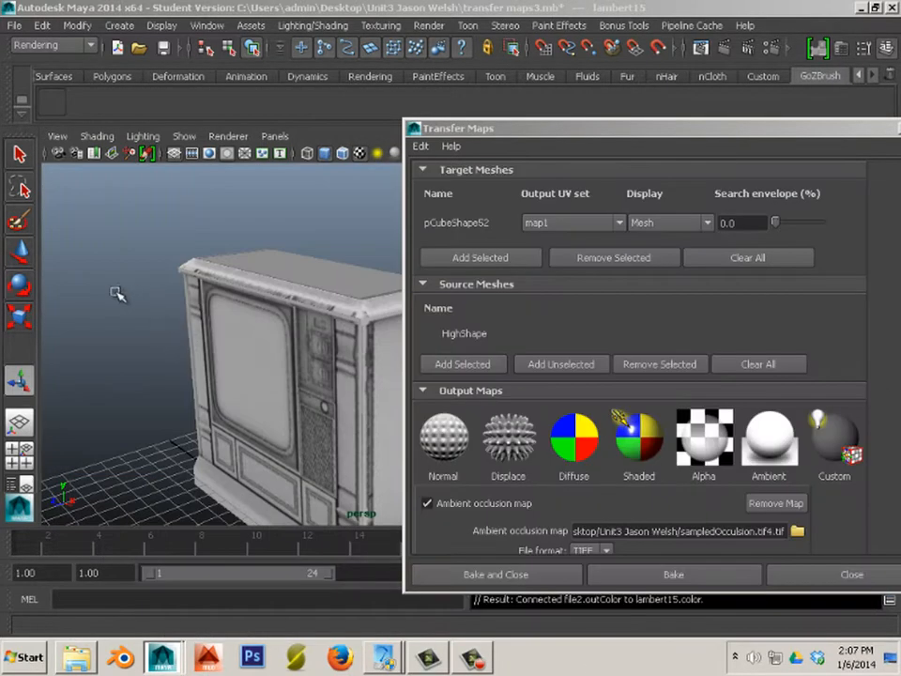
Examine the rebaked occlusion around the cabinet's top trim and front corner, selecting the low-poly mesh.
{"action": "left_click_drag", "start_coordinate": [116, 293], "coordinate": [93, 308], "text": "alt"}
{"action": "right_click_drag", "start_coordinate": [93, 308], "coordinate": [247, 334], "text": "alt"}
{"action": "middle_click_drag", "start_coordinate": [248, 334], "coordinate": [223, 351], "text": "alt"}
{"action": "left_click_drag", "start_coordinate": [223, 351], "coordinate": [214, 317], "text": "alt"}
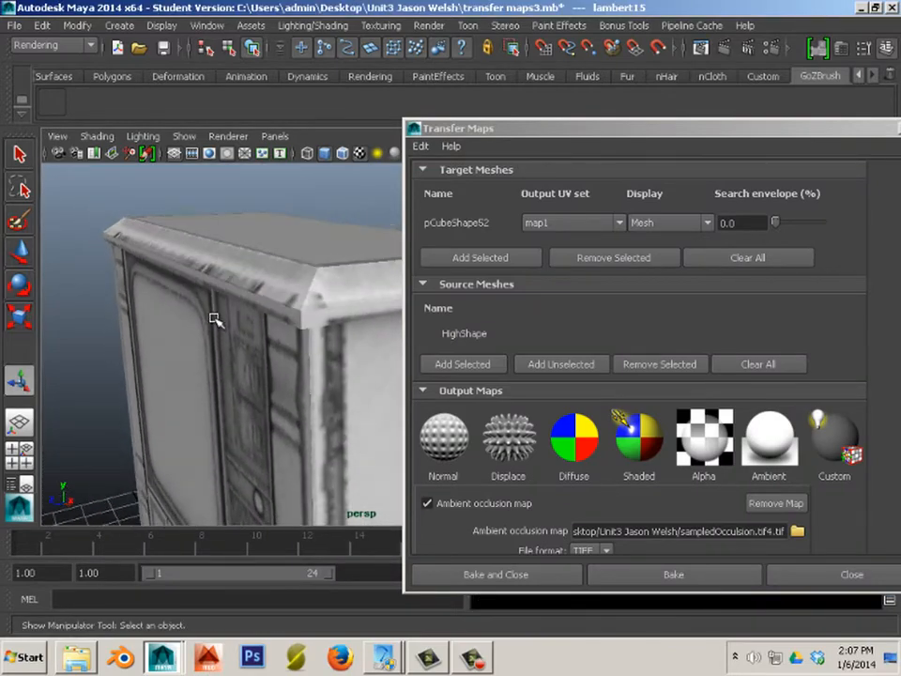
{"action": "left_click", "coordinate": [271, 302]}
{"action": "right_click_drag", "start_coordinate": [319, 369], "coordinate": [202, 379], "text": "alt"}
{"action": "left_click_drag", "start_coordinate": [203, 380], "coordinate": [298, 281], "text": "alt"}
Select the cabinet's top face and compare the low-poly and high-poly outlines at the front top corner in the wireframe side view.
{"action": "right_click", "coordinate": [298, 279]}
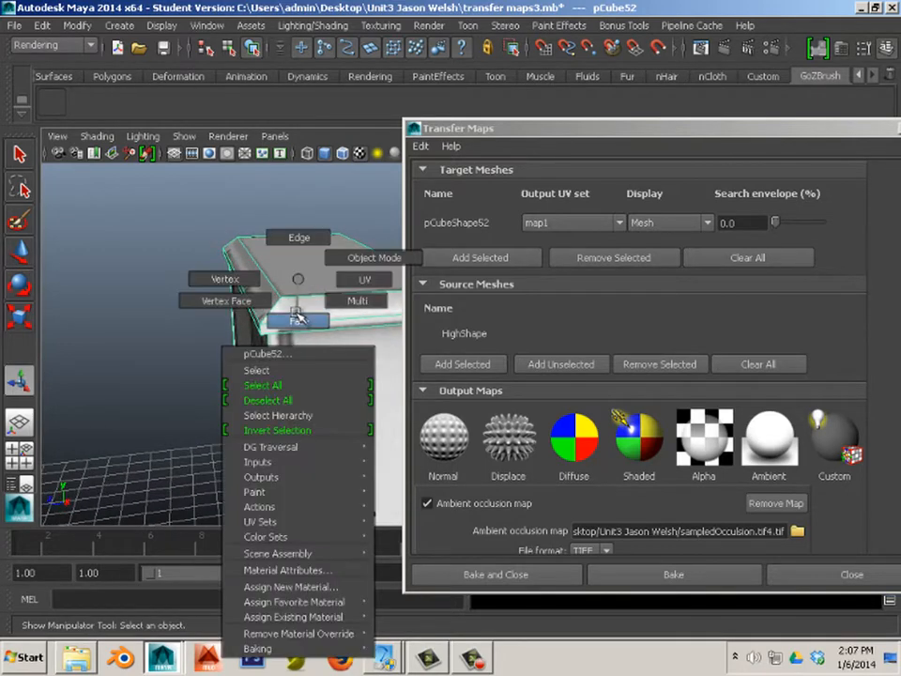
{"action": "left_click", "coordinate": [299, 320]}
{"action": "left_click", "coordinate": [290, 280]}
{"action": "key", "text": "4"}
{"action": "left_click_drag", "start_coordinate": [290, 279], "coordinate": [236, 300], "text": "alt"}
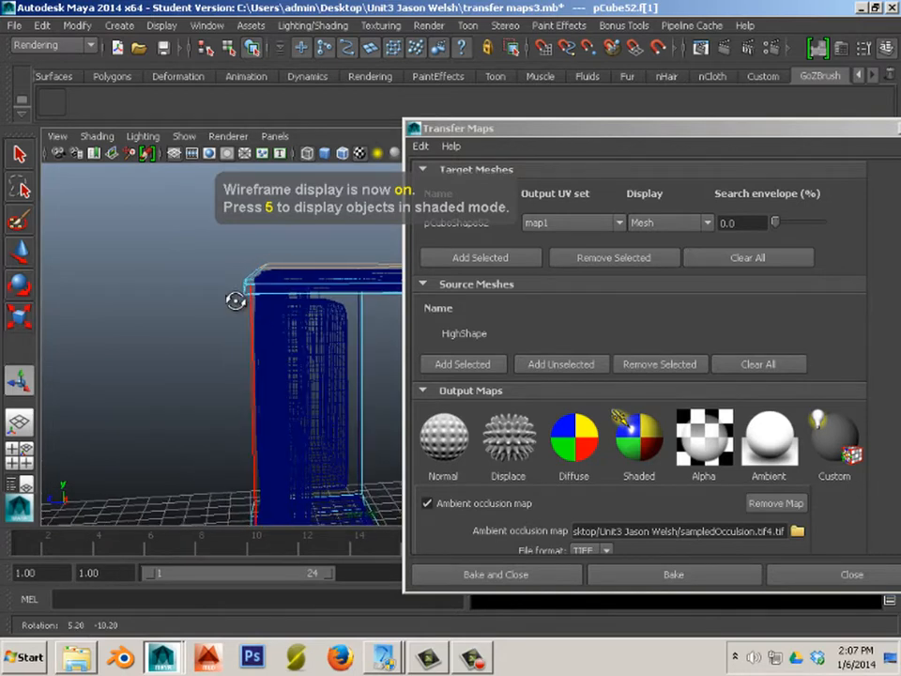
{"action": "key", "text": "space"}
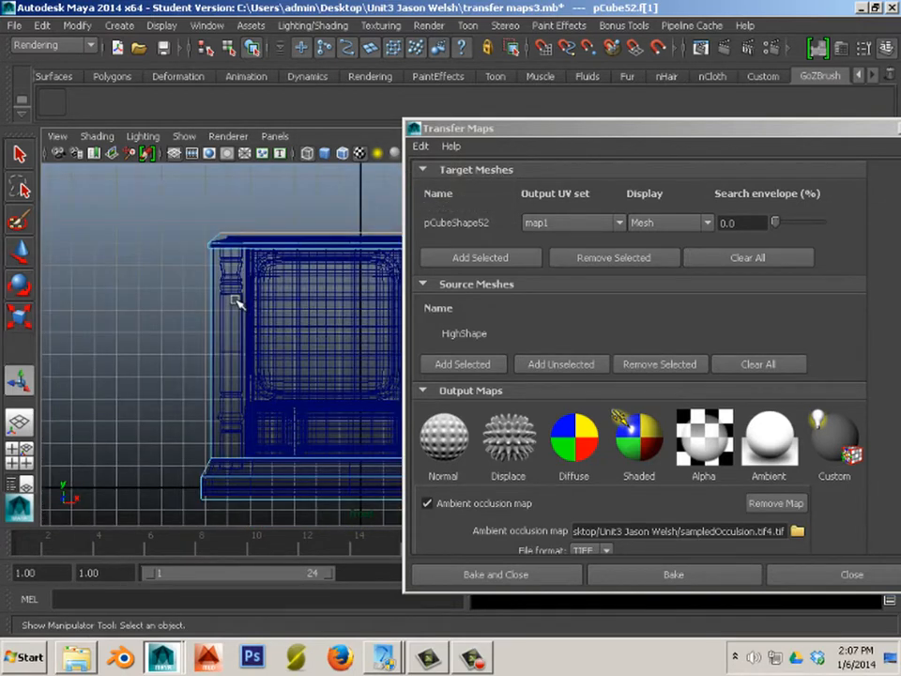
{"action": "key", "text": "space"}
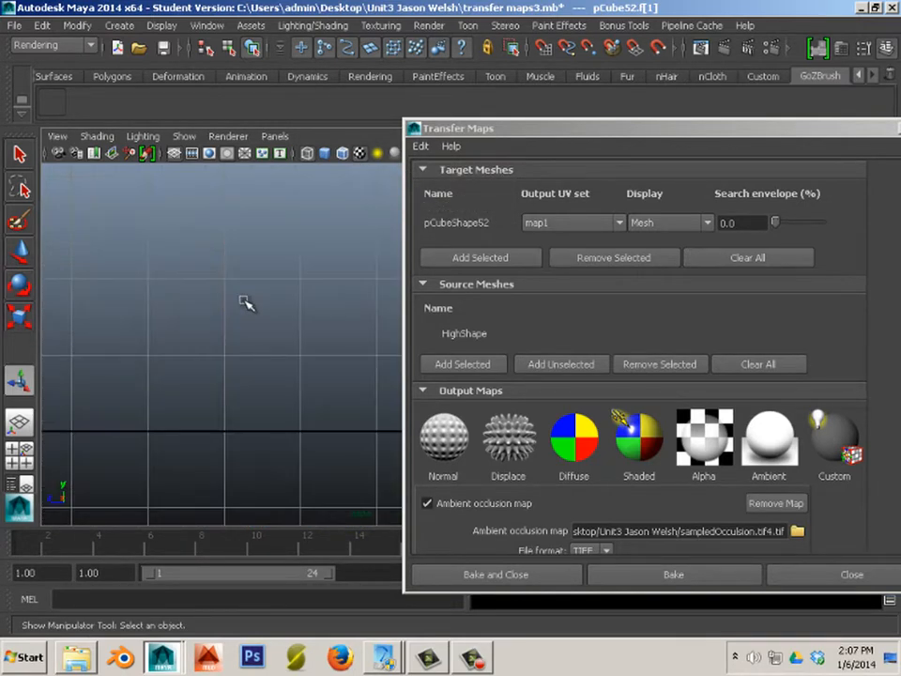
{"action": "middle_click_drag", "start_coordinate": [310, 316], "coordinate": [139, 390], "text": "alt"}
{"action": "middle_click_drag", "start_coordinate": [226, 263], "coordinate": [187, 460], "text": "alt"}
{"action": "scroll", "coordinate": [225, 361], "scroll_direction": "up", "scroll_amount": 1}
{"action": "middle_click_drag", "start_coordinate": [225, 360], "coordinate": [235, 507], "text": "alt"}
{"action": "middle_click_drag", "start_coordinate": [226, 278], "coordinate": [210, 464], "text": "alt"}
{"action": "middle_click_drag", "start_coordinate": [169, 298], "coordinate": [186, 420], "text": "alt"}
{"action": "scroll", "coordinate": [186, 348], "scroll_direction": "up", "scroll_amount": 2}
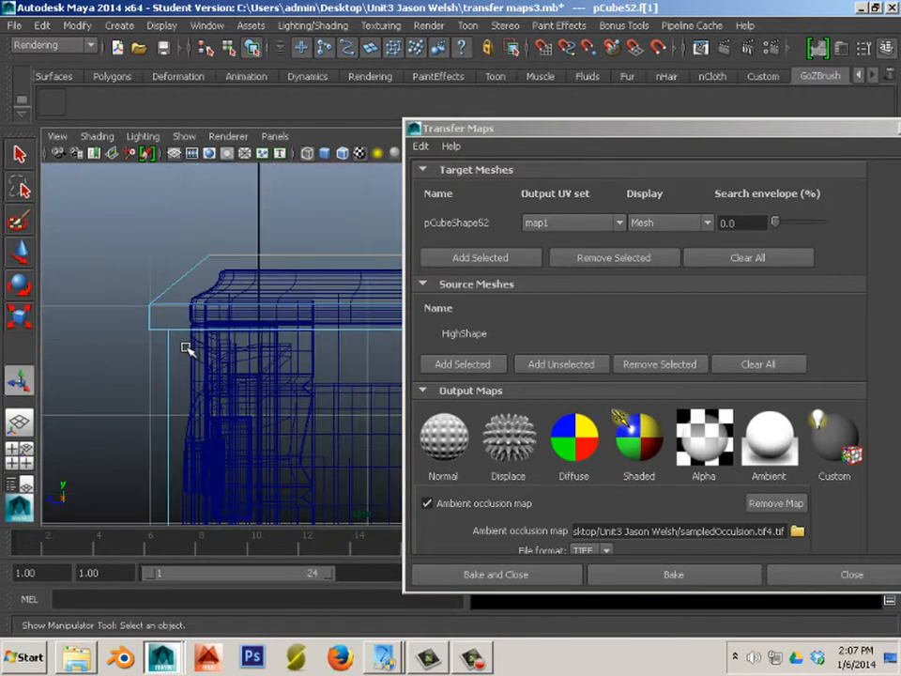
Move the low-poly vertices on the front edge of the top trim inward toward the high-poly mesh in the side view.
{"action": "right_click_drag", "start_coordinate": [153, 308], "coordinate": [76, 313]}
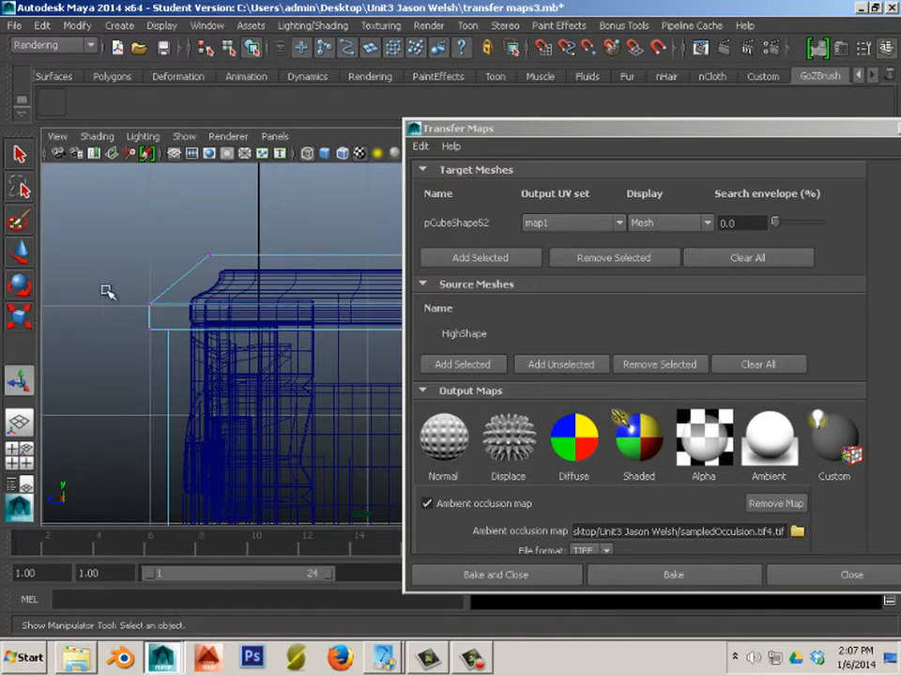
{"action": "left_click_drag", "start_coordinate": [101, 280], "coordinate": [159, 346]}
{"action": "key", "text": "w"}
{"action": "left_click_drag", "start_coordinate": [111, 318], "coordinate": [119, 315]}
{"action": "scroll", "coordinate": [152, 329], "scroll_direction": "down", "scroll_amount": 4}
{"action": "middle_click_drag", "start_coordinate": [266, 469], "coordinate": [209, 320], "text": "alt"}
{"action": "scroll", "coordinate": [209, 319], "scroll_direction": "down", "scroll_amount": 2}
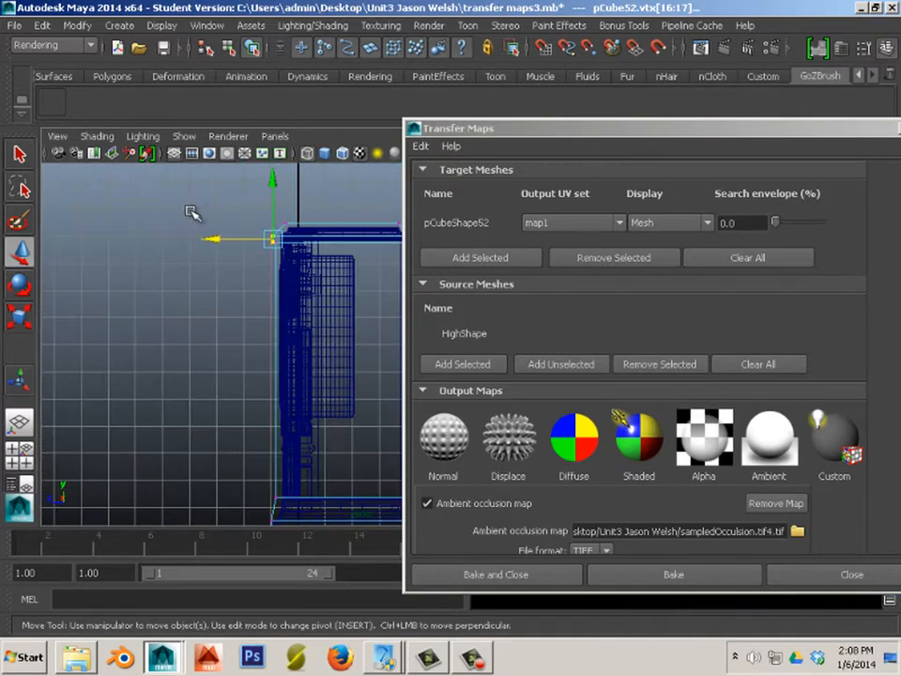
Move the low-poly vertices along the cabinet's front side slightly inward, closer to the high-poly front.
{"action": "left_click_drag", "start_coordinate": [187, 202], "coordinate": [291, 507]}
{"action": "scroll", "coordinate": [226, 402], "scroll_direction": "up", "scroll_amount": 3}
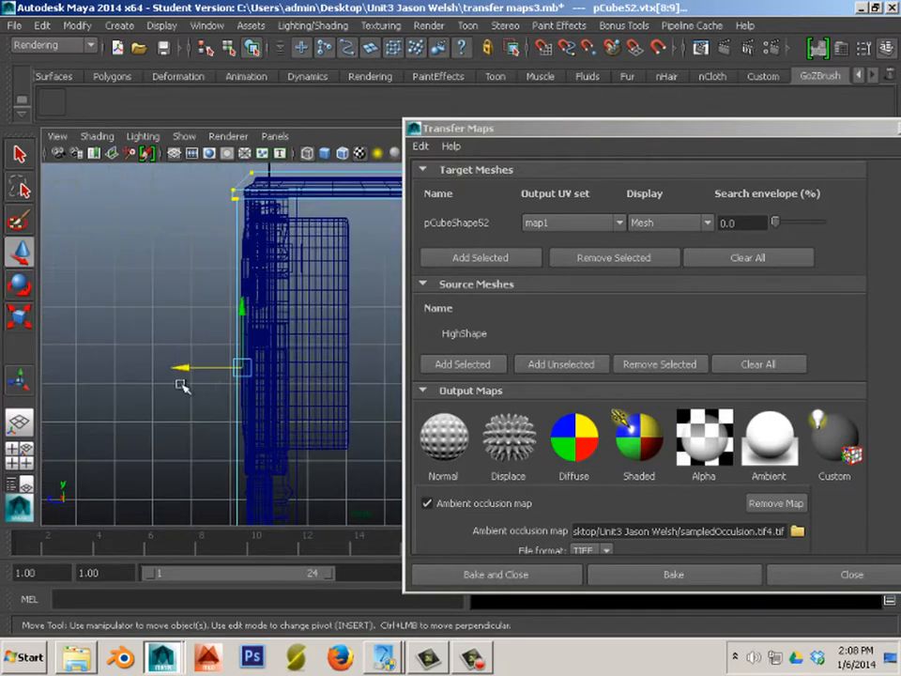
{"action": "left_click_drag", "start_coordinate": [159, 372], "coordinate": [161, 371]}
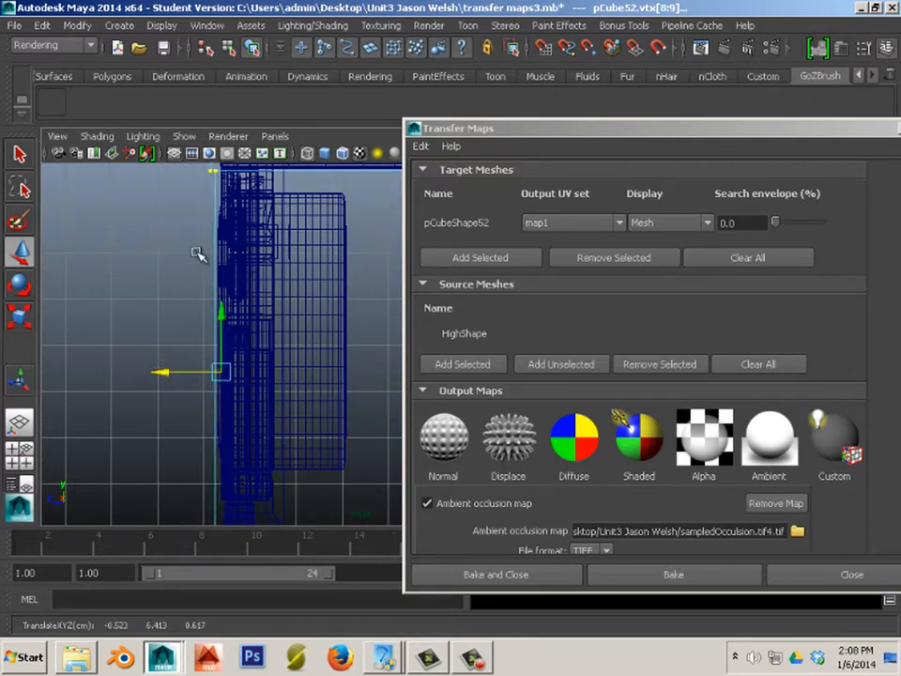
Lower the low-poly vertices along the cabinet's top face slightly toward the high-poly top in the side view.
{"action": "middle_click_drag", "start_coordinate": [196, 259], "coordinate": [152, 458], "text": "alt"}
{"action": "scroll", "coordinate": [170, 414], "scroll_direction": "up", "scroll_amount": 4}
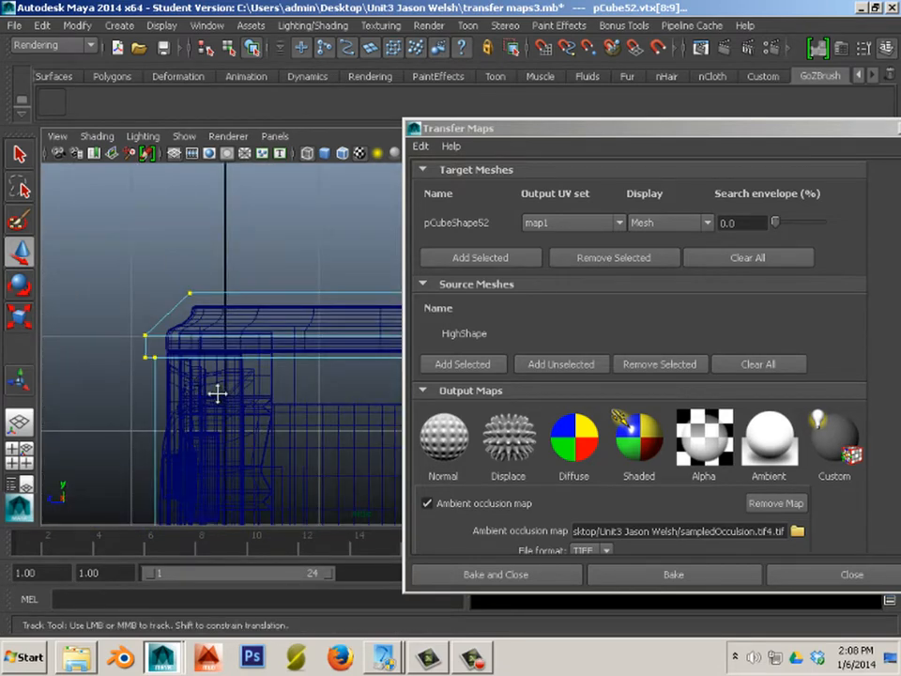
{"action": "middle_click_drag", "start_coordinate": [217, 392], "coordinate": [187, 394], "text": "alt"}
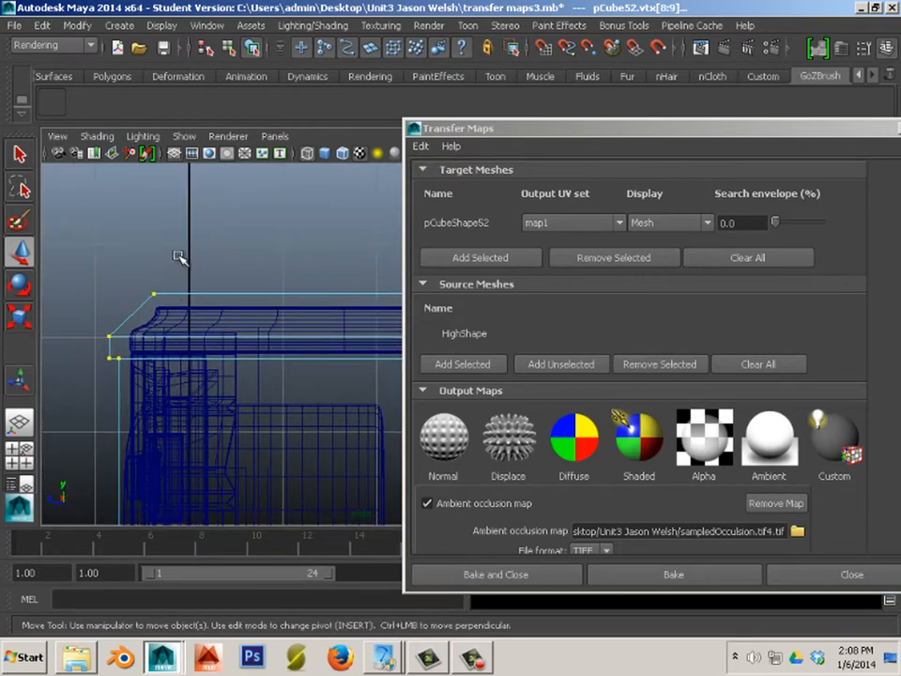
{"action": "scroll", "coordinate": [208, 298], "scroll_direction": "down", "scroll_amount": 5}
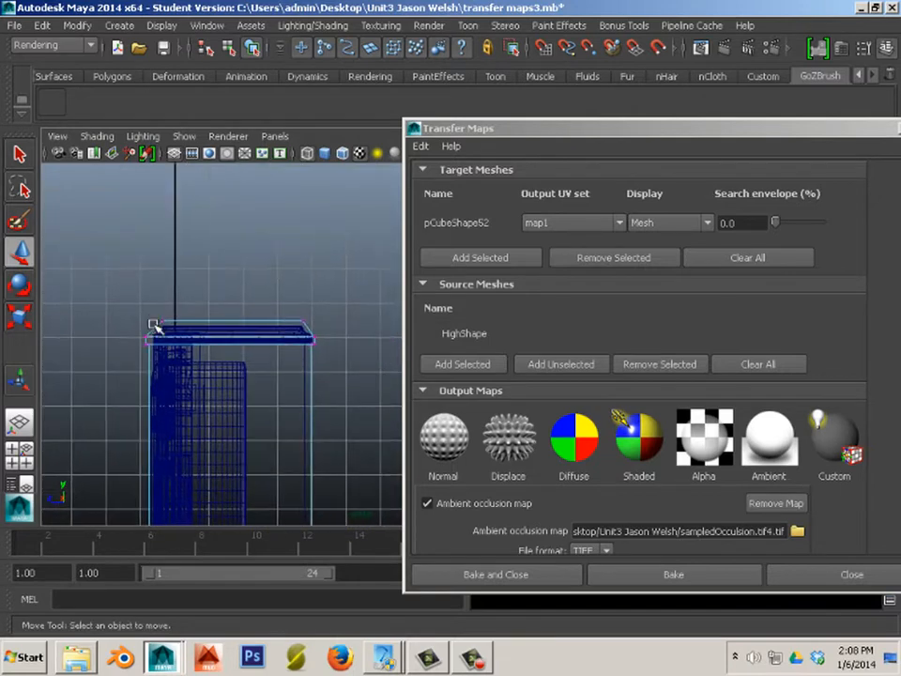
{"action": "left_click_drag", "start_coordinate": [132, 306], "coordinate": [364, 330]}
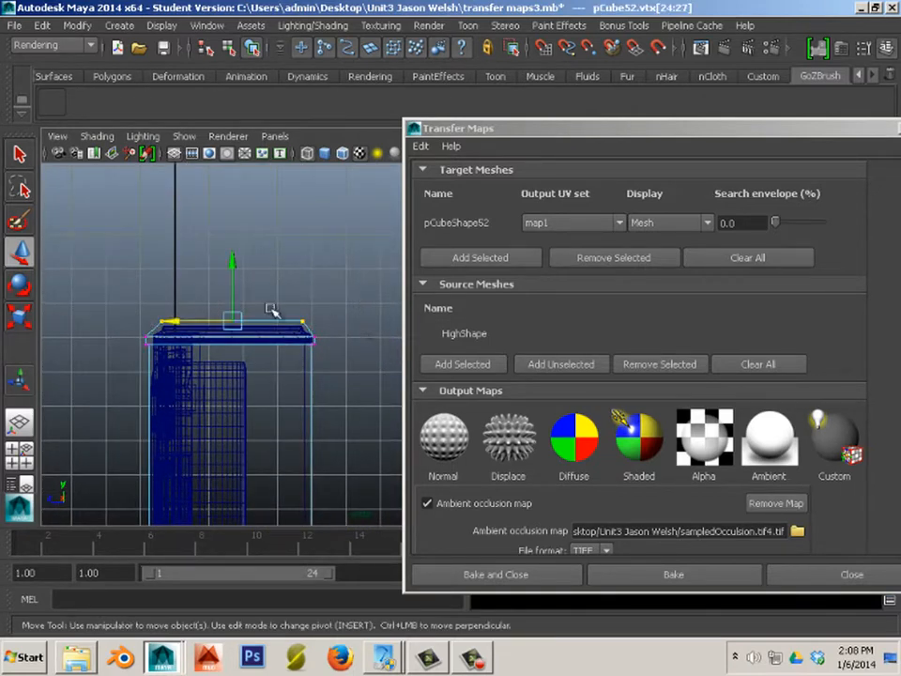
{"action": "left_click", "coordinate": [231, 262]}
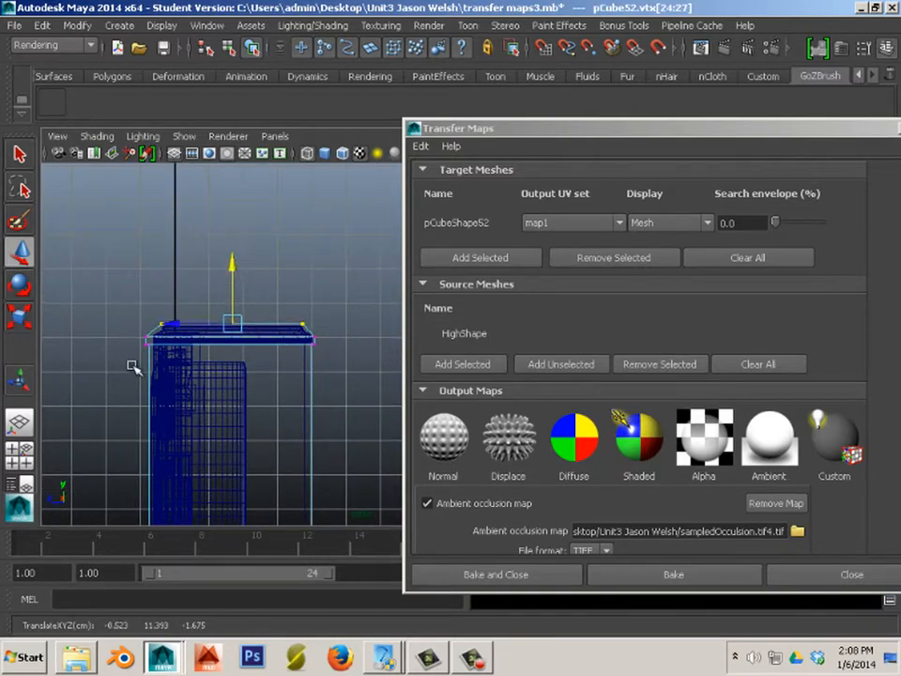
Compare the low-poly and high-poly outlines in the wireframe front view, then return the low-poly mesh to object mode.
{"action": "scroll", "coordinate": [131, 368], "scroll_direction": "up", "scroll_amount": 2}
{"action": "middle_click_drag", "start_coordinate": [140, 371], "coordinate": [220, 368], "text": "alt"}
{"action": "scroll", "coordinate": [110, 354], "scroll_direction": "up", "scroll_amount": 1}
{"action": "middle_click_drag", "start_coordinate": [140, 351], "coordinate": [184, 360], "text": "alt"}
{"action": "key", "text": "space"}
{"action": "key", "text": "space"}
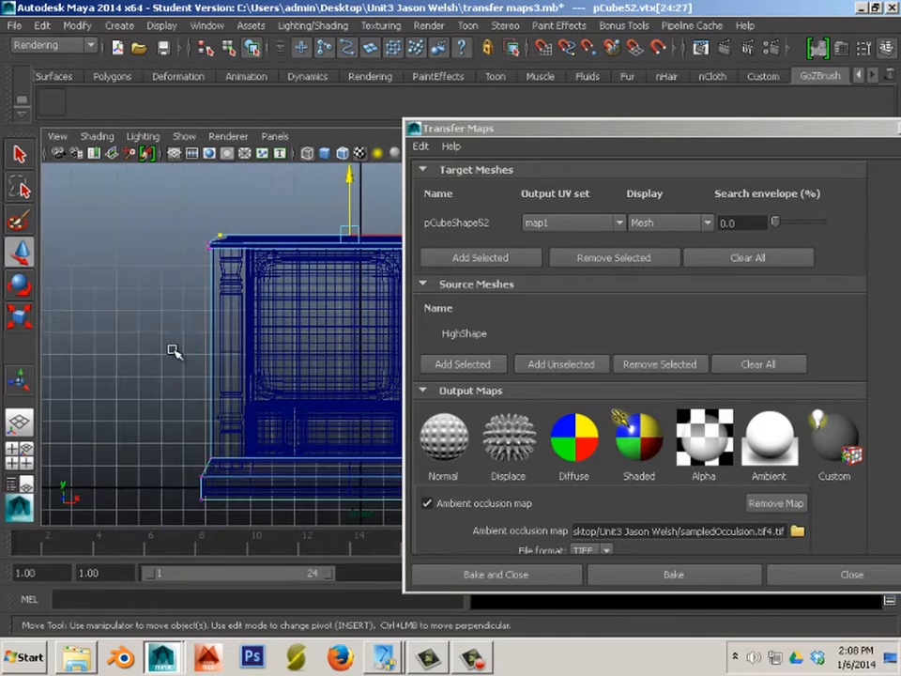
{"action": "middle_click_drag", "start_coordinate": [176, 348], "coordinate": [188, 313], "text": "alt"}
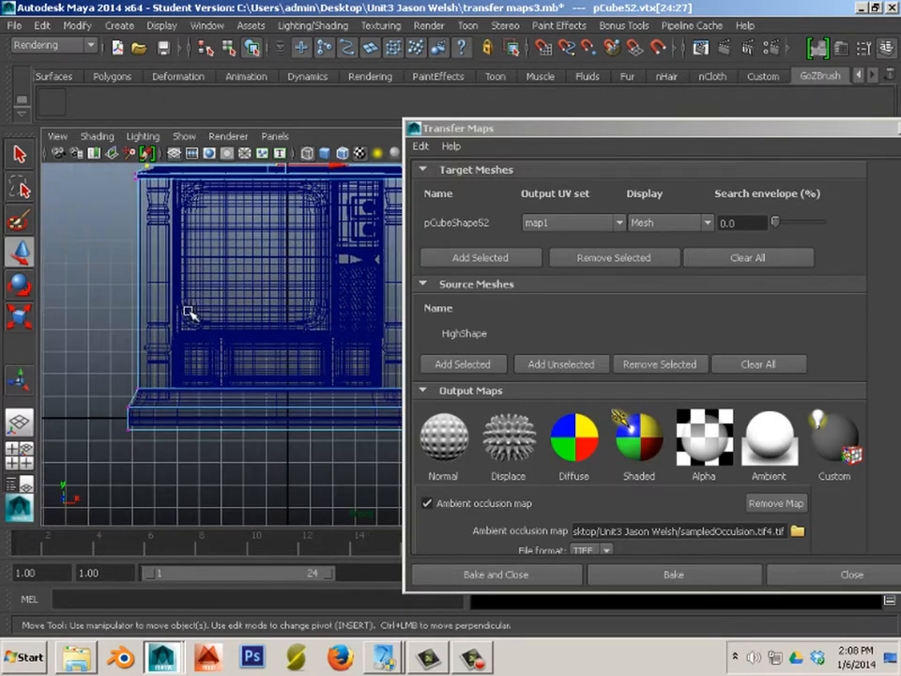
{"action": "right_click_drag", "start_coordinate": [169, 429], "coordinate": [247, 269]}
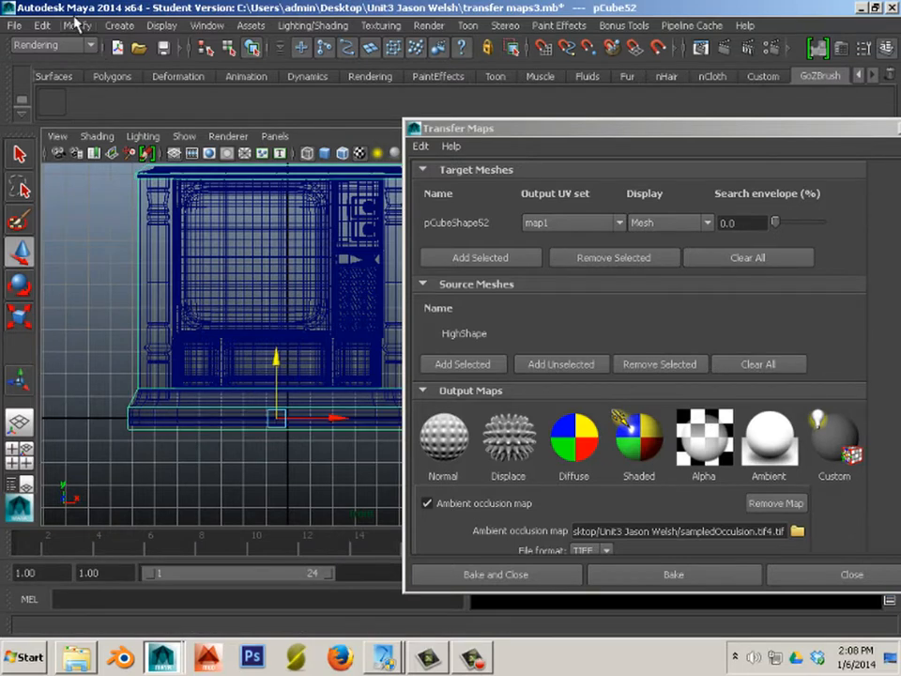
Apply Automatic Mapping UVs to the low-poly mesh with the Polygons menu set, then complete the tool and reselect the mesh.
{"action": "left_click", "coordinate": [74, 25]}
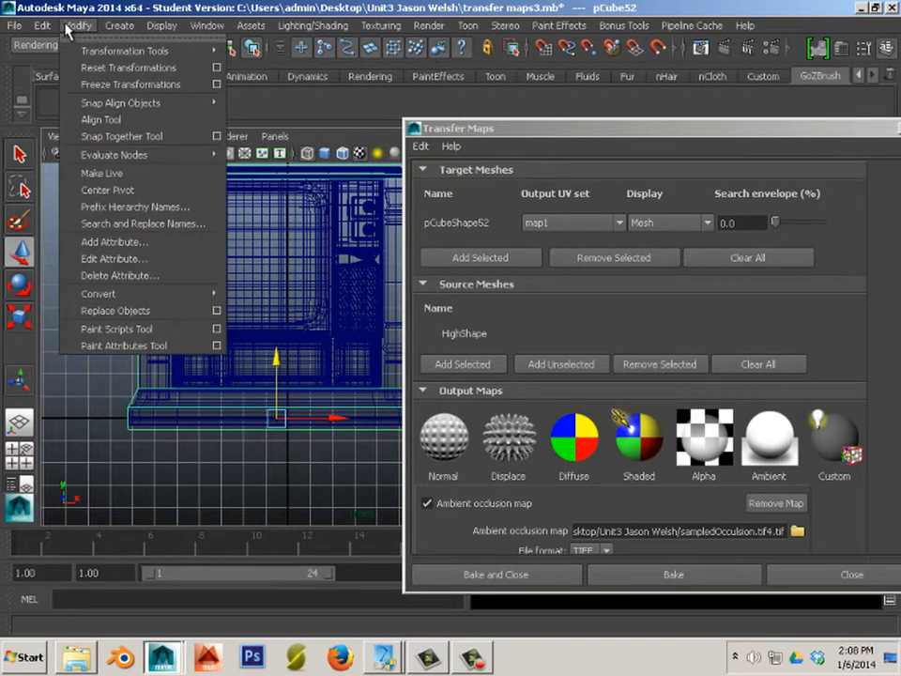
{"action": "left_click", "coordinate": [52, 45]}
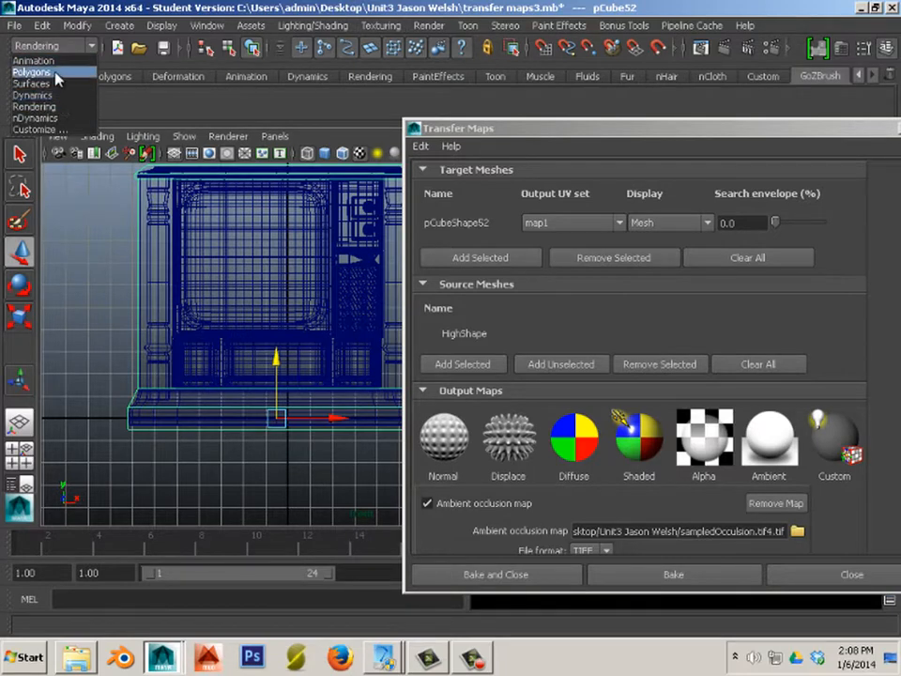
{"action": "left_click", "coordinate": [55, 72]}
{"action": "left_click", "coordinate": [550, 26]}
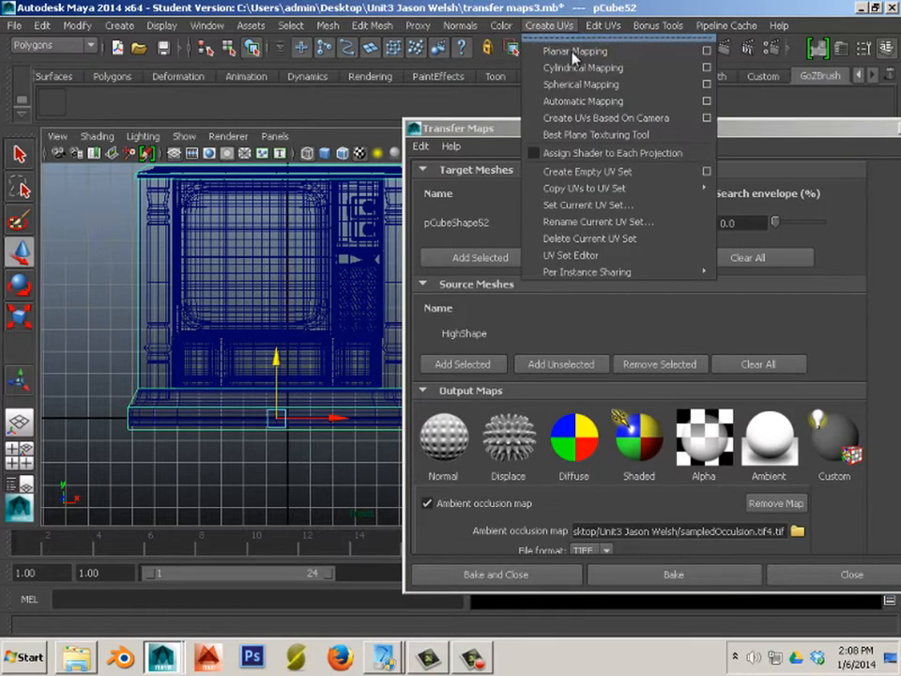
{"action": "left_click", "coordinate": [583, 100]}
{"action": "right_click", "coordinate": [133, 265]}
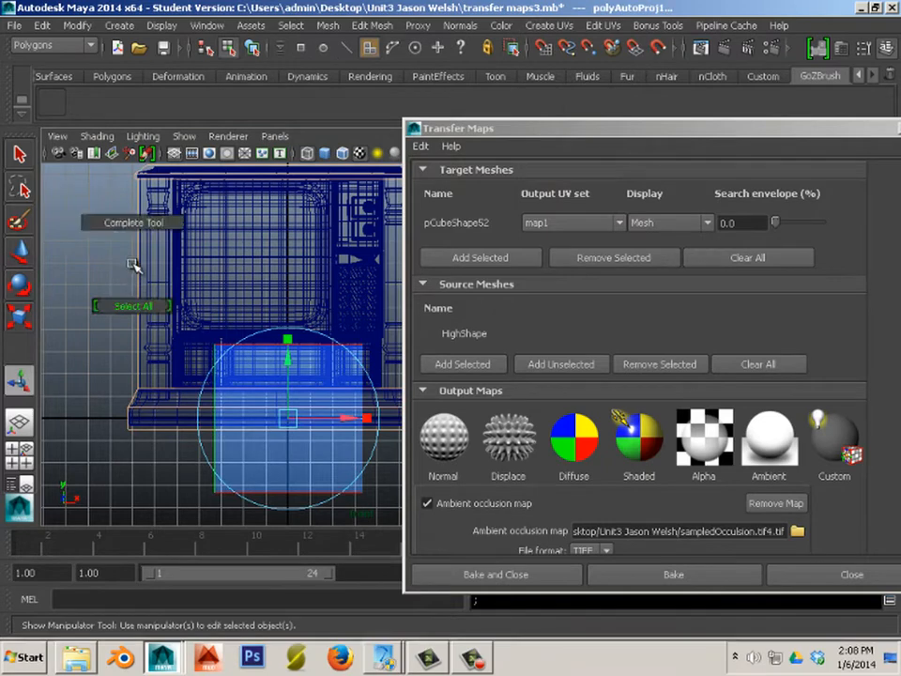
{"action": "right_click", "coordinate": [141, 277]}
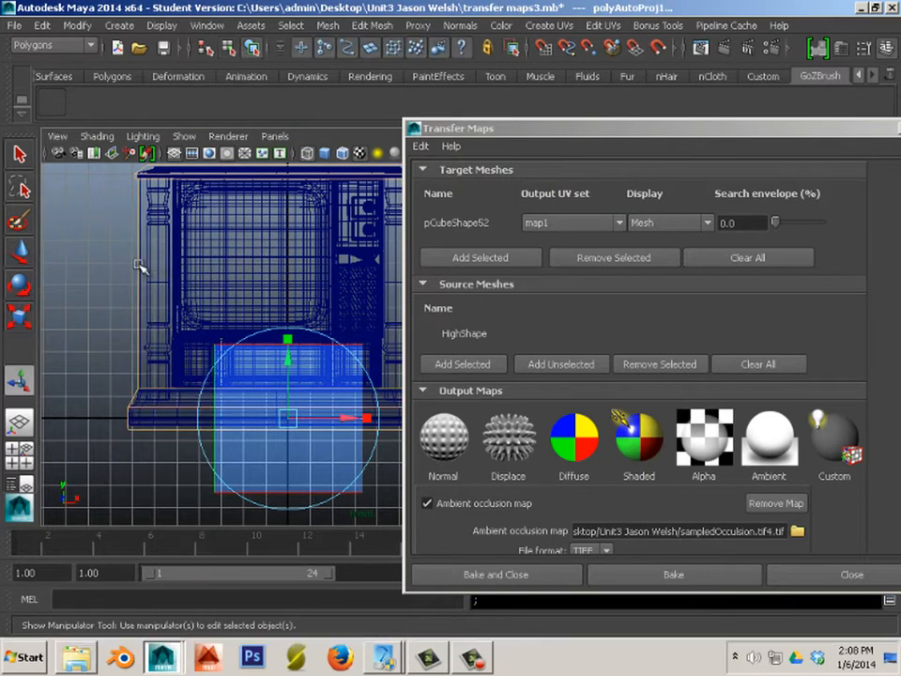
{"action": "left_click", "coordinate": [139, 266]}
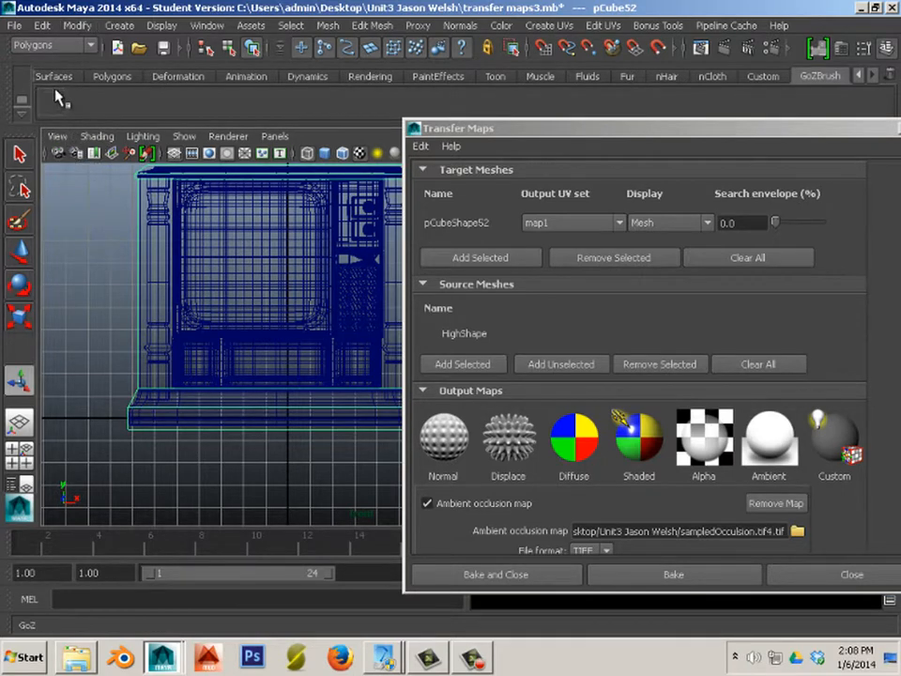
Delete the low-poly mesh's construction history.
{"action": "left_click", "coordinate": [42, 25]}
{"action": "mouse_move", "coordinate": [98, 208]}
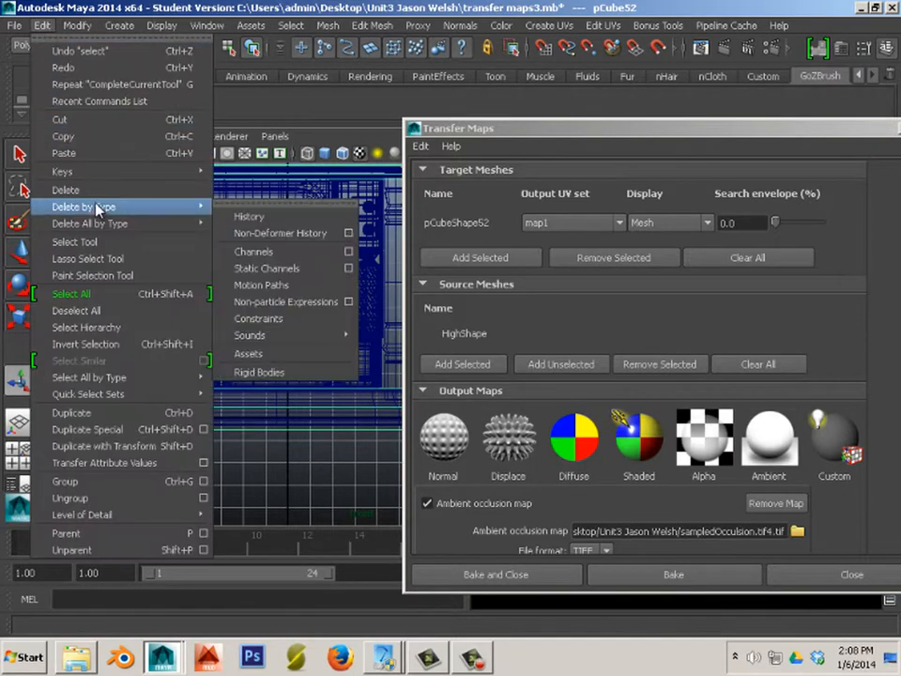
{"action": "left_click", "coordinate": [232, 217]}
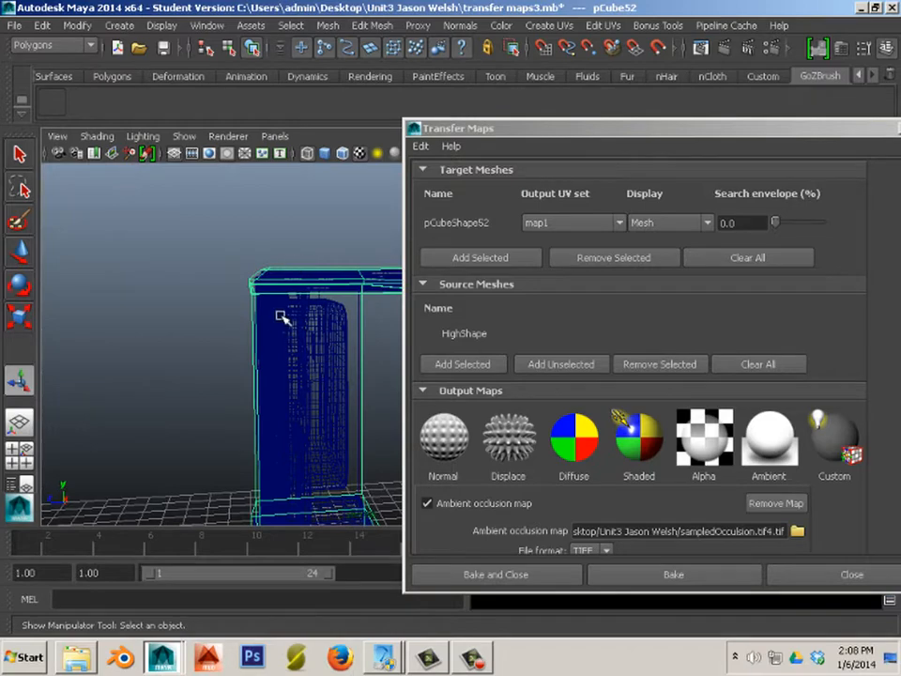
Show the low-poly TV in textured perspective display and bake the ambient occlusion map again.
{"action": "scroll", "coordinate": [281, 318], "scroll_direction": "up", "scroll_amount": 5}
{"action": "key", "text": "6"}
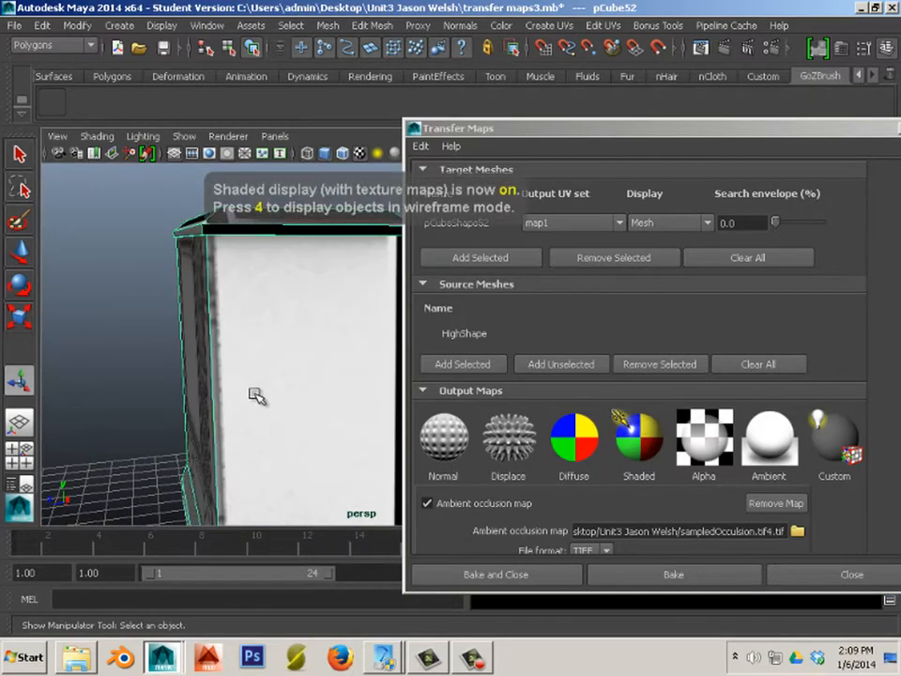
{"action": "scroll", "coordinate": [255, 396], "scroll_direction": "down", "scroll_amount": 5}
{"action": "left_click_drag", "start_coordinate": [338, 398], "coordinate": [272, 267], "text": "alt"}
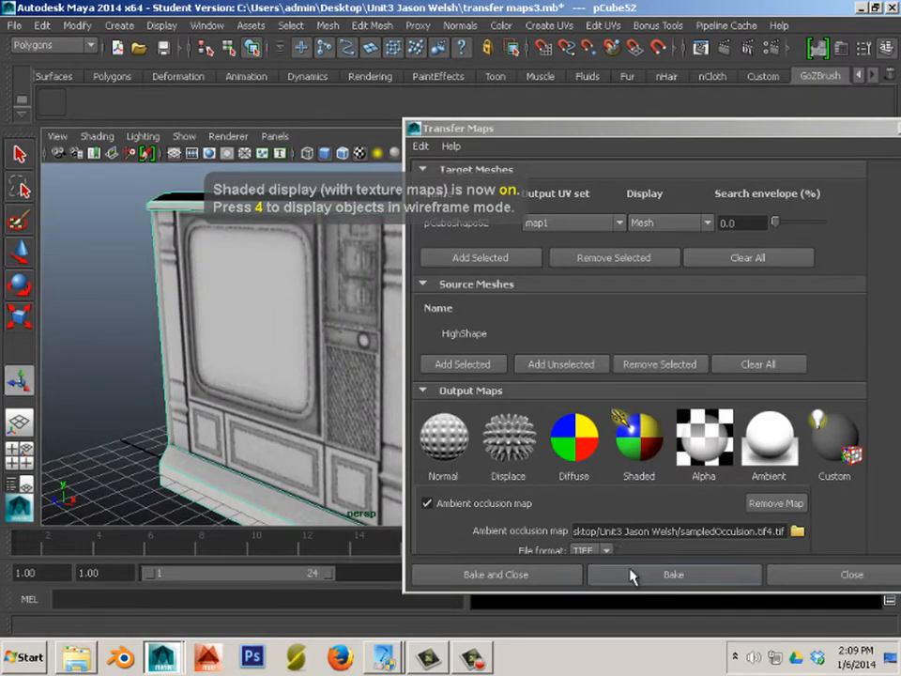
{"action": "left_click", "coordinate": [632, 574]}
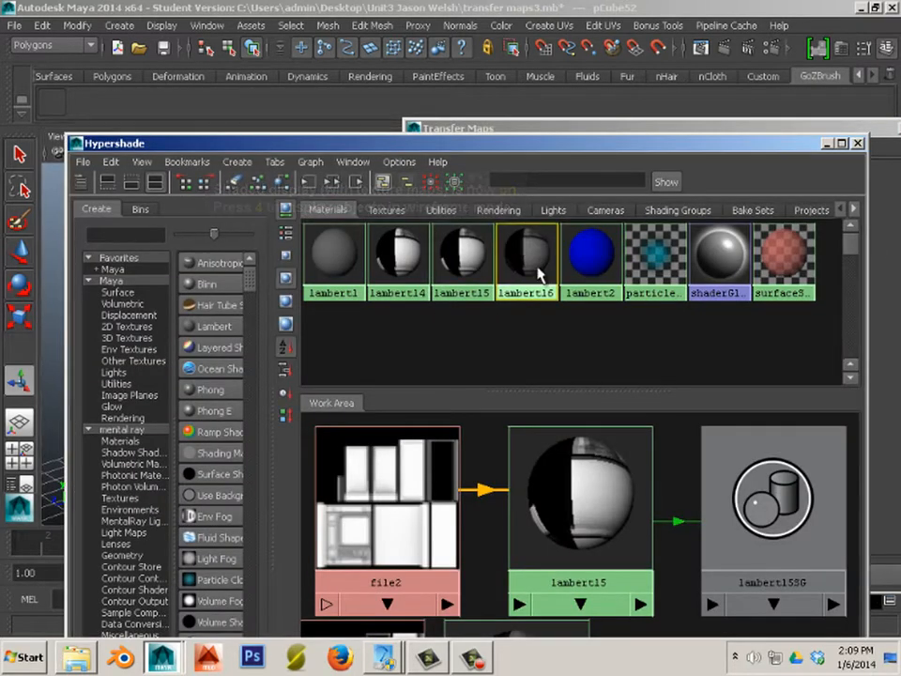
Graph lambert16 in the Hypershade, connect file3 to its color, and move the Hypershade clear of the model.
{"action": "left_click", "coordinate": [339, 185]}
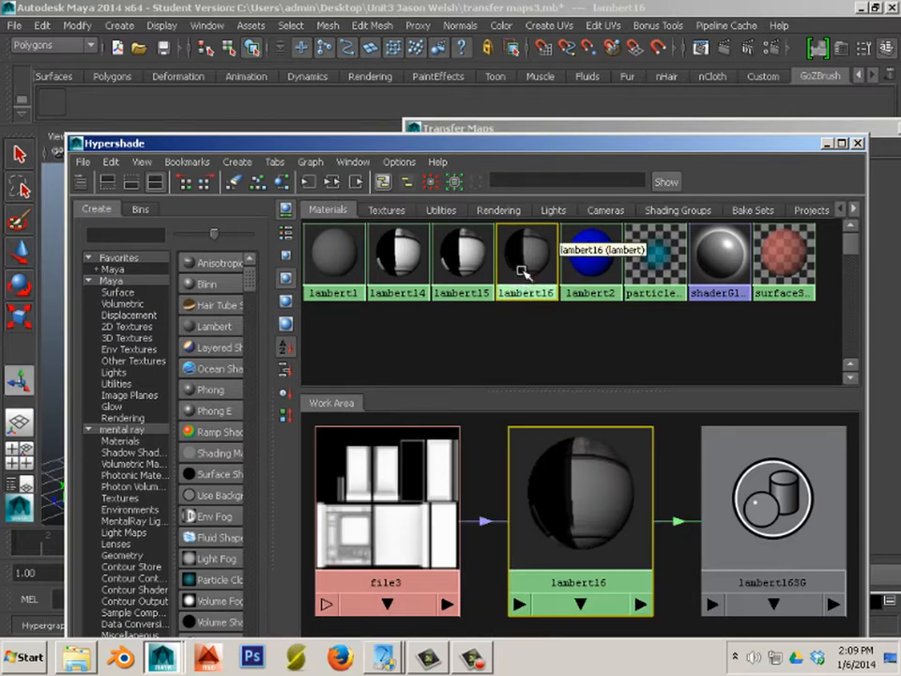
{"action": "middle_click_drag", "start_coordinate": [386, 533], "coordinate": [554, 519]}
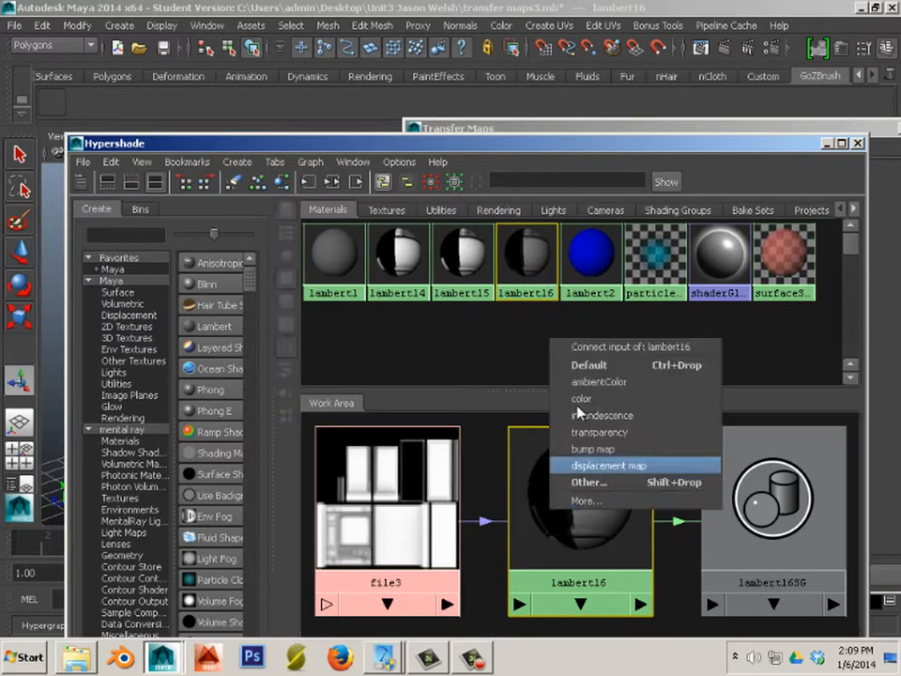
{"action": "left_click", "coordinate": [581, 398]}
{"action": "left_click_drag", "start_coordinate": [141, 142], "coordinate": [879, 210]}
Examine the rebaked occlusion on the top trim and front corner, selecting the cabinet side face with the dark strip.
{"action": "left_click_drag", "start_coordinate": [256, 308], "coordinate": [315, 343], "text": "alt"}
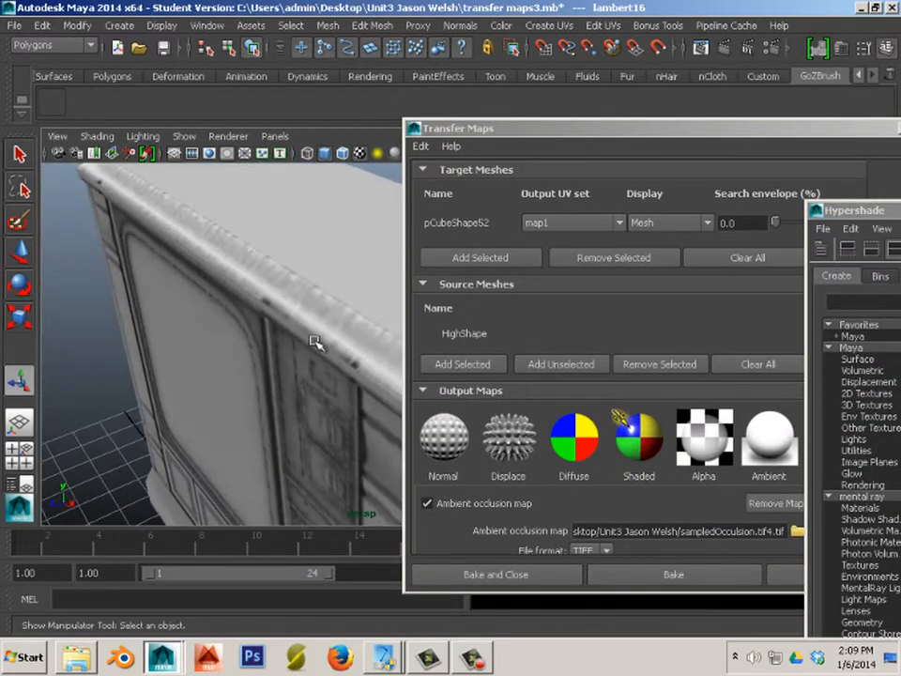
{"action": "left_click_drag", "start_coordinate": [234, 306], "coordinate": [267, 248], "text": "alt"}
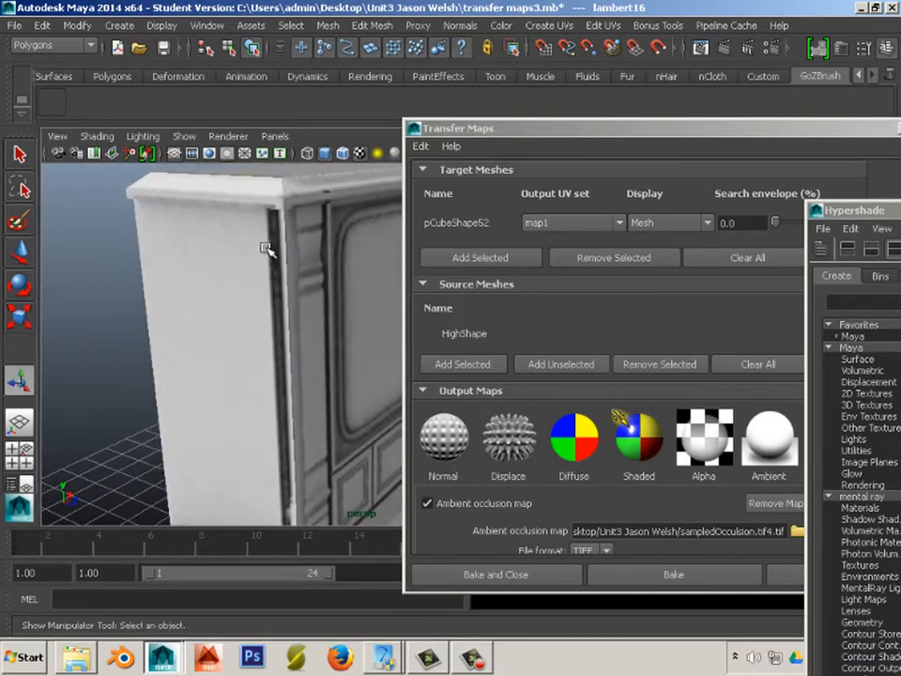
{"action": "left_click", "coordinate": [266, 278]}
{"action": "left_click", "coordinate": [279, 315]}
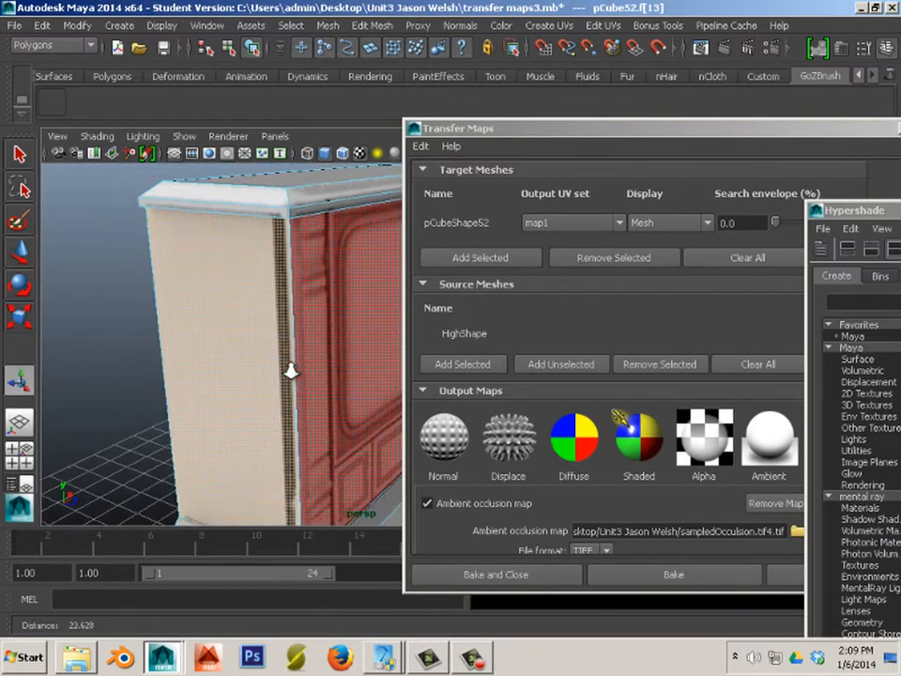
Examine the baked occlusion on the cabinet's opposite side, front and base, selecting the opposite side face.
{"action": "left_click_drag", "start_coordinate": [262, 314], "coordinate": [156, 361], "text": "alt"}
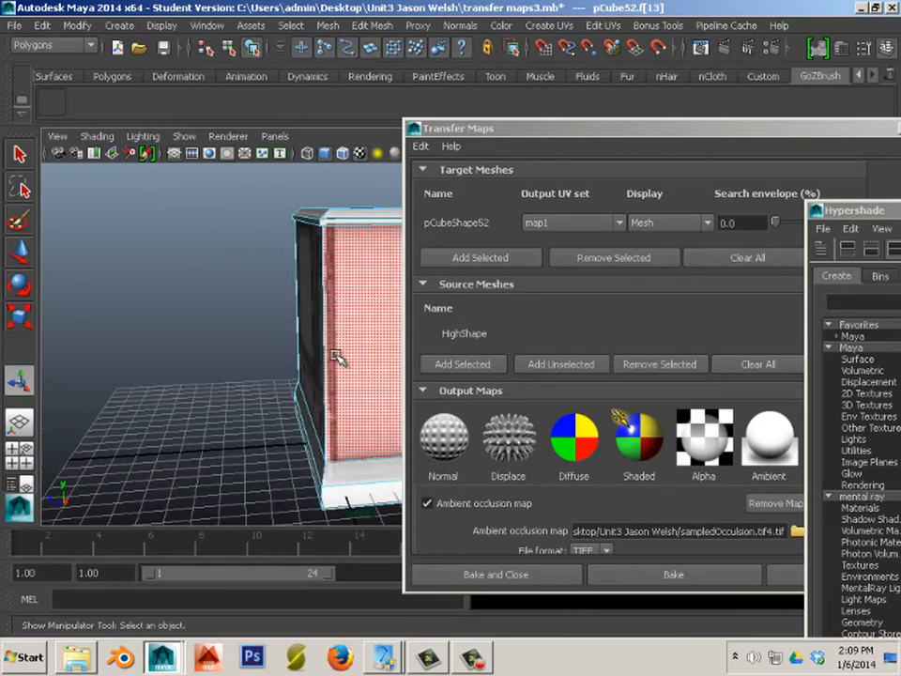
{"action": "left_click_drag", "start_coordinate": [252, 382], "coordinate": [195, 310], "text": "alt"}
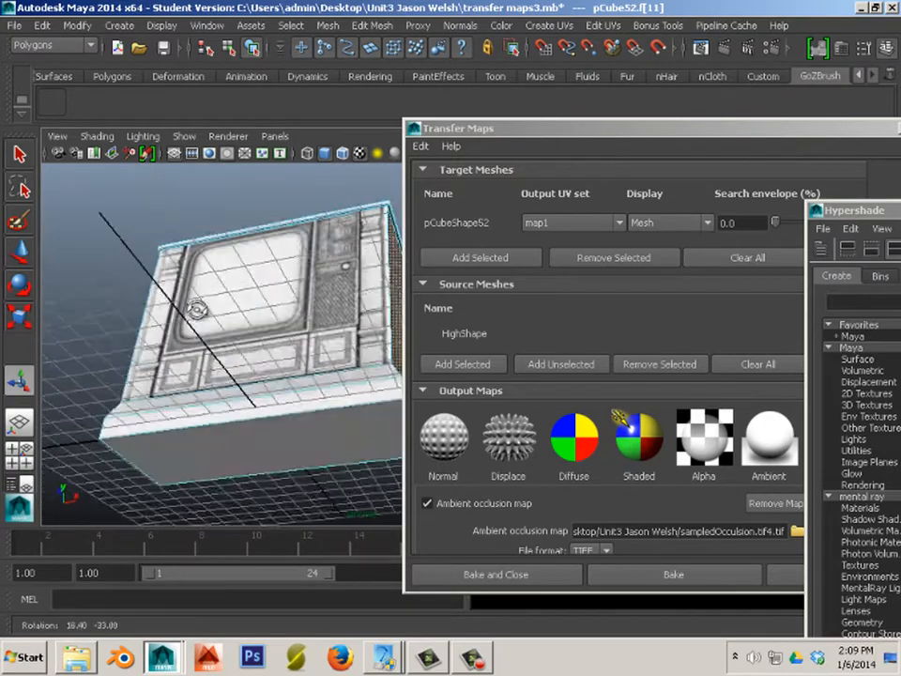
{"action": "left_click_drag", "start_coordinate": [109, 315], "coordinate": [70, 392], "text": "alt"}
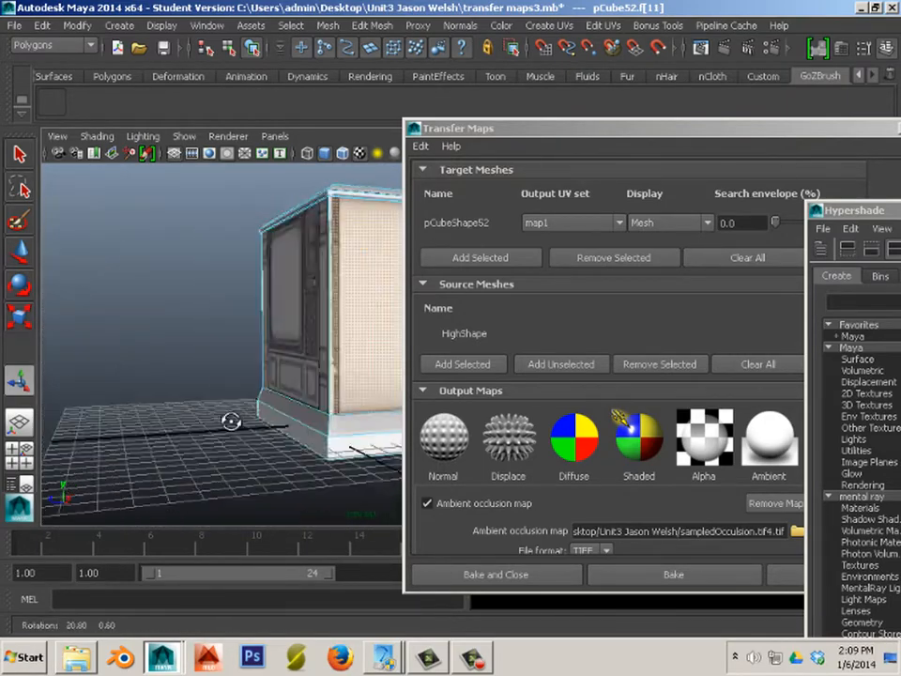
{"action": "left_click_drag", "start_coordinate": [231, 421], "coordinate": [255, 432], "text": "alt"}
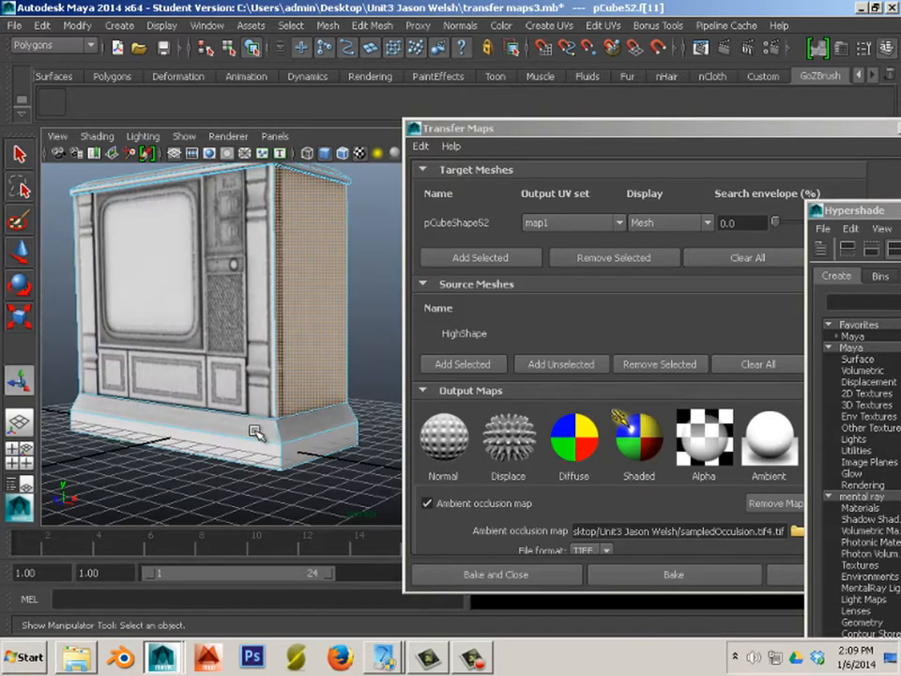
{"action": "right_click_drag", "start_coordinate": [255, 433], "coordinate": [318, 394], "text": "alt"}
{"action": "left_click_drag", "start_coordinate": [318, 395], "coordinate": [295, 432], "text": "alt"}
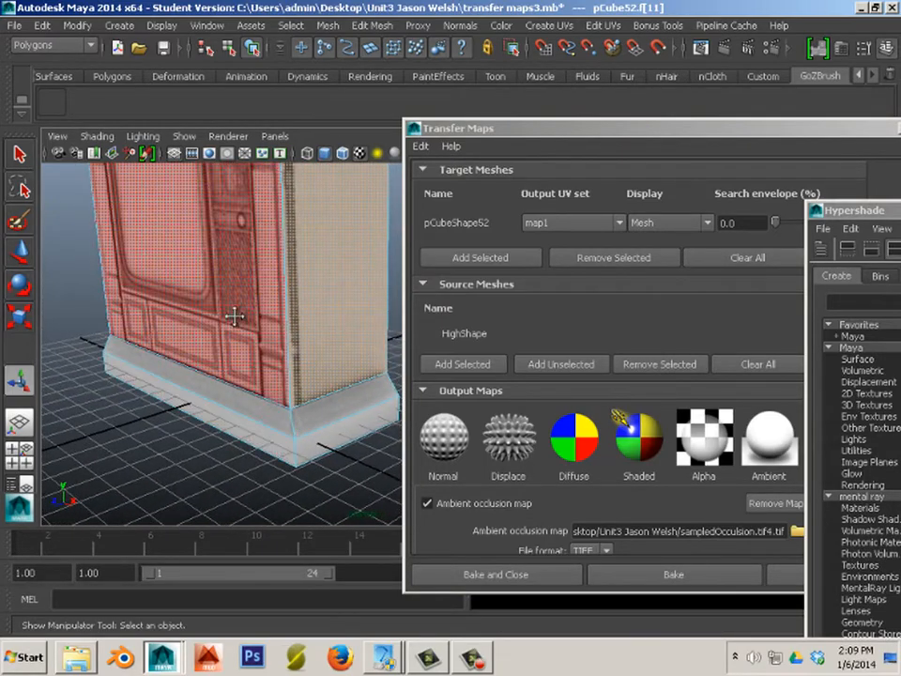
{"action": "left_click_drag", "start_coordinate": [234, 317], "coordinate": [281, 431], "text": "alt"}
Try to scale the cabinet's top face inward along the X axis.
{"action": "left_click", "coordinate": [233, 337]}
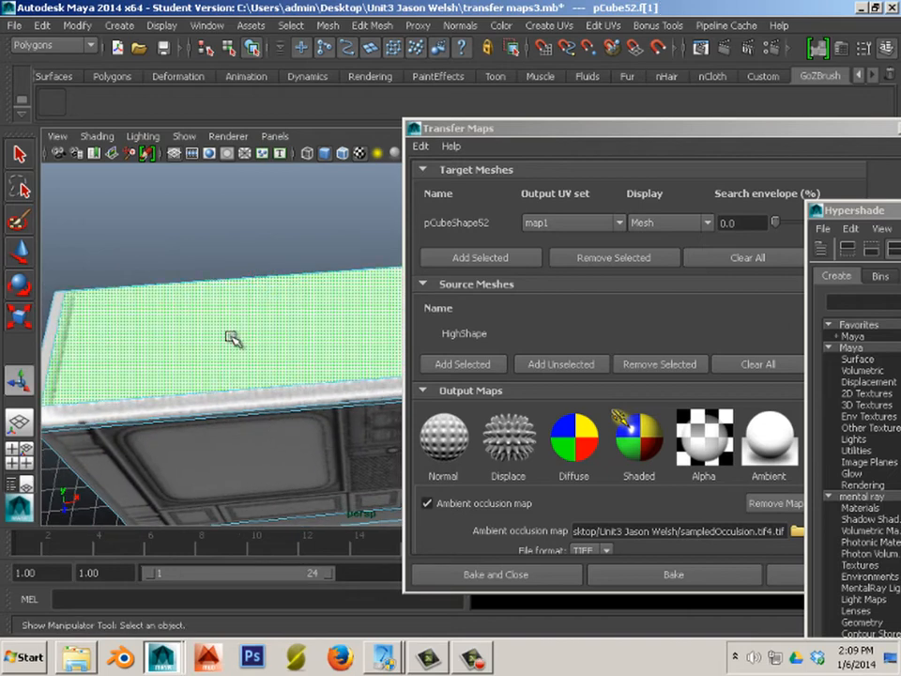
{"action": "right_click", "coordinate": [233, 359]}
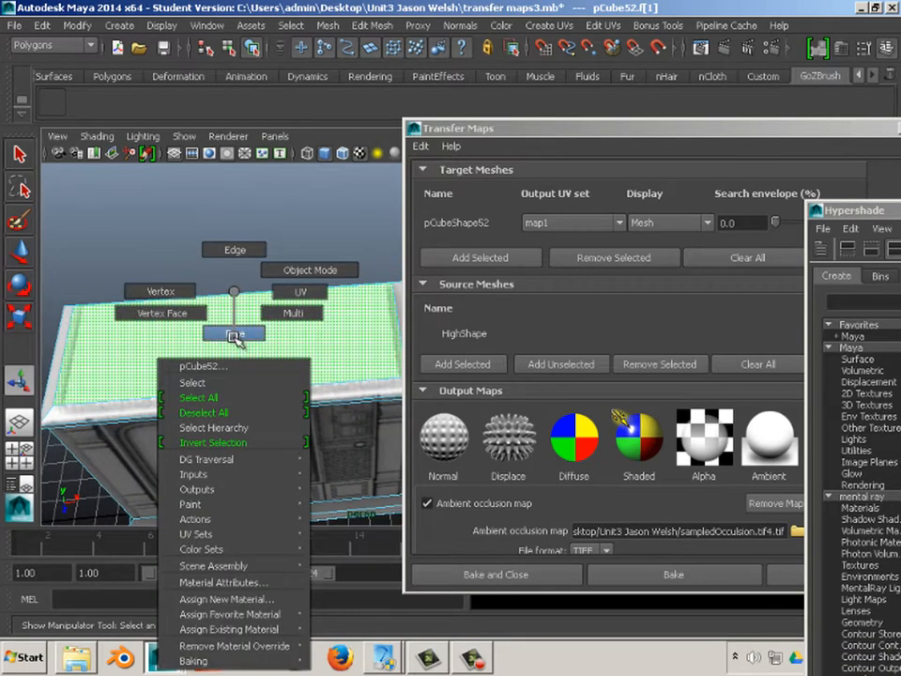
{"action": "left_click", "coordinate": [234, 335]}
{"action": "key", "text": "r"}
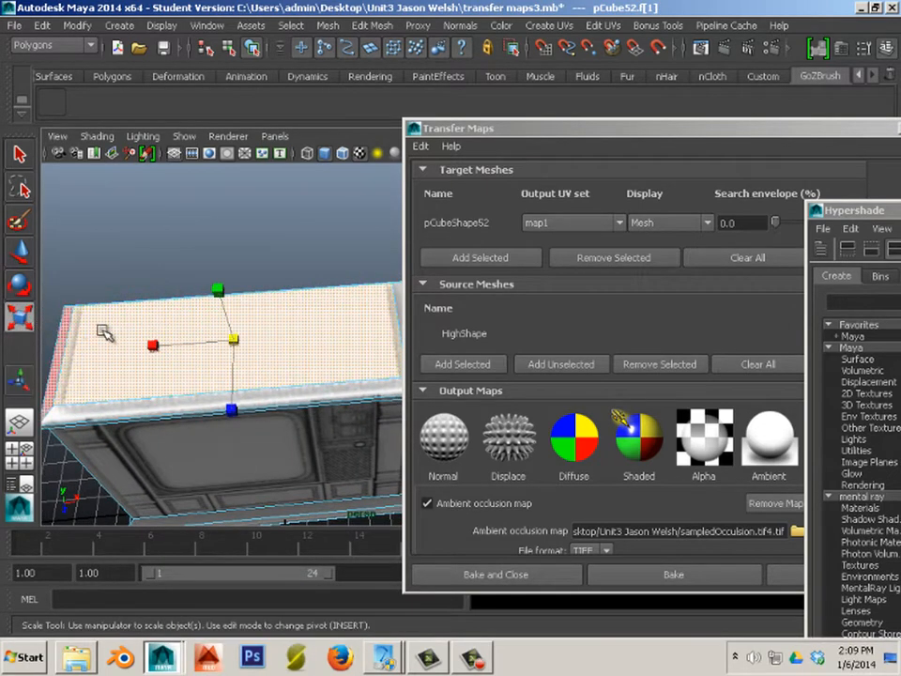
{"action": "left_click_drag", "start_coordinate": [169, 342], "coordinate": [158, 345]}
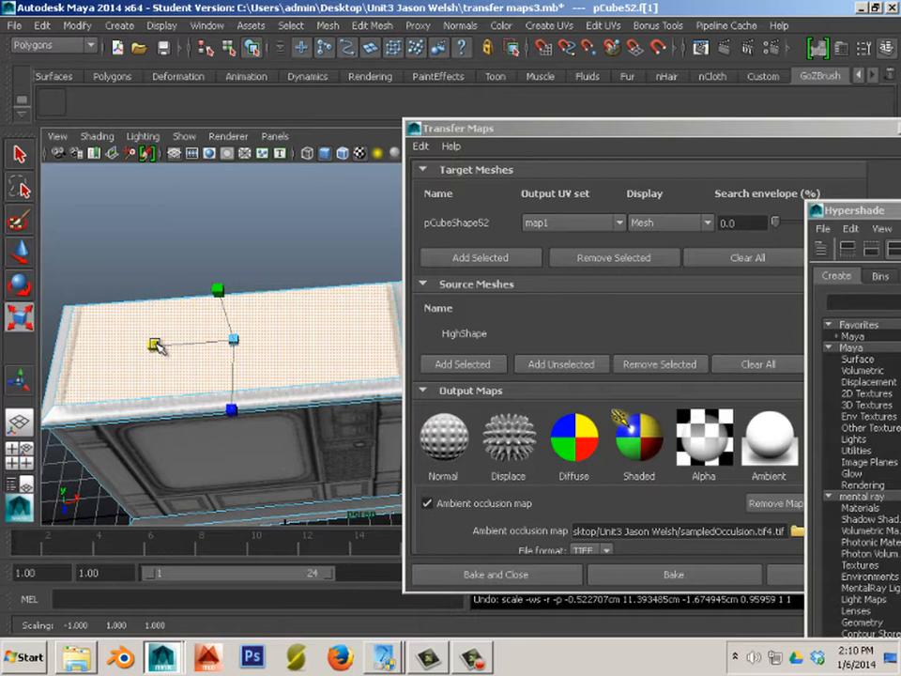
Display the front view in wireframe and insert an edge loop along the slope of the low-poly cabinet top.
{"action": "scroll", "coordinate": [253, 322], "scroll_direction": "up", "scroll_amount": 3}
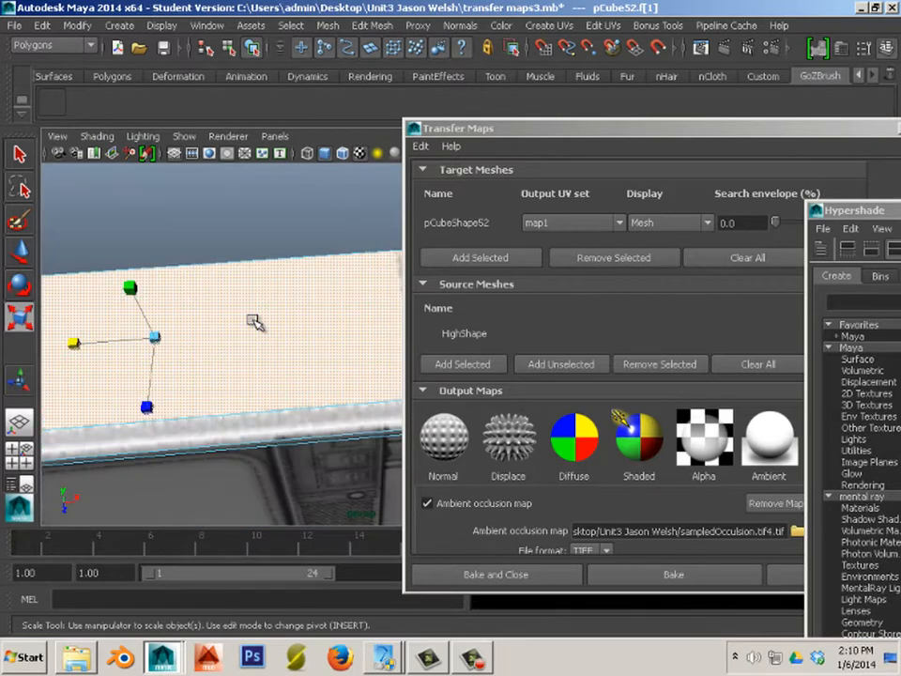
{"action": "scroll", "coordinate": [255, 322], "scroll_direction": "down", "scroll_amount": 3}
{"action": "scroll", "coordinate": [141, 347], "scroll_direction": "up", "scroll_amount": 2}
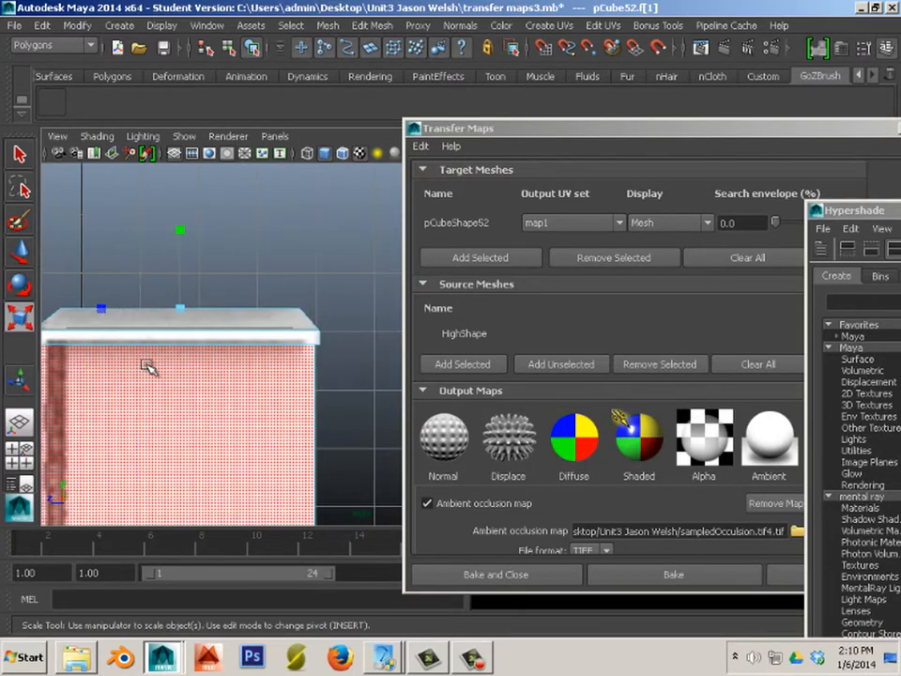
{"action": "scroll", "coordinate": [148, 366], "scroll_direction": "down", "scroll_amount": 3}
{"action": "scroll", "coordinate": [185, 351], "scroll_direction": "down", "scroll_amount": 2}
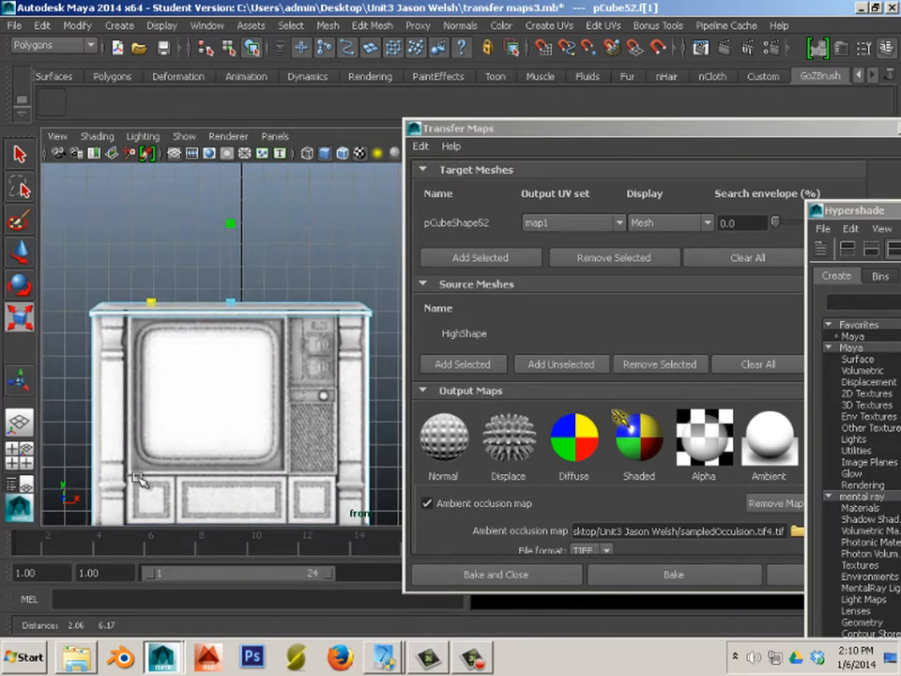
{"action": "left_click", "coordinate": [203, 448]}
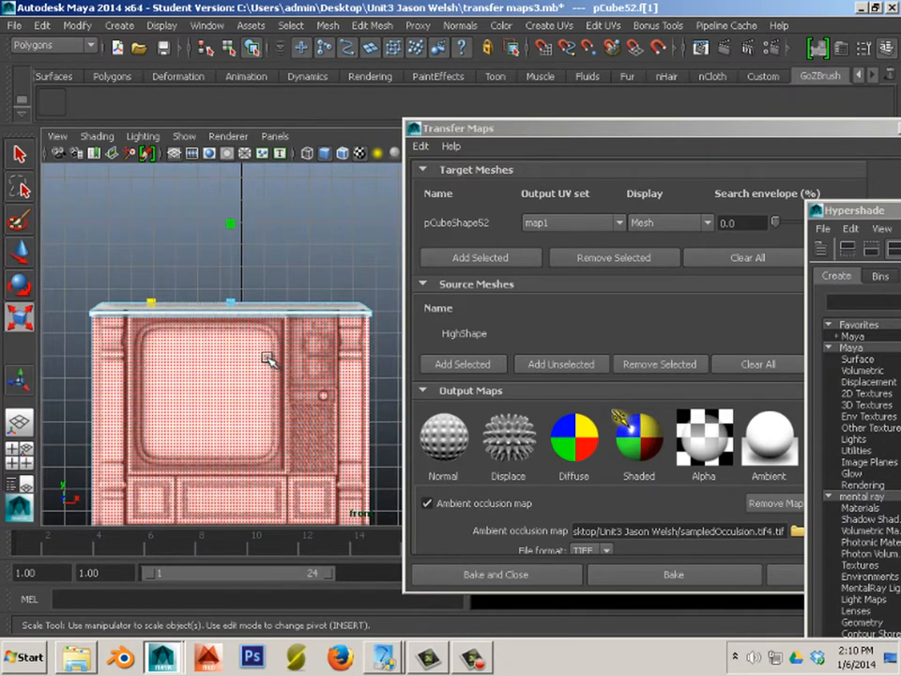
{"action": "key", "text": "4"}
{"action": "scroll", "coordinate": [201, 341], "scroll_direction": "up", "scroll_amount": 5}
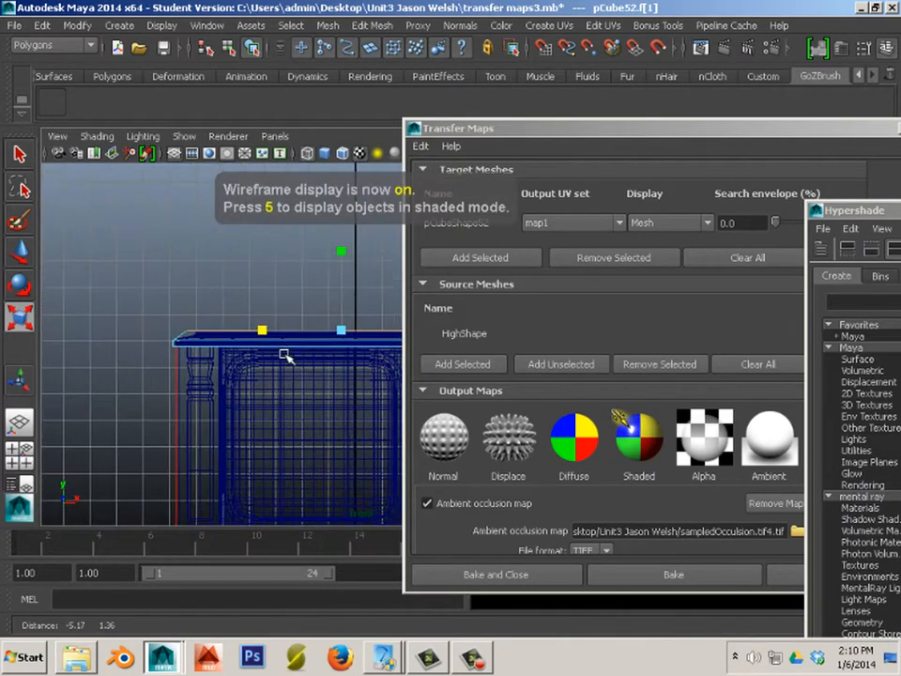
{"action": "scroll", "coordinate": [248, 301], "scroll_direction": "up", "scroll_amount": 4}
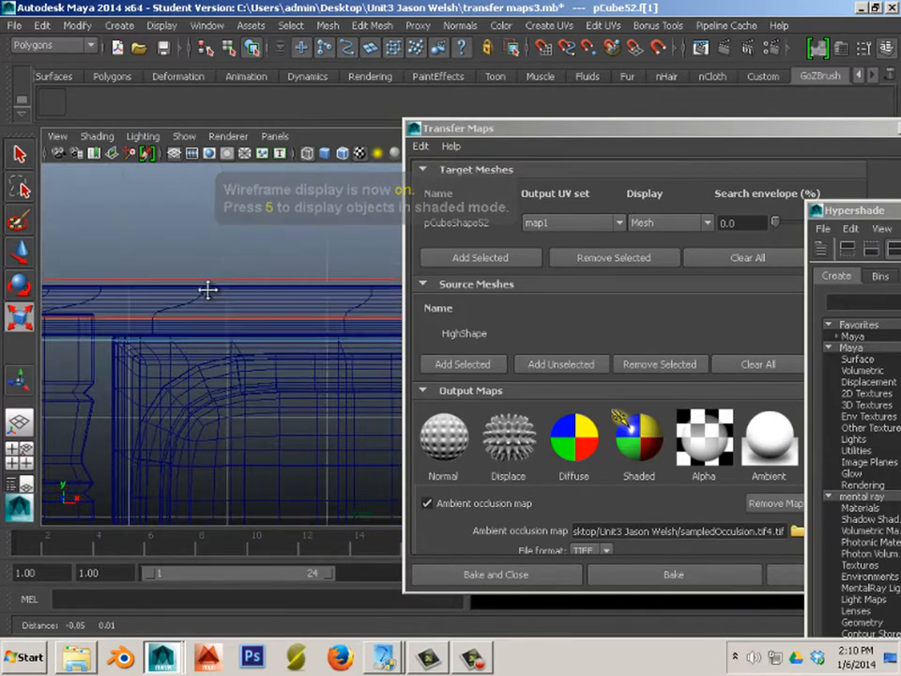
{"action": "middle_click_drag", "start_coordinate": [208, 292], "coordinate": [385, 335], "text": "alt"}
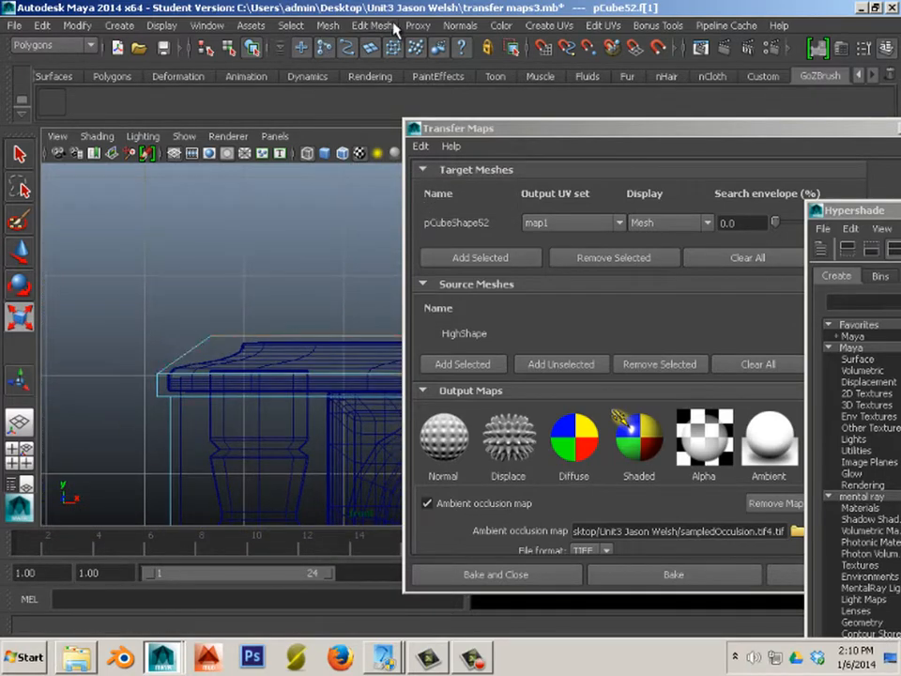
{"action": "left_click", "coordinate": [371, 25]}
{"action": "left_click", "coordinate": [458, 203]}
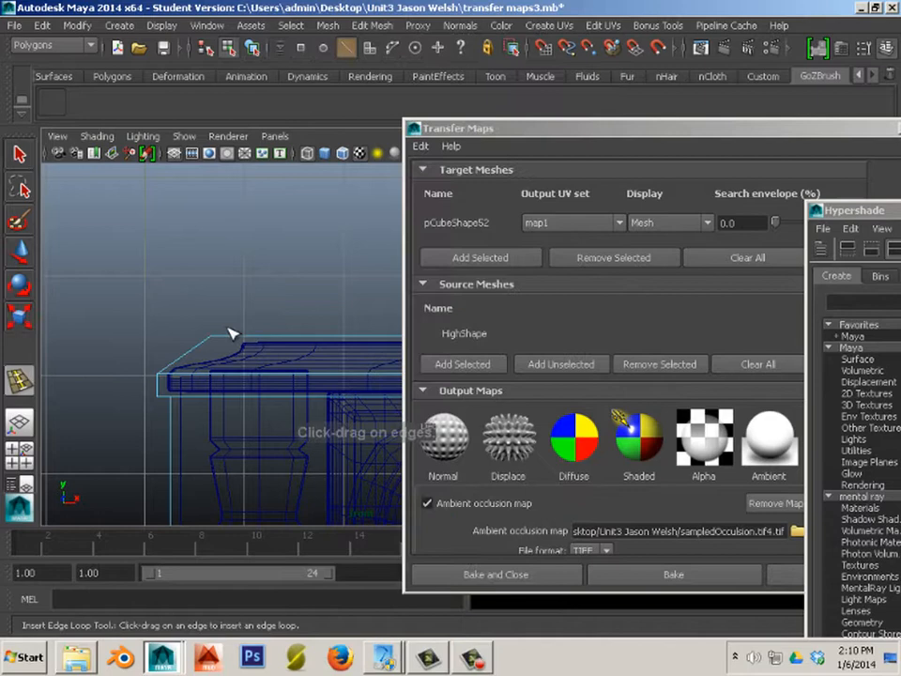
{"action": "left_click", "coordinate": [188, 361]}
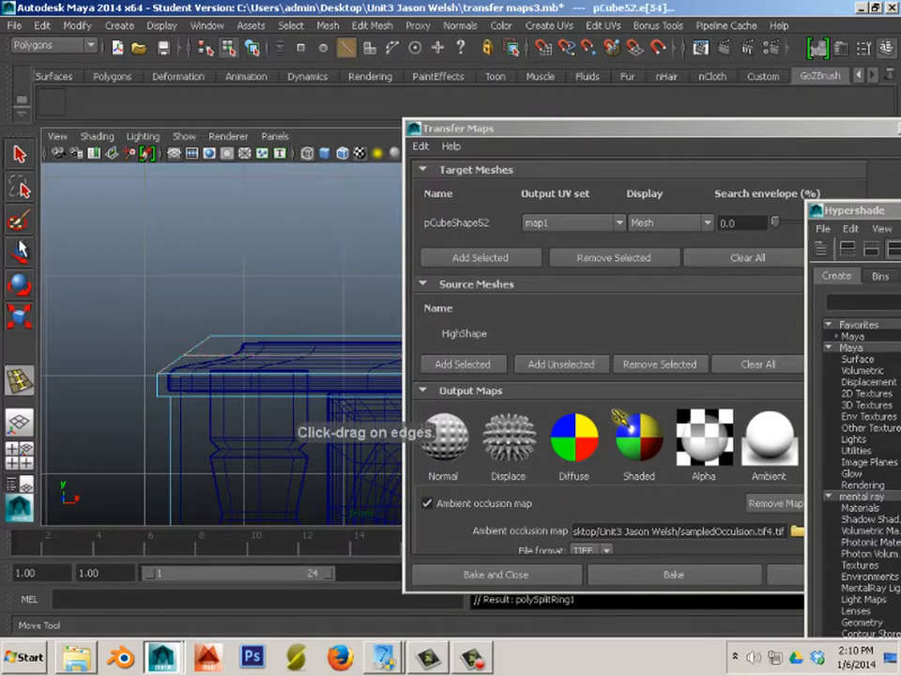
Move the new loop's vertices and the top corner vertices at the -X end inward to follow the high-poly molding.
{"action": "key", "text": "w"}
{"action": "right_click_drag", "start_coordinate": [178, 293], "coordinate": [50, 292]}
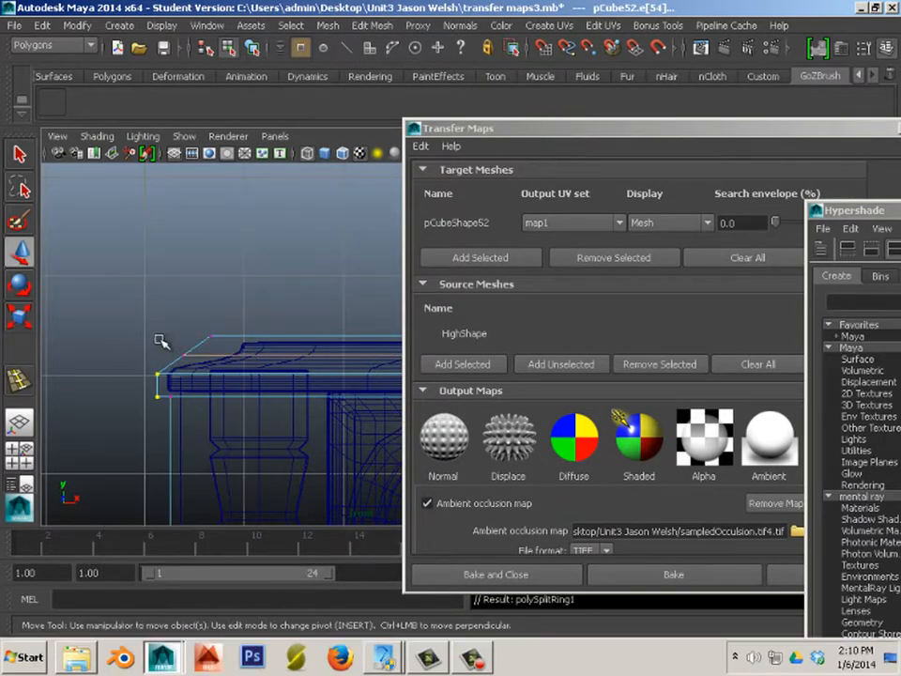
{"action": "left_click_drag", "start_coordinate": [184, 358], "coordinate": [218, 357]}
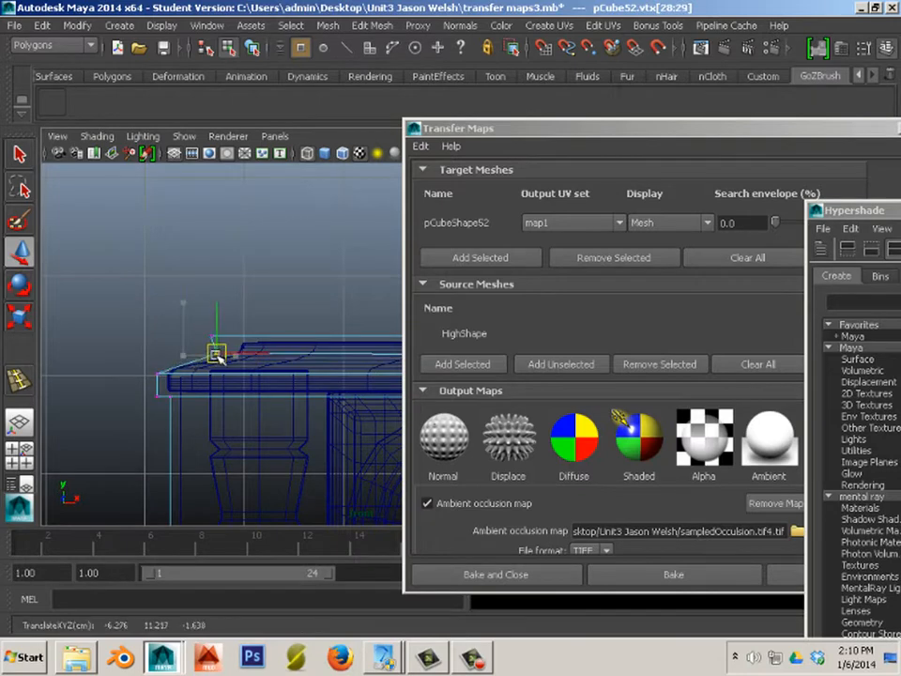
{"action": "left_click", "coordinate": [240, 337]}
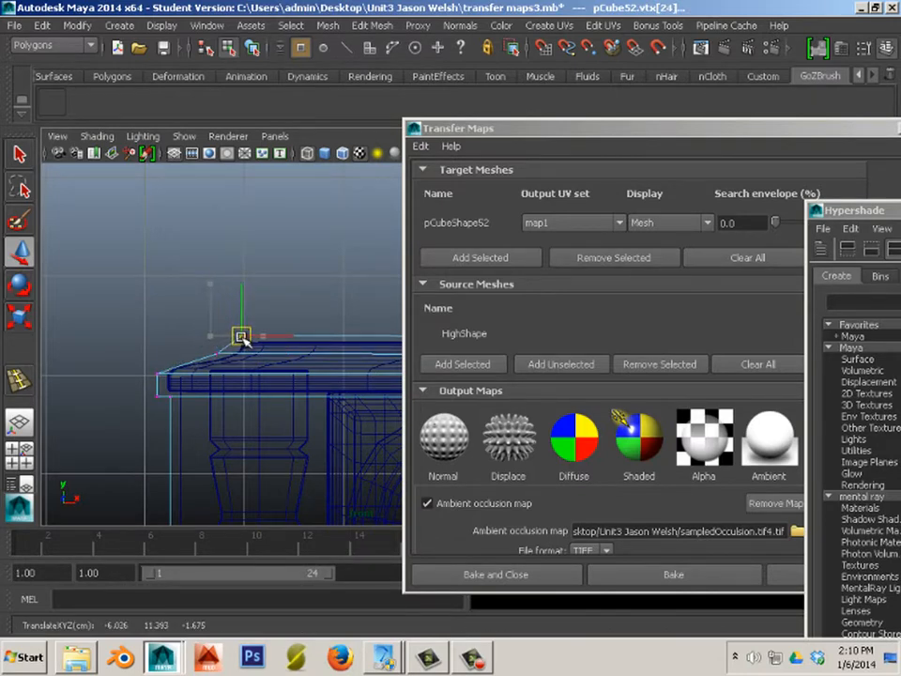
{"action": "left_click", "coordinate": [155, 373]}
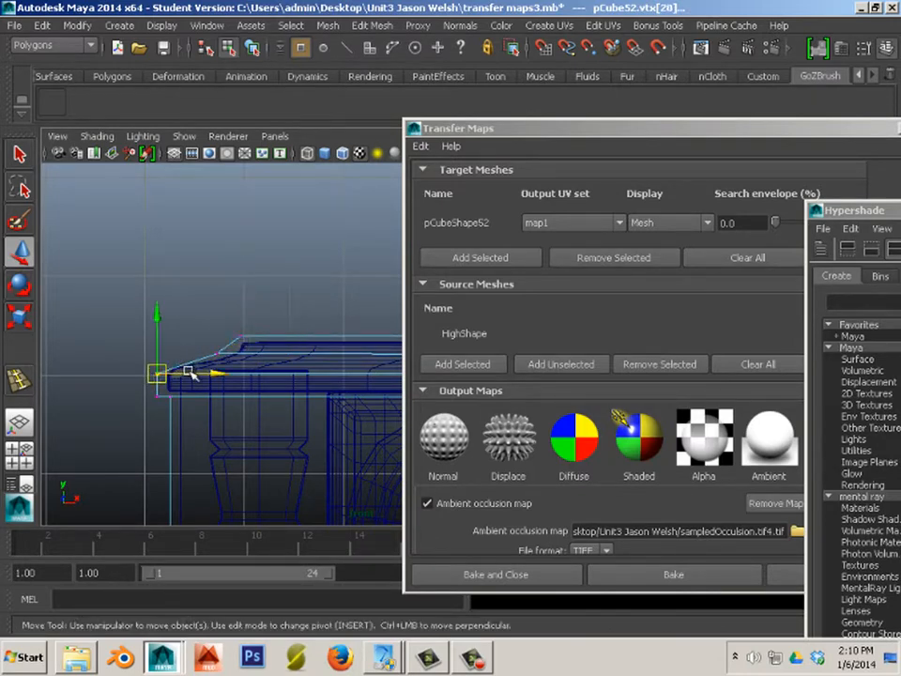
Insert a second edge loop between the top's outer edge and the first loop.
{"action": "left_click", "coordinate": [372, 26]}
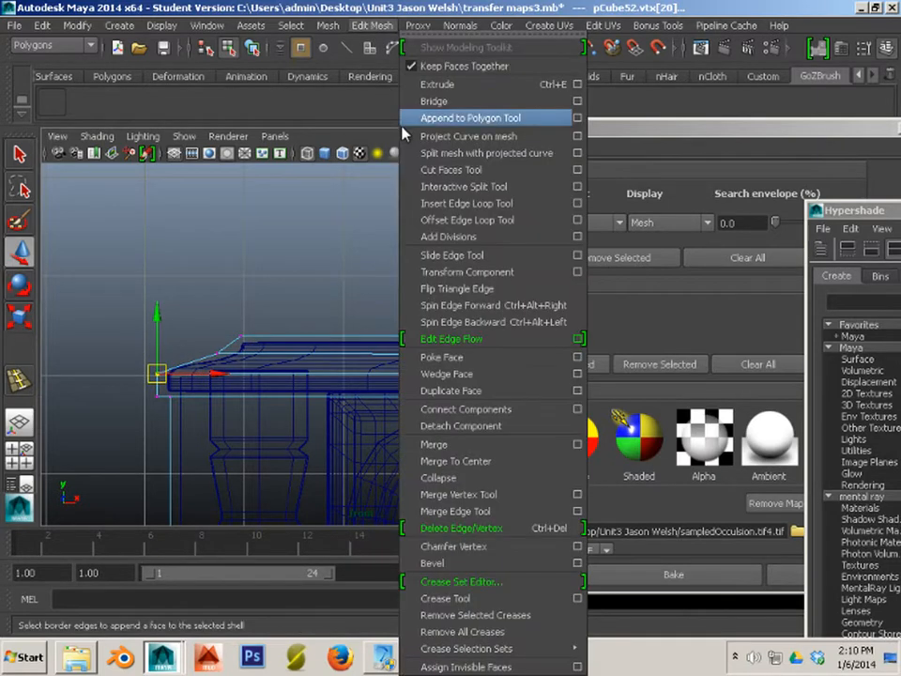
{"action": "left_click", "coordinate": [452, 204]}
{"action": "left_click", "coordinate": [195, 369]}
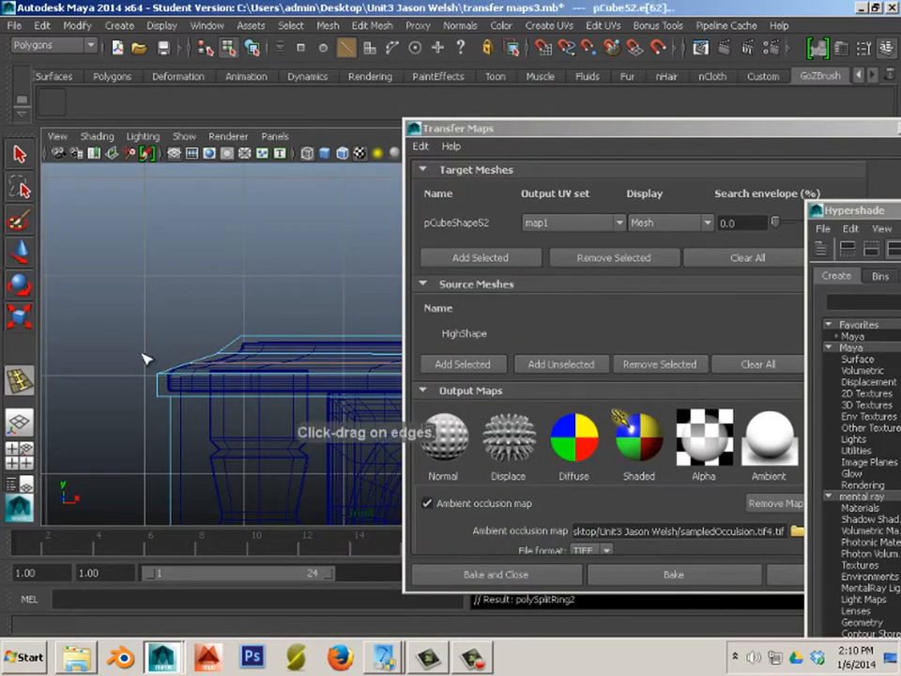
Adjust the second loop's vertices at the -X end along the X axis to fit the high-poly molding curve.
{"action": "key", "text": "w"}
{"action": "right_click_drag", "start_coordinate": [195, 293], "coordinate": [116, 306]}
{"action": "left_click_drag", "start_coordinate": [160, 343], "coordinate": [200, 333], "text": "alt"}
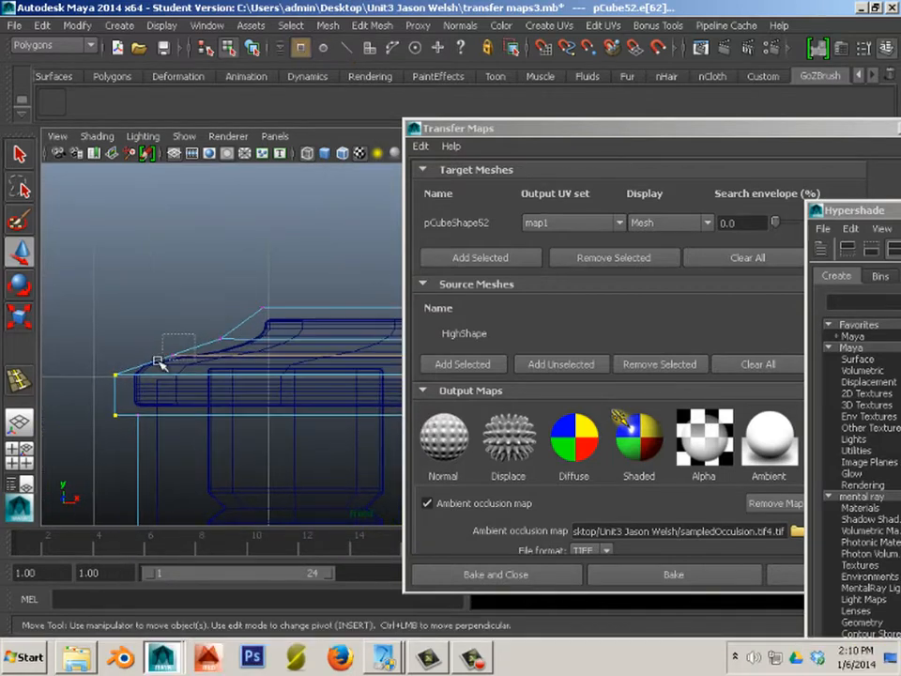
{"action": "left_click_drag", "start_coordinate": [157, 360], "coordinate": [174, 353]}
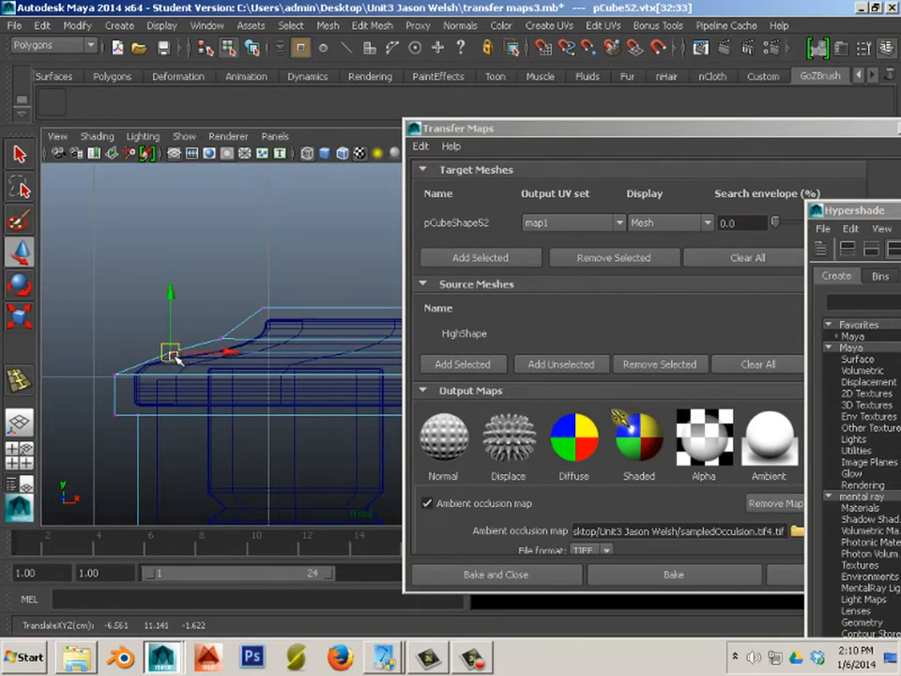
{"action": "key", "text": "ctrl+z"}
{"action": "left_click_drag", "start_coordinate": [229, 355], "coordinate": [224, 354]}
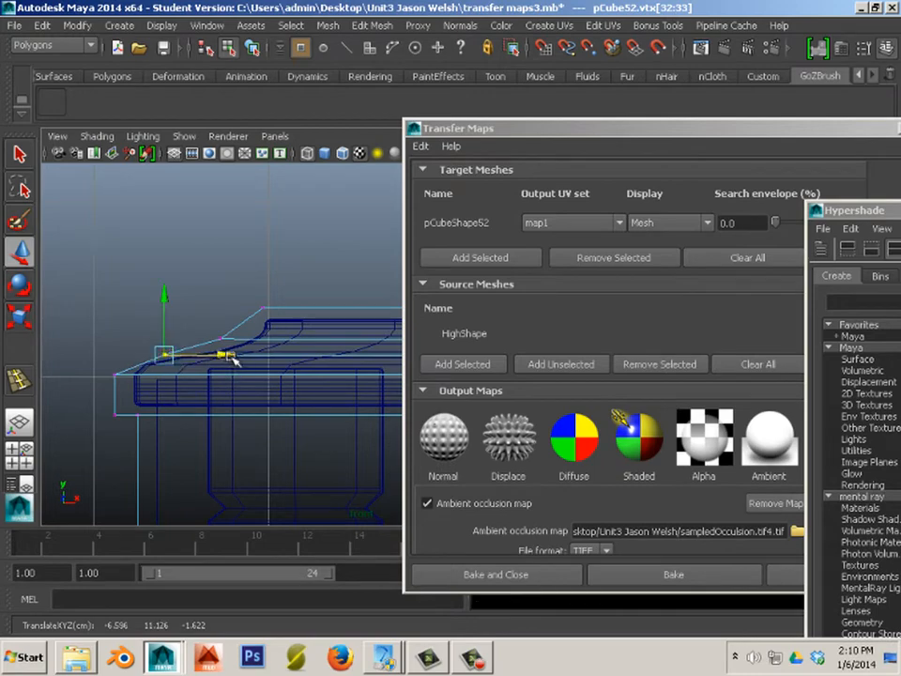
Shift both loops' vertices and the top corner vertices at the +X end inward to match the high-poly molding.
{"action": "scroll", "coordinate": [191, 357], "scroll_direction": "up", "scroll_amount": 8}
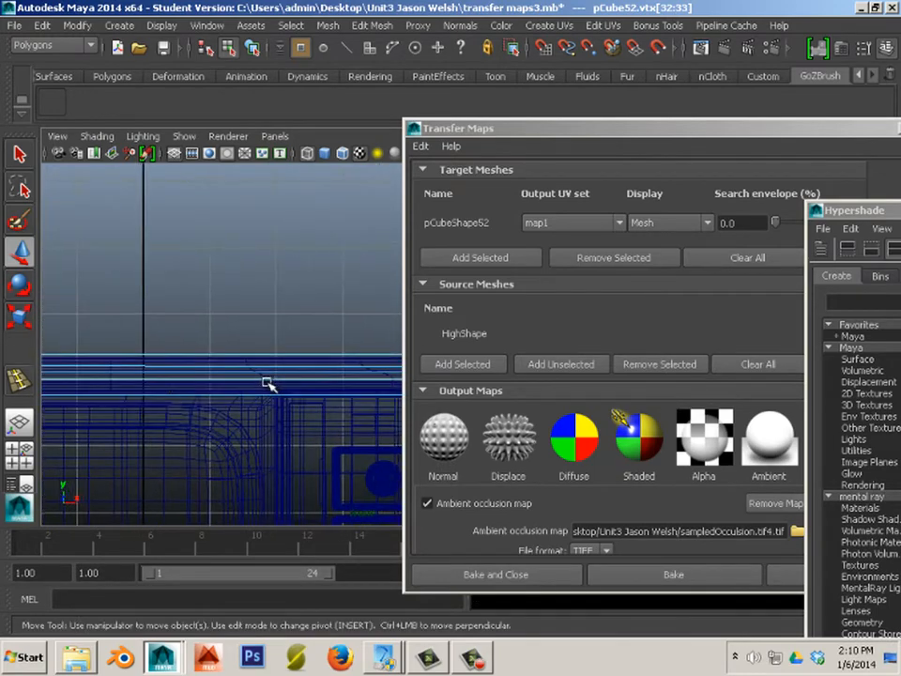
{"action": "middle_click_drag", "start_coordinate": [368, 376], "coordinate": [195, 385], "text": "alt"}
{"action": "middle_click_drag", "start_coordinate": [330, 387], "coordinate": [299, 337], "text": "alt"}
{"action": "scroll", "coordinate": [243, 392], "scroll_direction": "up", "scroll_amount": 3}
{"action": "scroll", "coordinate": [305, 333], "scroll_direction": "up", "scroll_amount": 1}
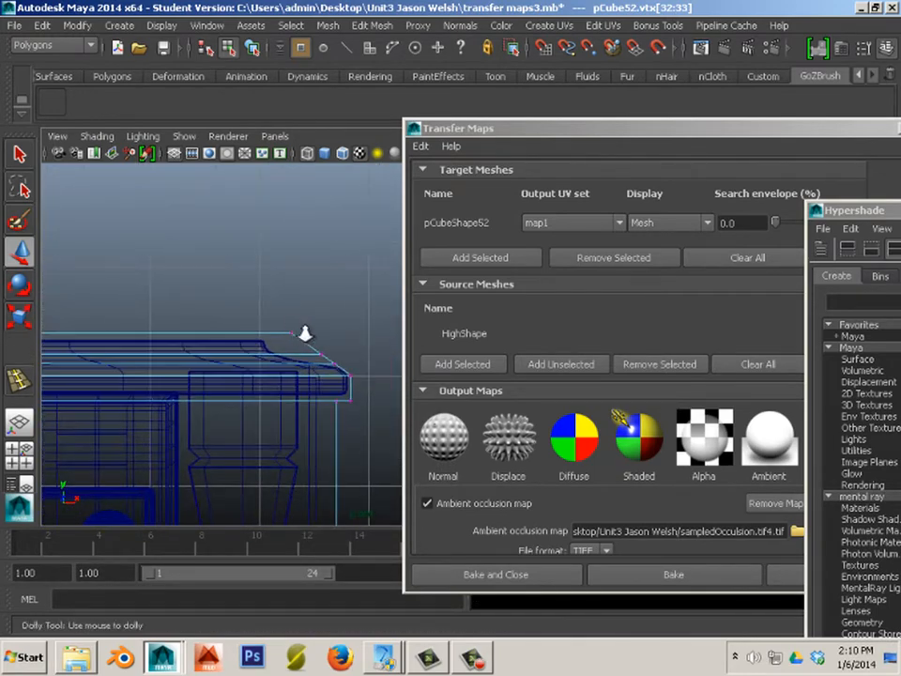
{"action": "right_click_drag", "start_coordinate": [305, 333], "coordinate": [349, 341], "text": "alt"}
{"action": "left_click_drag", "start_coordinate": [251, 339], "coordinate": [253, 338]}
{"action": "left_click_drag", "start_coordinate": [322, 328], "coordinate": [315, 357]}
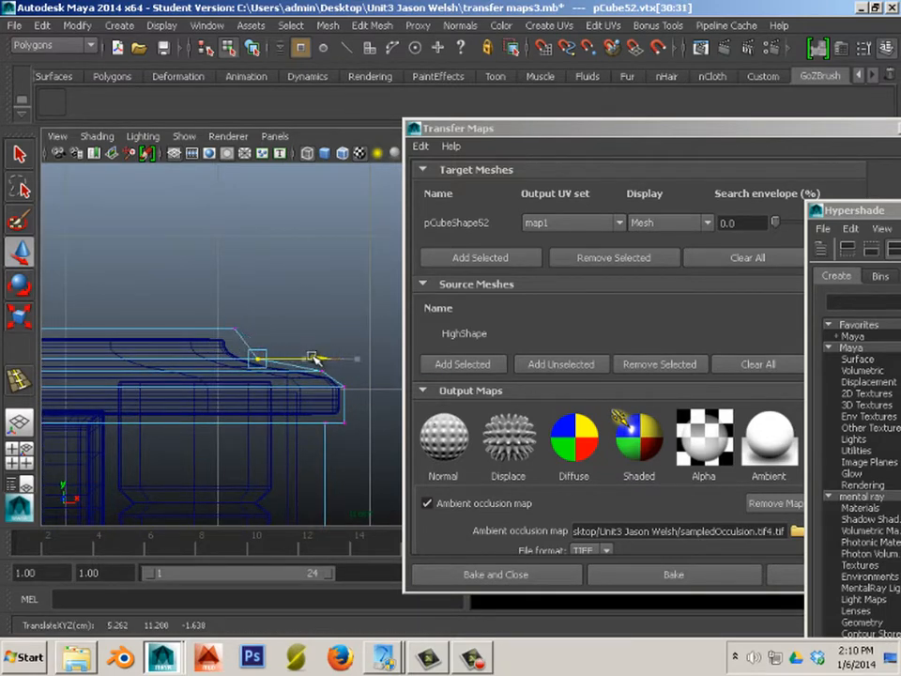
{"action": "left_click", "coordinate": [226, 316]}
{"action": "left_click_drag", "start_coordinate": [242, 333], "coordinate": [244, 334]}
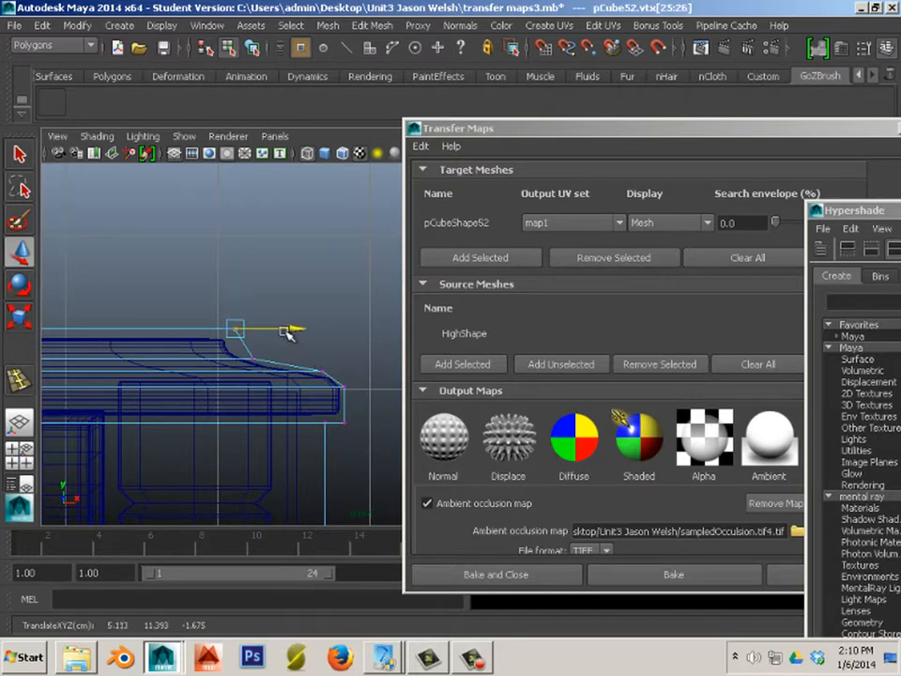
{"action": "left_click_drag", "start_coordinate": [314, 365], "coordinate": [324, 374]}
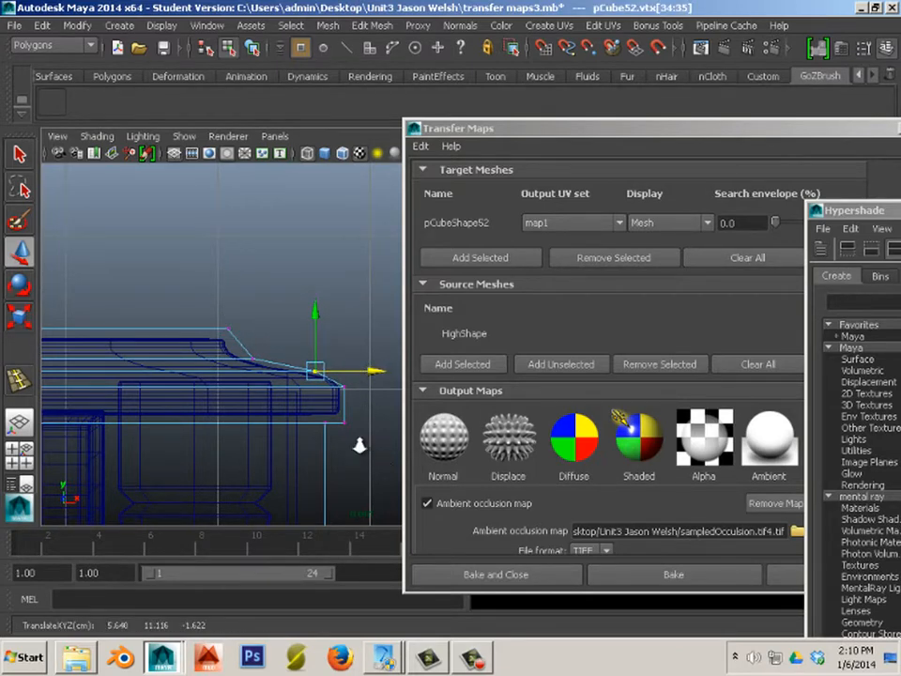
Return to object mode and select the low-poly cabinet in a textured perspective view.
{"action": "right_click_drag", "start_coordinate": [360, 445], "coordinate": [155, 419], "text": "alt"}
{"action": "middle_click_drag", "start_coordinate": [187, 418], "coordinate": [396, 414], "text": "alt"}
{"action": "right_click_drag", "start_coordinate": [161, 390], "coordinate": [215, 399], "text": "alt"}
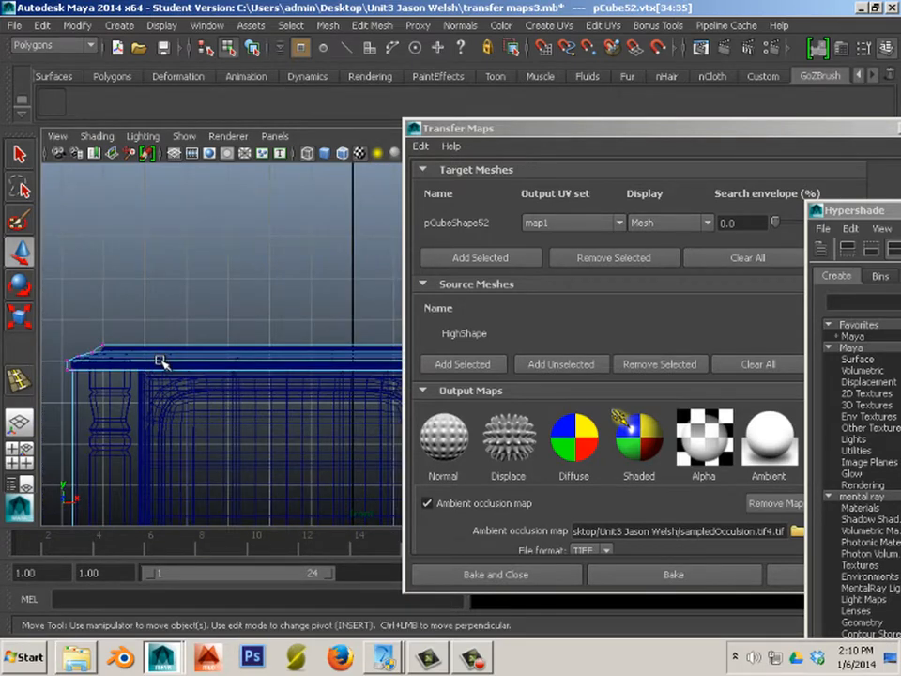
{"action": "right_click_drag", "start_coordinate": [161, 298], "coordinate": [236, 267]}
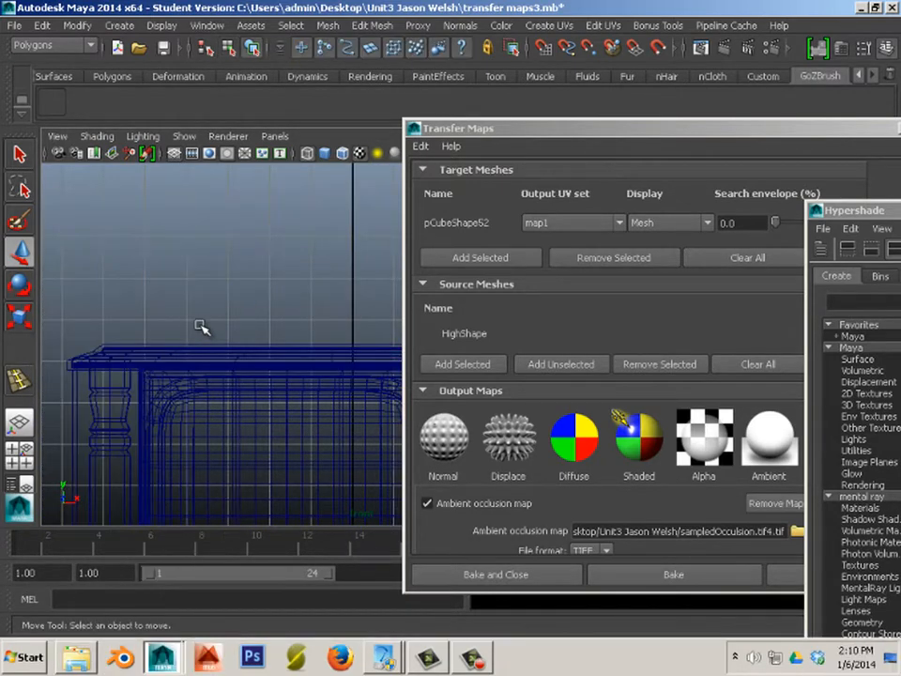
{"action": "key", "text": "space"}
{"action": "key", "text": "space"}
{"action": "scroll", "coordinate": [202, 324], "scroll_direction": "down", "scroll_amount": 5}
{"action": "left_click_drag", "start_coordinate": [196, 319], "coordinate": [193, 178], "text": "alt"}
{"action": "key", "text": "6"}
{"action": "left_click", "coordinate": [244, 335]}
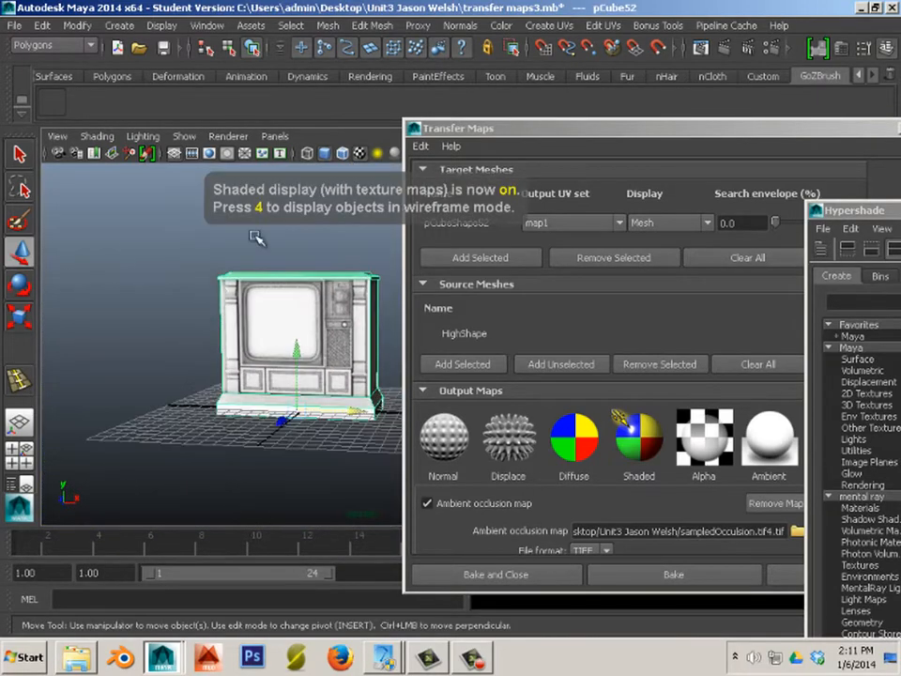
Apply automatic UV mapping to the low-poly cabinet and reselect the whole object.
{"action": "left_click", "coordinate": [561, 25]}
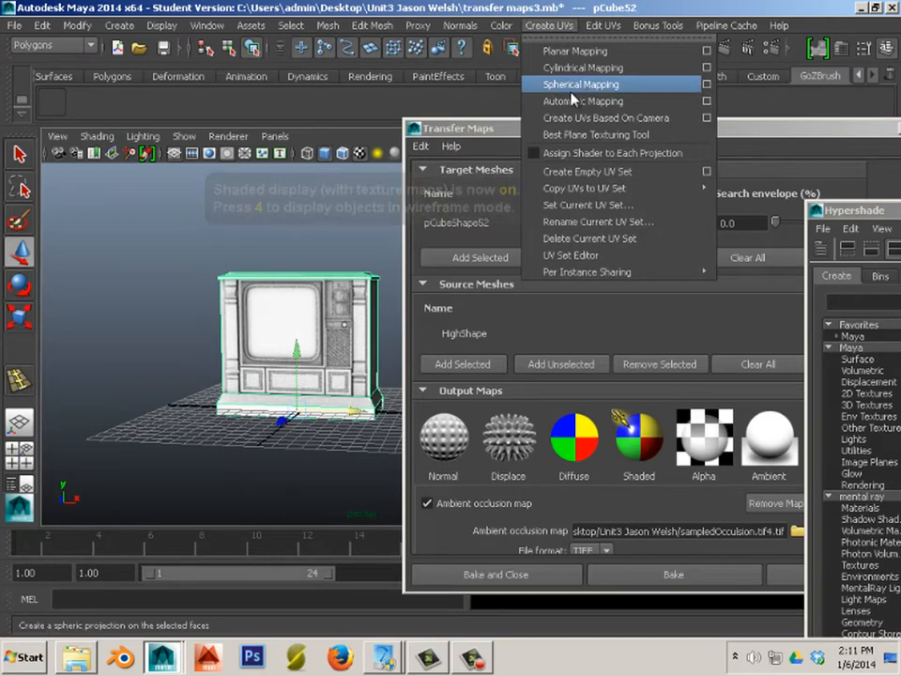
{"action": "left_click", "coordinate": [563, 99]}
{"action": "left_click", "coordinate": [180, 273]}
{"action": "right_click_drag", "start_coordinate": [268, 285], "coordinate": [341, 264]}
{"action": "left_click", "coordinate": [256, 282]}
{"action": "right_click_drag", "start_coordinate": [106, 277], "coordinate": [315, 336], "text": "alt"}
{"action": "middle_click_drag", "start_coordinate": [315, 336], "coordinate": [330, 322], "text": "alt"}
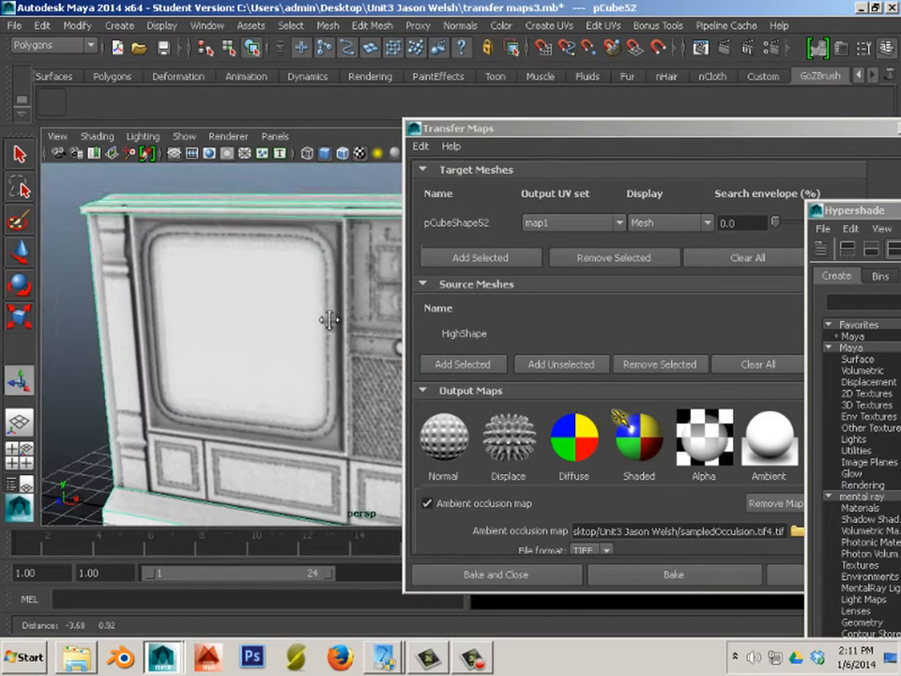
{"action": "right_click_drag", "start_coordinate": [329, 322], "coordinate": [209, 289], "text": "alt"}
Delete the low-poly cabinet's history and bake the ambient occlusion map again.
{"action": "left_click", "coordinate": [41, 25]}
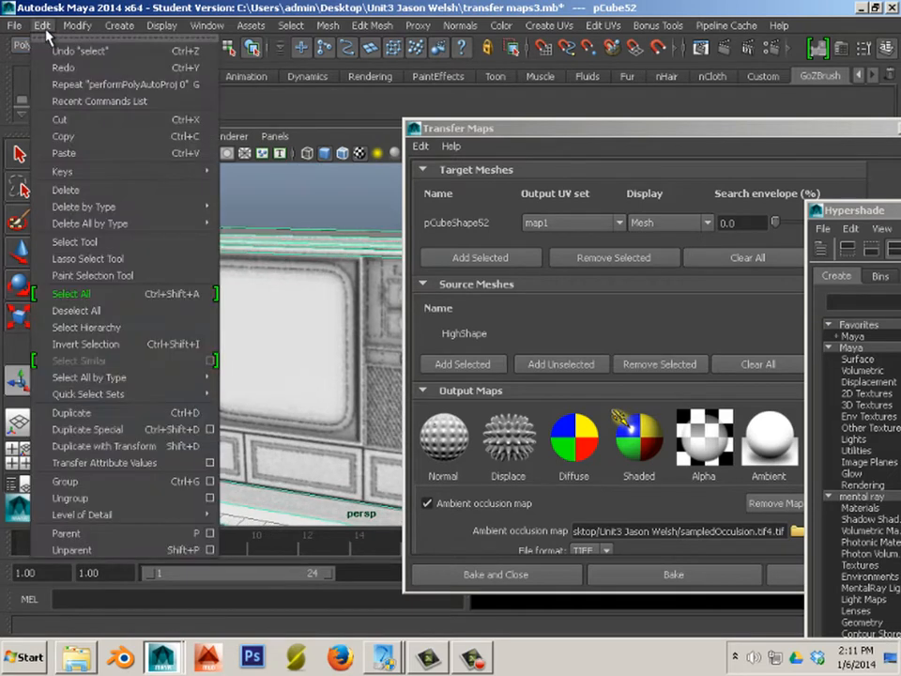
{"action": "mouse_move", "coordinate": [140, 206]}
{"action": "left_click", "coordinate": [267, 214]}
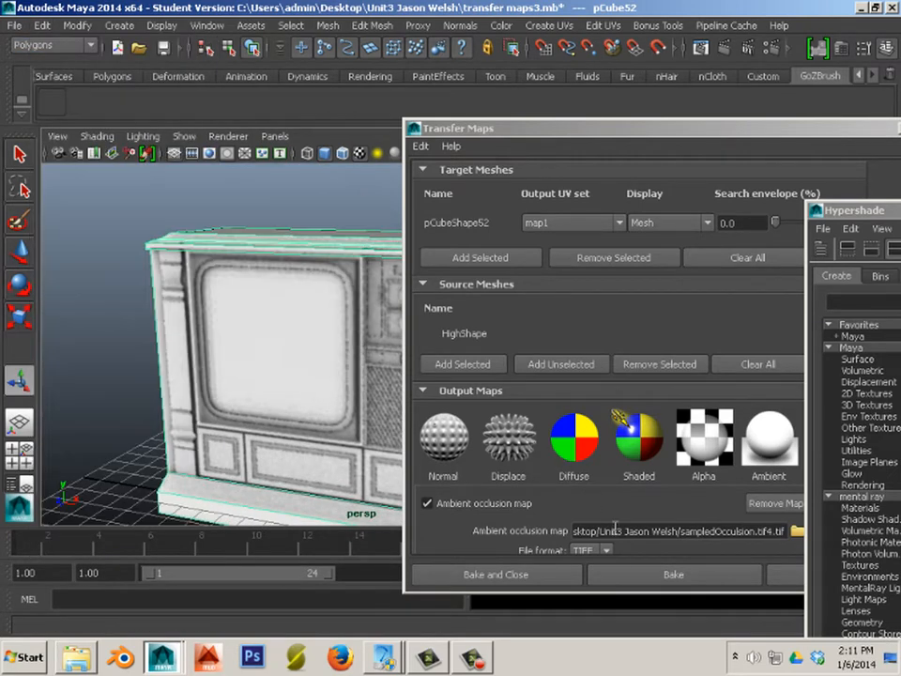
{"action": "left_click", "coordinate": [641, 571]}
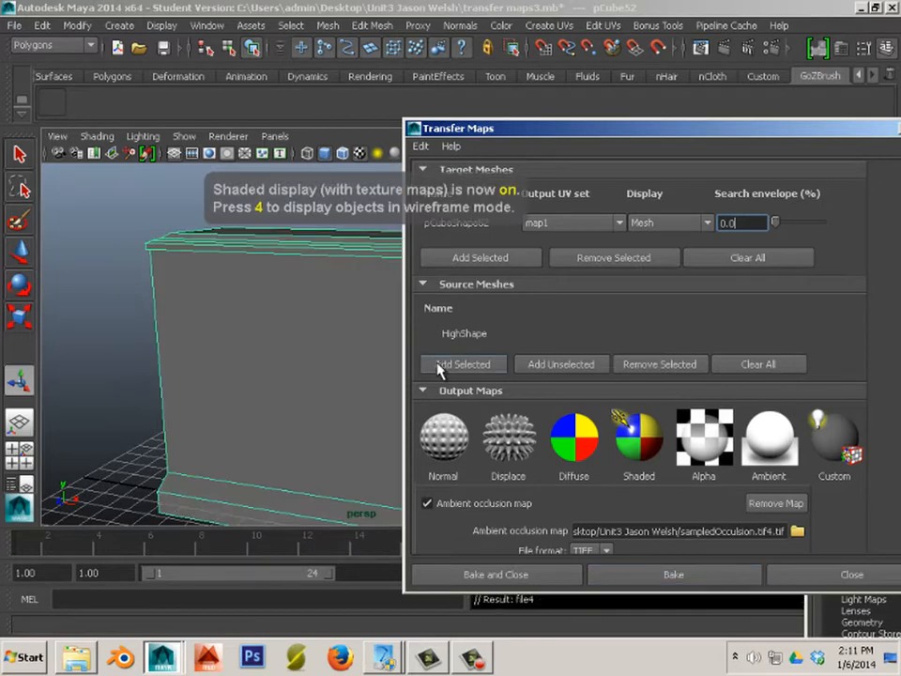
Graph lambert17 in the Hypershade and connect file4 to its color.
{"action": "left_click", "coordinate": [863, 619]}
{"action": "left_click_drag", "start_coordinate": [873, 210], "coordinate": [48, 221]}
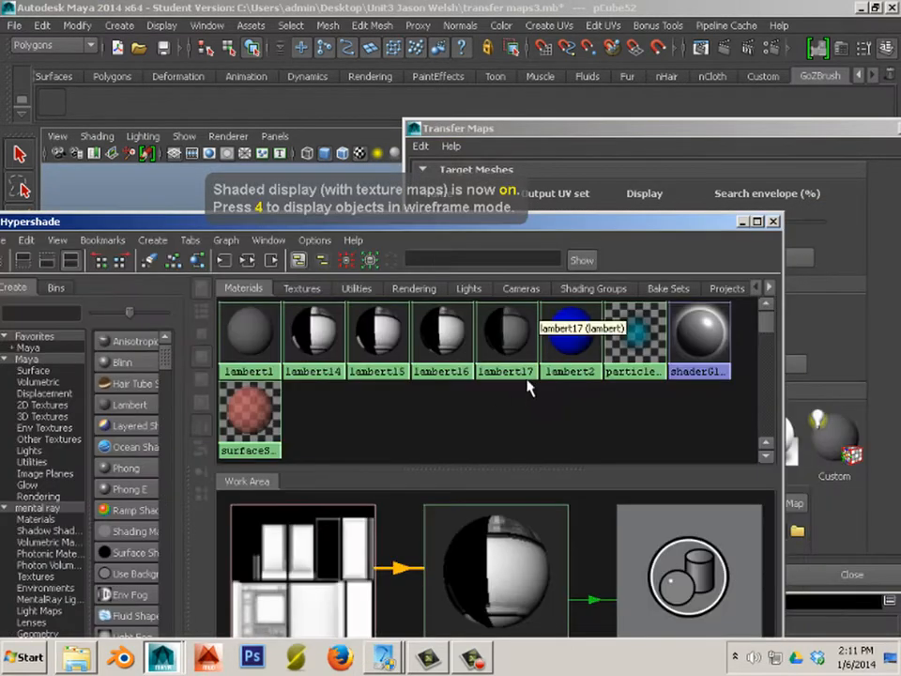
{"action": "left_click", "coordinate": [524, 376]}
{"action": "left_click", "coordinate": [244, 259]}
{"action": "middle_click_drag", "start_coordinate": [344, 585], "coordinate": [469, 573]}
{"action": "left_click", "coordinate": [547, 463]}
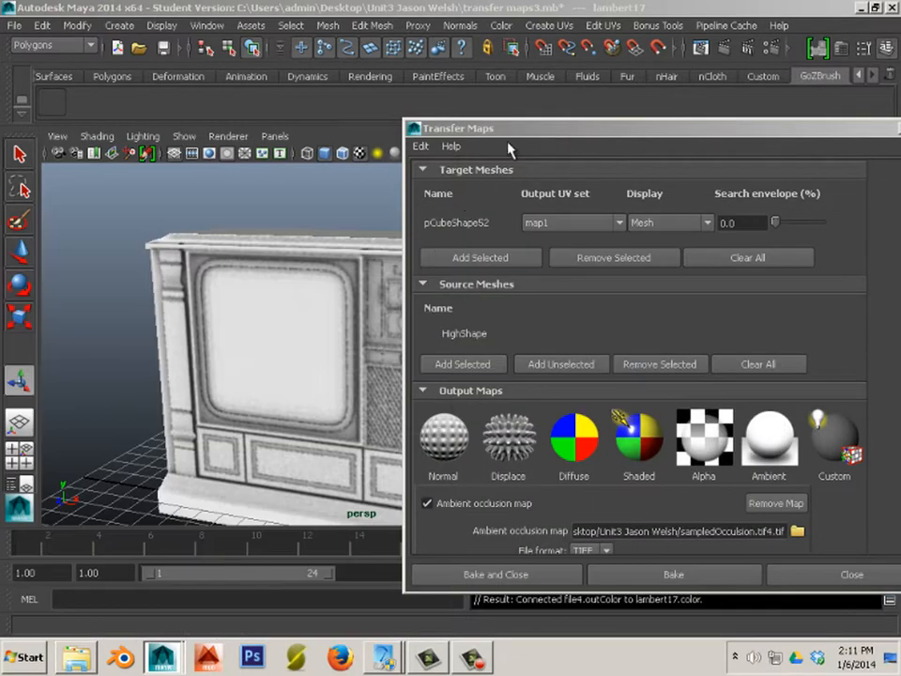
Move the Transfer Maps window clear of the model and examine the rebaked occlusion on the cabinet's top, side and front.
{"action": "left_click_drag", "start_coordinate": [508, 129], "coordinate": [847, 215]}
{"action": "left_click_drag", "start_coordinate": [441, 287], "coordinate": [362, 343], "text": "alt"}
{"action": "right_click_drag", "start_coordinate": [362, 342], "coordinate": [432, 338], "text": "alt"}
{"action": "left_click_drag", "start_coordinate": [433, 338], "coordinate": [367, 341], "text": "alt"}
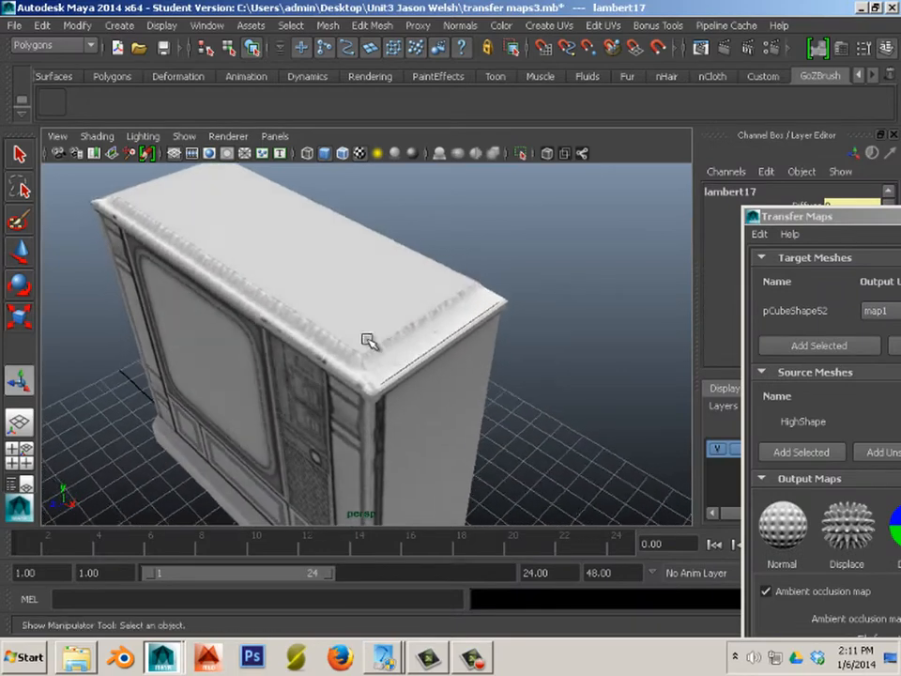
{"action": "right_click_drag", "start_coordinate": [367, 341], "coordinate": [533, 311], "text": "alt"}
{"action": "left_click_drag", "start_coordinate": [243, 336], "coordinate": [222, 322], "text": "alt"}
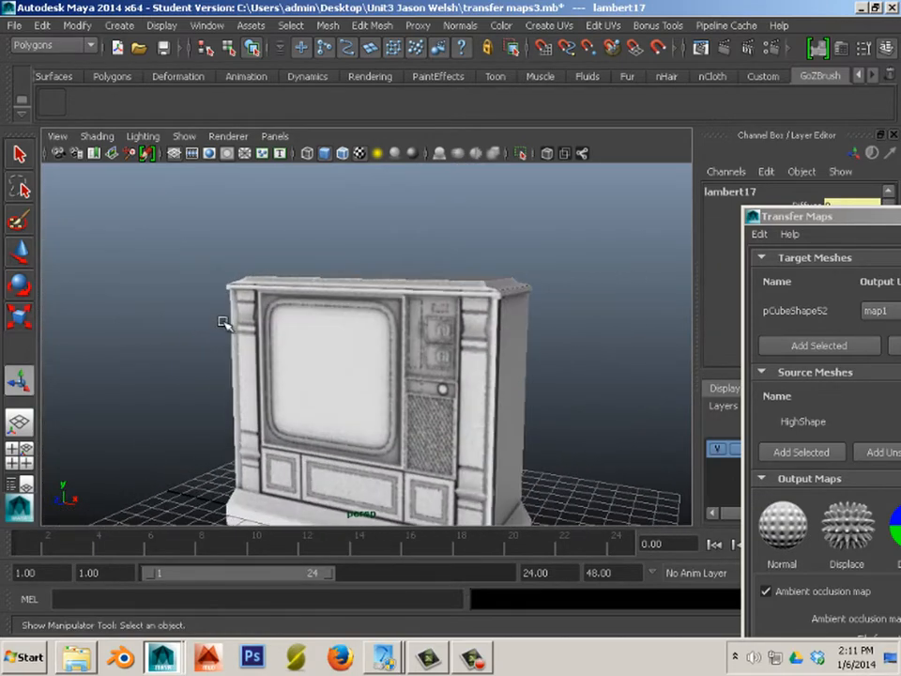
Soften all edges of the low-poly cabinet and return to whole-object selection.
{"action": "left_click", "coordinate": [238, 324]}
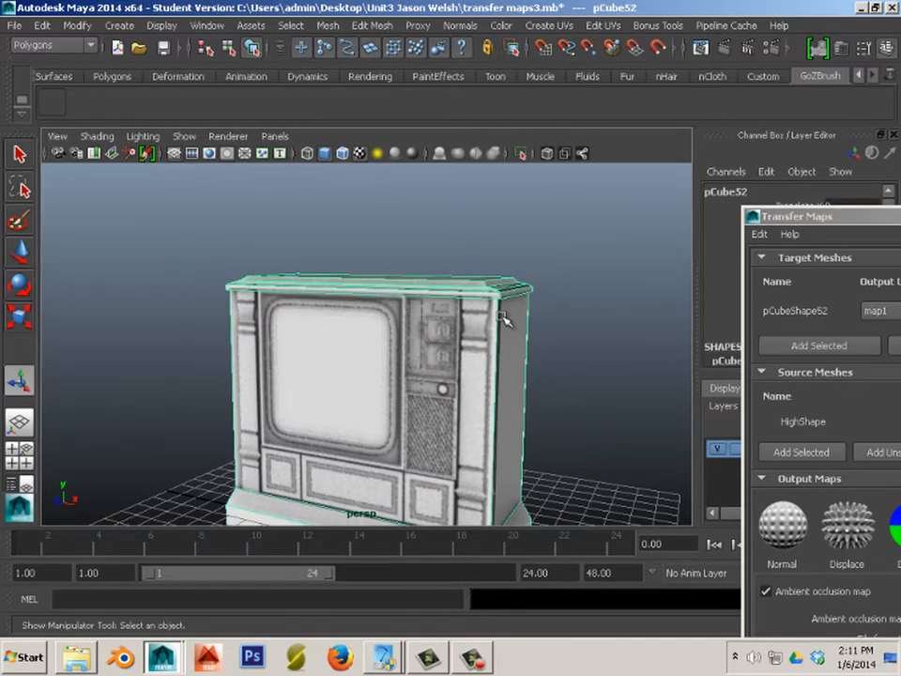
{"action": "left_click_drag", "start_coordinate": [505, 318], "coordinate": [459, 247], "text": "alt"}
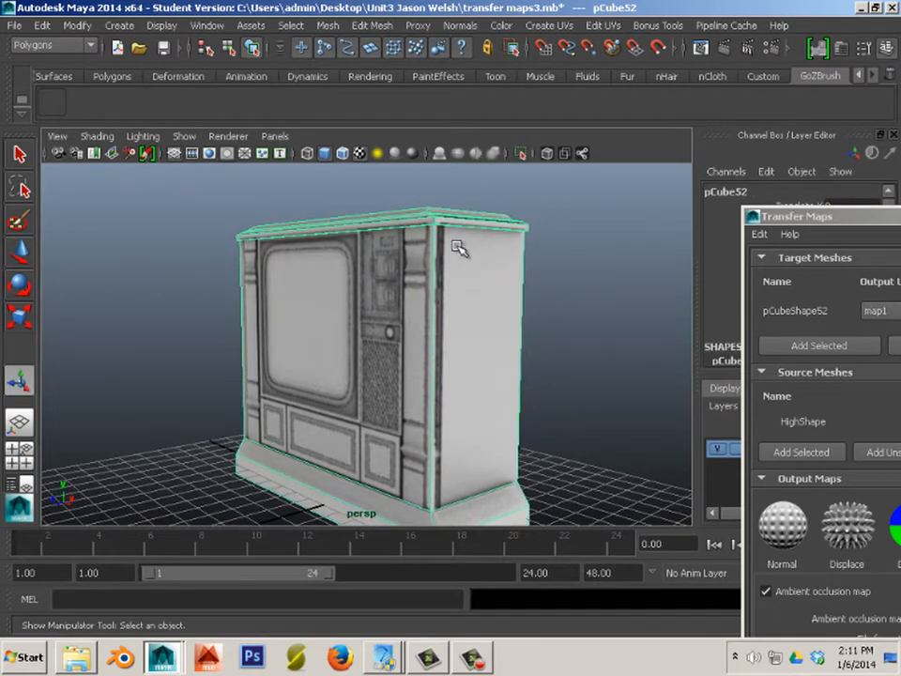
{"action": "left_click", "coordinate": [450, 29]}
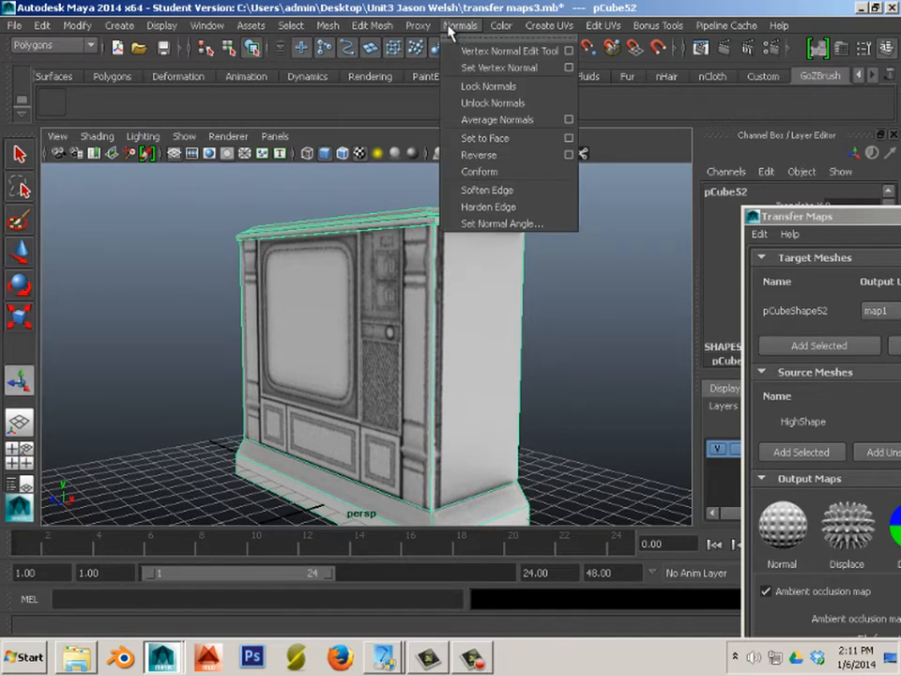
{"action": "left_click", "coordinate": [486, 191]}
{"action": "key", "text": "w"}
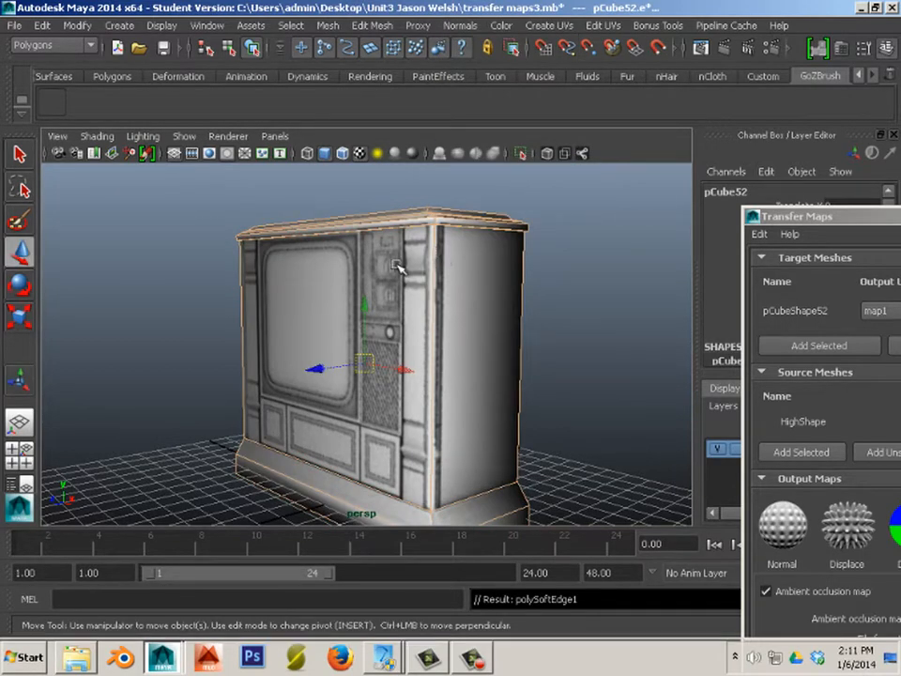
{"action": "right_click_drag", "start_coordinate": [398, 265], "coordinate": [349, 262]}
{"action": "left_click_drag", "start_coordinate": [349, 262], "coordinate": [435, 283], "text": "alt"}
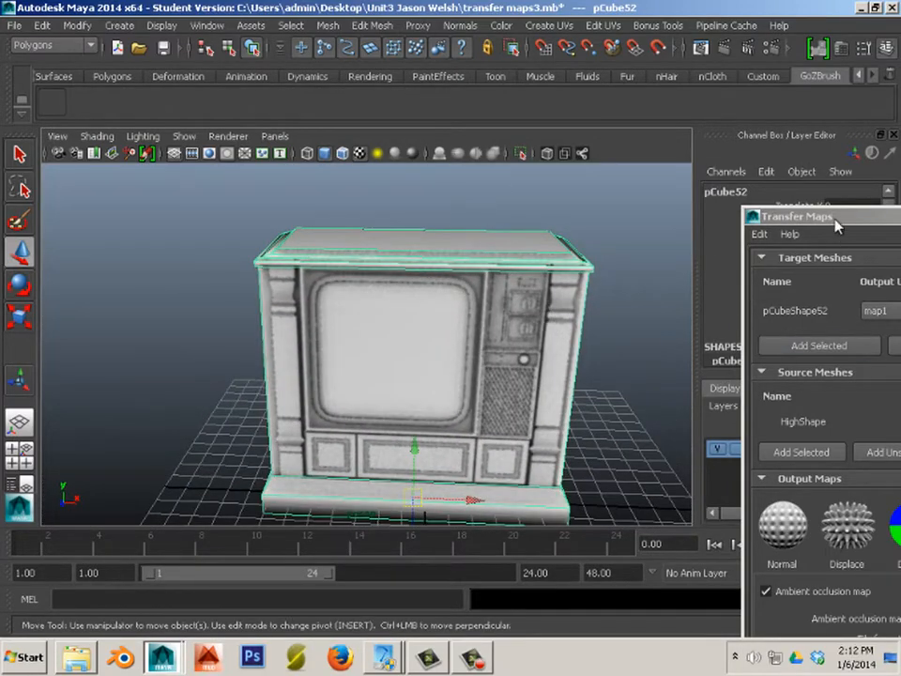
Delete the softened cabinet's construction history and rebake the ambient occlusion map from the high-poly mesh.
{"action": "left_click_drag", "start_coordinate": [835, 223], "coordinate": [577, 101]}
{"action": "left_click", "coordinate": [41, 25]}
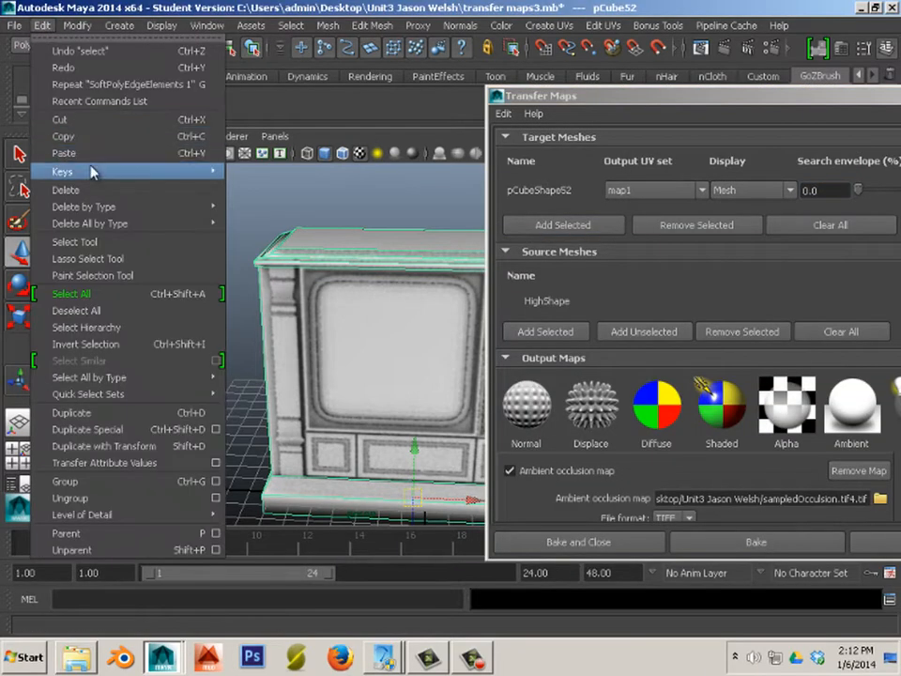
{"action": "mouse_move", "coordinate": [97, 207]}
{"action": "left_click", "coordinate": [229, 217]}
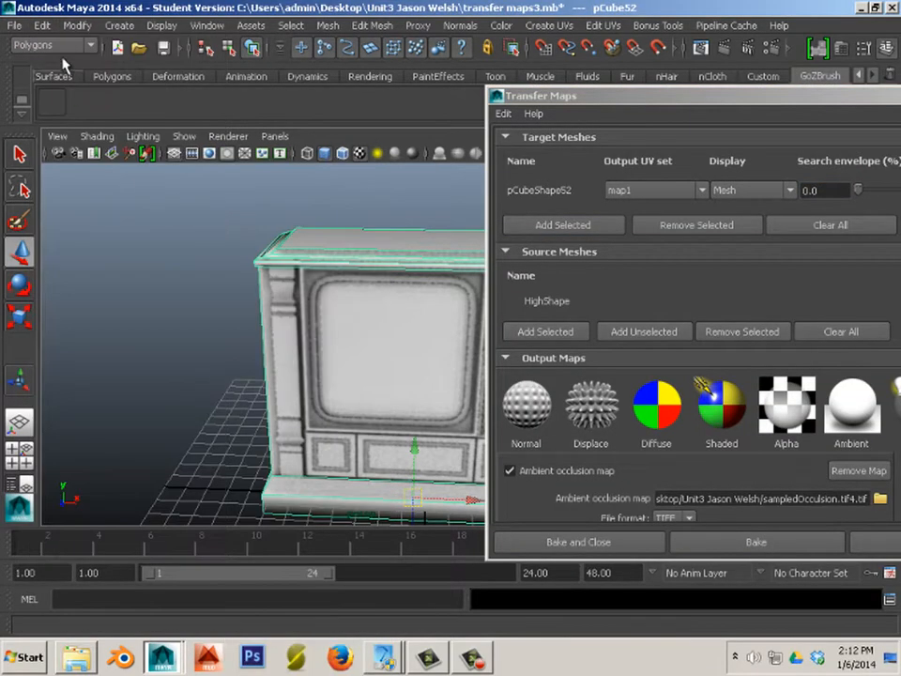
{"action": "left_click", "coordinate": [41, 26]}
{"action": "mouse_move", "coordinate": [217, 208]}
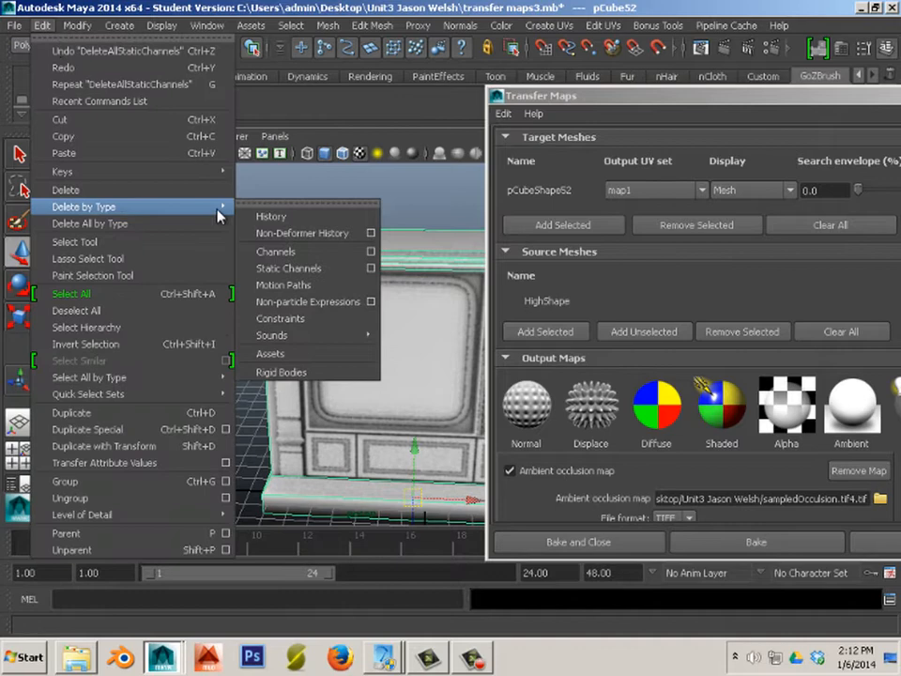
{"action": "left_click", "coordinate": [273, 218]}
{"action": "left_click", "coordinate": [755, 542]}
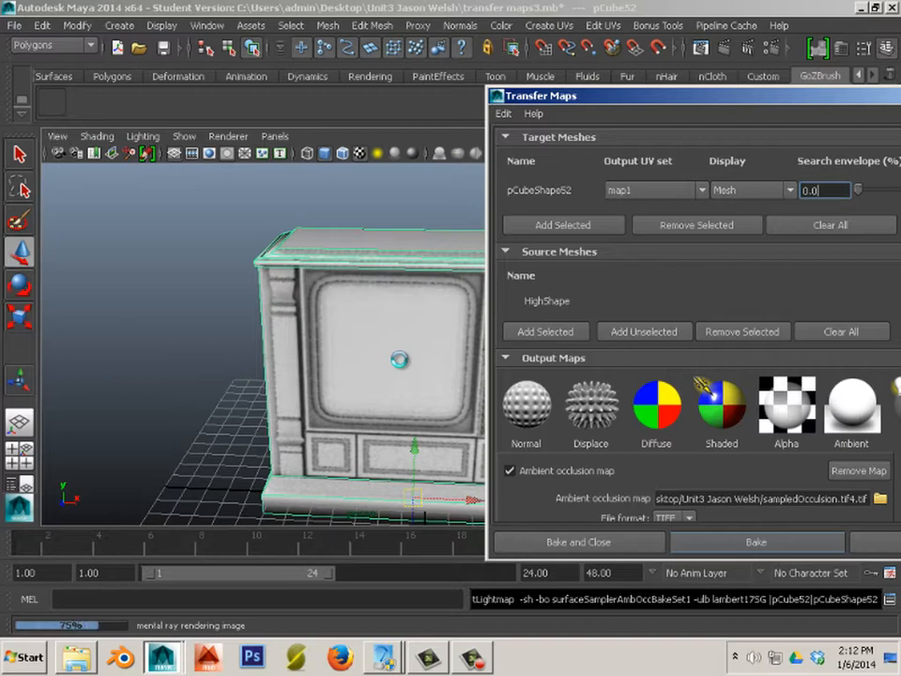
Turn on textured display, graph lambert18 in the Hypershade and connect file5 to its color.
{"action": "key", "text": "6"}
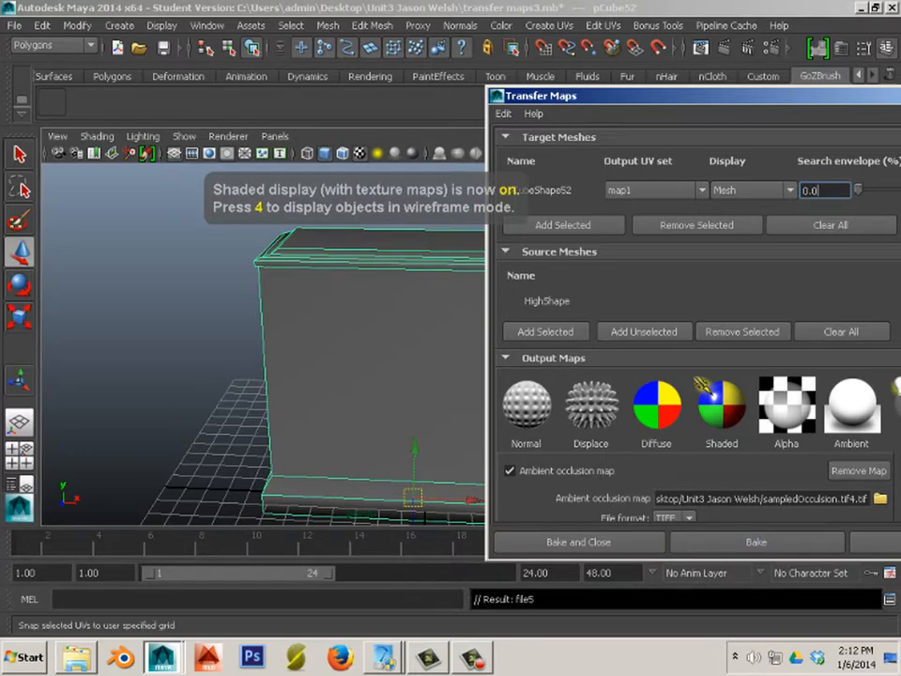
{"action": "left_click_drag", "start_coordinate": [899, 96], "coordinate": [444, 95]}
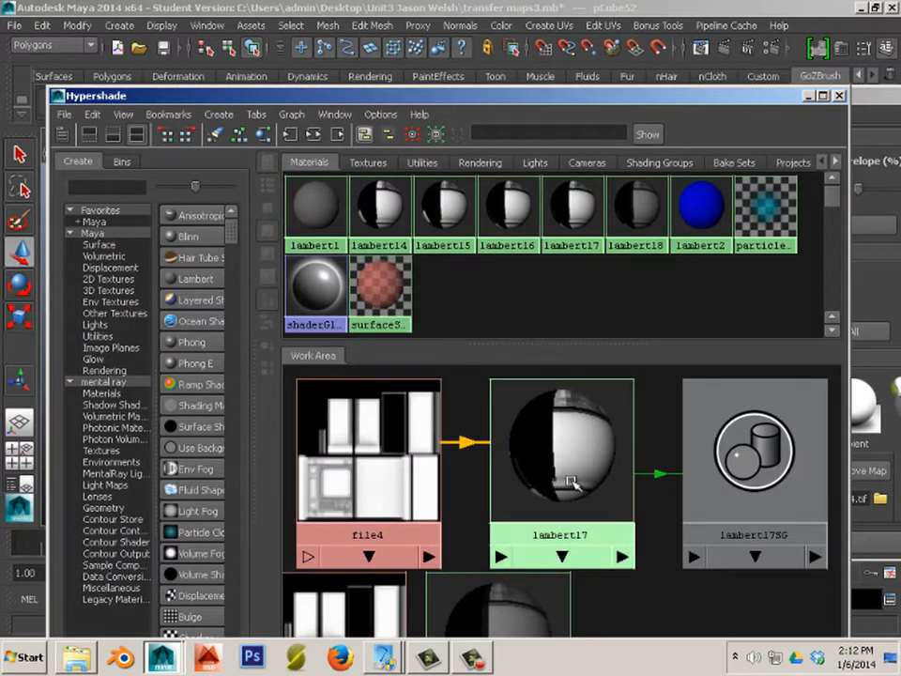
{"action": "left_click", "coordinate": [631, 218]}
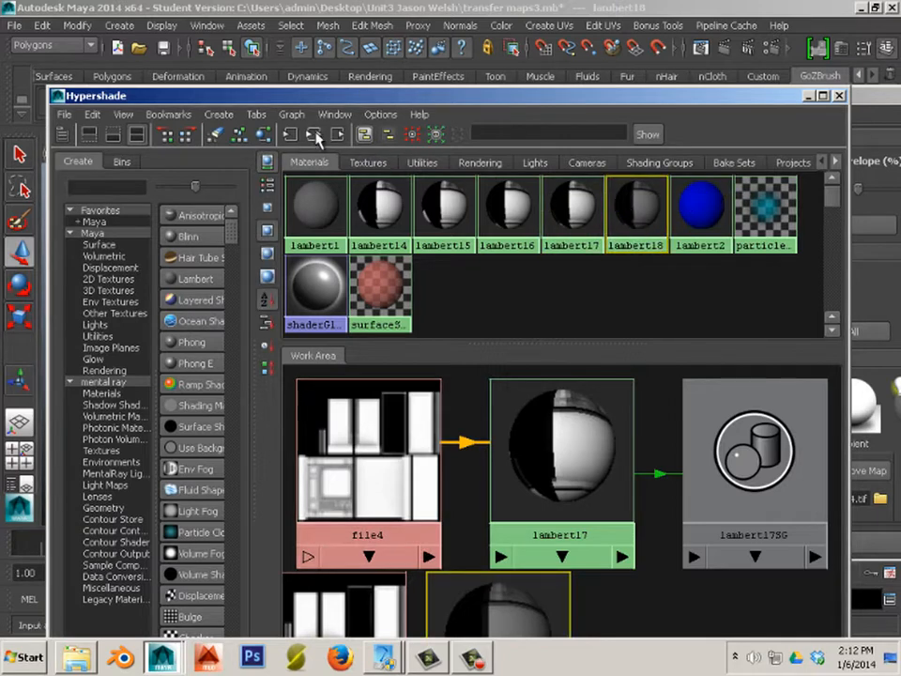
{"action": "middle_click_drag", "start_coordinate": [418, 489], "coordinate": [523, 474]}
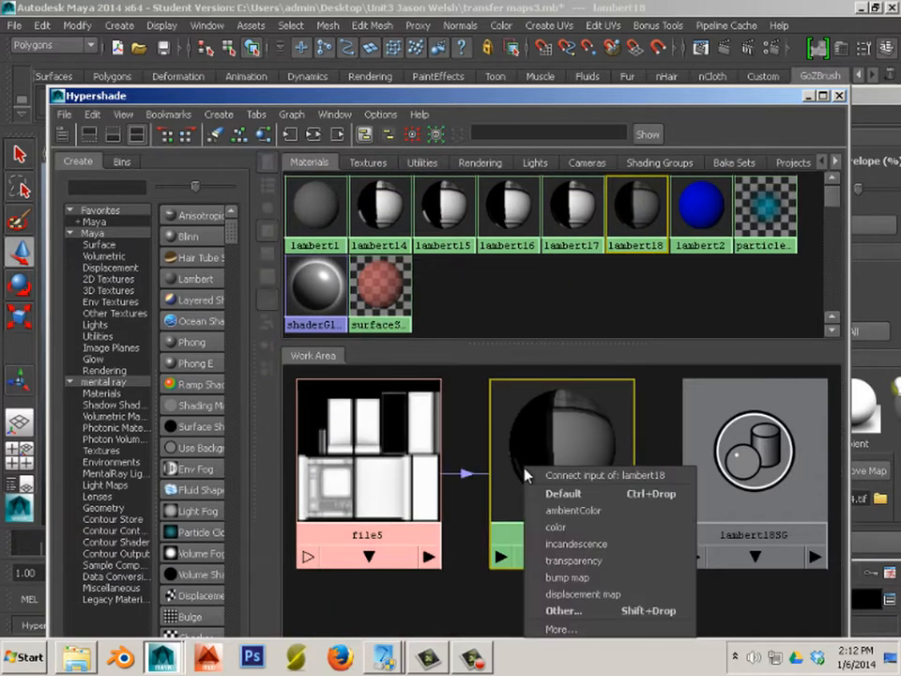
{"action": "left_click", "coordinate": [582, 529]}
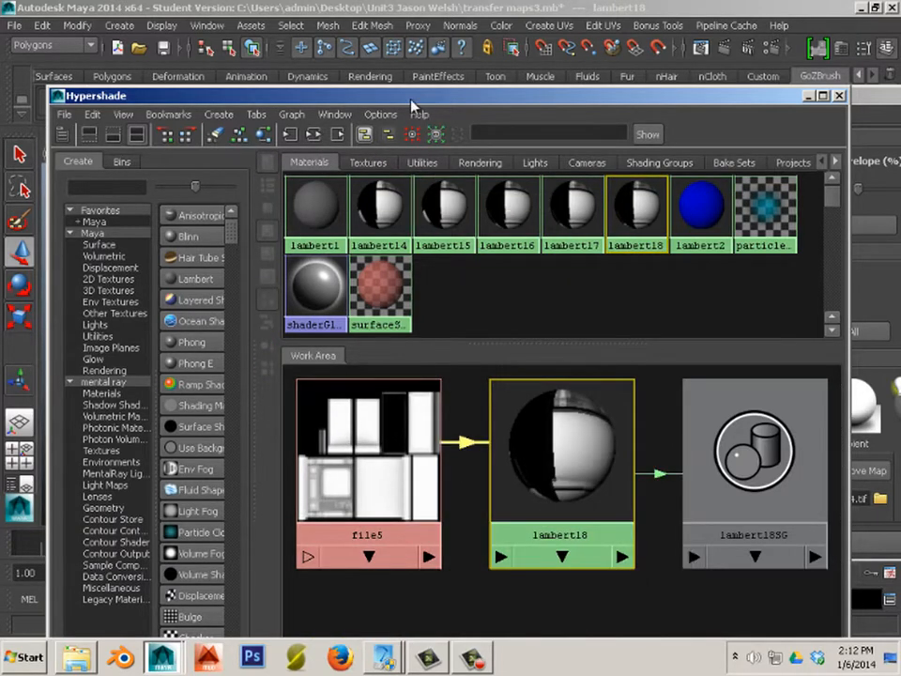
{"action": "key", "text": "ctrl+w"}
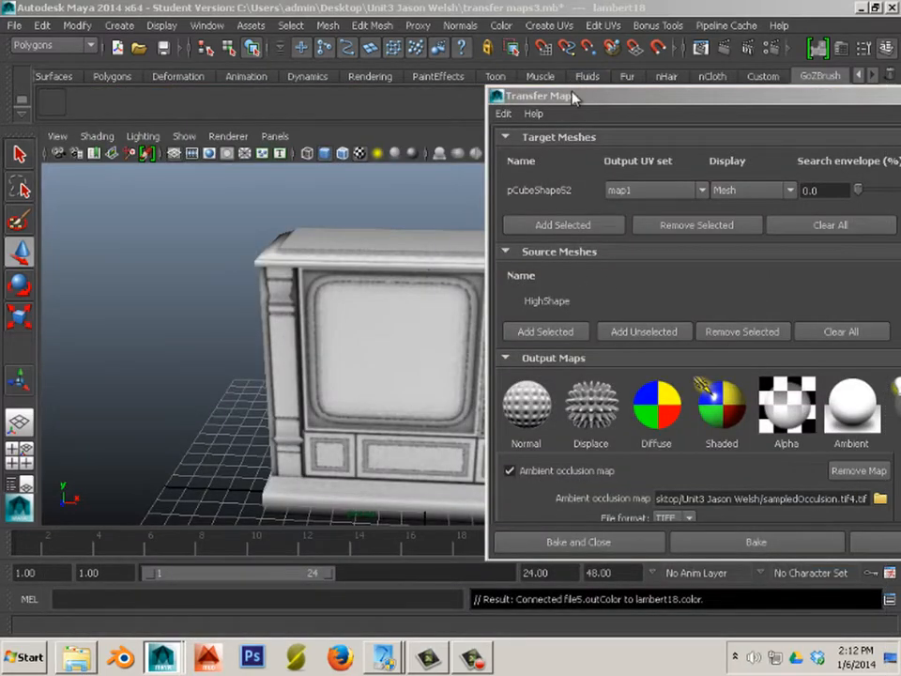
Move the Transfer Maps window aside and examine the new bake on the cabinet's front, side and top molding.
{"action": "left_click_drag", "start_coordinate": [574, 97], "coordinate": [800, 146]}
{"action": "left_click_drag", "start_coordinate": [413, 357], "coordinate": [325, 321], "text": "alt"}
{"action": "left_click_drag", "start_coordinate": [324, 402], "coordinate": [390, 416], "text": "alt"}
{"action": "left_click", "coordinate": [443, 374]}
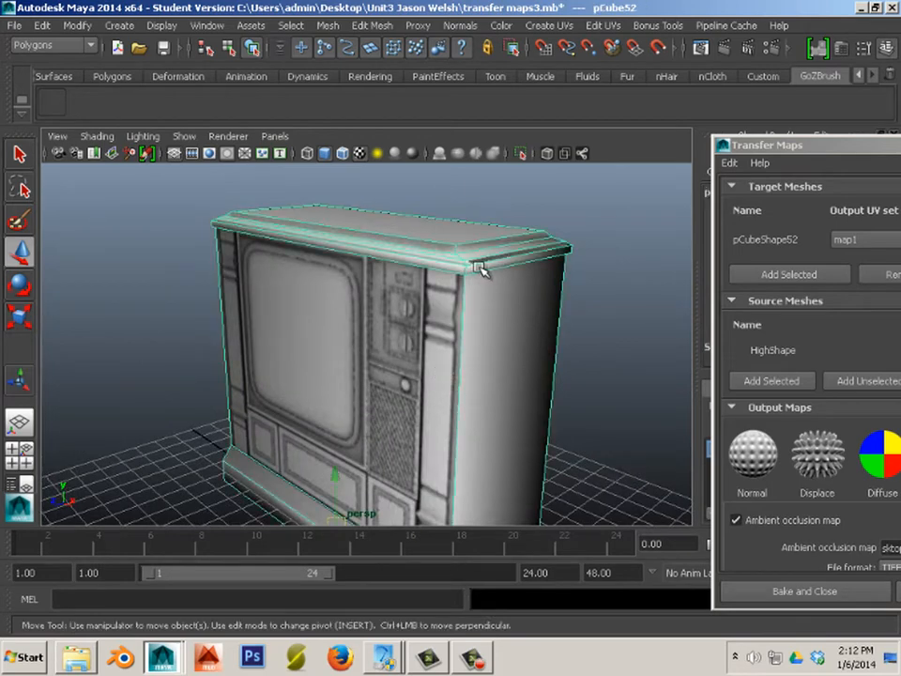
{"action": "left_click_drag", "start_coordinate": [449, 239], "coordinate": [419, 288], "text": "alt"}
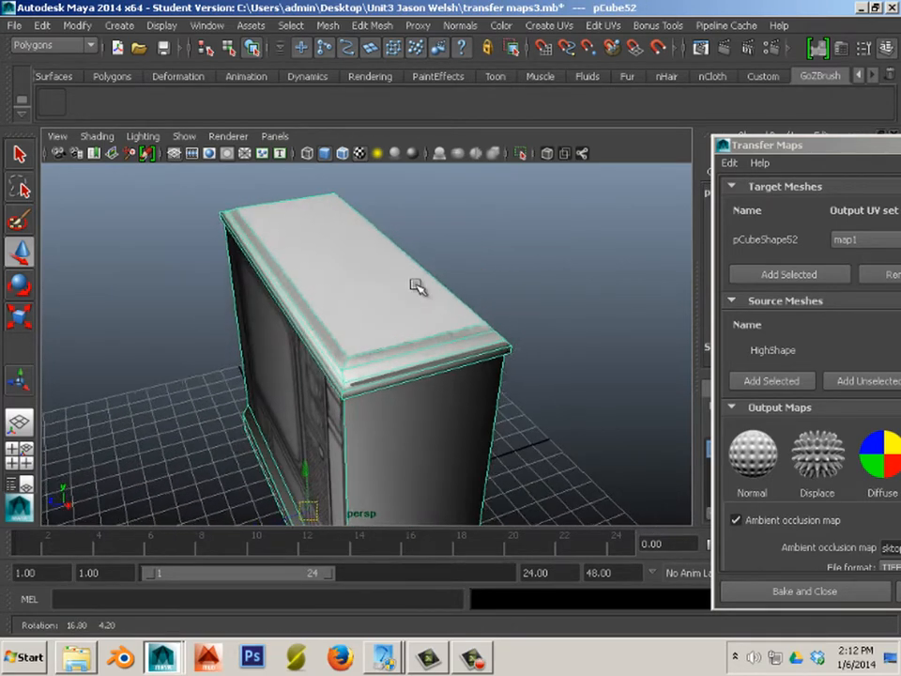
{"action": "scroll", "coordinate": [498, 324], "scroll_direction": "up", "scroll_amount": 5}
{"action": "left_click_drag", "start_coordinate": [498, 324], "coordinate": [505, 276], "text": "alt"}
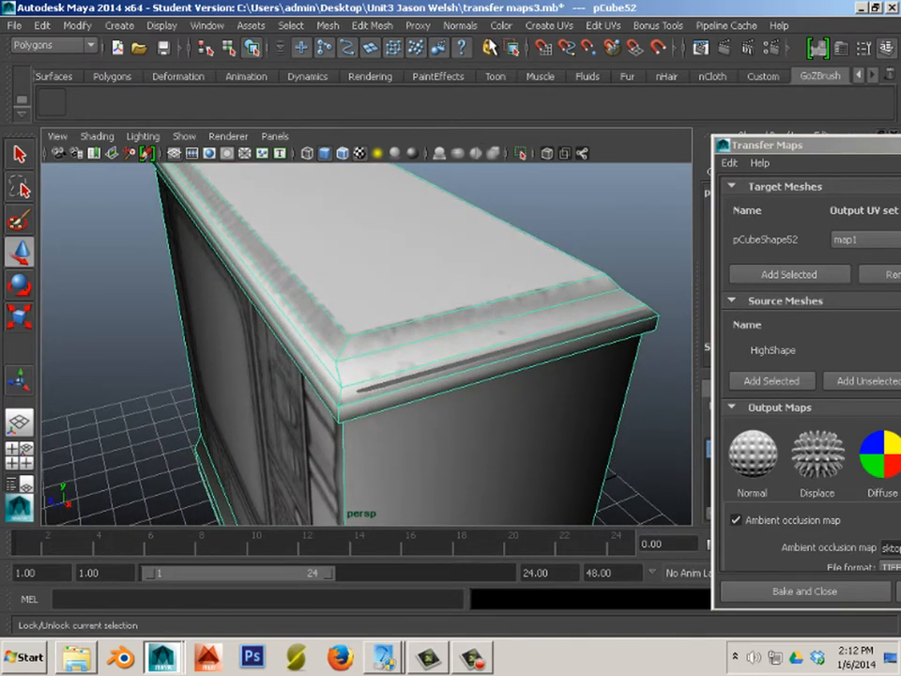
Harden the low-poly cabinet's edges and reselect the whole object.
{"action": "left_click", "coordinate": [462, 26]}
{"action": "left_click", "coordinate": [483, 189]}
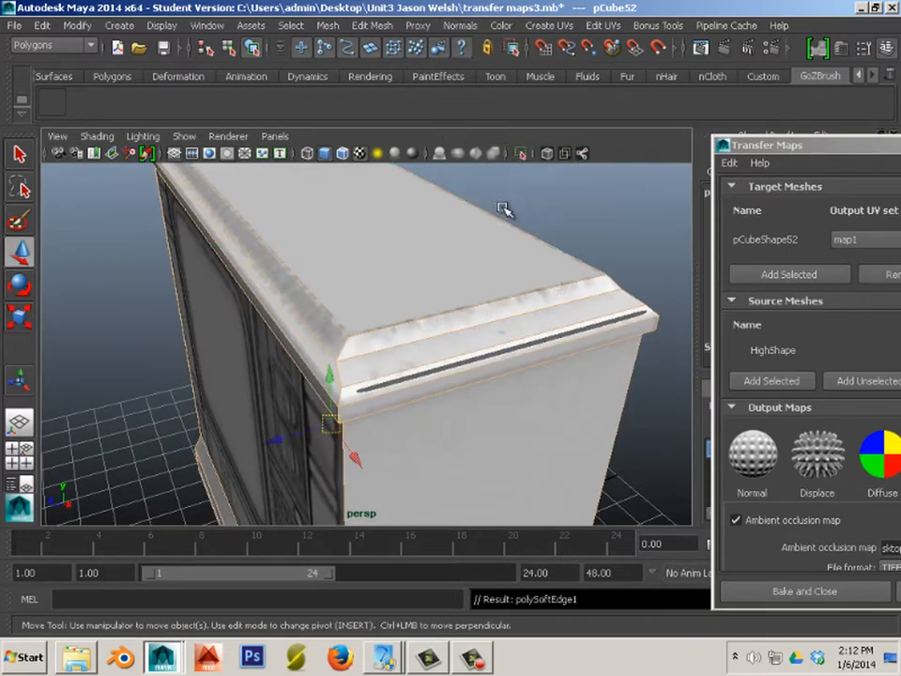
{"action": "scroll", "coordinate": [478, 277], "scroll_direction": "down", "scroll_amount": 8}
{"action": "left_click_drag", "start_coordinate": [479, 277], "coordinate": [459, 354], "text": "alt"}
{"action": "left_click", "coordinate": [459, 354]}
Soften the low-poly cabinet's edges again and check the shading around the front and side.
{"action": "left_click", "coordinate": [460, 25]}
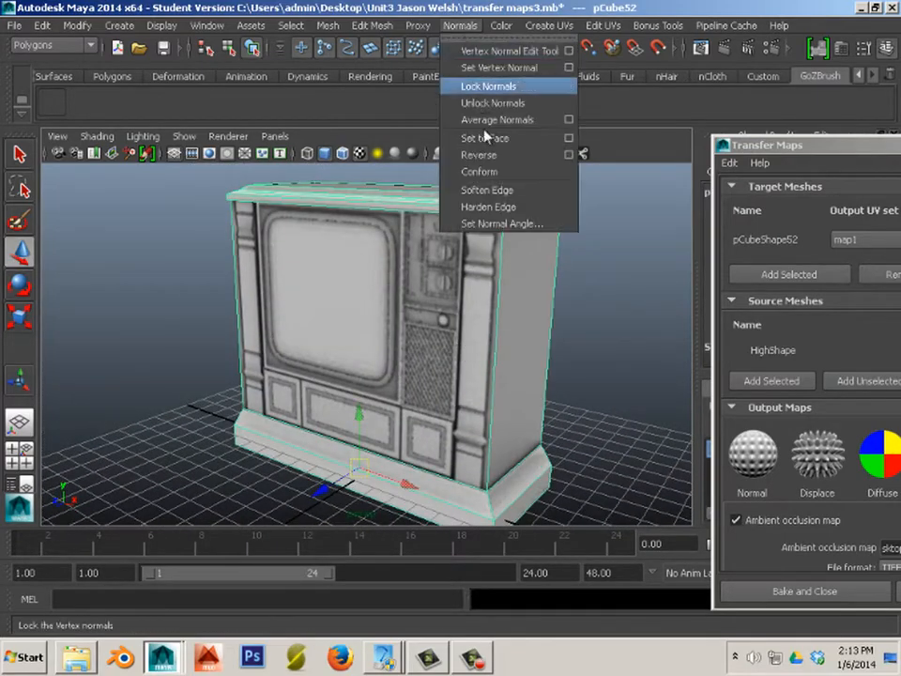
{"action": "left_click", "coordinate": [488, 189]}
{"action": "left_click_drag", "start_coordinate": [104, 297], "coordinate": [256, 302], "text": "alt"}
{"action": "left_click_drag", "start_coordinate": [289, 443], "coordinate": [241, 445], "text": "alt"}
{"action": "right_click_drag", "start_coordinate": [241, 445], "coordinate": [262, 426], "text": "alt"}
{"action": "left_click_drag", "start_coordinate": [262, 426], "coordinate": [265, 385], "text": "alt"}
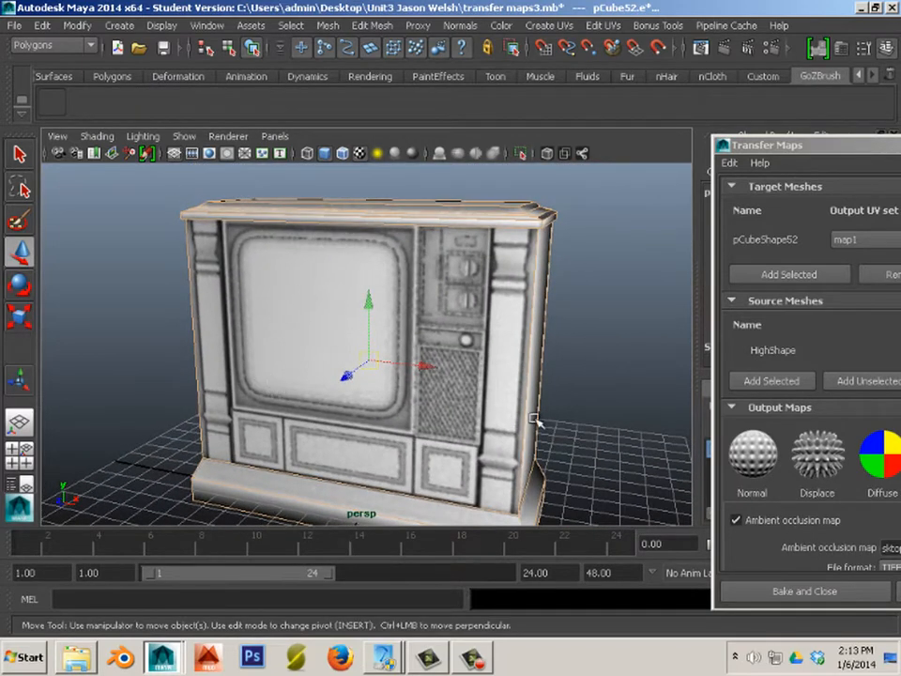
Save the scene under its current name, continuing past the student-version notice.
{"action": "left_click", "coordinate": [13, 25]}
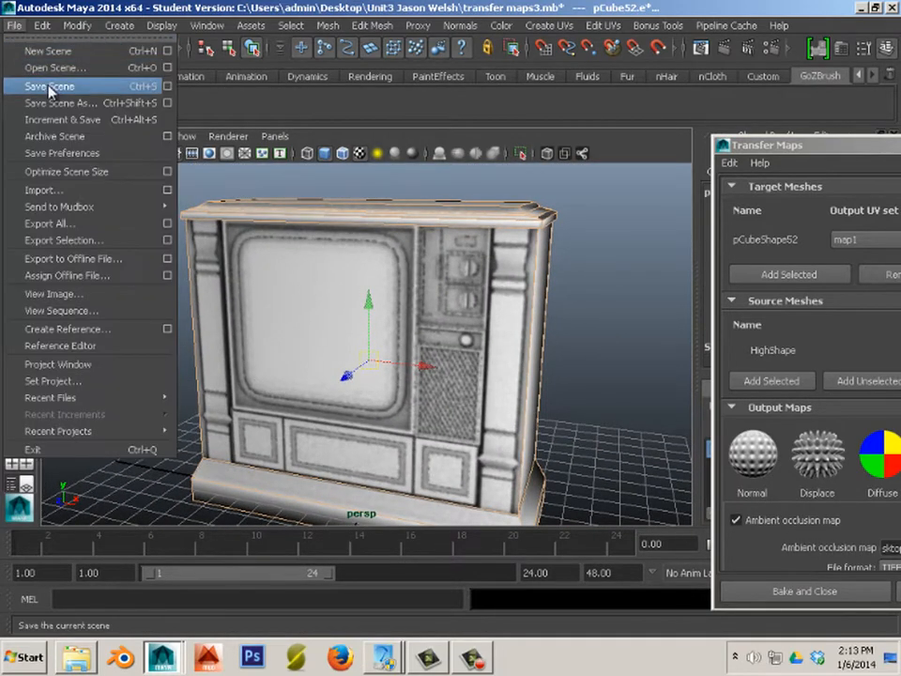
{"action": "left_click", "coordinate": [50, 90]}
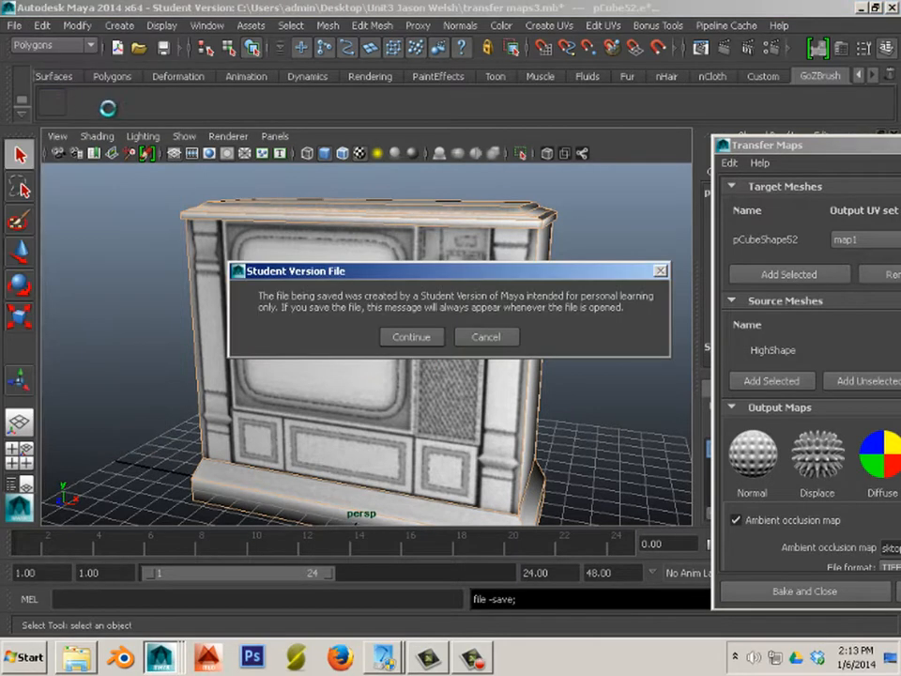
{"action": "left_click", "coordinate": [410, 337]}
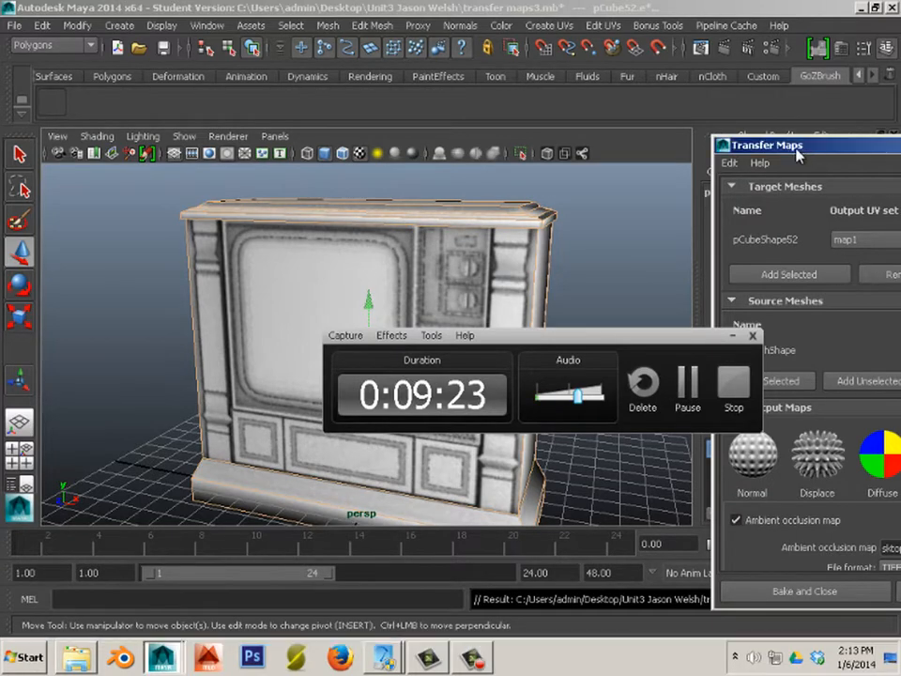
Review the map width, map height and number of samples in the mental ray Common Output settings of Transfer Maps.
{"action": "left_click_drag", "start_coordinate": [802, 156], "coordinate": [399, 78]}
{"action": "left_click_drag", "start_coordinate": [552, 347], "coordinate": [114, 462]}
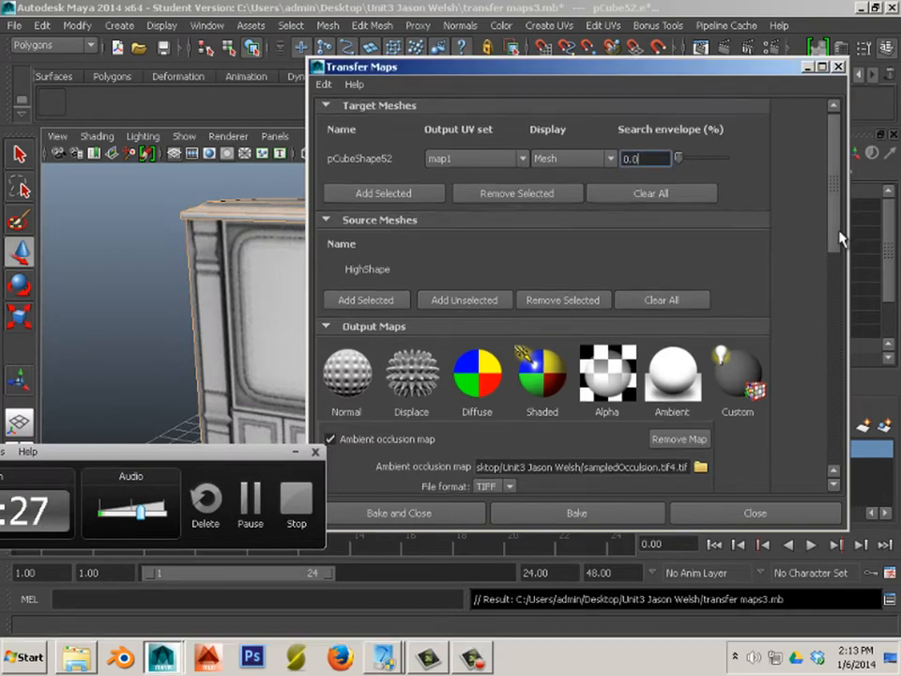
{"action": "left_click_drag", "start_coordinate": [839, 237], "coordinate": [826, 427]}
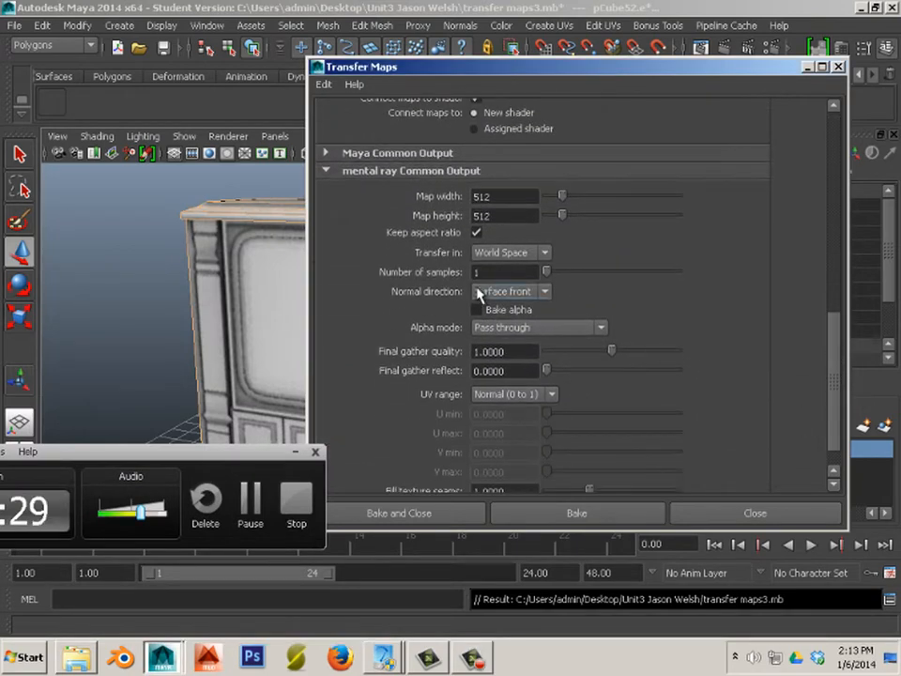
{"action": "left_click", "coordinate": [502, 196]}
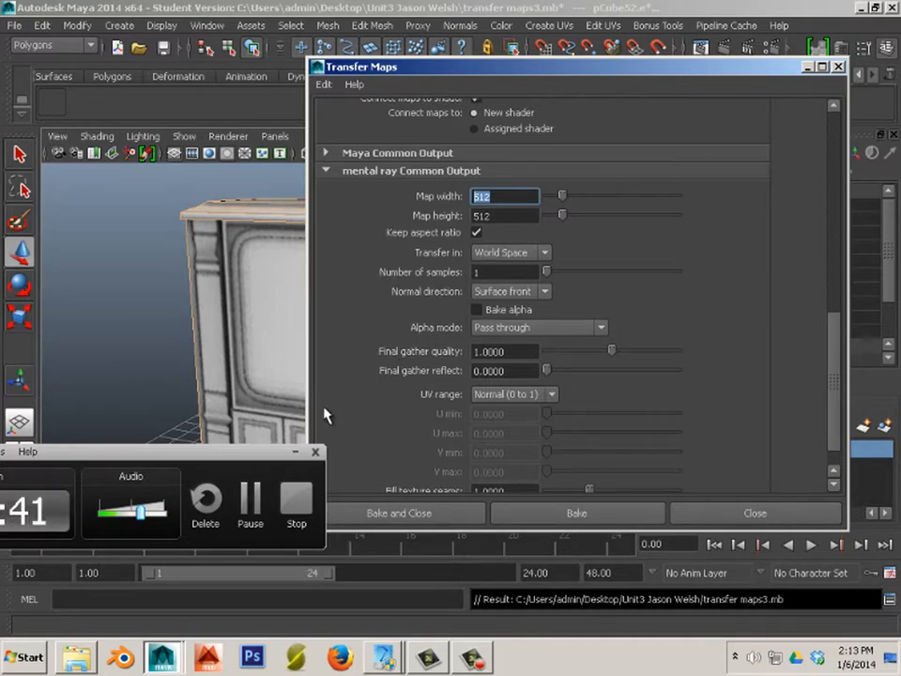
{"action": "left_click_drag", "start_coordinate": [215, 460], "coordinate": [462, 469]}
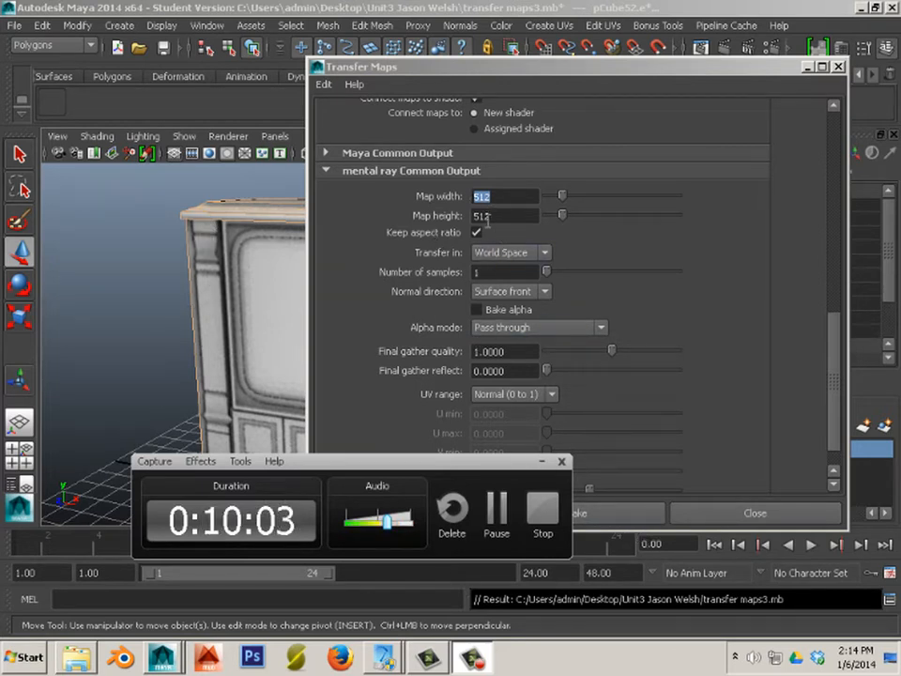
{"action": "left_click", "coordinate": [552, 516]}
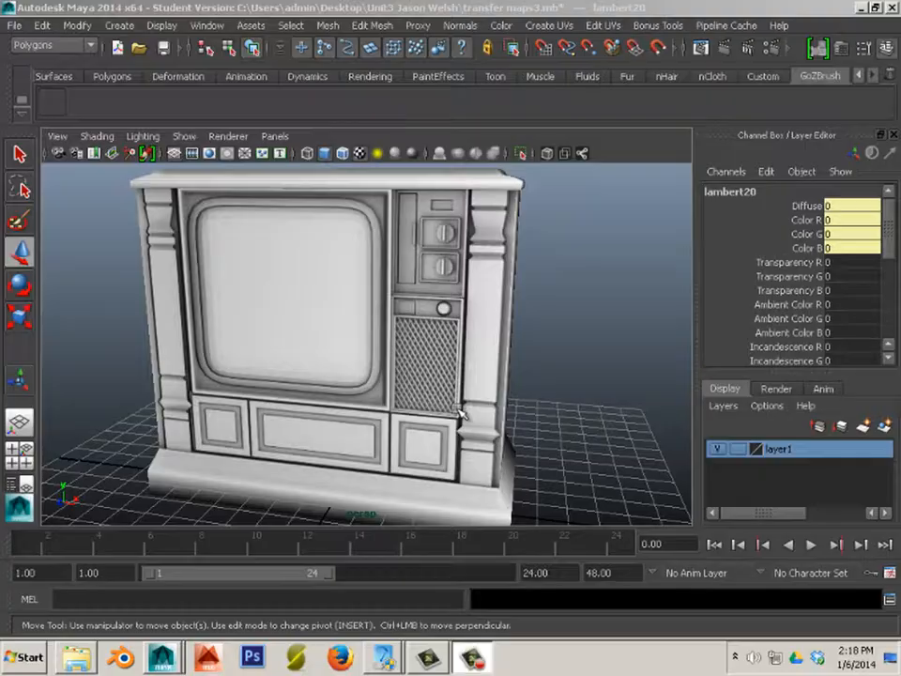
Examine the higher-quality occlusion bake on the low-poly cabinet's front, side and top, with the cabinet selected.
{"action": "left_click_drag", "start_coordinate": [460, 412], "coordinate": [418, 394], "text": "alt"}
{"action": "right_click_drag", "start_coordinate": [418, 394], "coordinate": [405, 378], "text": "alt"}
{"action": "left_click_drag", "start_coordinate": [398, 381], "coordinate": [386, 347], "text": "alt"}
{"action": "right_click_drag", "start_coordinate": [386, 347], "coordinate": [396, 384], "text": "alt"}
{"action": "left_click_drag", "start_coordinate": [396, 384], "coordinate": [441, 375], "text": "alt"}
{"action": "left_click", "coordinate": [405, 362]}
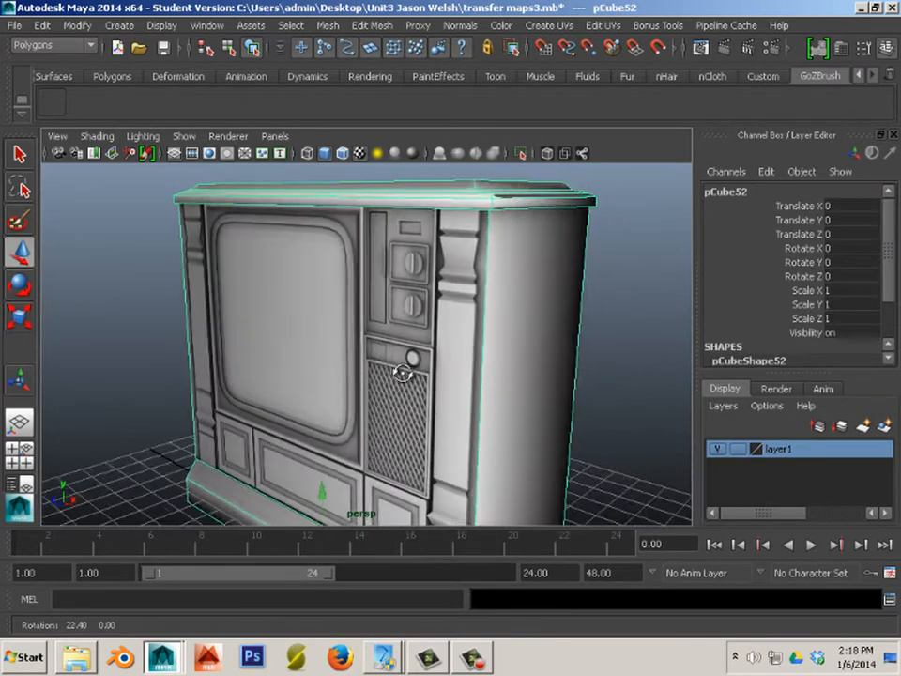
{"action": "right_click_drag", "start_coordinate": [441, 376], "coordinate": [497, 400], "text": "alt"}
{"action": "middle_click_drag", "start_coordinate": [447, 390], "coordinate": [452, 436], "text": "alt"}
{"action": "right_click_drag", "start_coordinate": [453, 436], "coordinate": [325, 400], "text": "alt"}
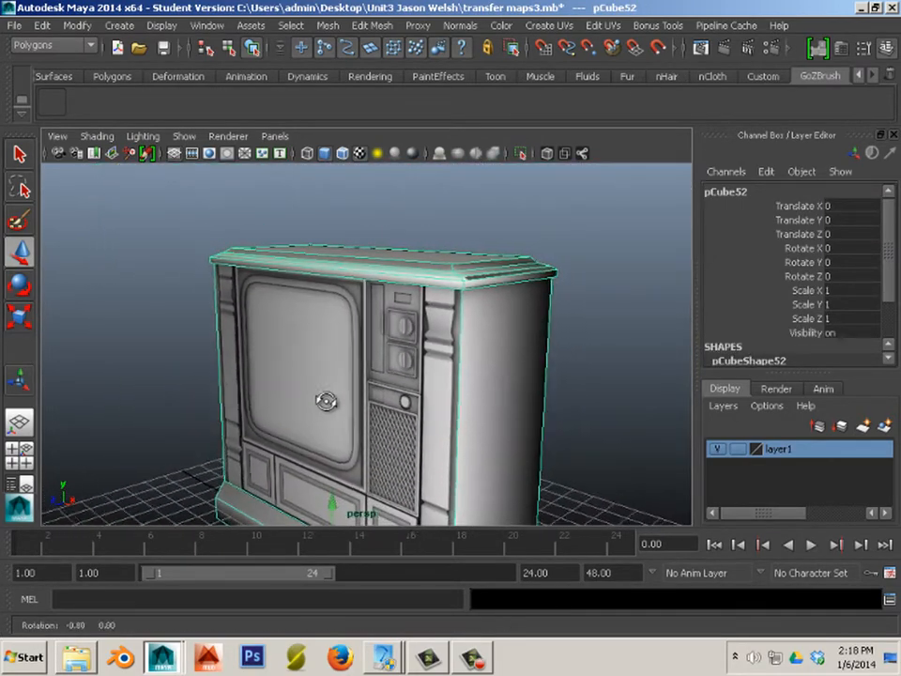
{"action": "left_click_drag", "start_coordinate": [326, 400], "coordinate": [389, 396], "text": "alt"}
Open the selected cabinet's UV layout in the UV Texture Editor and inspect the baked occlusion map.
{"action": "left_click", "coordinate": [202, 25]}
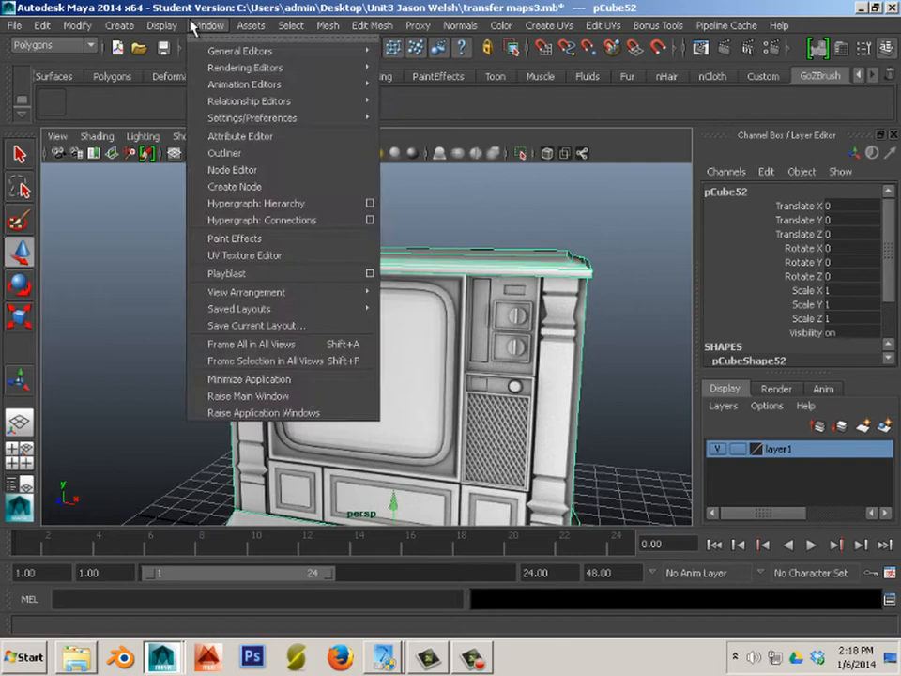
{"action": "left_click", "coordinate": [258, 257]}
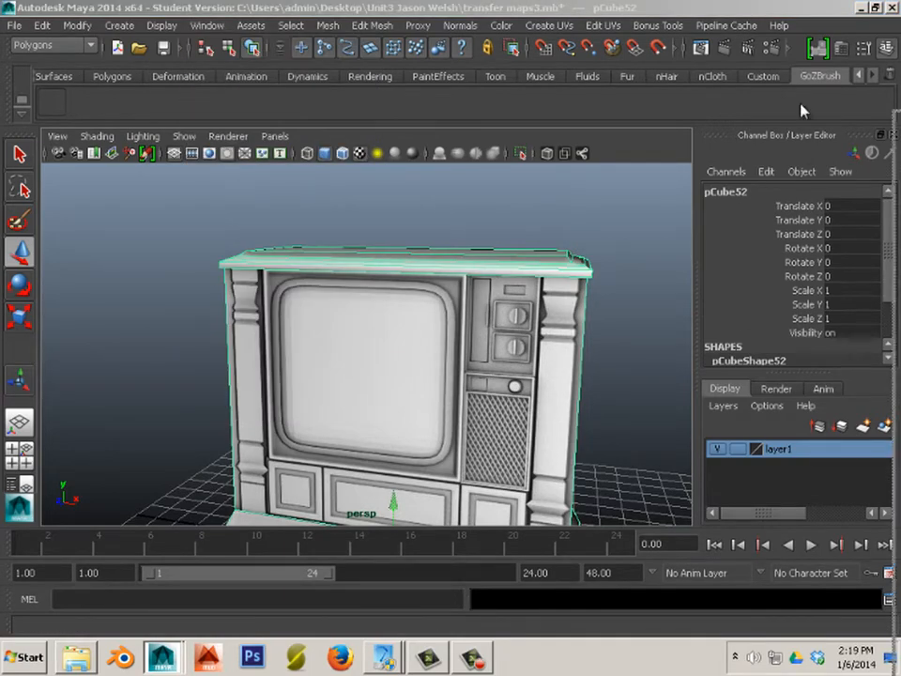
{"action": "left_click_drag", "start_coordinate": [230, 20], "coordinate": [216, 16]}
{"action": "scroll", "coordinate": [276, 258], "scroll_direction": "down", "scroll_amount": 1}
{"action": "middle_click_drag", "start_coordinate": [245, 262], "coordinate": [381, 299], "text": "alt"}
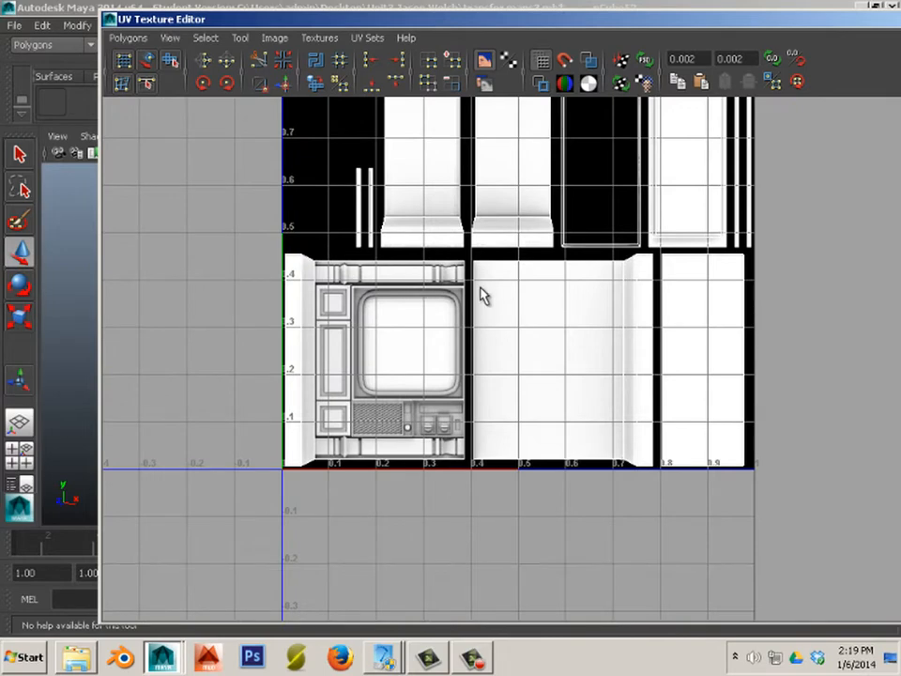
Rotate the UV shell over the television front image 90 degrees counterclockwise.
{"action": "right_click_drag", "start_coordinate": [476, 293], "coordinate": [535, 292]}
{"action": "middle_click_drag", "start_coordinate": [515, 257], "coordinate": [513, 319], "text": "alt"}
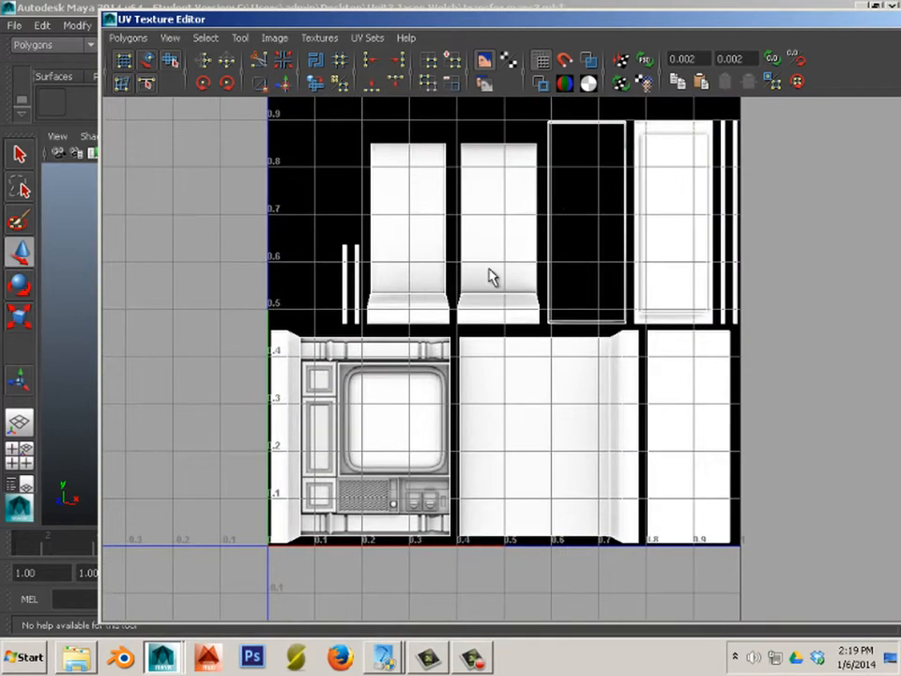
{"action": "left_click_drag", "start_coordinate": [279, 364], "coordinate": [456, 570]}
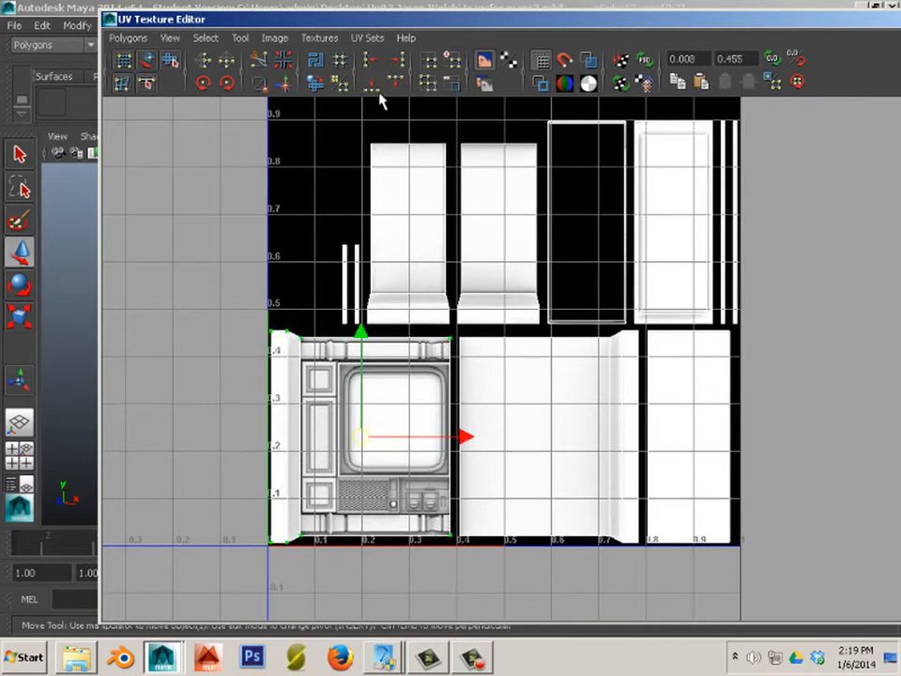
{"action": "left_click", "coordinate": [204, 85]}
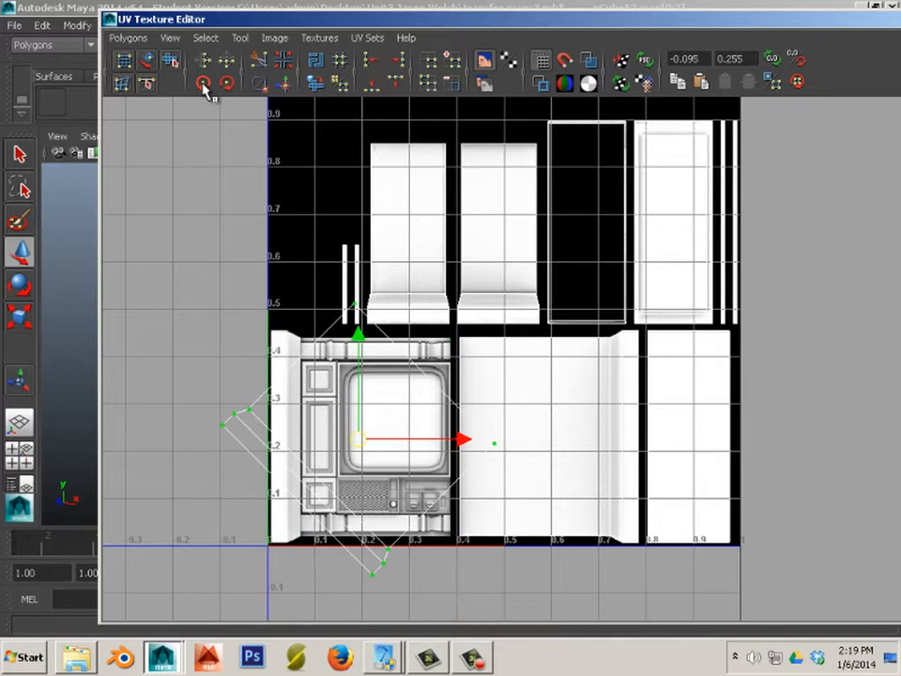
{"action": "left_click", "coordinate": [204, 85]}
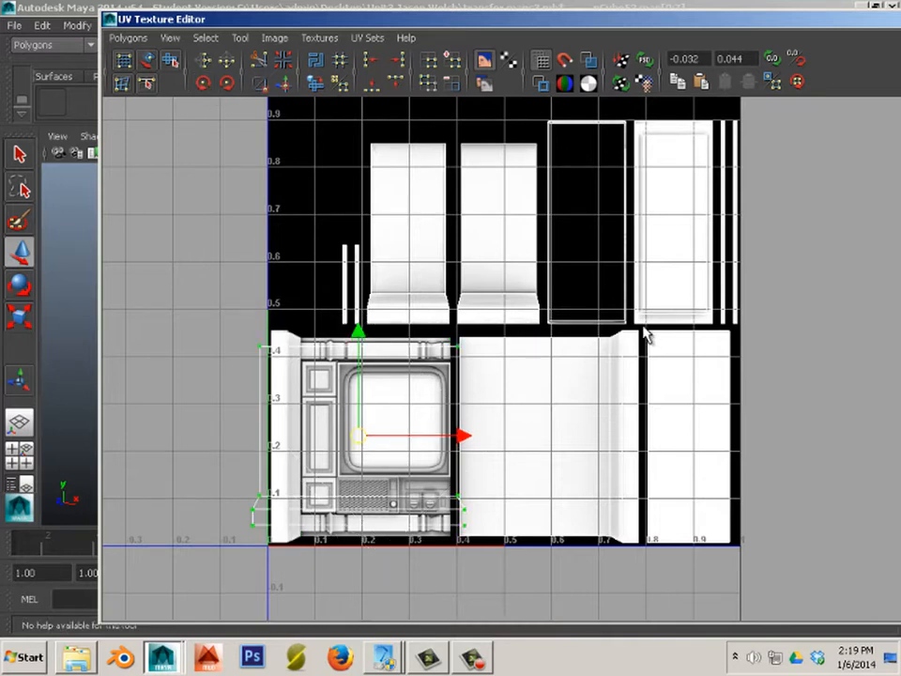
Rotate the large UV shell just beside the television front shell 90 degrees clockwise.
{"action": "left_click_drag", "start_coordinate": [644, 329], "coordinate": [548, 577]}
{"action": "right_click_drag", "start_coordinate": [616, 538], "coordinate": [655, 516], "text": "ctrl"}
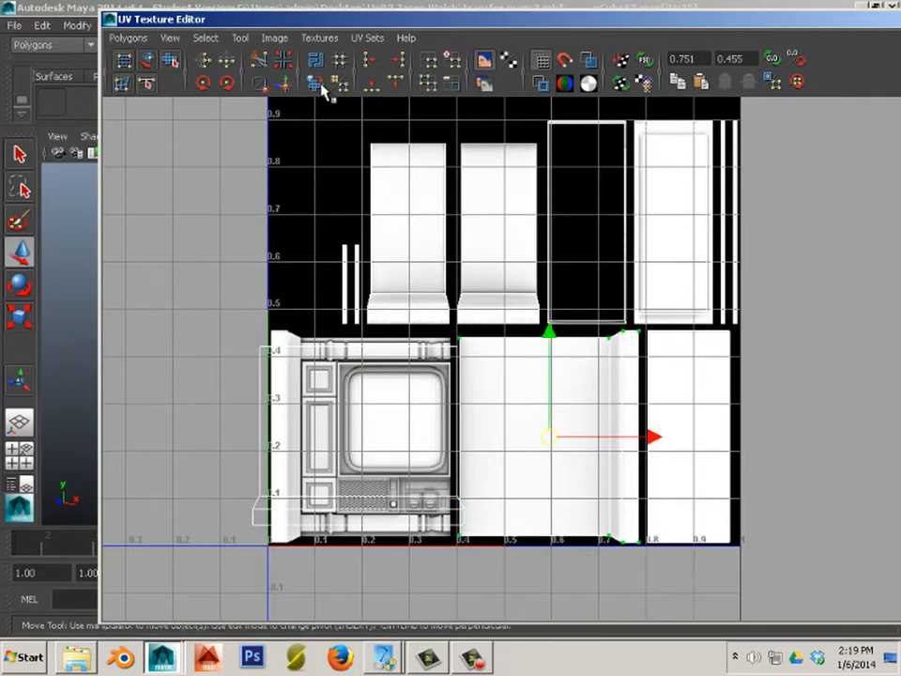
{"action": "left_click", "coordinate": [227, 85]}
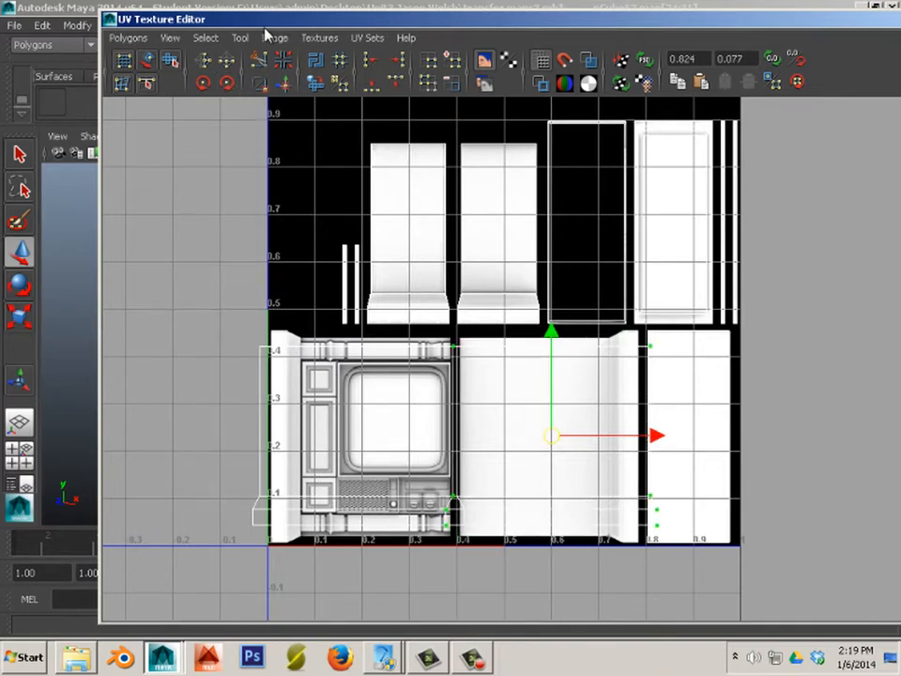
Lay out all UV shells with the Layout rotation option set to None.
{"action": "scroll", "coordinate": [458, 230], "scroll_direction": "down", "scroll_amount": 2}
{"action": "right_click_drag", "start_coordinate": [469, 248], "coordinate": [531, 242]}
{"action": "left_click_drag", "start_coordinate": [280, 139], "coordinate": [762, 584]}
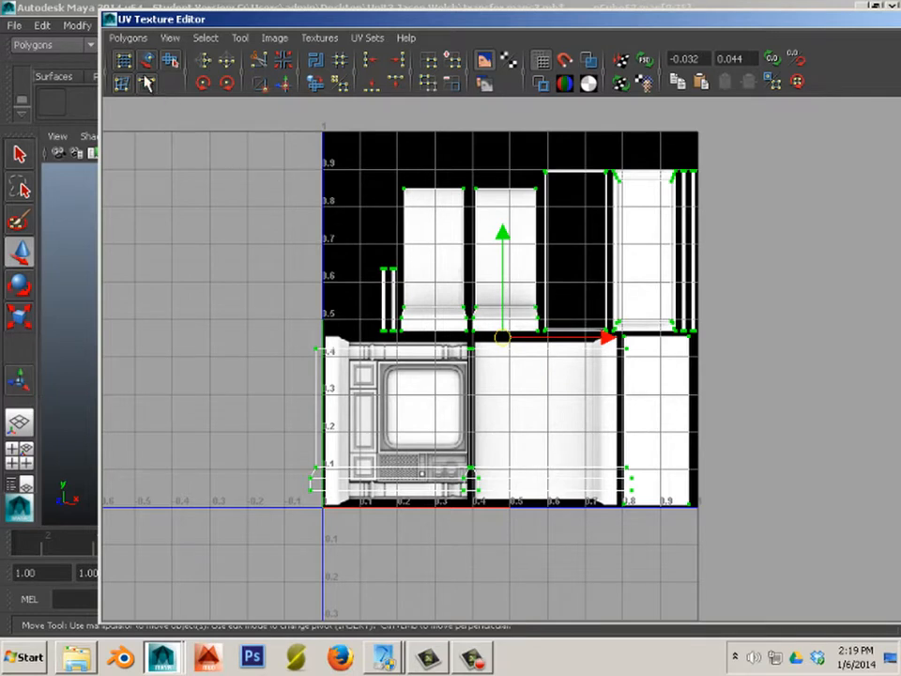
{"action": "left_click", "coordinate": [127, 40]}
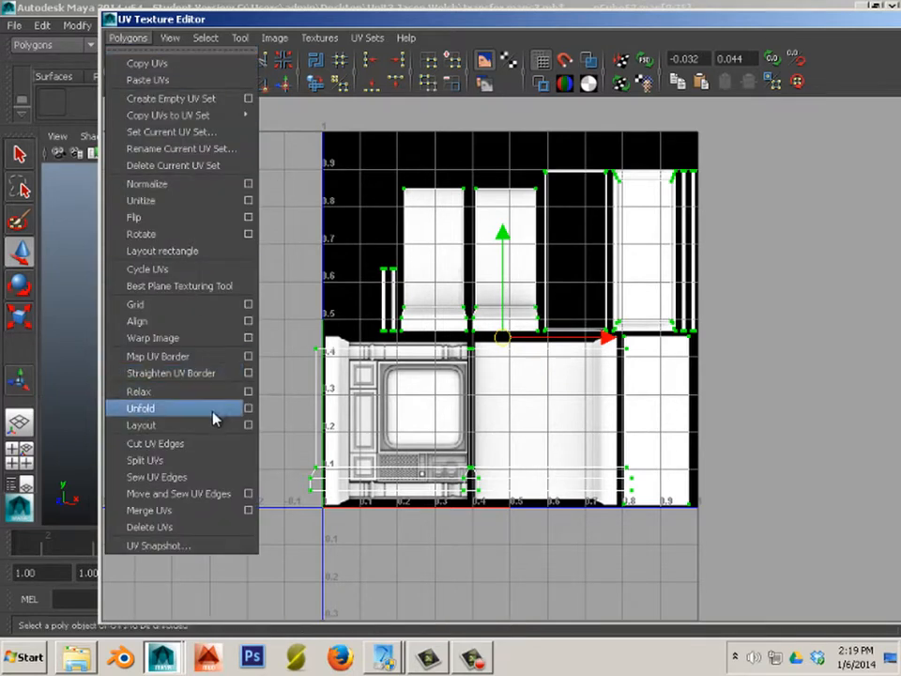
{"action": "left_click", "coordinate": [248, 427]}
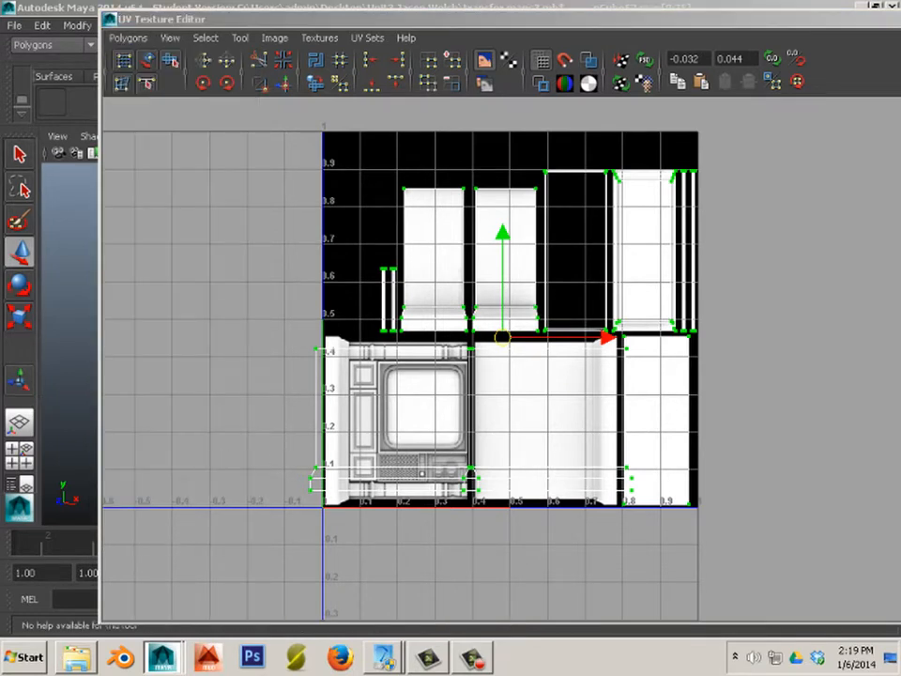
{"action": "scroll", "coordinate": [624, 324], "scroll_direction": "down", "scroll_amount": 5}
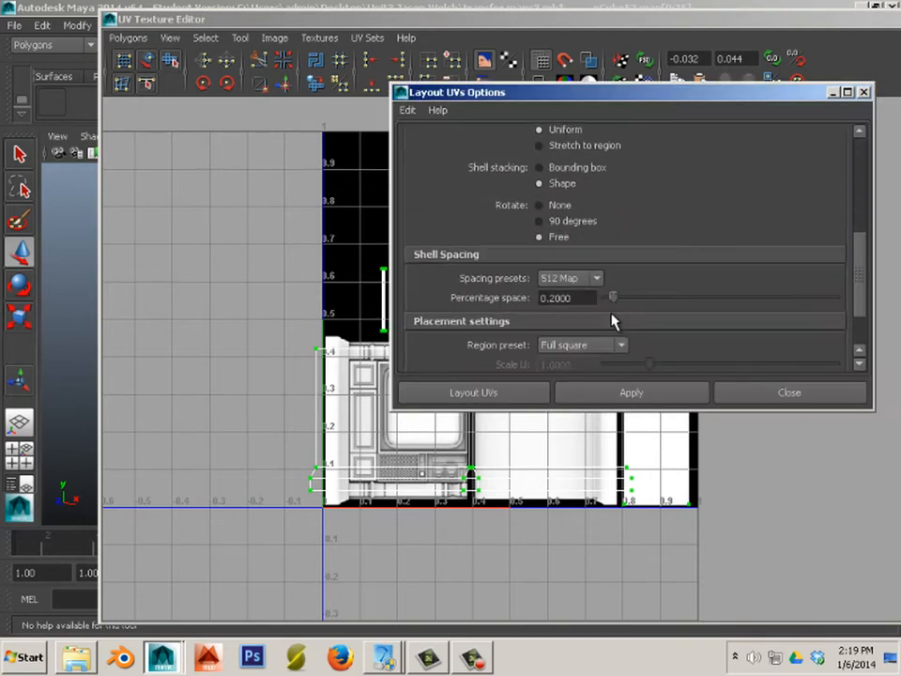
{"action": "left_click", "coordinate": [538, 206]}
{"action": "left_click", "coordinate": [610, 389]}
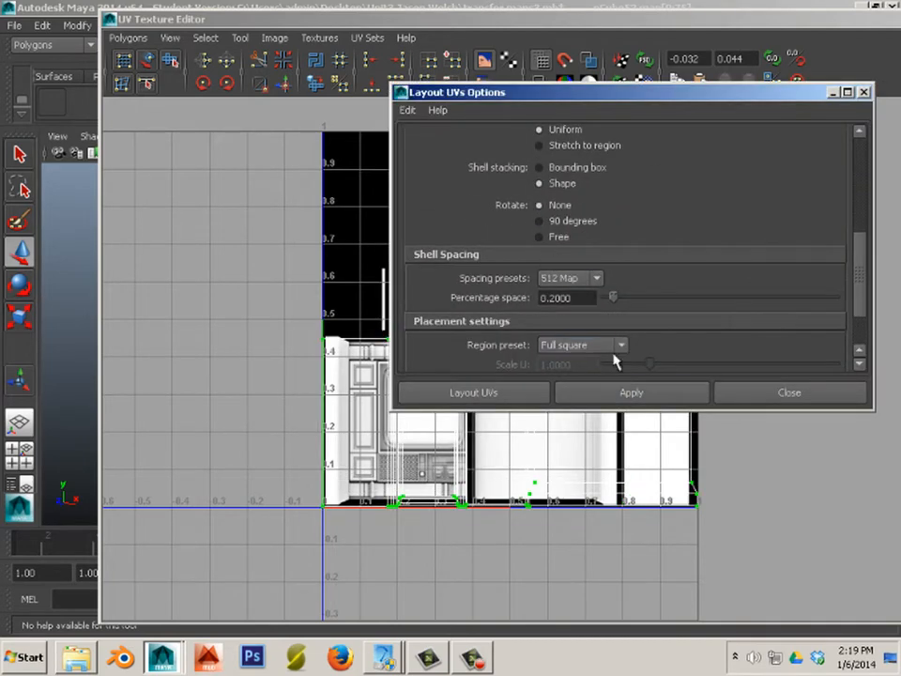
{"action": "left_click", "coordinate": [863, 93]}
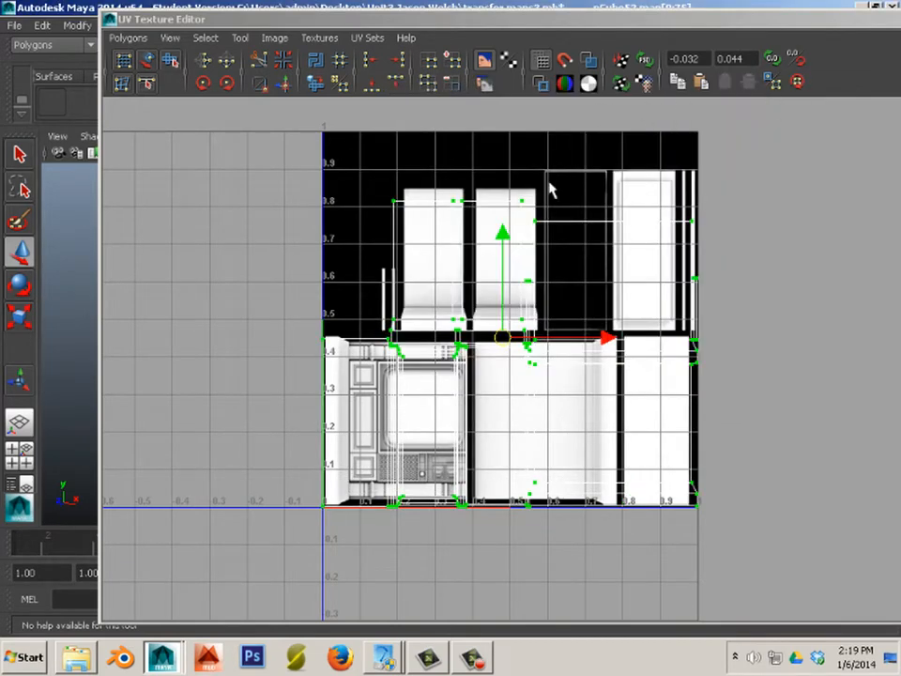
Dim the background texture image behind the UV shells.
{"action": "left_click", "coordinate": [276, 38]}
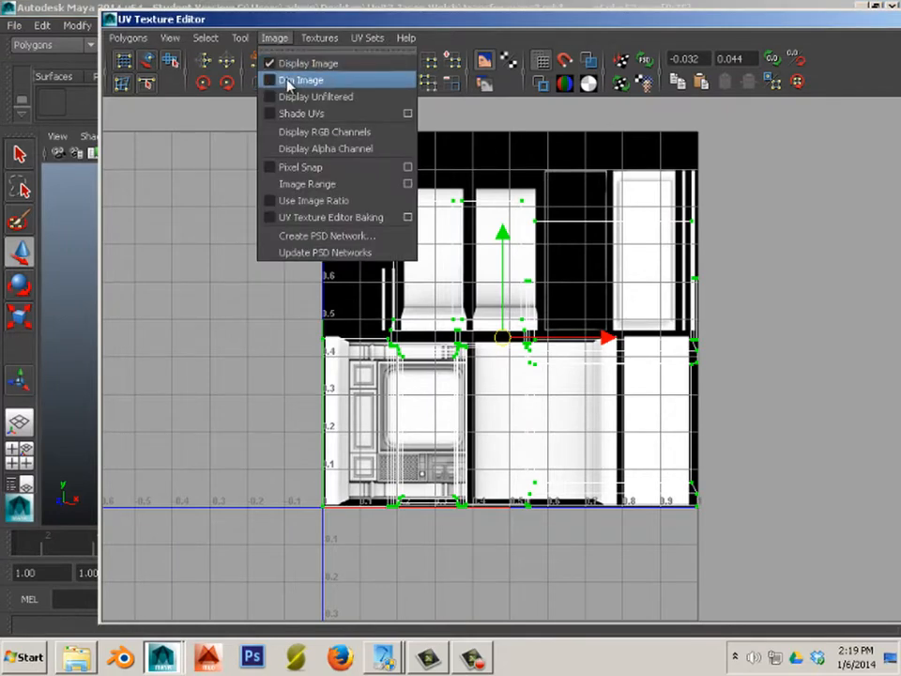
{"action": "left_click", "coordinate": [289, 82]}
{"action": "left_click", "coordinate": [468, 241]}
{"action": "scroll", "coordinate": [473, 249], "scroll_direction": "up", "scroll_amount": 3}
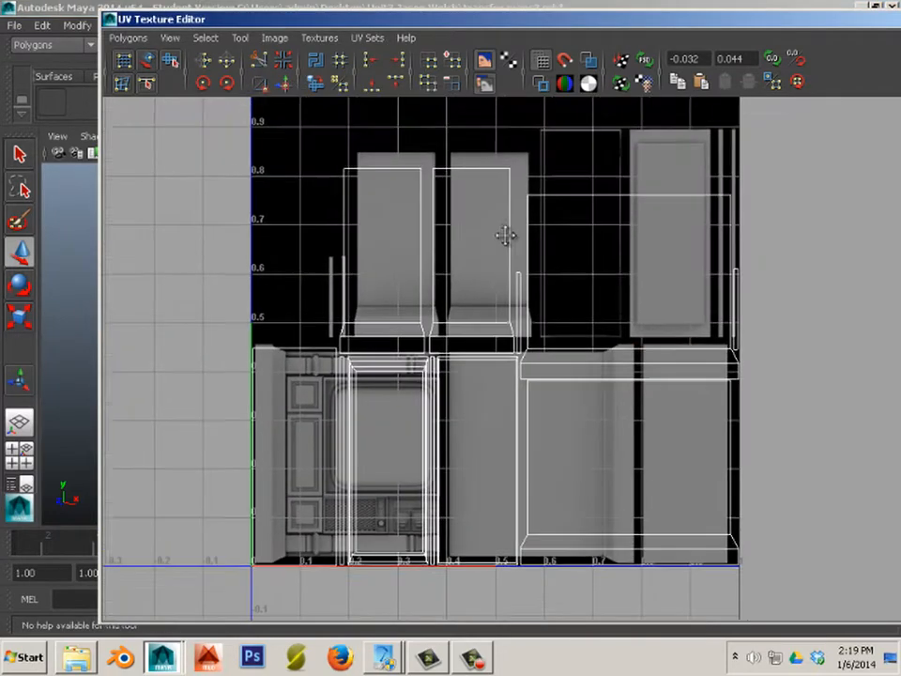
{"action": "middle_click_drag", "start_coordinate": [504, 235], "coordinate": [478, 240], "text": "alt"}
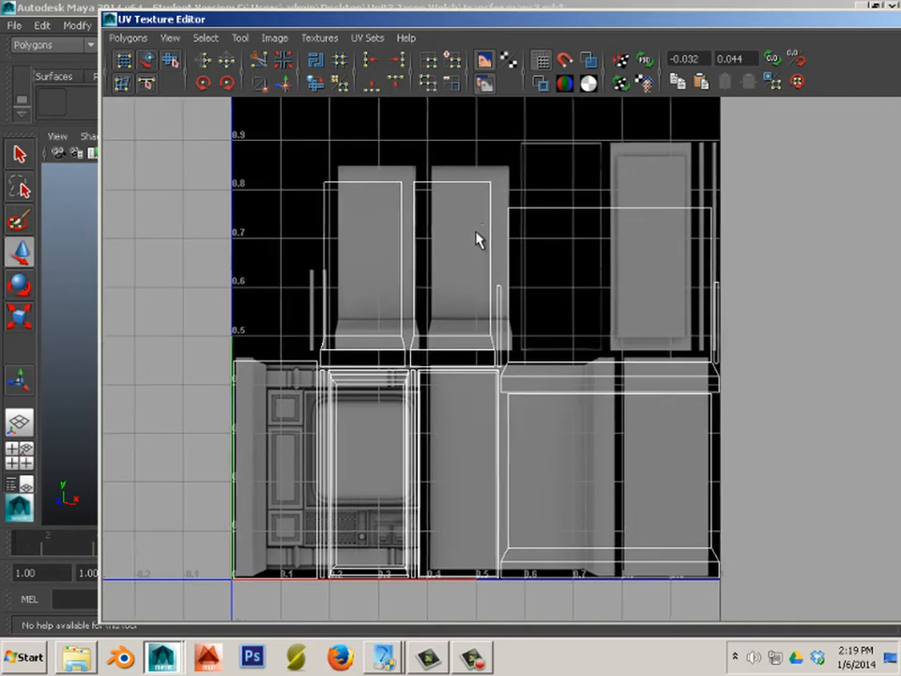
Examine the framed panel shell overlapping the television image, picking a UV at its upper-left inner corner.
{"action": "scroll", "coordinate": [470, 248], "scroll_direction": "up", "scroll_amount": 1}
{"action": "middle_click_drag", "start_coordinate": [367, 341], "coordinate": [501, 276], "text": "alt"}
{"action": "scroll", "coordinate": [491, 299], "scroll_direction": "up", "scroll_amount": 5}
{"action": "right_click_drag", "start_coordinate": [392, 281], "coordinate": [431, 277]}
{"action": "scroll", "coordinate": [403, 271], "scroll_direction": "down", "scroll_amount": 3}
{"action": "left_click", "coordinate": [411, 299]}
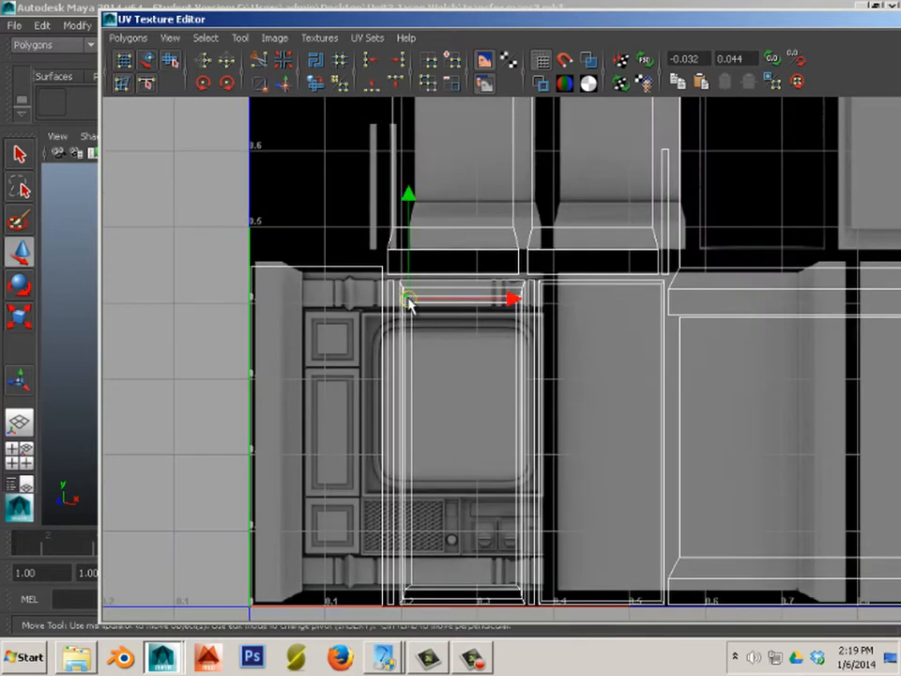
{"action": "scroll", "coordinate": [512, 338], "scroll_direction": "down", "scroll_amount": 4}
{"action": "middle_click_drag", "start_coordinate": [454, 413], "coordinate": [452, 418], "text": "alt"}
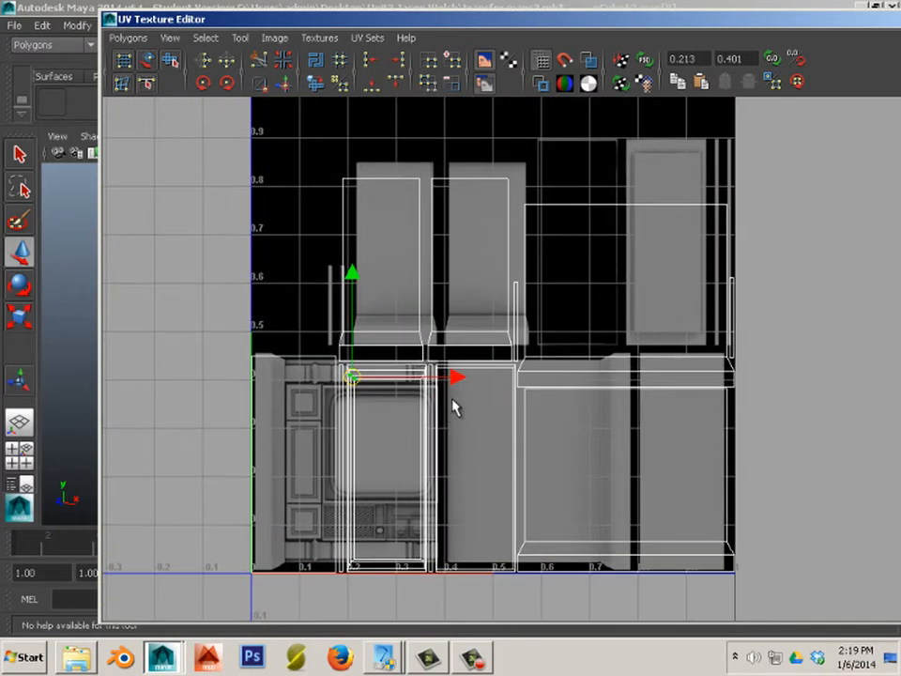
{"action": "scroll", "coordinate": [453, 400], "scroll_direction": "up", "scroll_amount": 2}
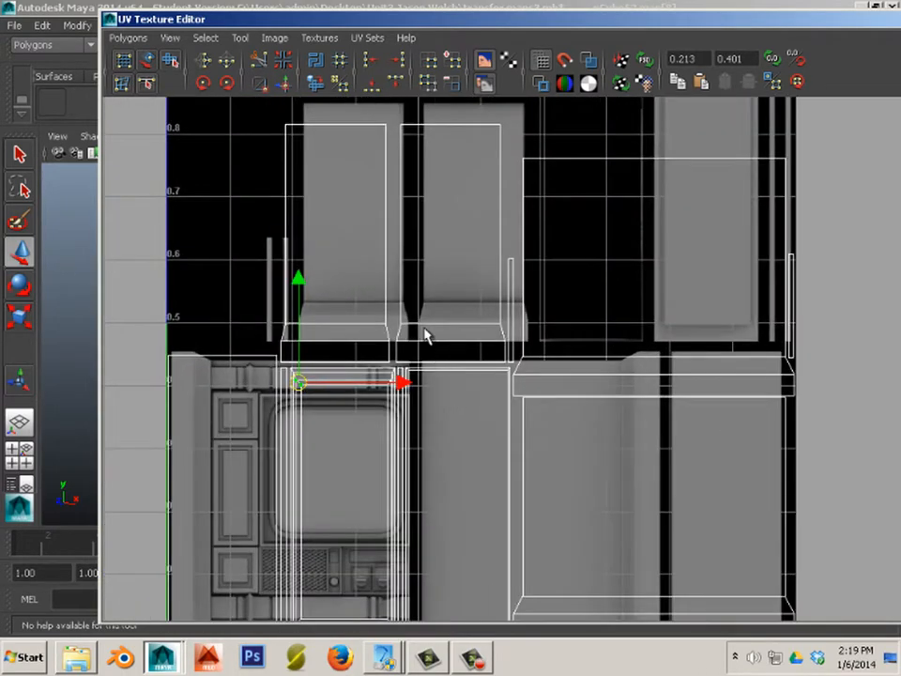
Choose the map1 UV set and switch the displayed texture to pCube52 | lambert20SG.
{"action": "left_click", "coordinate": [366, 38]}
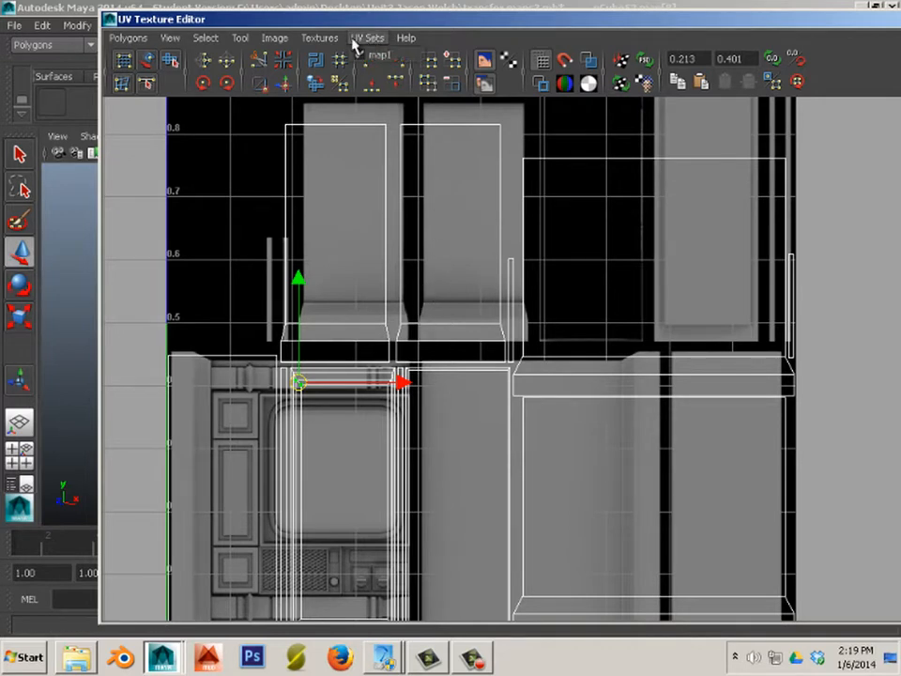
{"action": "left_click", "coordinate": [364, 56]}
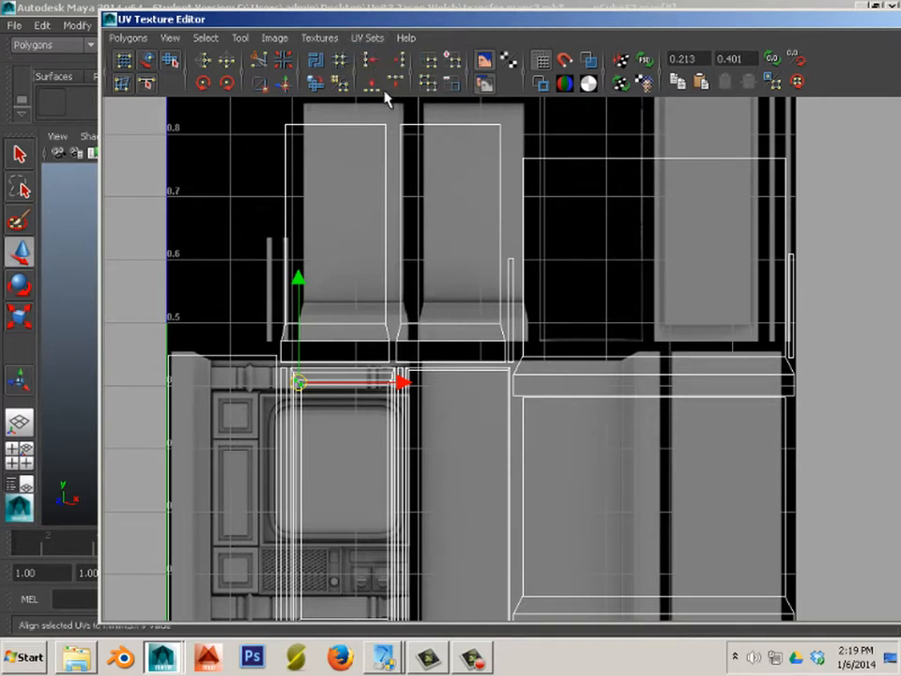
{"action": "left_click", "coordinate": [359, 38]}
{"action": "left_click", "coordinate": [362, 57]}
{"action": "left_click", "coordinate": [319, 38]}
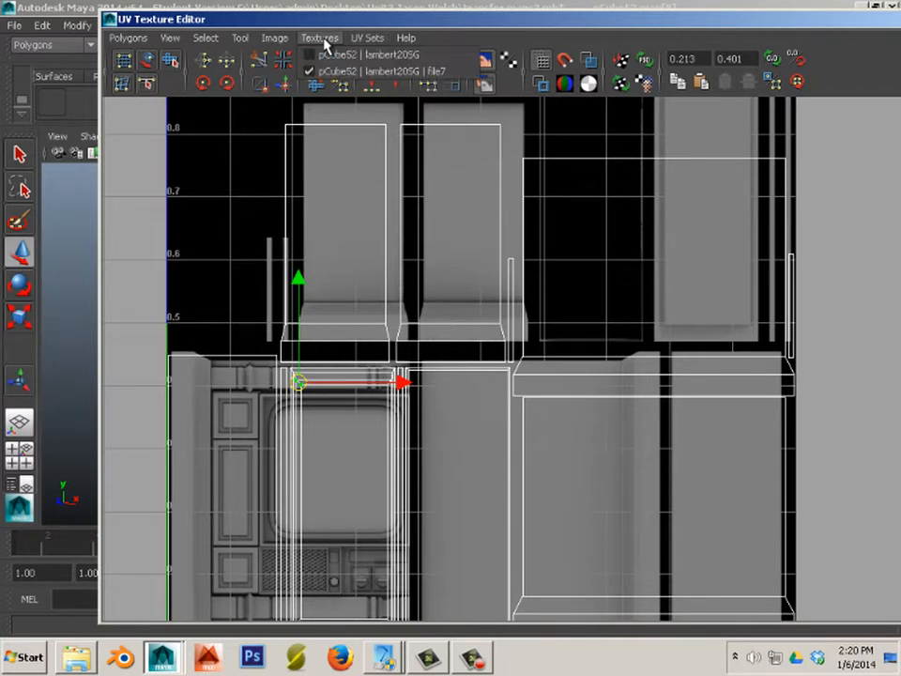
{"action": "left_click", "coordinate": [310, 72]}
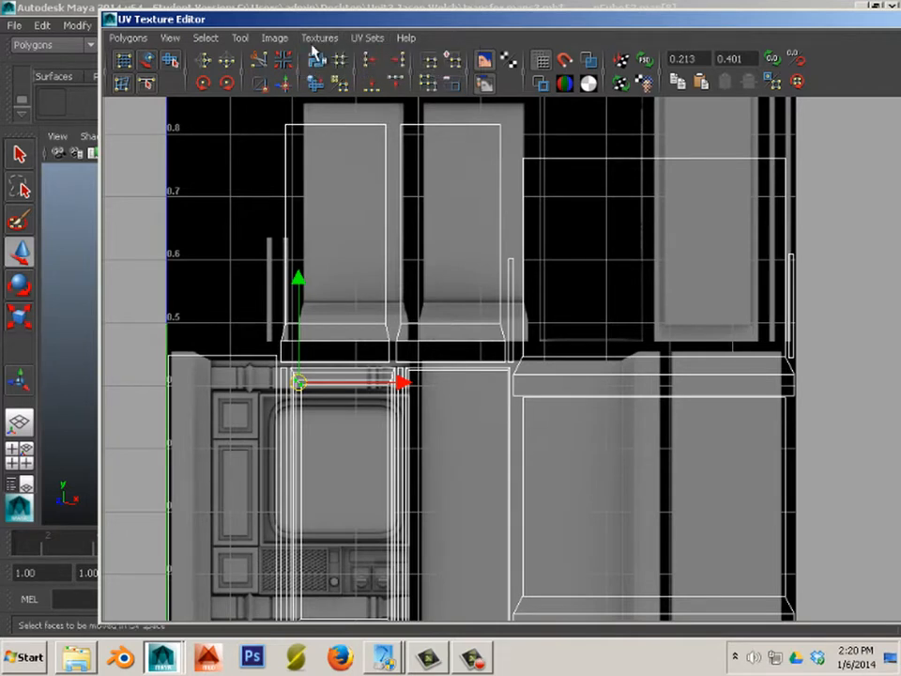
{"action": "left_click", "coordinate": [319, 38]}
{"action": "left_click", "coordinate": [317, 56]}
{"action": "left_click", "coordinate": [317, 38]}
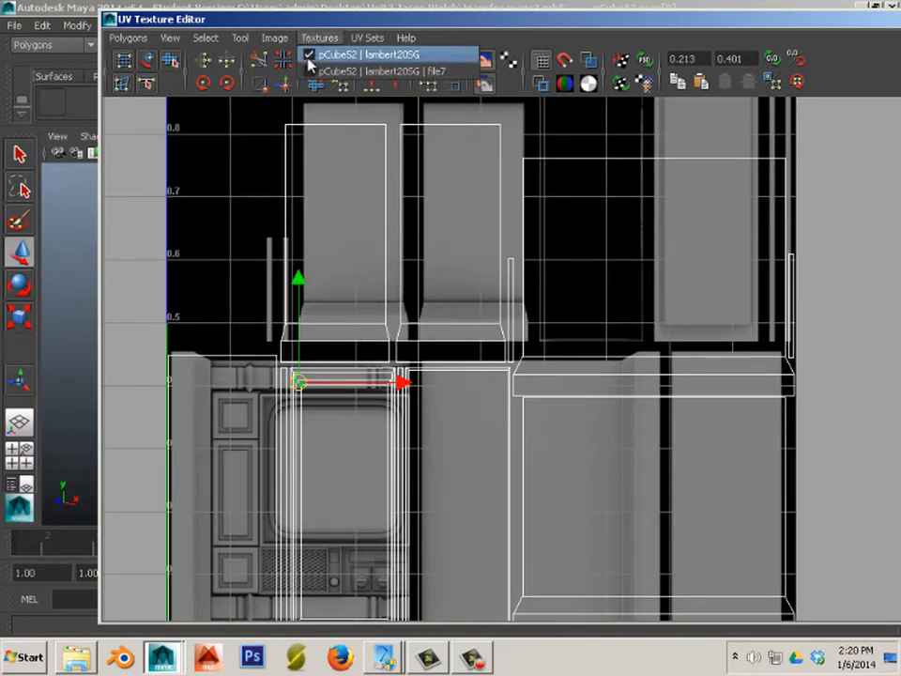
{"action": "left_click", "coordinate": [316, 56]}
{"action": "left_click", "coordinate": [315, 60]}
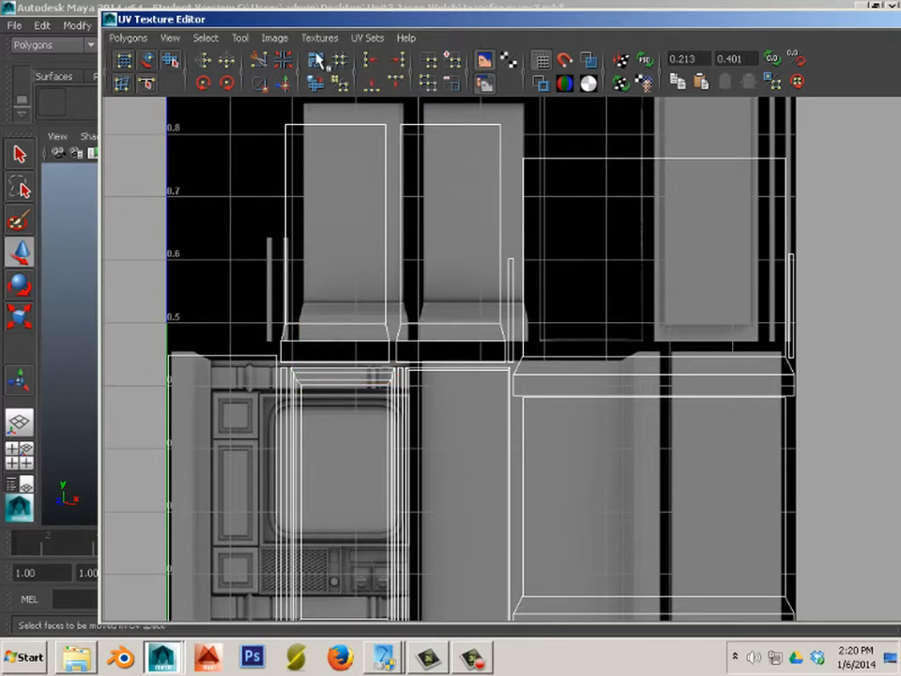
Turn off the texture image display so only the UV wireframes show.
{"action": "left_click", "coordinate": [274, 38]}
{"action": "left_click", "coordinate": [276, 64]}
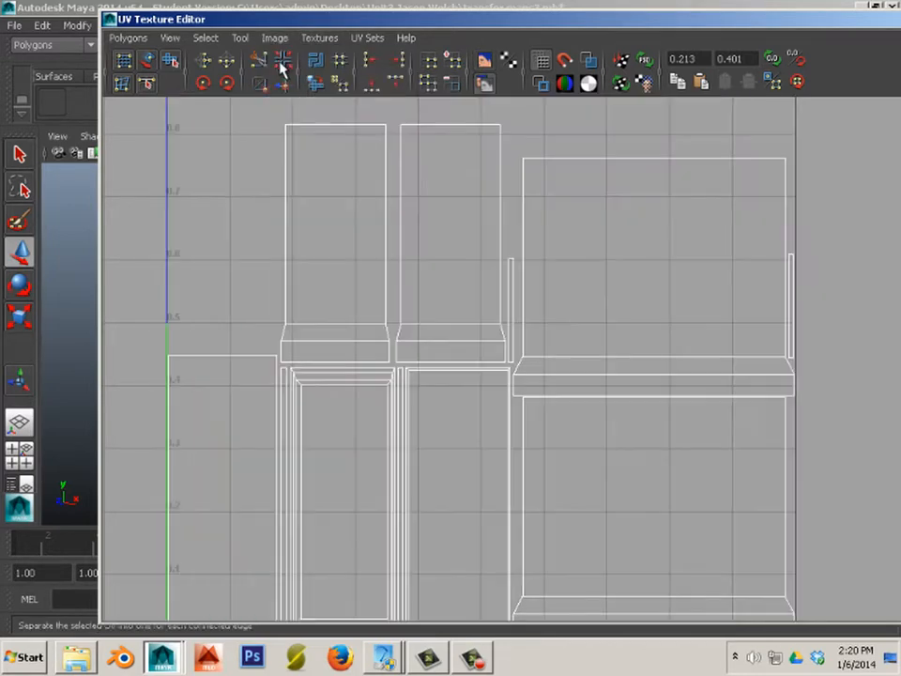
{"action": "right_click_drag", "start_coordinate": [711, 372], "coordinate": [615, 339], "text": "alt"}
{"action": "middle_click_drag", "start_coordinate": [614, 340], "coordinate": [706, 320], "text": "alt"}
{"action": "right_click_drag", "start_coordinate": [635, 333], "coordinate": [665, 338], "text": "alt"}
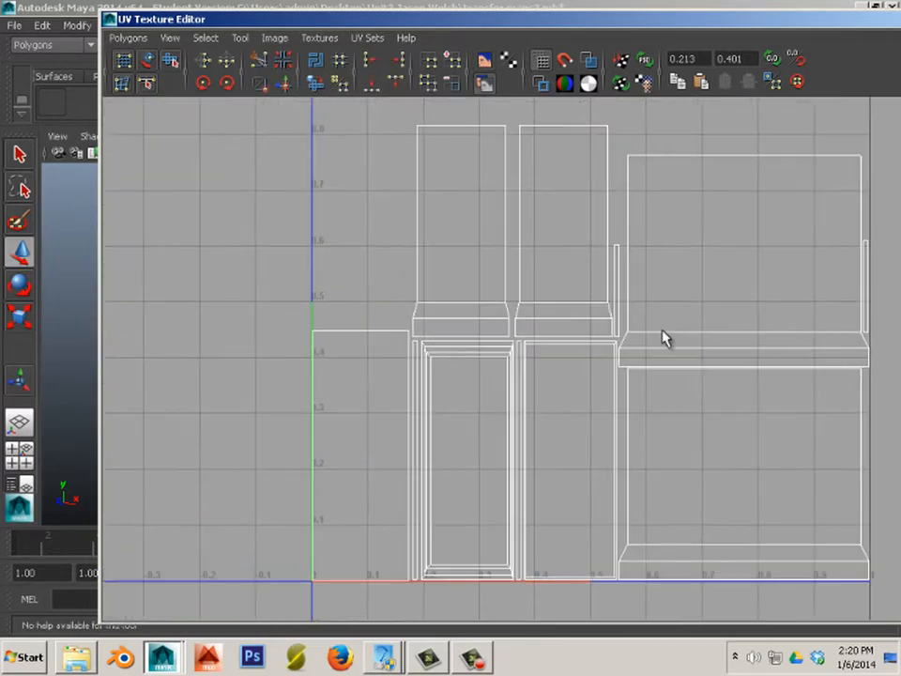
{"action": "middle_click_drag", "start_coordinate": [638, 327], "coordinate": [567, 300], "text": "alt"}
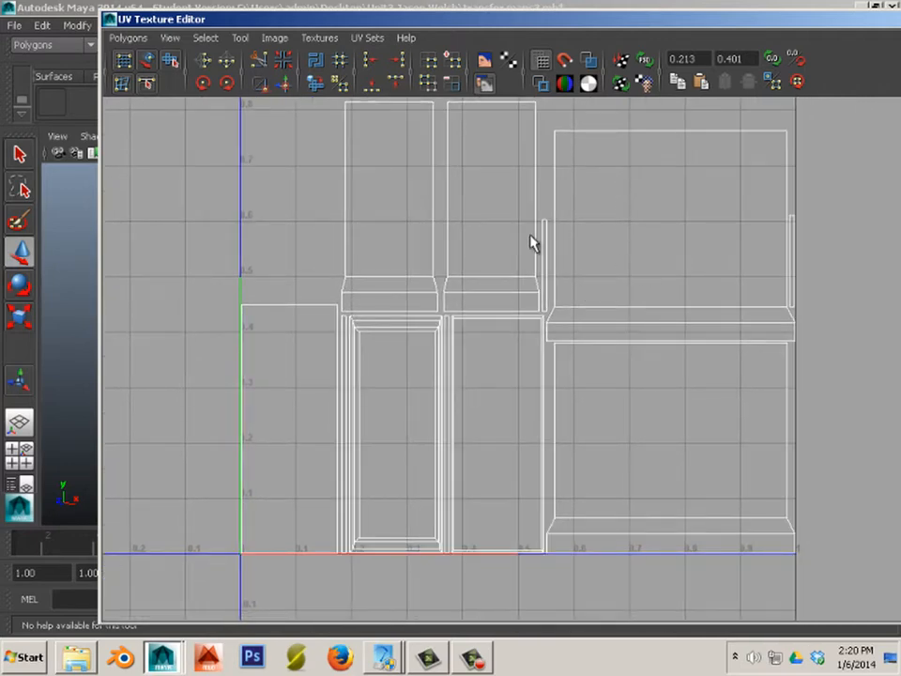
Move the narrow framed panel shell horizontally out of the 0 to 1 UV square into the empty area beside it.
{"action": "right_click_drag", "start_coordinate": [354, 364], "coordinate": [400, 362]}
{"action": "left_click_drag", "start_coordinate": [353, 377], "coordinate": [357, 329]}
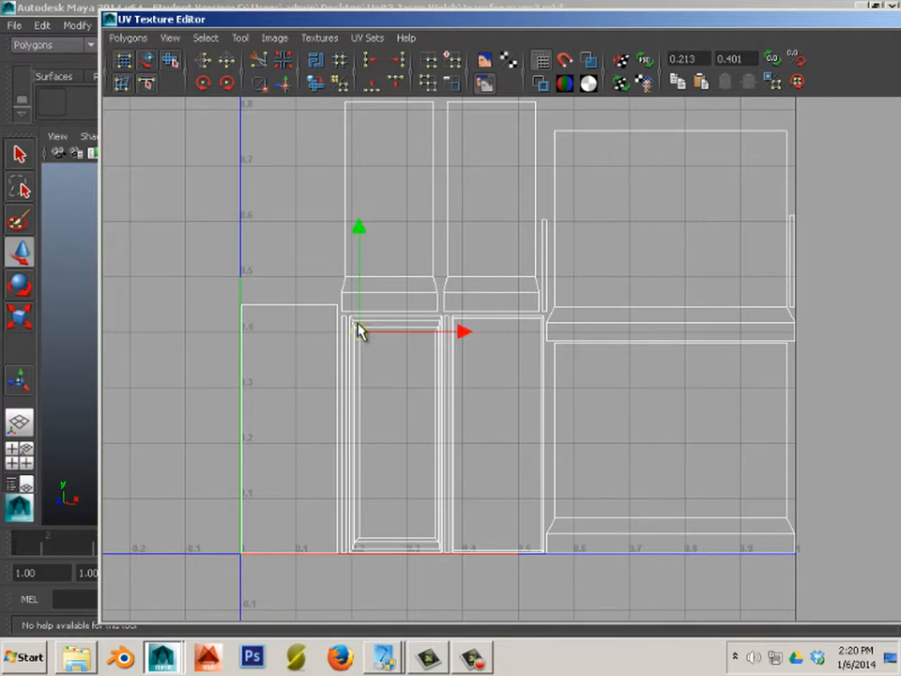
{"action": "right_click_drag", "start_coordinate": [358, 329], "coordinate": [428, 338], "text": "ctrl"}
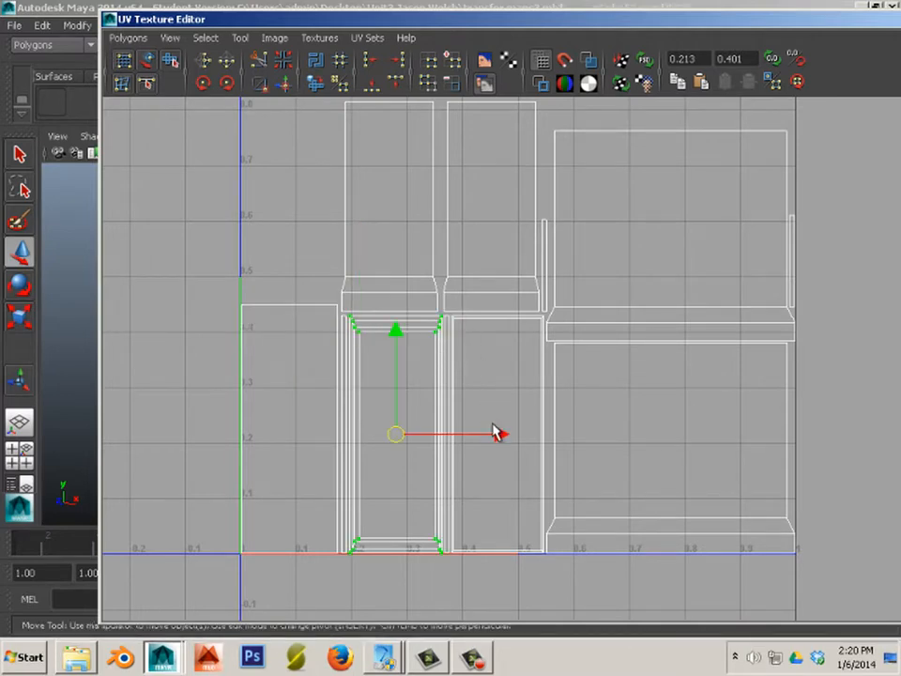
{"action": "left_click_drag", "start_coordinate": [497, 432], "coordinate": [129, 403]}
{"action": "middle_click_drag", "start_coordinate": [225, 387], "coordinate": [514, 385], "text": "alt"}
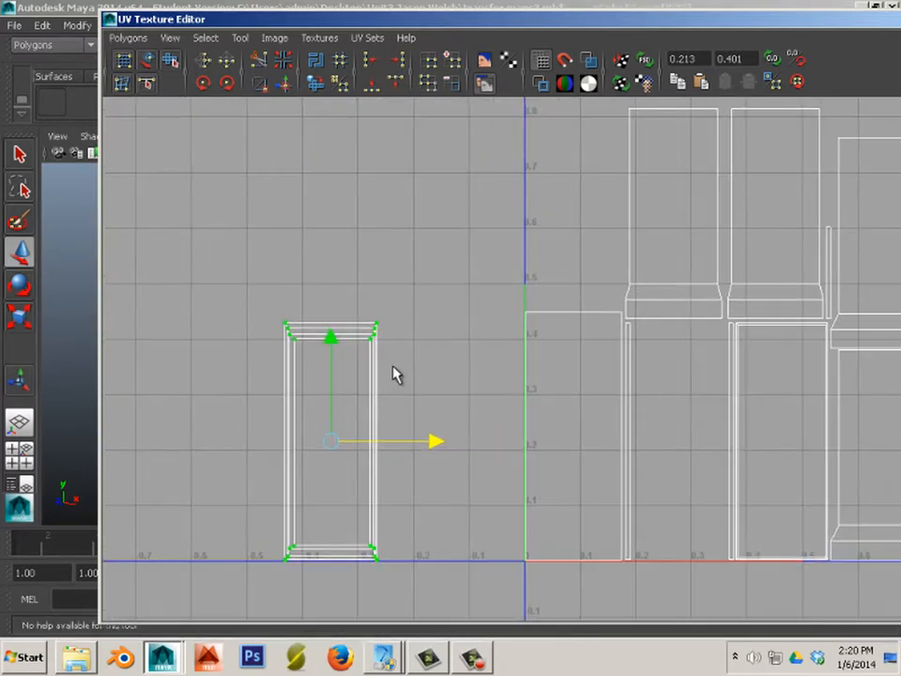
Select the upper border edges of the relocated framed panel shell in edge mode to locate their matching edges among the other shells.
{"action": "right_click_drag", "start_coordinate": [394, 366], "coordinate": [334, 314]}
{"action": "left_click", "coordinate": [331, 331]}
{"action": "left_click", "coordinate": [21, 156]}
{"action": "left_click", "coordinate": [23, 252]}
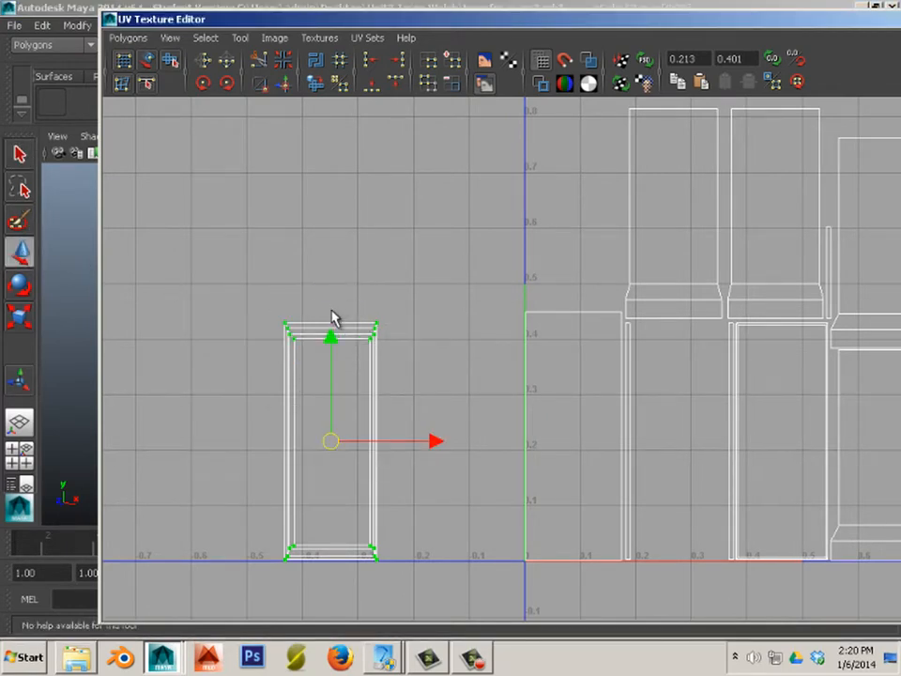
{"action": "left_click", "coordinate": [331, 336]}
{"action": "scroll", "coordinate": [347, 333], "scroll_direction": "up", "scroll_amount": 2}
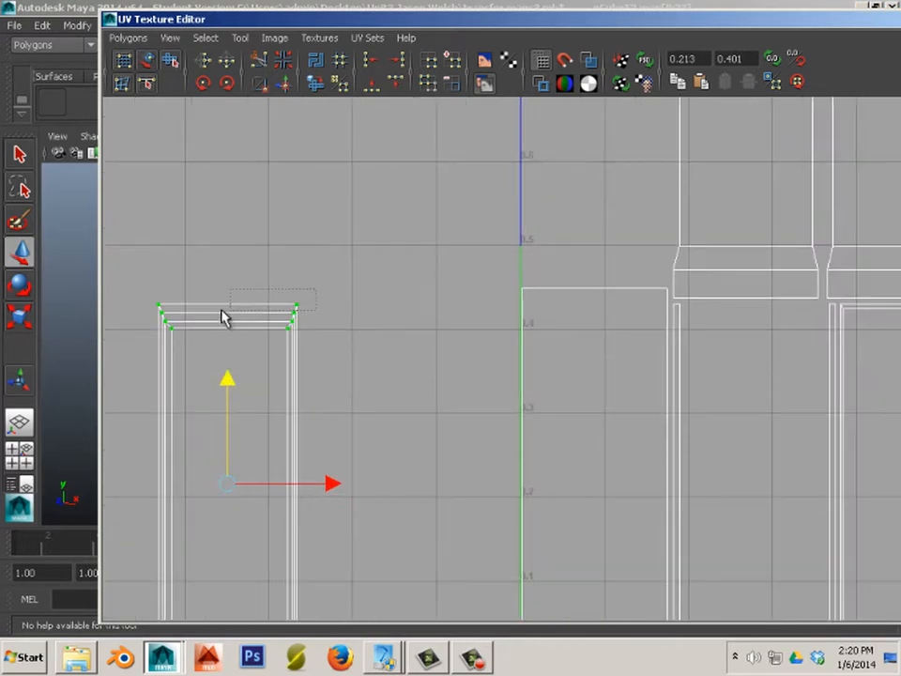
{"action": "left_click_drag", "start_coordinate": [223, 318], "coordinate": [225, 313]}
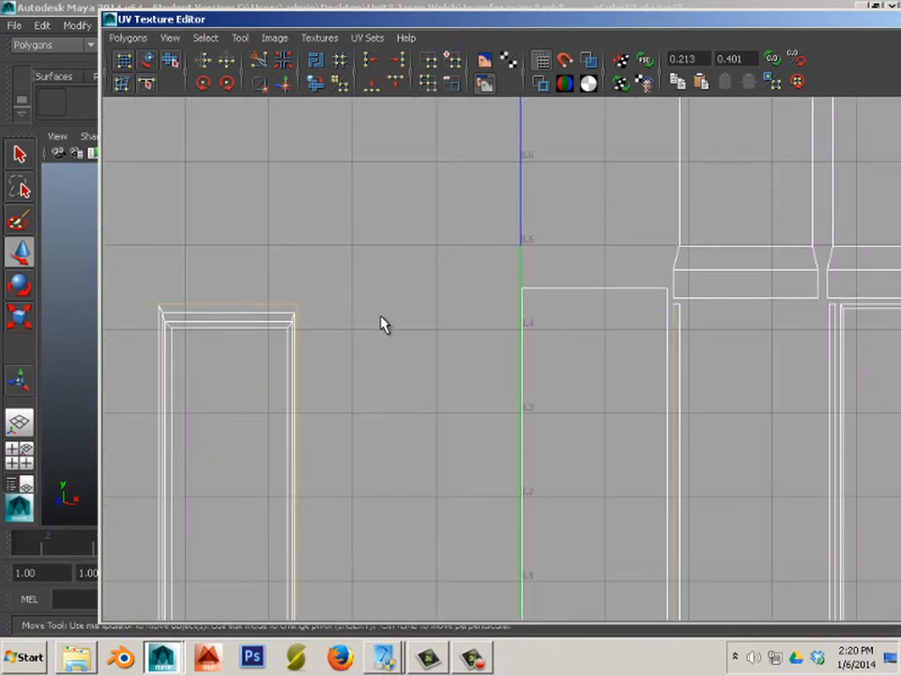
{"action": "scroll", "coordinate": [397, 350], "scroll_direction": "down", "scroll_amount": 2}
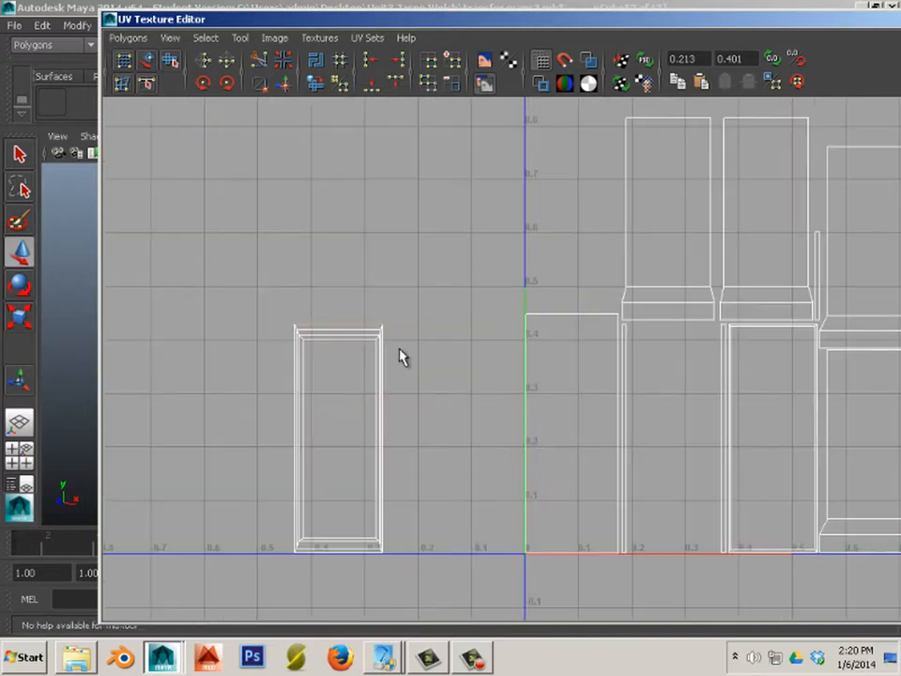
{"action": "middle_click_drag", "start_coordinate": [398, 350], "coordinate": [330, 364], "text": "alt"}
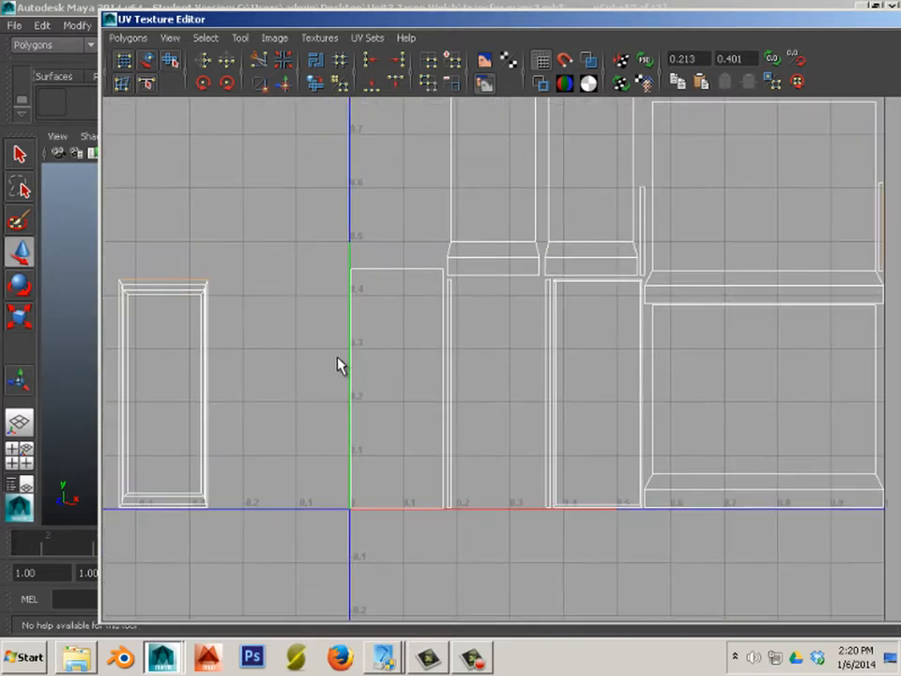
Move and sew the matching strips onto the top and bottom border edges of the narrow framed panel shell.
{"action": "middle_click_drag", "start_coordinate": [424, 374], "coordinate": [492, 418], "text": "alt"}
{"action": "middle_click_drag", "start_coordinate": [680, 339], "coordinate": [537, 358], "text": "alt"}
{"action": "right_click_drag", "start_coordinate": [752, 320], "coordinate": [675, 290], "text": "alt"}
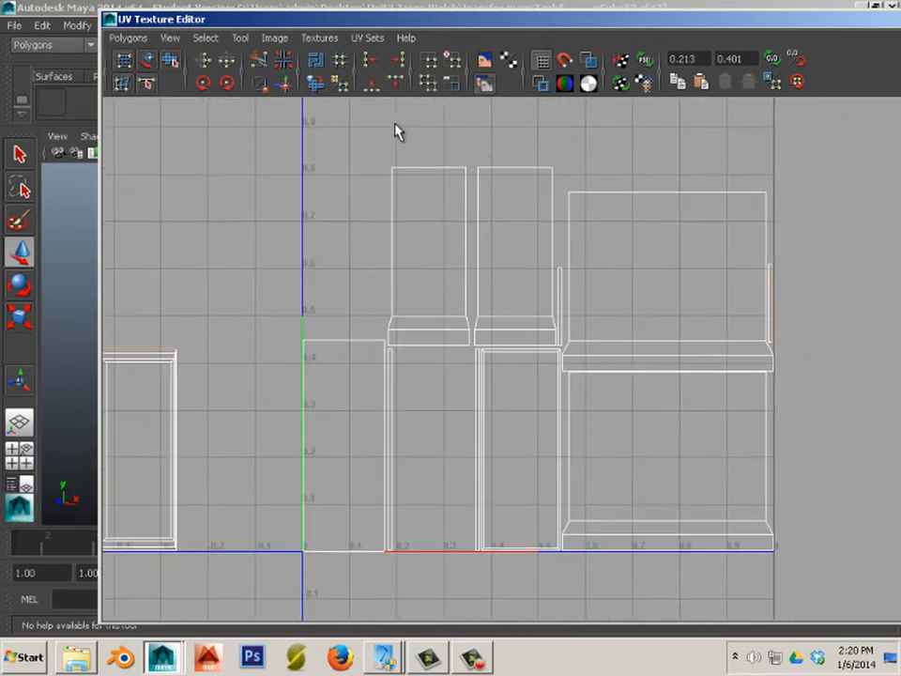
{"action": "middle_click_drag", "start_coordinate": [217, 345], "coordinate": [401, 278], "text": "alt"}
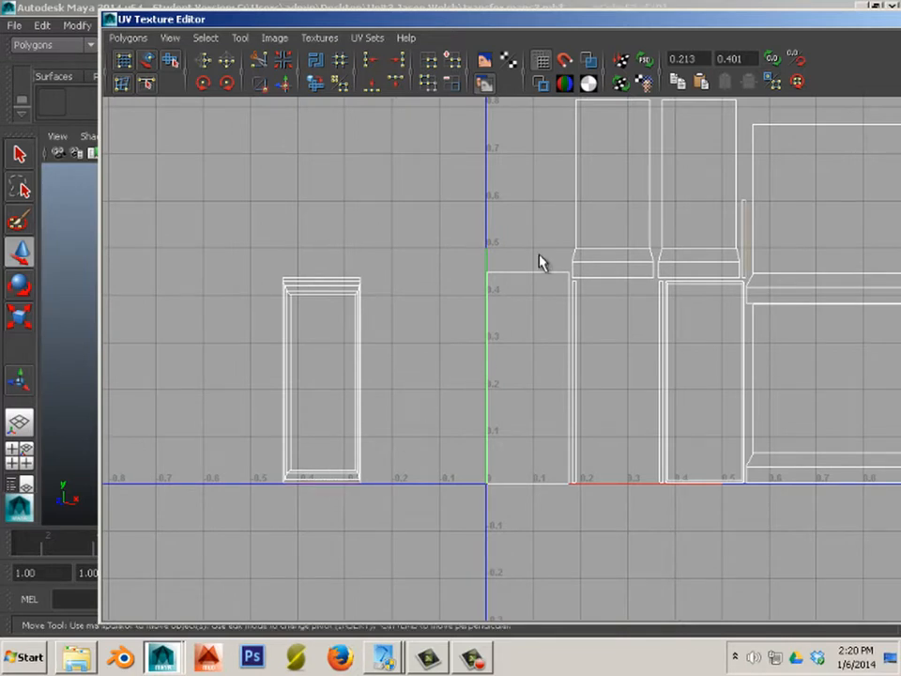
{"action": "left_click", "coordinate": [285, 85]}
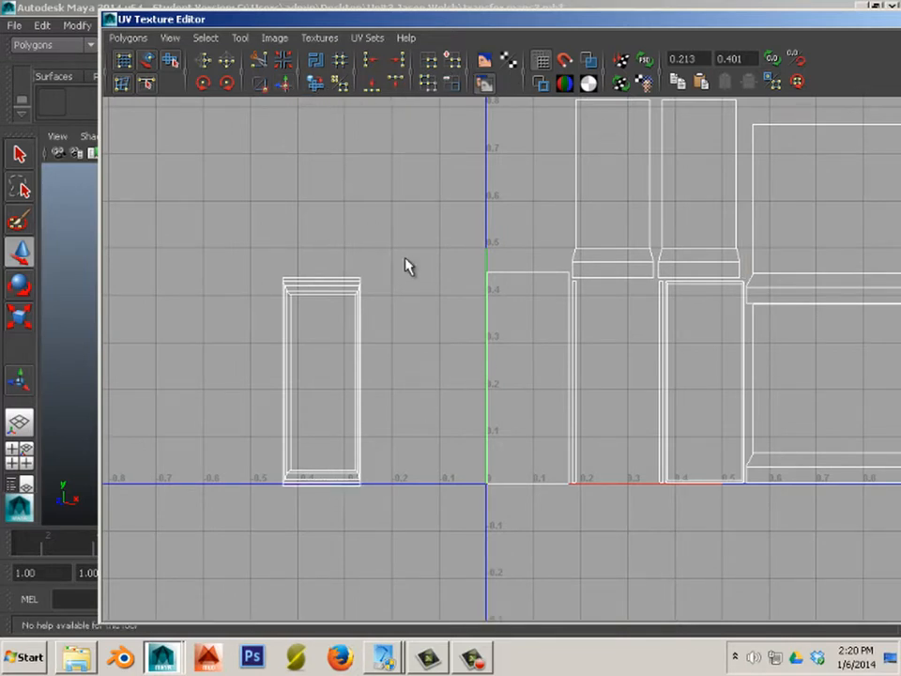
Move and sew the thin side strips onto both long vertical border edges of the framed panel shell.
{"action": "scroll", "coordinate": [294, 254], "scroll_direction": "up", "scroll_amount": 5}
{"action": "middle_click_drag", "start_coordinate": [293, 253], "coordinate": [698, 339], "text": "alt"}
{"action": "left_click_drag", "start_coordinate": [445, 285], "coordinate": [445, 287]}
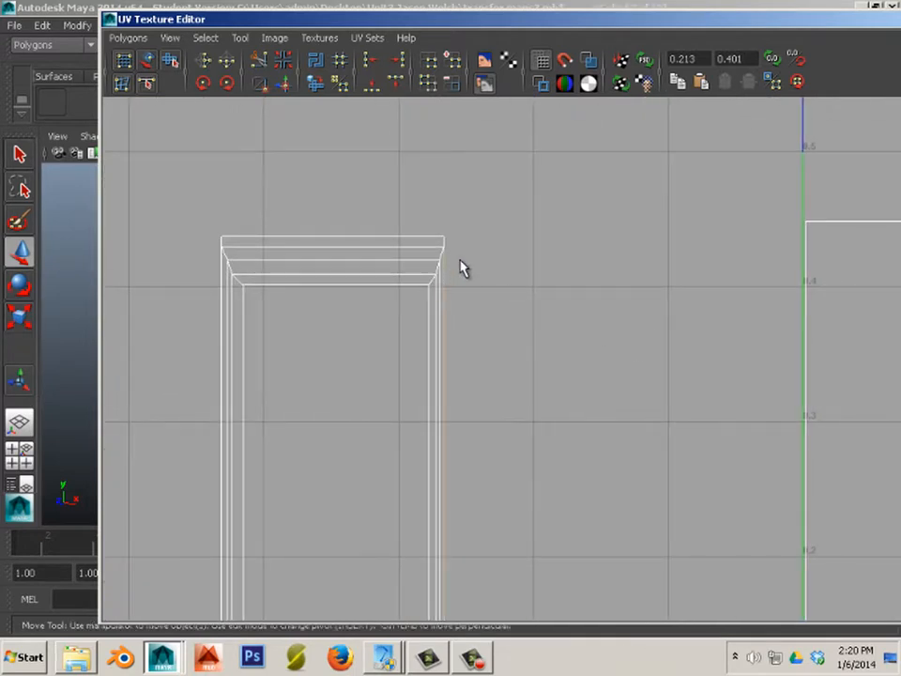
{"action": "middle_click_drag", "start_coordinate": [292, 136], "coordinate": [277, 268], "text": "alt"}
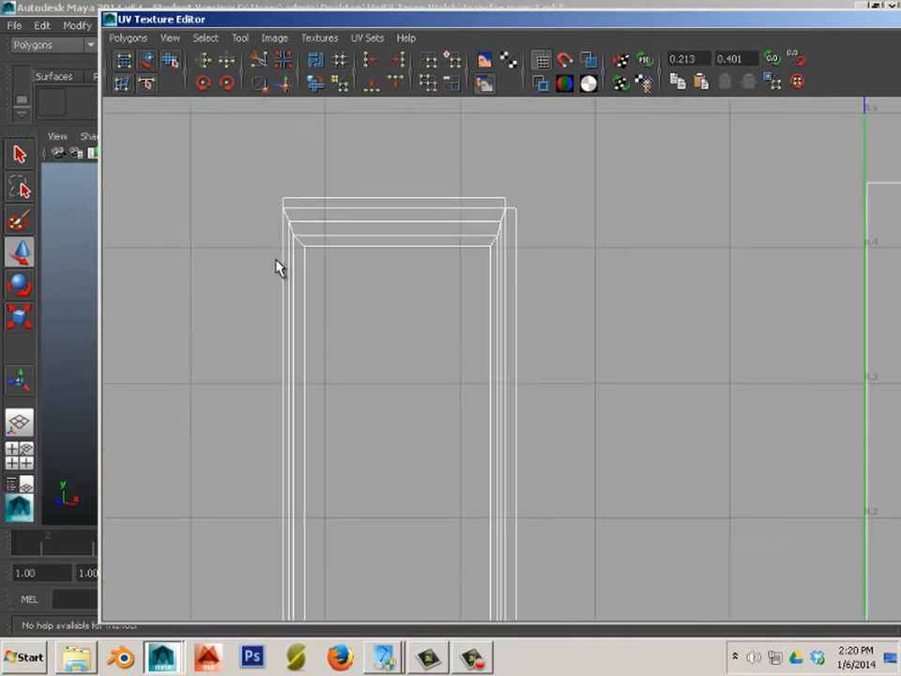
{"action": "left_click", "coordinate": [286, 252]}
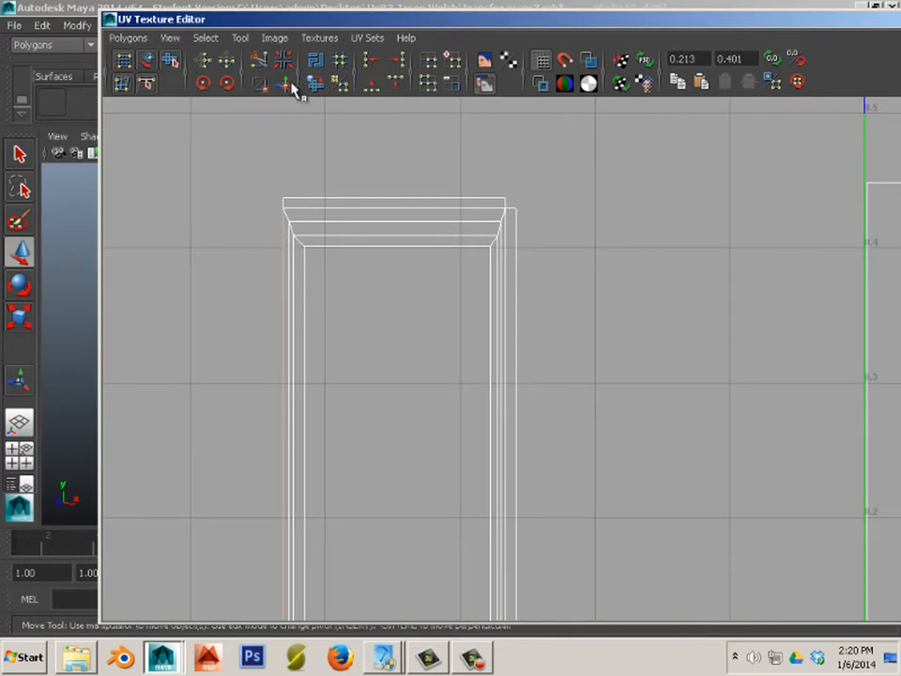
{"action": "scroll", "coordinate": [390, 287], "scroll_direction": "down", "scroll_amount": 1}
{"action": "middle_click_drag", "start_coordinate": [390, 287], "coordinate": [306, 295], "text": "alt"}
{"action": "scroll", "coordinate": [503, 301], "scroll_direction": "down", "scroll_amount": 3}
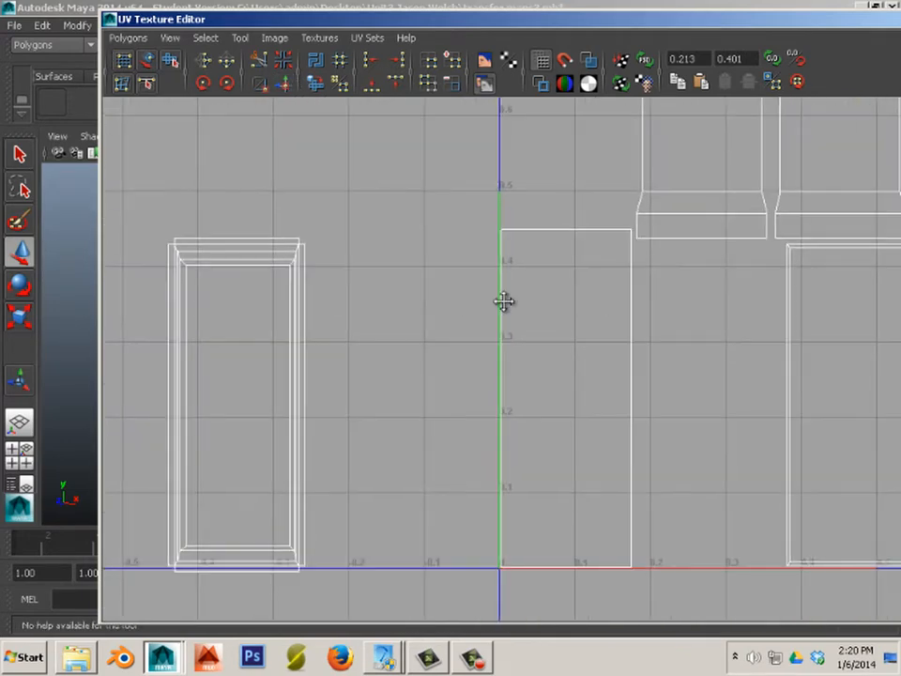
Cut the UVs along the diagonal edges at the two lower corners of the thin rectangular frame shell.
{"action": "middle_click_drag", "start_coordinate": [502, 302], "coordinate": [326, 336], "text": "alt"}
{"action": "scroll", "coordinate": [450, 363], "scroll_direction": "up", "scroll_amount": 1}
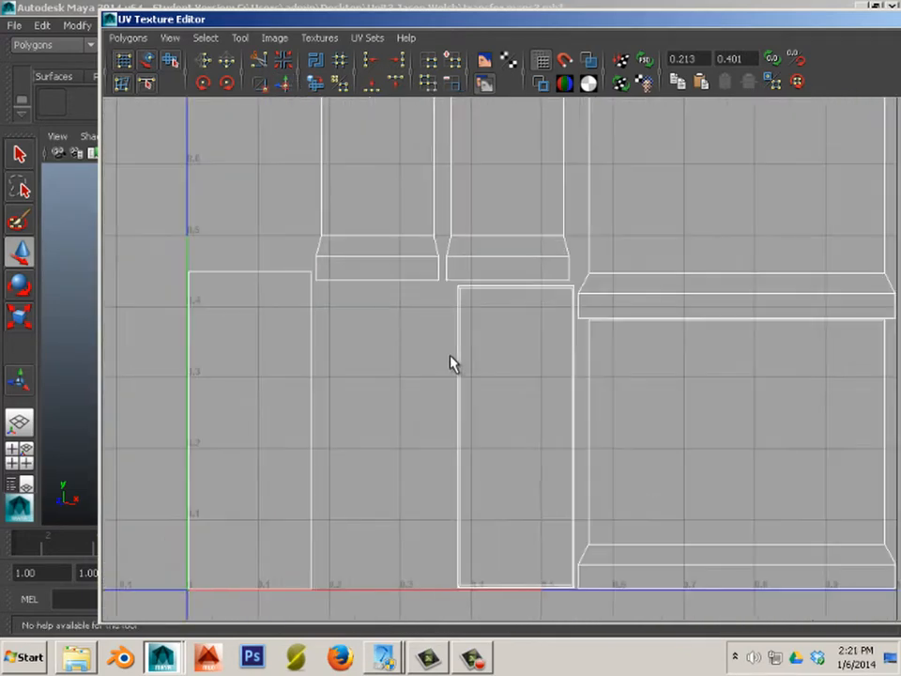
{"action": "middle_click_drag", "start_coordinate": [451, 363], "coordinate": [482, 245], "text": "alt"}
{"action": "scroll", "coordinate": [526, 415], "scroll_direction": "up", "scroll_amount": 1}
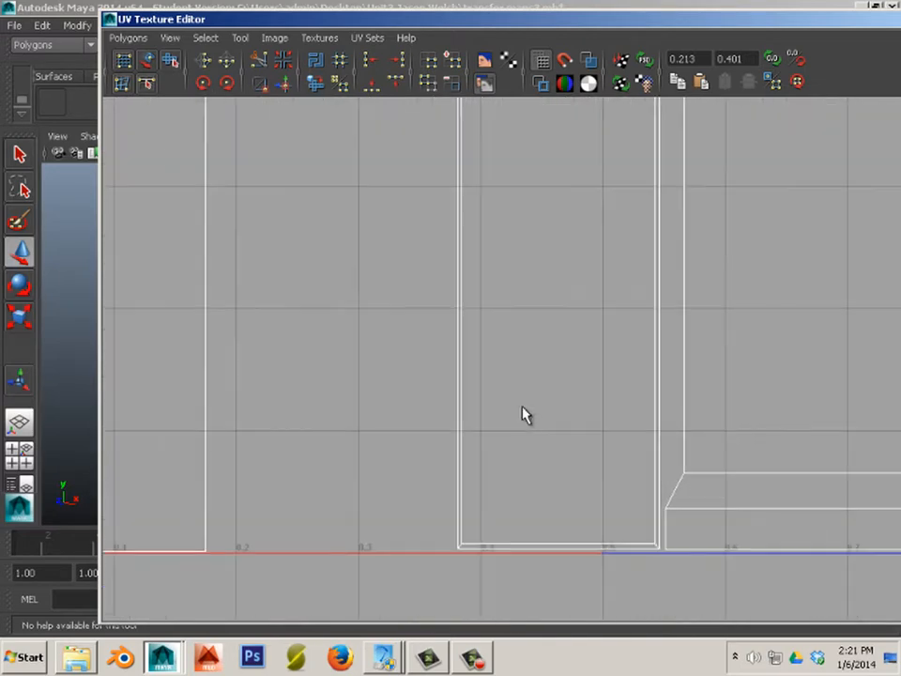
{"action": "middle_click_drag", "start_coordinate": [485, 524], "coordinate": [437, 416], "text": "alt"}
{"action": "scroll", "coordinate": [436, 416], "scroll_direction": "up", "scroll_amount": 1}
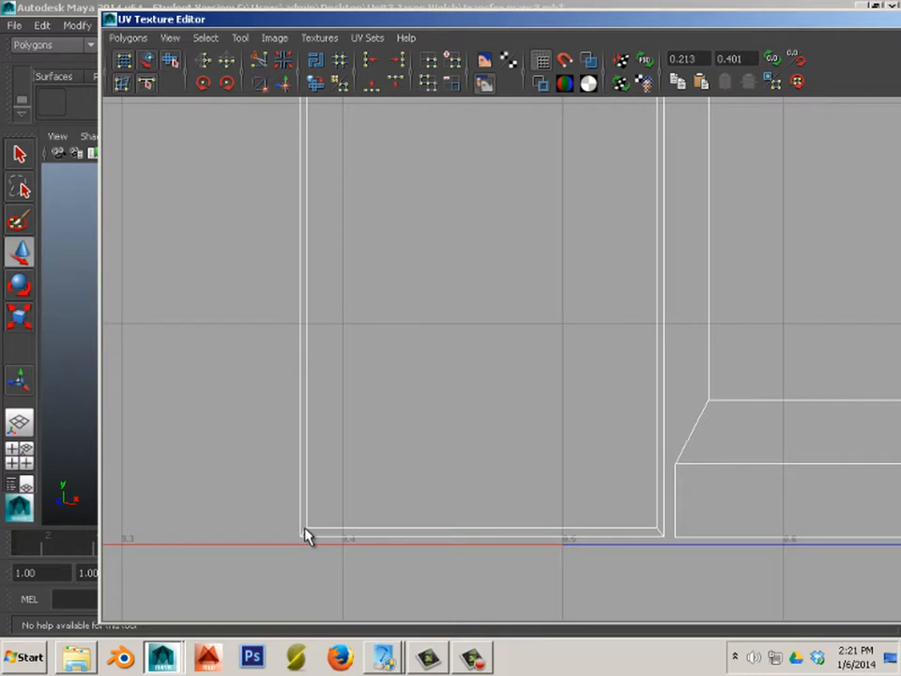
{"action": "right_click_drag", "start_coordinate": [306, 535], "coordinate": [306, 448]}
{"action": "key", "text": "w"}
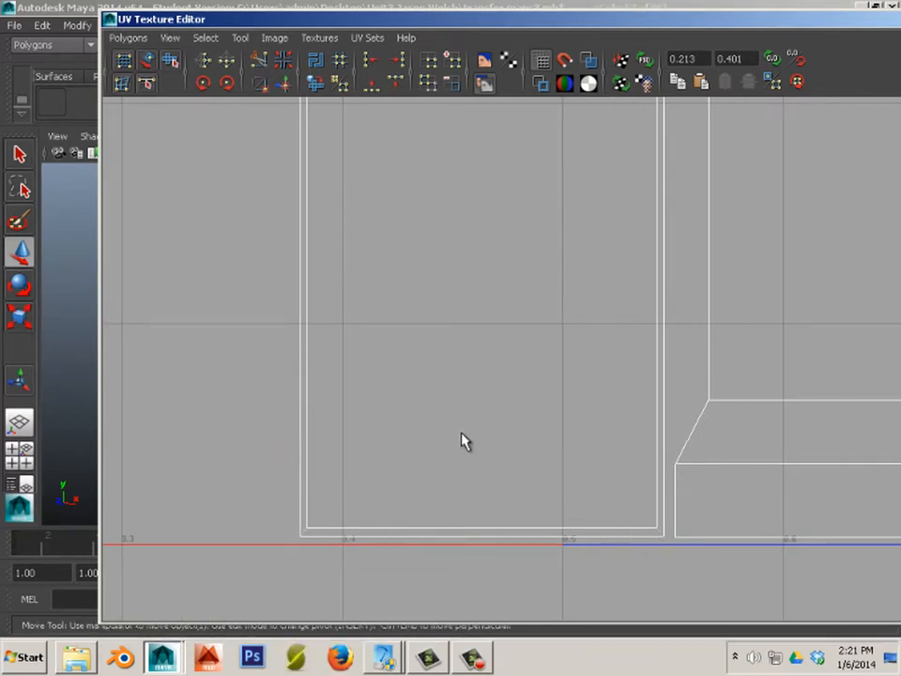
{"action": "middle_click_drag", "start_coordinate": [458, 126], "coordinate": [460, 246], "text": "alt"}
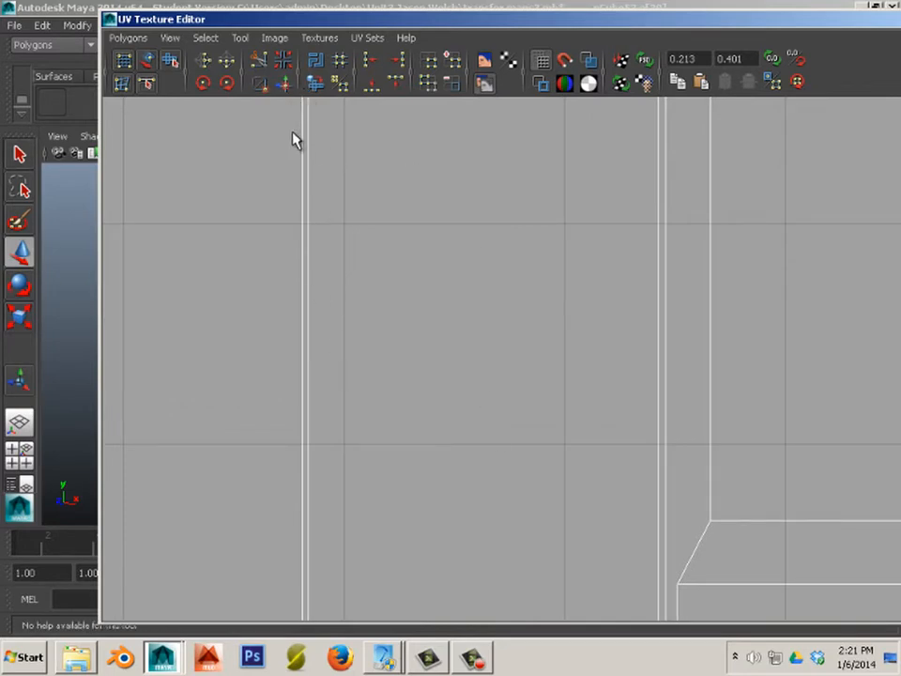
Cut the UVs along the diagonal edges at the two upper corners of the thin rectangular frame shell.
{"action": "middle_click_drag", "start_coordinate": [446, 188], "coordinate": [422, 505], "text": "alt"}
{"action": "middle_click_drag", "start_coordinate": [496, 272], "coordinate": [485, 480], "text": "alt"}
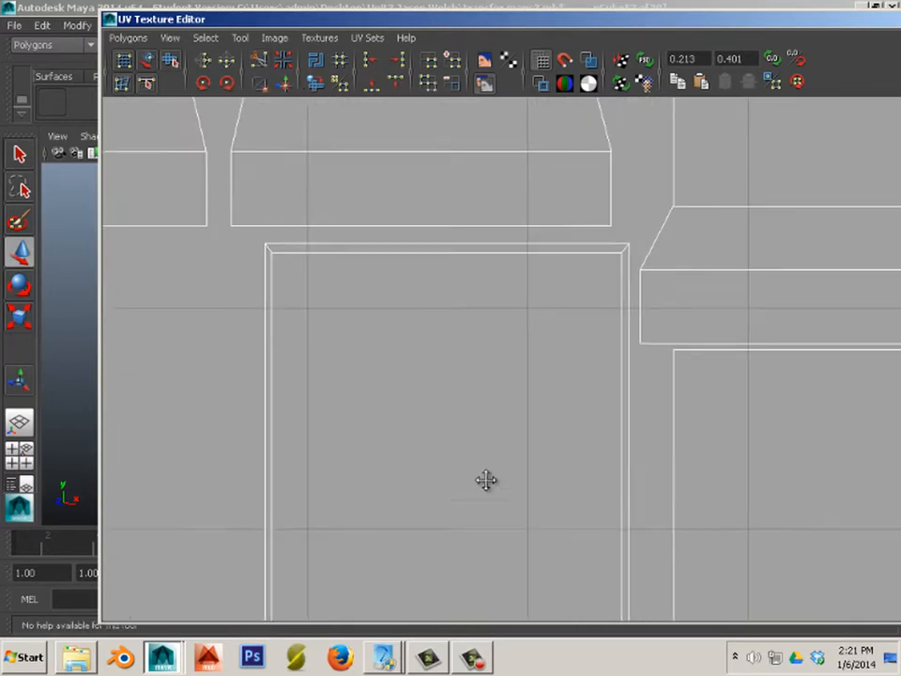
{"action": "middle_click_drag", "start_coordinate": [511, 344], "coordinate": [477, 422], "text": "alt"}
{"action": "scroll", "coordinate": [578, 356], "scroll_direction": "up", "scroll_amount": 3}
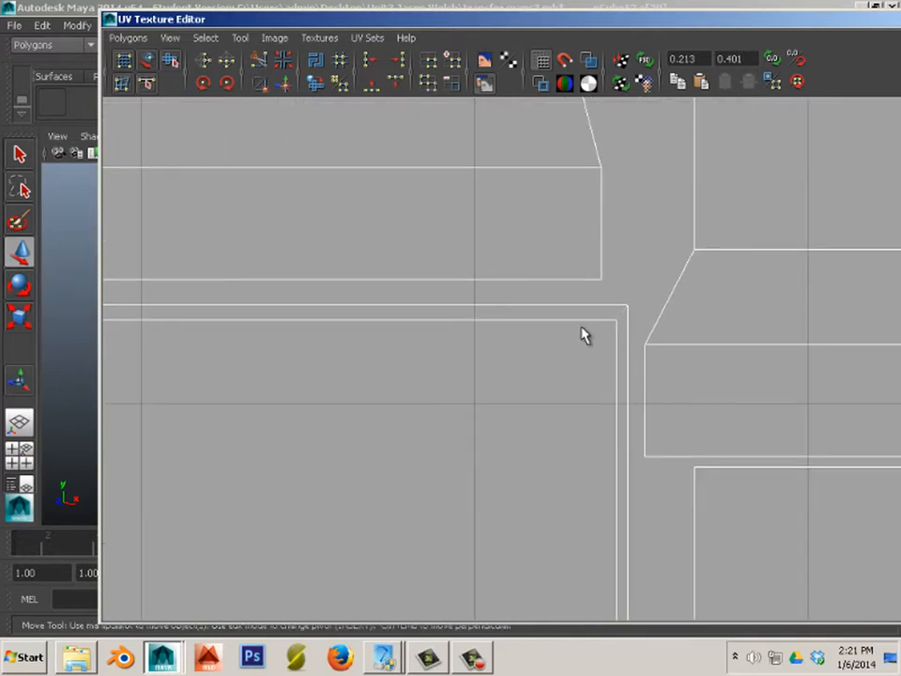
{"action": "middle_click_drag", "start_coordinate": [336, 324], "coordinate": [589, 346], "text": "alt"}
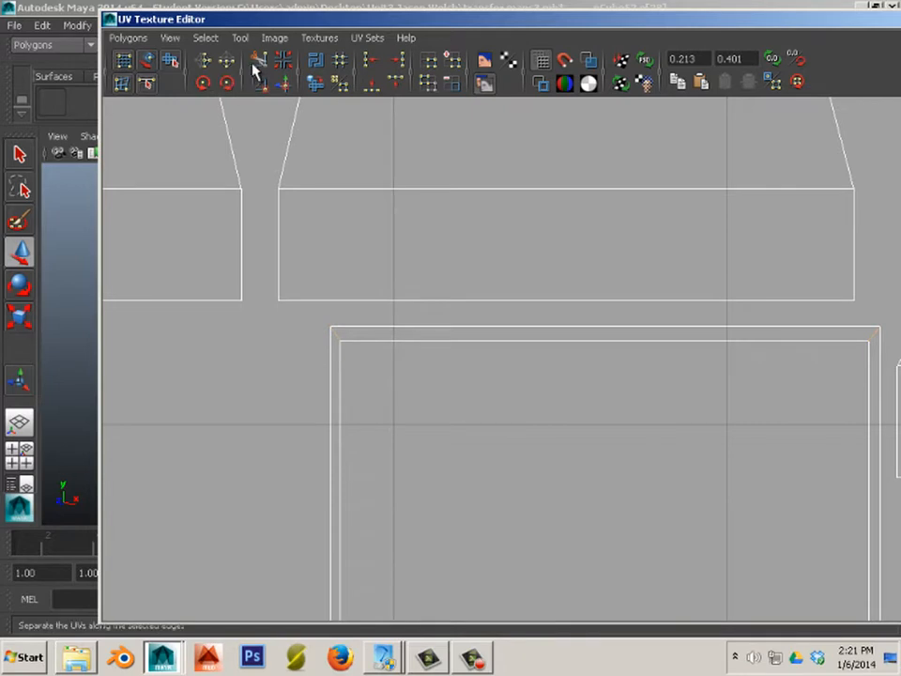
Move and sew the separated top and bottom strips of the thin frame onto the framed panel shell.
{"action": "scroll", "coordinate": [464, 324], "scroll_direction": "down", "scroll_amount": 1}
{"action": "right_click_drag", "start_coordinate": [469, 342], "coordinate": [482, 315]}
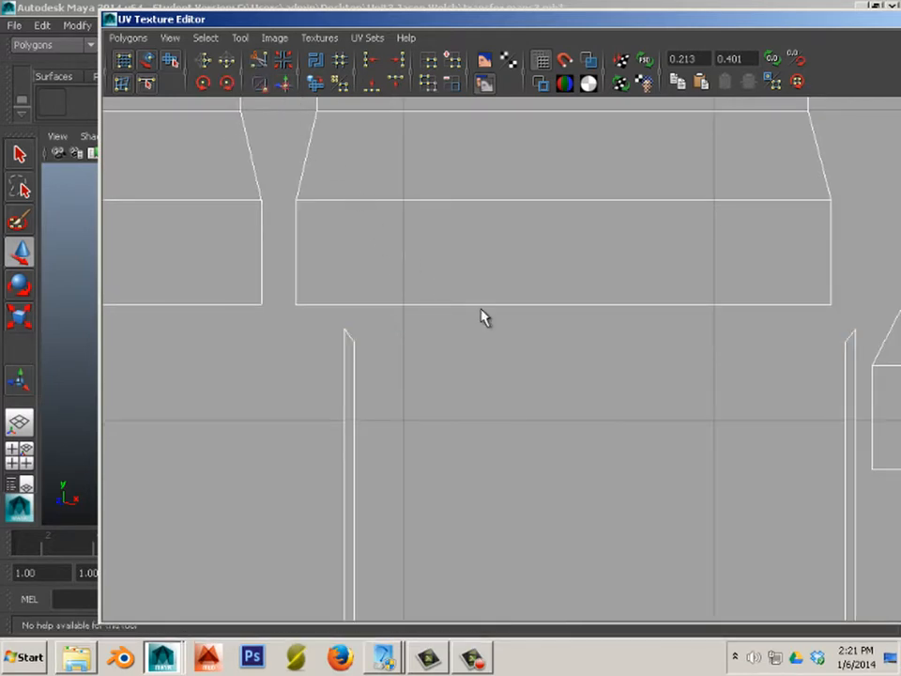
{"action": "scroll", "coordinate": [615, 477], "scroll_direction": "down", "scroll_amount": 6}
{"action": "key", "text": "a"}
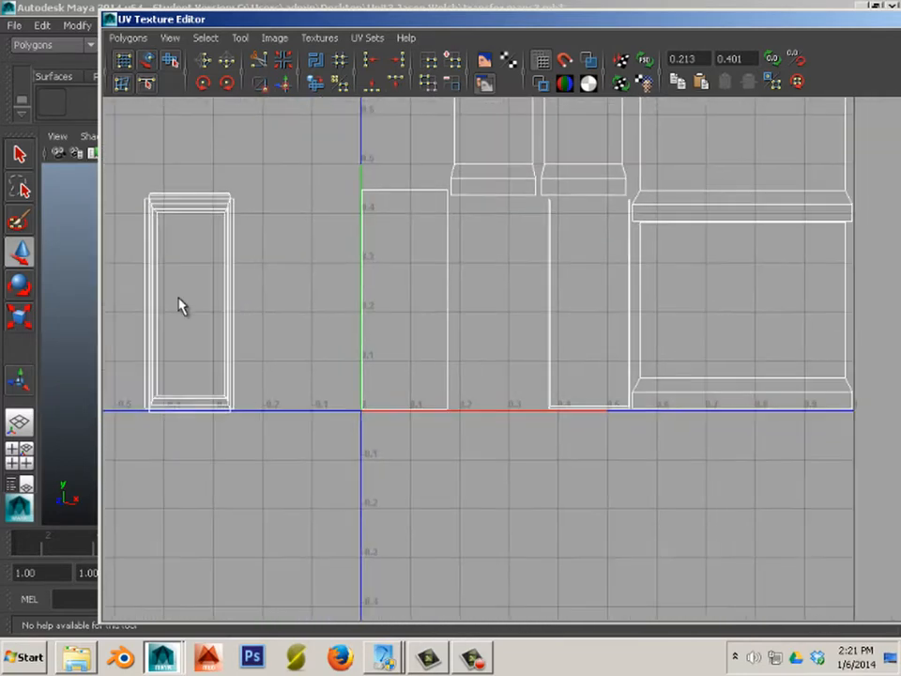
{"action": "scroll", "coordinate": [604, 419], "scroll_direction": "up", "scroll_amount": 5}
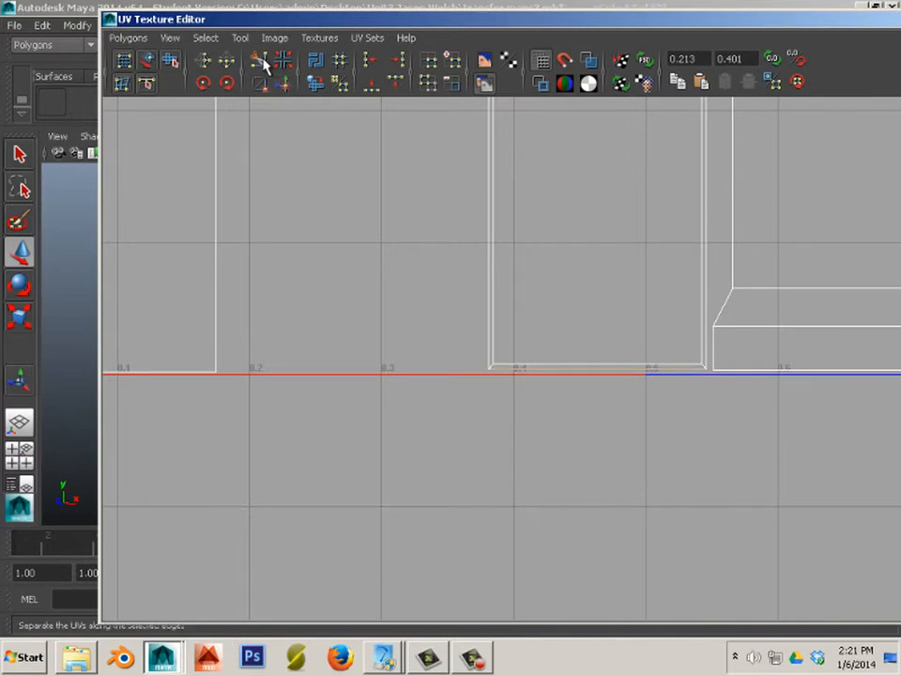
{"action": "left_click", "coordinate": [284, 86]}
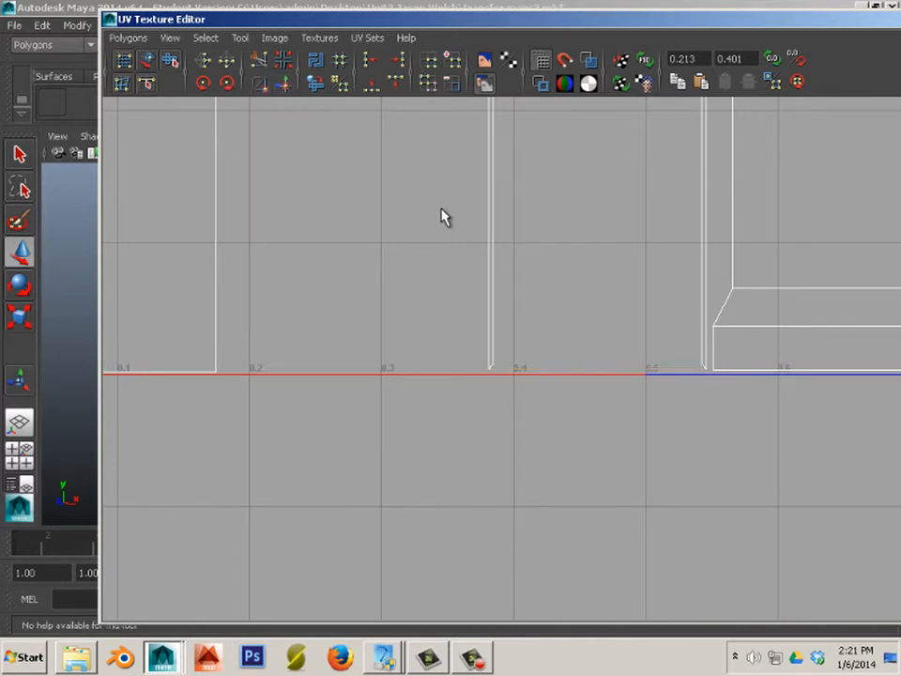
Move and sew the two remaining vertical strips of the thin frame onto the framed panel shell.
{"action": "left_click_drag", "start_coordinate": [492, 236], "coordinate": [492, 236]}
{"action": "left_click", "coordinate": [284, 84]}
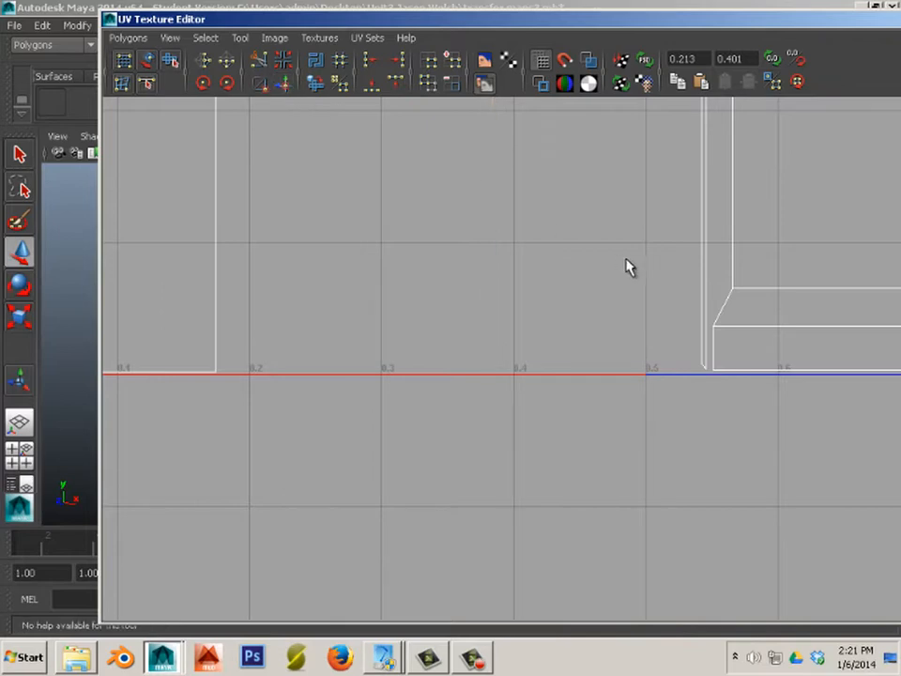
{"action": "left_click", "coordinate": [702, 267]}
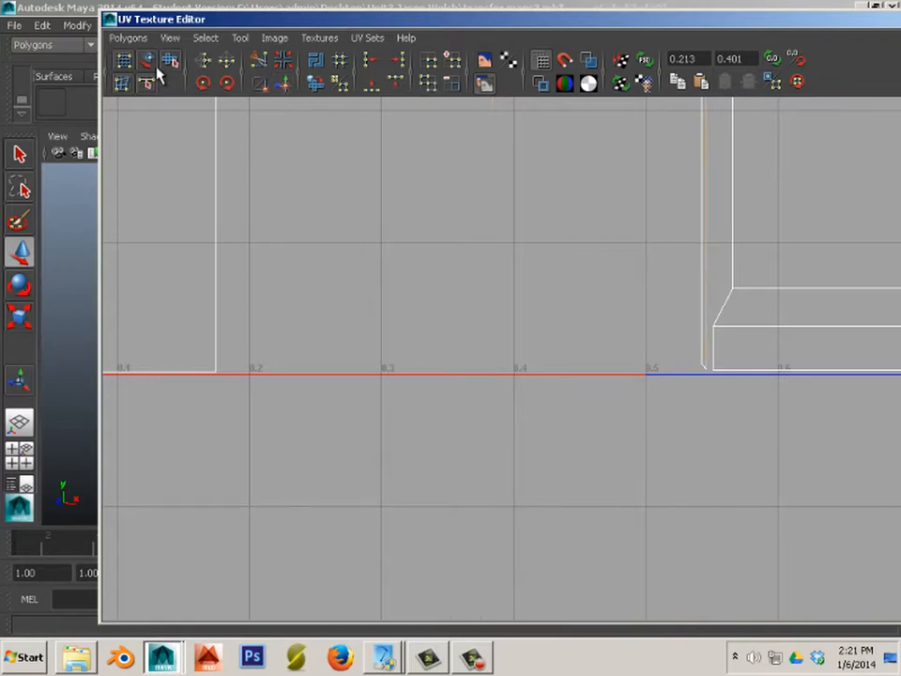
{"action": "left_click", "coordinate": [284, 84]}
Select the UVs of all shells and run Layout to arrange them inside the 0 to 1 UV square.
{"action": "scroll", "coordinate": [450, 396], "scroll_direction": "down", "scroll_amount": 10}
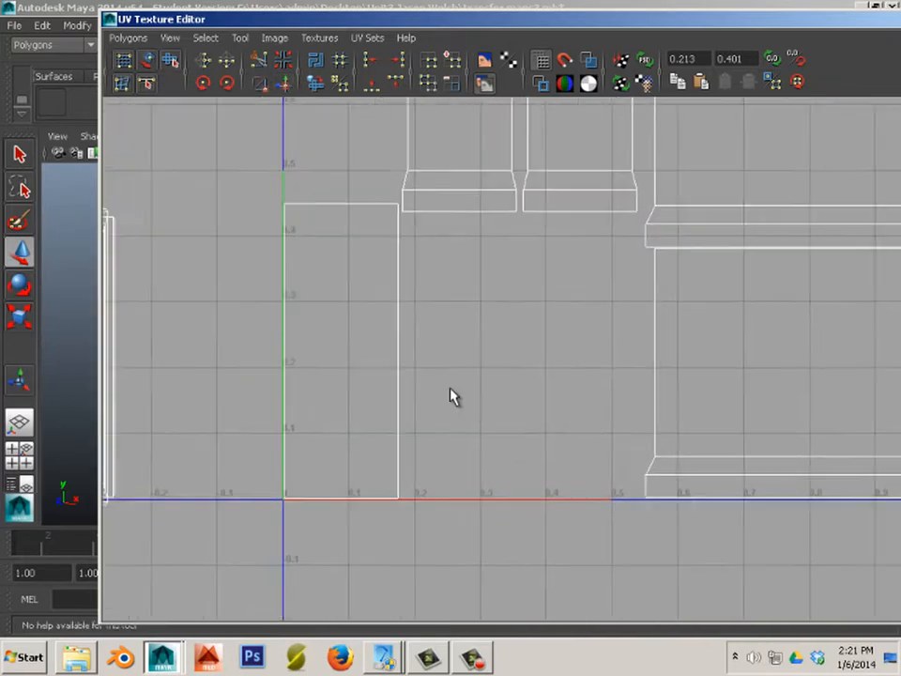
{"action": "middle_click_drag", "start_coordinate": [432, 377], "coordinate": [425, 376], "text": "alt"}
{"action": "right_click_drag", "start_coordinate": [504, 334], "coordinate": [459, 286]}
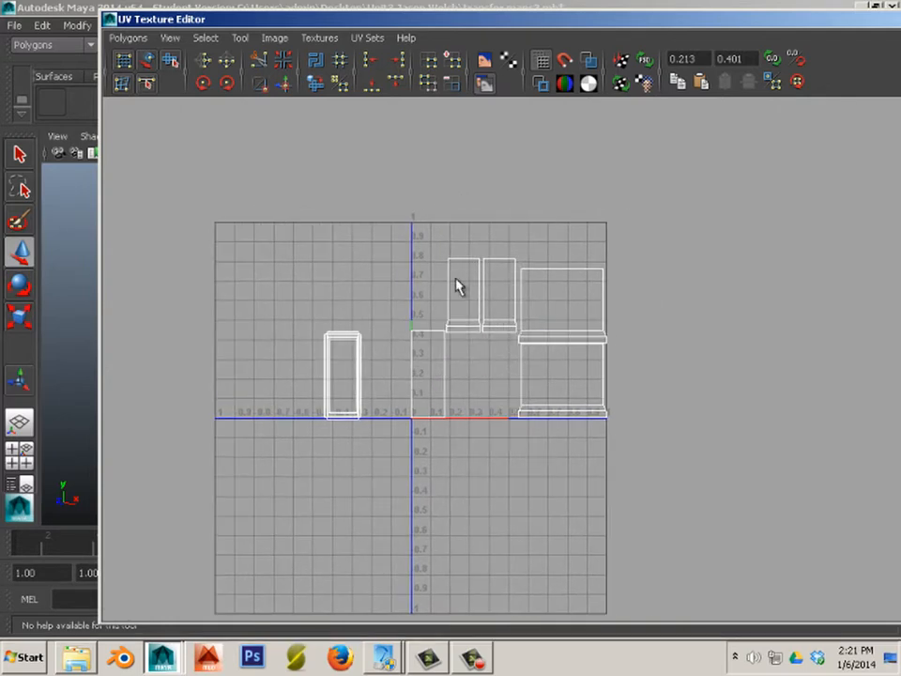
{"action": "left_click_drag", "start_coordinate": [207, 212], "coordinate": [684, 498]}
{"action": "key", "text": "w"}
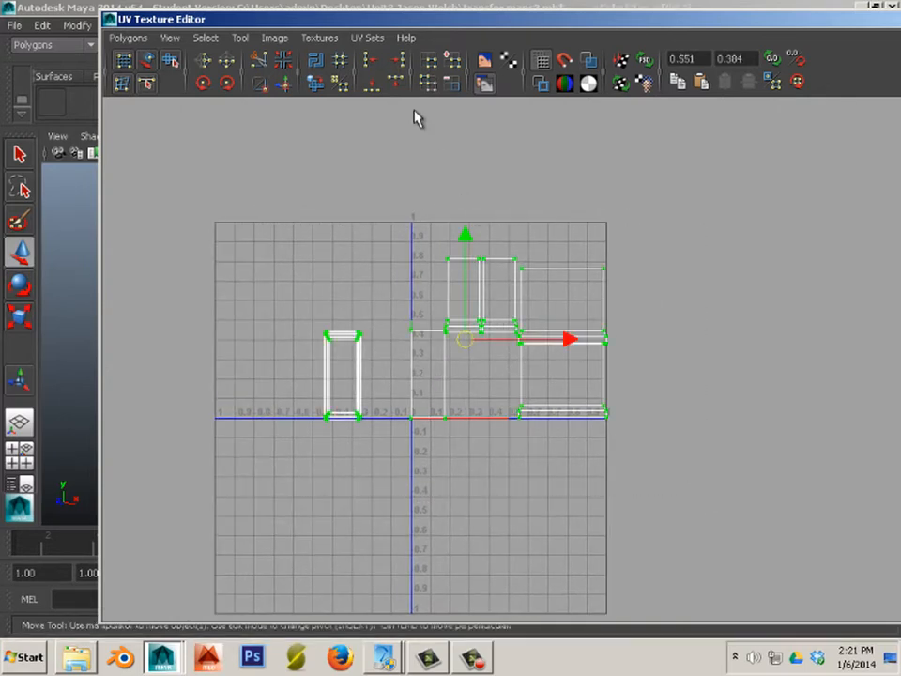
{"action": "left_click", "coordinate": [127, 39]}
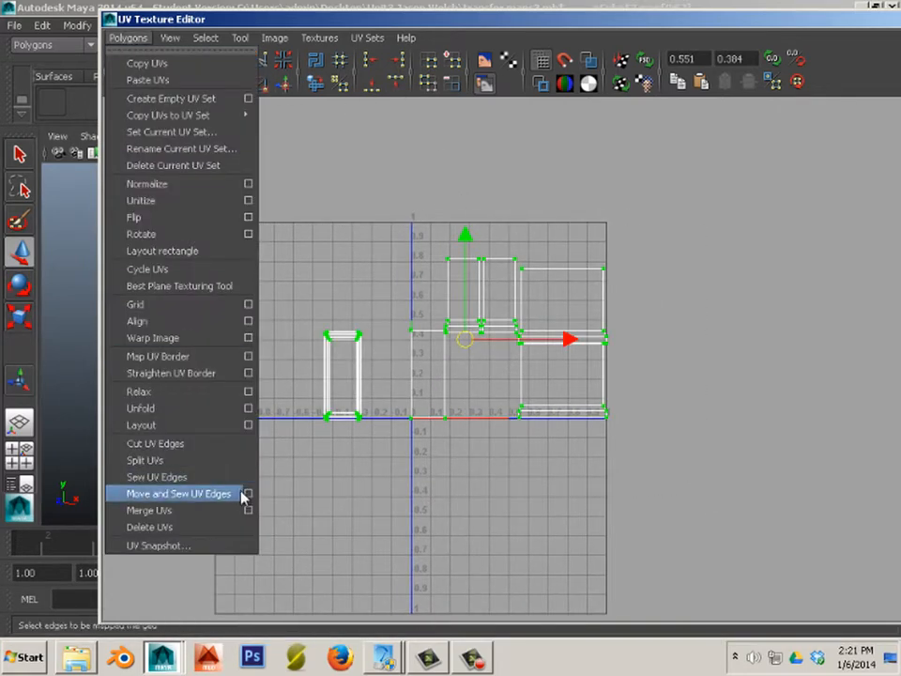
{"action": "left_click", "coordinate": [222, 425]}
{"action": "scroll", "coordinate": [553, 385], "scroll_direction": "up", "scroll_amount": 5}
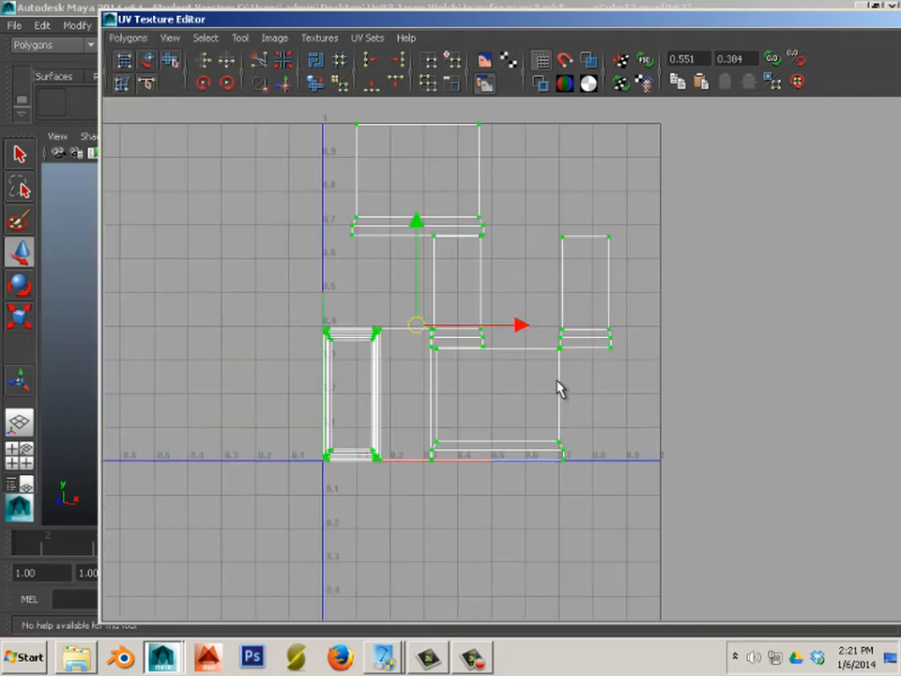
Select both narrow shells with stepped bases and move them down to the bottom row, beyond the lower wide shell.
{"action": "middle_click_drag", "start_coordinate": [438, 322], "coordinate": [392, 389], "text": "alt"}
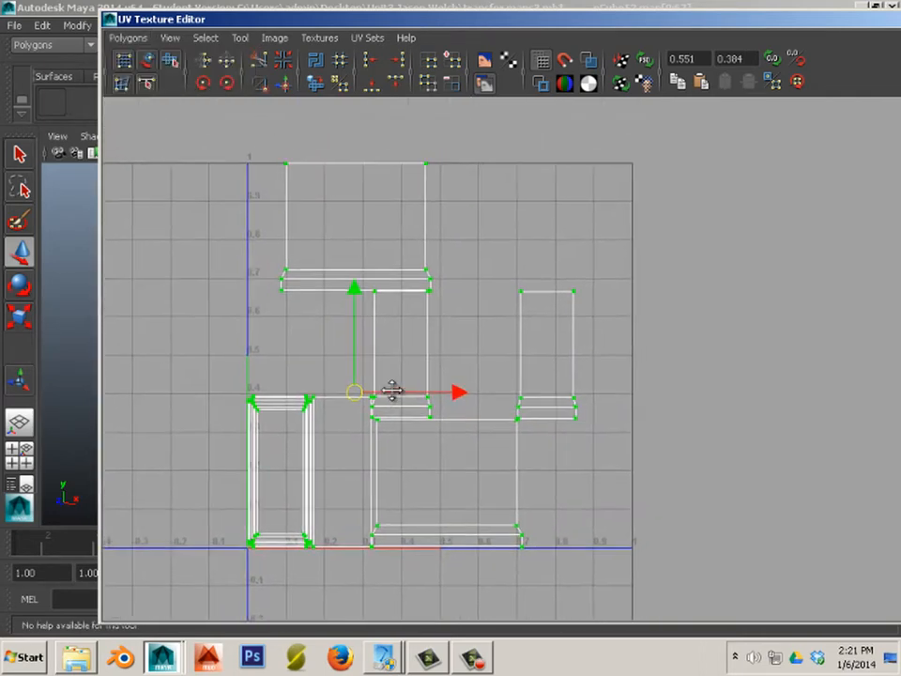
{"action": "scroll", "coordinate": [451, 366], "scroll_direction": "up", "scroll_amount": 1}
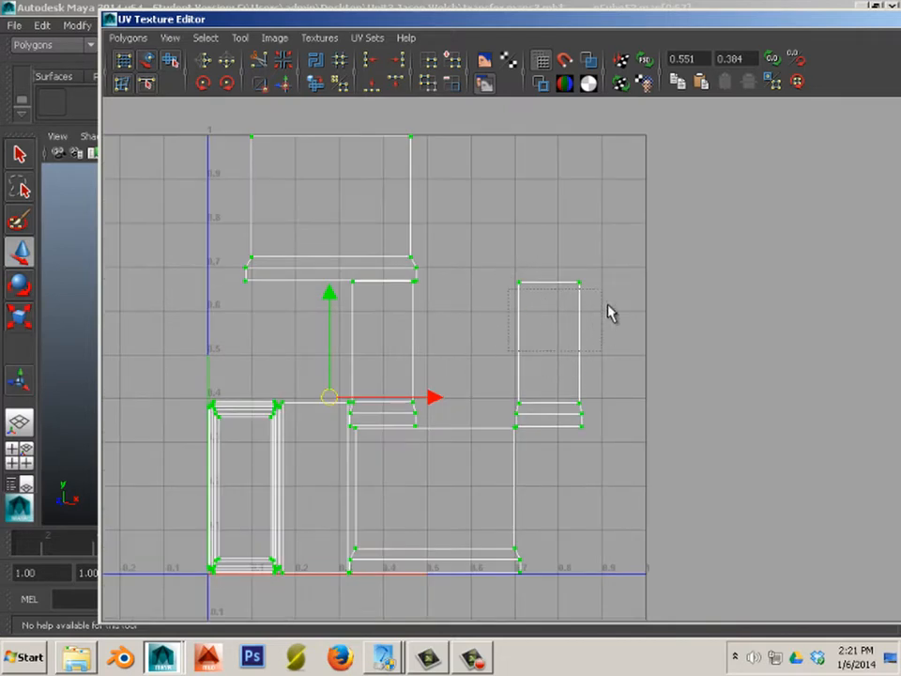
{"action": "left_click_drag", "start_coordinate": [608, 313], "coordinate": [601, 282]}
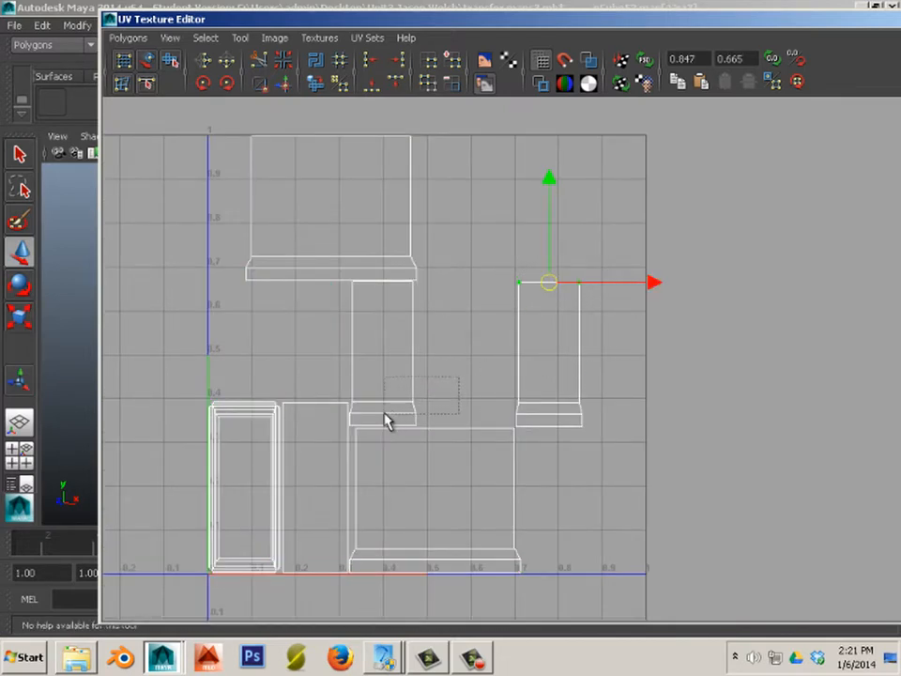
{"action": "key", "text": "Insert"}
{"action": "left_click_drag", "start_coordinate": [496, 349], "coordinate": [638, 383]}
{"action": "key", "text": "ctrl+z"}
{"action": "right_click_drag", "start_coordinate": [579, 387], "coordinate": [614, 362], "text": "ctrl"}
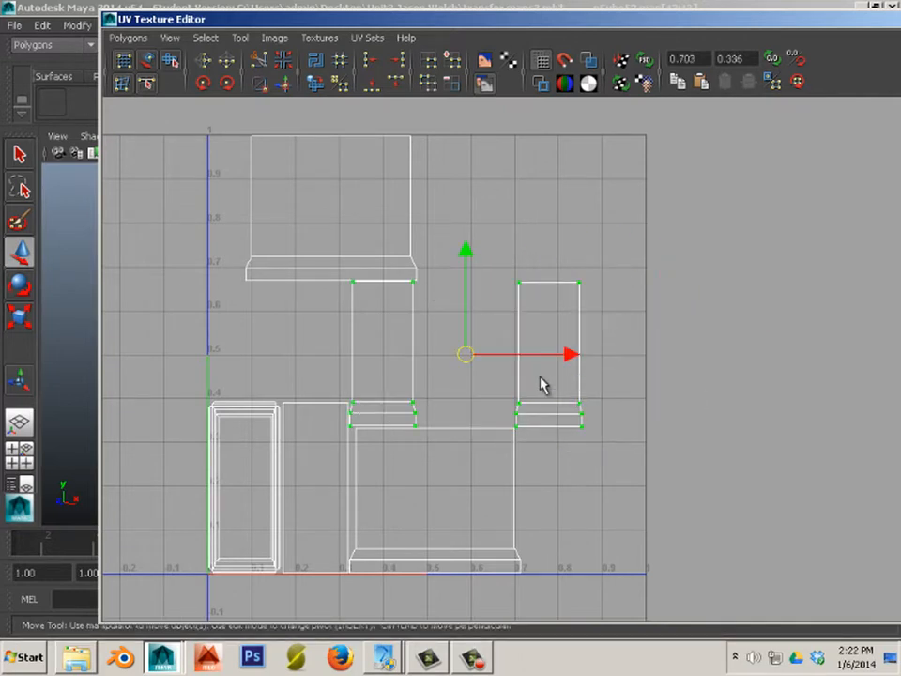
{"action": "left_click_drag", "start_coordinate": [477, 354], "coordinate": [638, 498]}
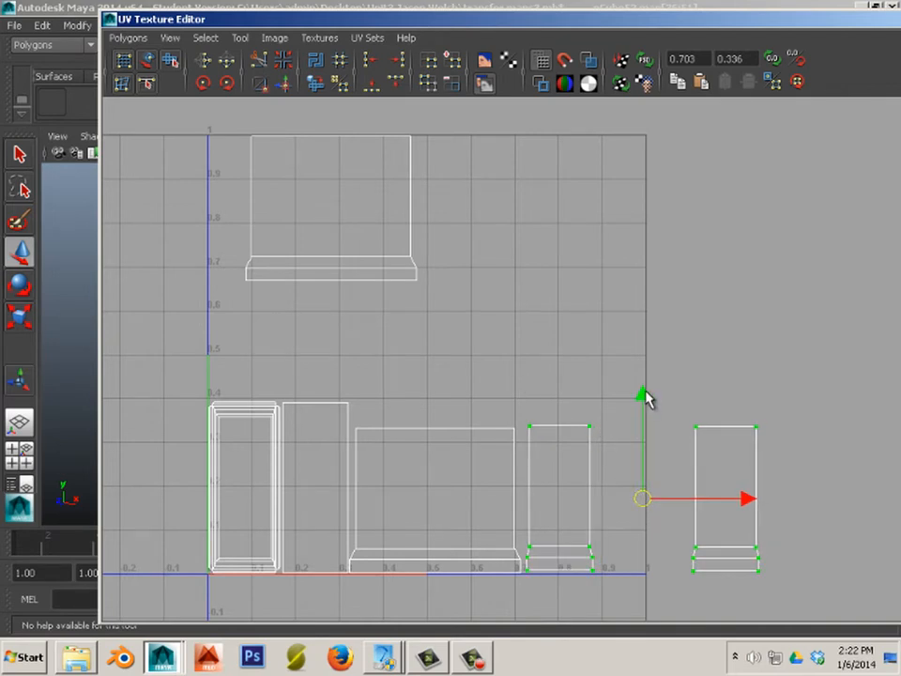
Move the upper wide shell down until it sits just above the framed panel and plain rectangle shells.
{"action": "left_click", "coordinate": [650, 335]}
{"action": "left_click_drag", "start_coordinate": [499, 292], "coordinate": [203, 117]}
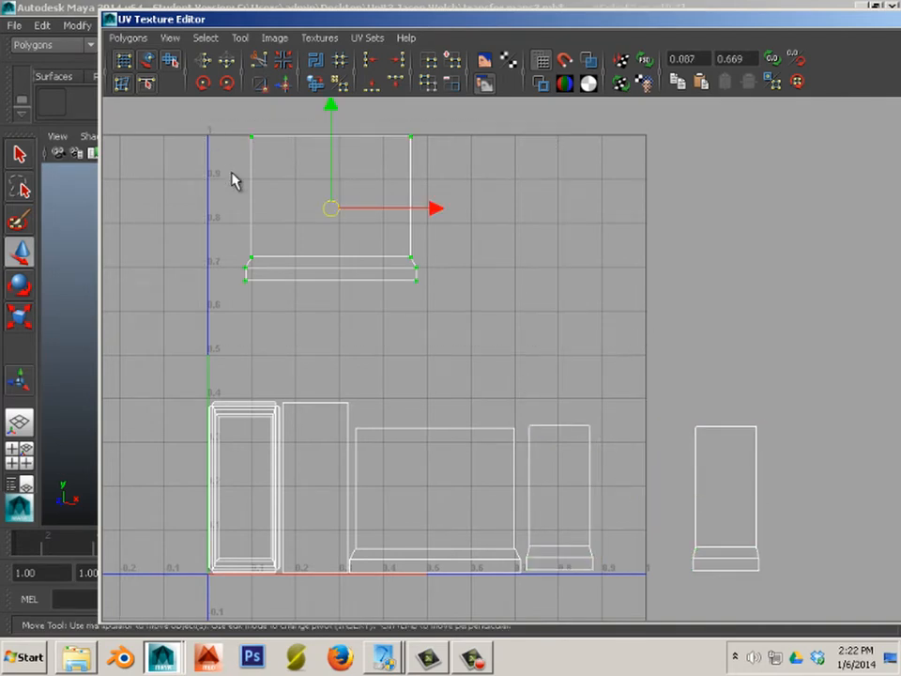
{"action": "left_click_drag", "start_coordinate": [332, 207], "coordinate": [297, 325]}
Move the narrow shell beside the lower wide shell diagonally away, partly below the 0 to 1 UV square.
{"action": "left_click_drag", "start_coordinate": [618, 397], "coordinate": [576, 523]}
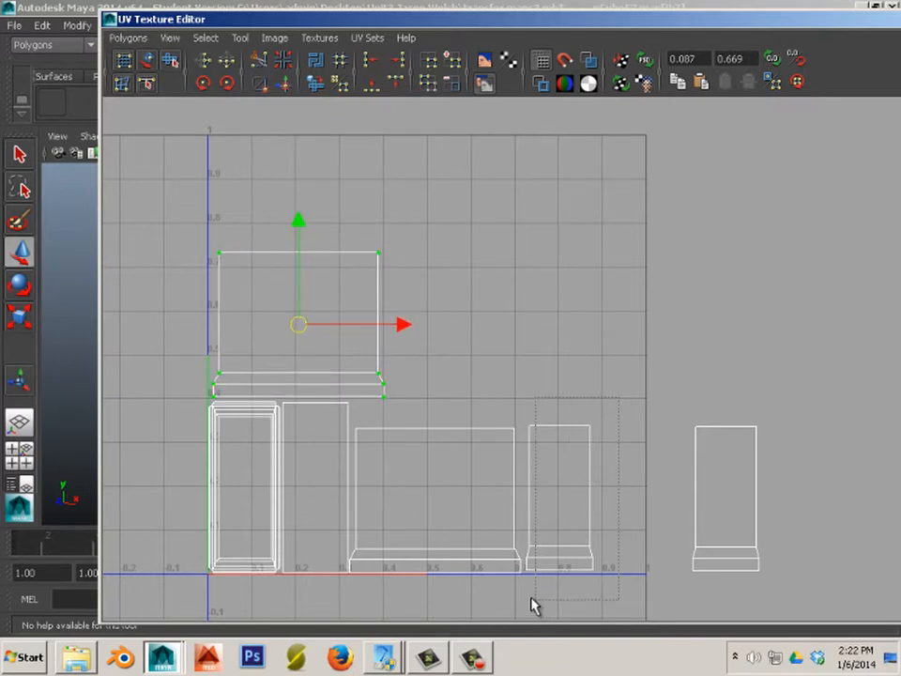
{"action": "left_click_drag", "start_coordinate": [532, 606], "coordinate": [521, 604]}
{"action": "left_click_drag", "start_coordinate": [538, 553], "coordinate": [602, 586]}
Select the whole lower wide shell and raise it until its top edge lines up with the adjacent plain rectangle.
{"action": "left_click", "coordinate": [512, 434]}
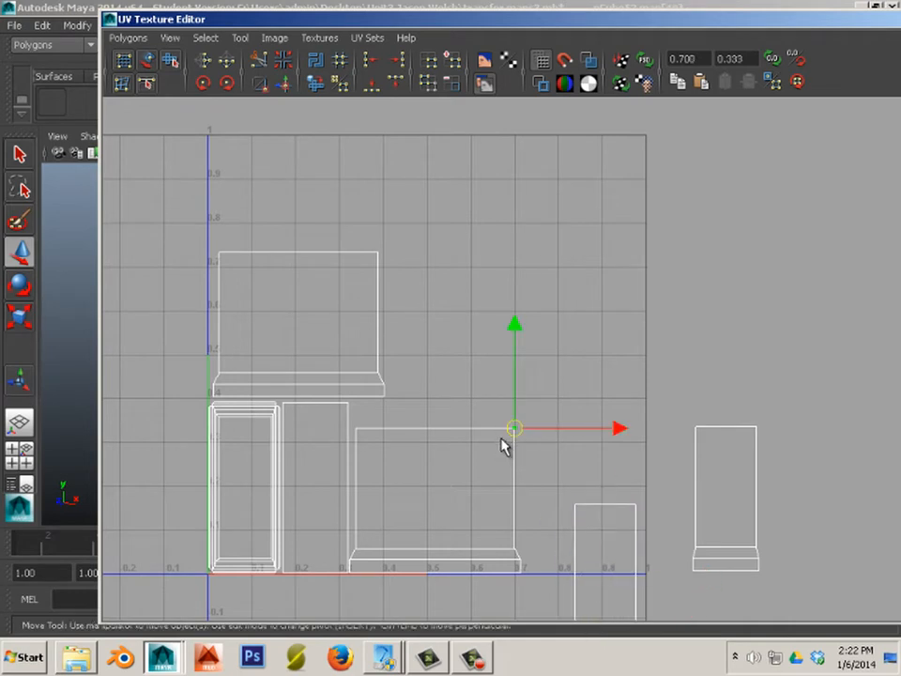
{"action": "right_click_drag", "start_coordinate": [504, 447], "coordinate": [523, 428], "text": "ctrl"}
{"action": "left_click_drag", "start_coordinate": [439, 506], "coordinate": [439, 481]}
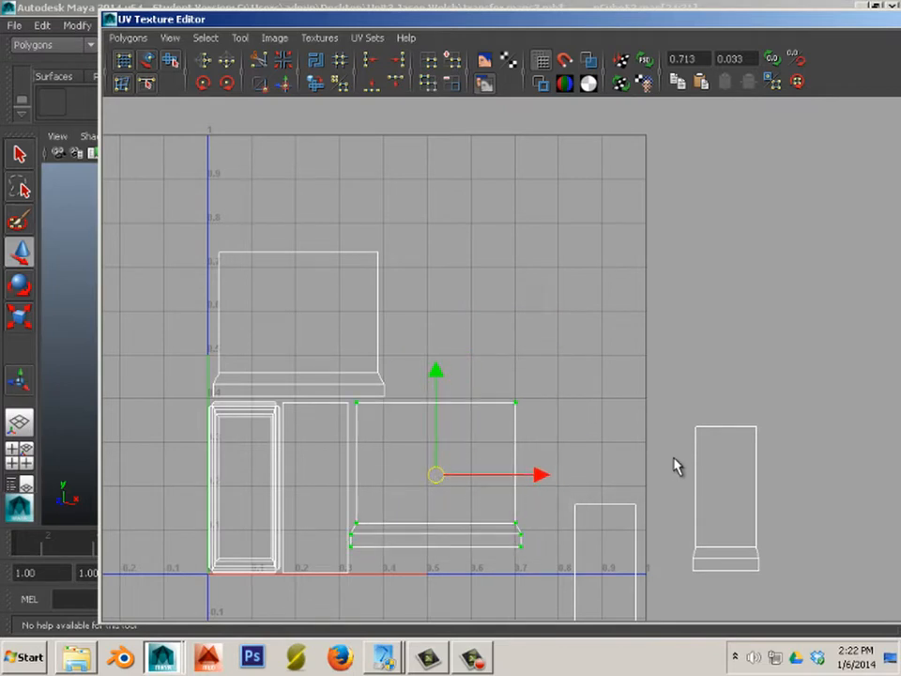
Move both narrow shells side by side into the upper row, beside the upper wide shell.
{"action": "scroll", "coordinate": [659, 396], "scroll_direction": "down", "scroll_amount": 2}
{"action": "left_click_drag", "start_coordinate": [744, 369], "coordinate": [550, 635]}
{"action": "left_click_drag", "start_coordinate": [638, 501], "coordinate": [510, 342]}
{"action": "left_click", "coordinate": [537, 284]}
Select all the UV shells, scale them up uniformly and shift them to fill most of the 0 to 1 UV square.
{"action": "left_click_drag", "start_coordinate": [413, 472], "coordinate": [588, 598]}
{"action": "key", "text": "r"}
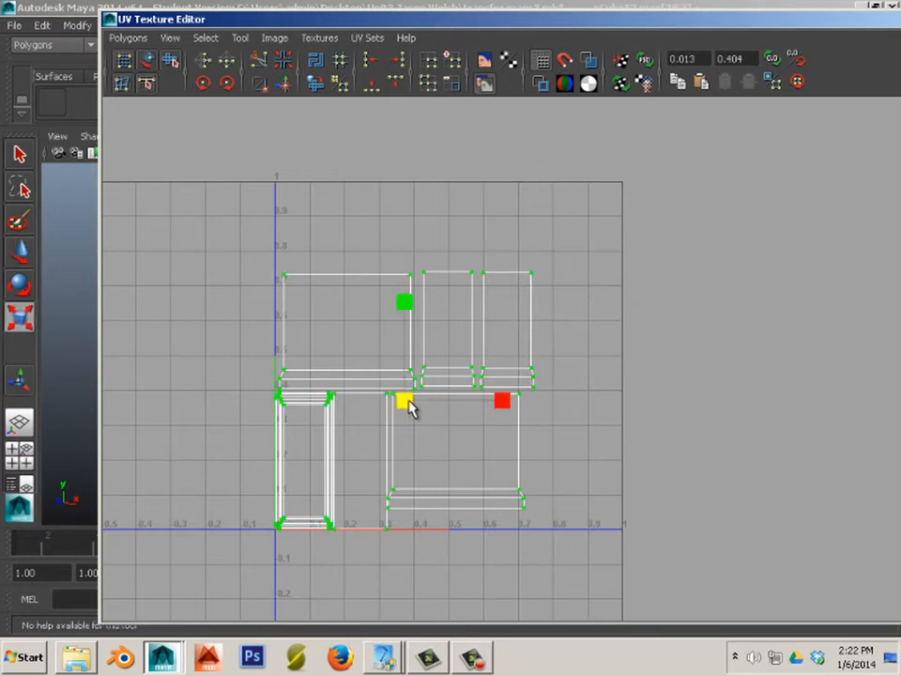
{"action": "left_click_drag", "start_coordinate": [403, 402], "coordinate": [451, 362]}
{"action": "key", "text": "w"}
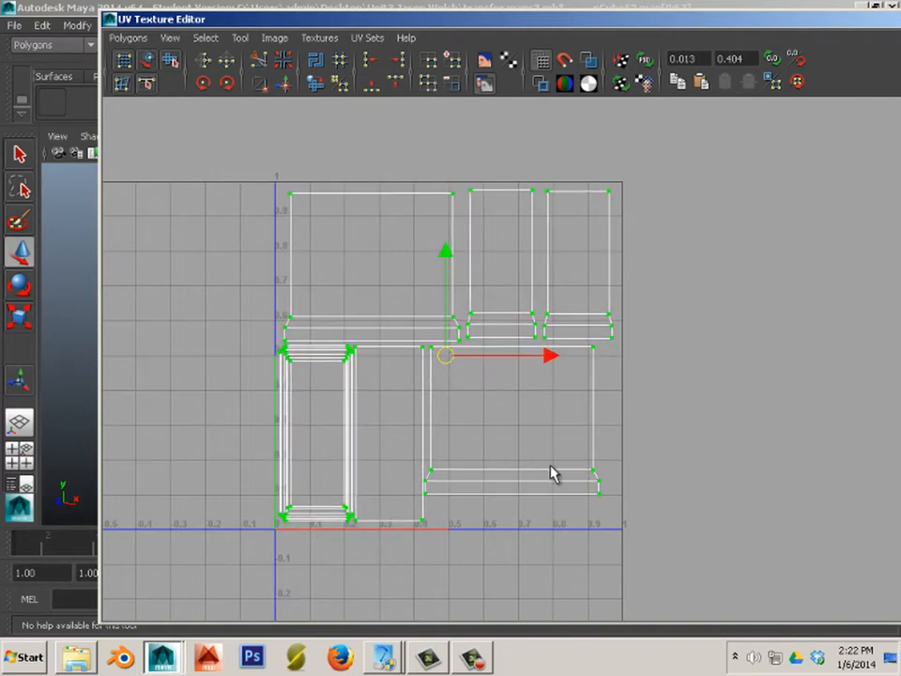
Enlarge all the shells slightly more, nudge the layout to stay inside the 0 to 1 UV square, and deselect it.
{"action": "key", "text": "r"}
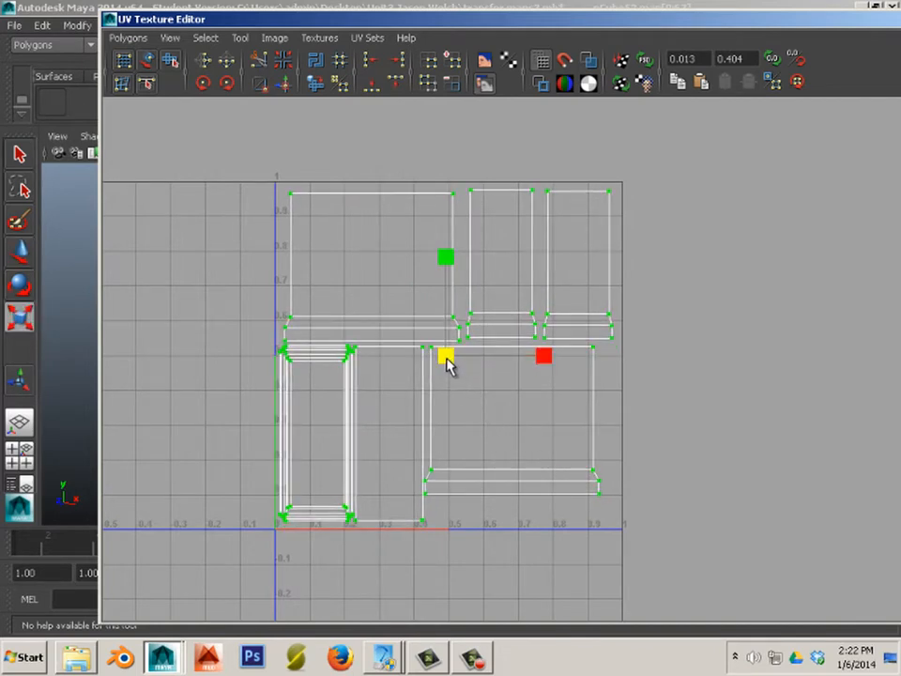
{"action": "left_click_drag", "start_coordinate": [448, 365], "coordinate": [447, 365]}
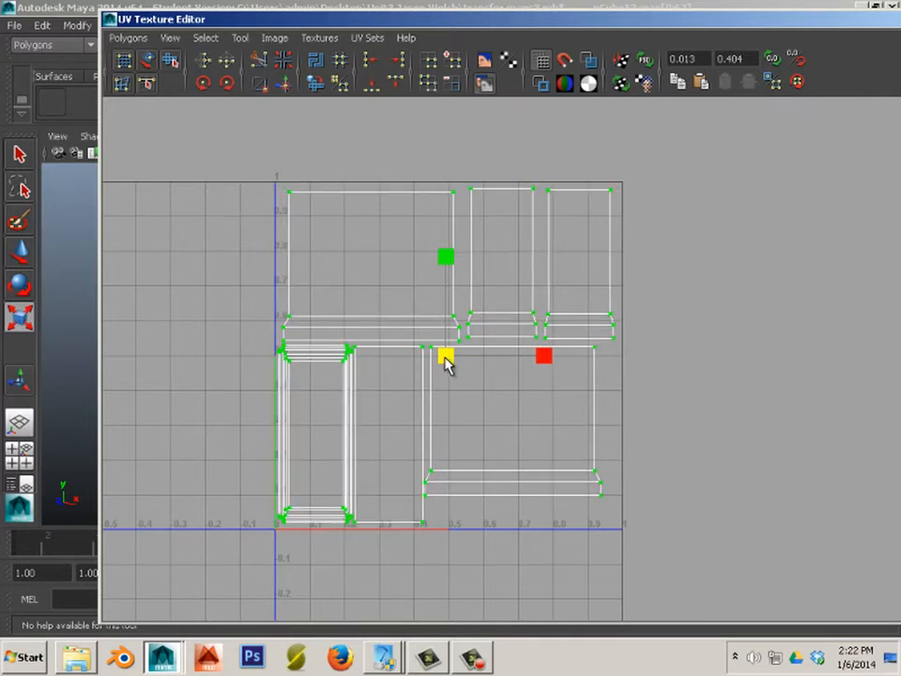
{"action": "key", "text": "w"}
{"action": "left_click_drag", "start_coordinate": [549, 358], "coordinate": [548, 366]}
{"action": "left_click", "coordinate": [654, 476]}
{"action": "scroll", "coordinate": [535, 515], "scroll_direction": "up", "scroll_amount": 2}
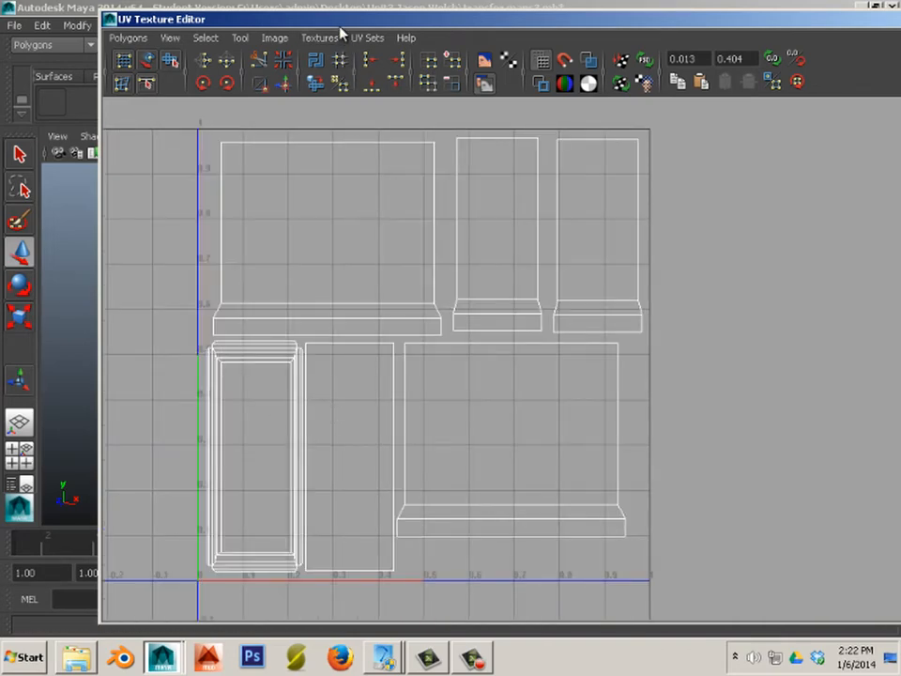
Set the UV Texture Editor aside and save the scene, accepting the student version notice.
{"action": "left_click_drag", "start_coordinate": [366, 20], "coordinate": [899, 111]}
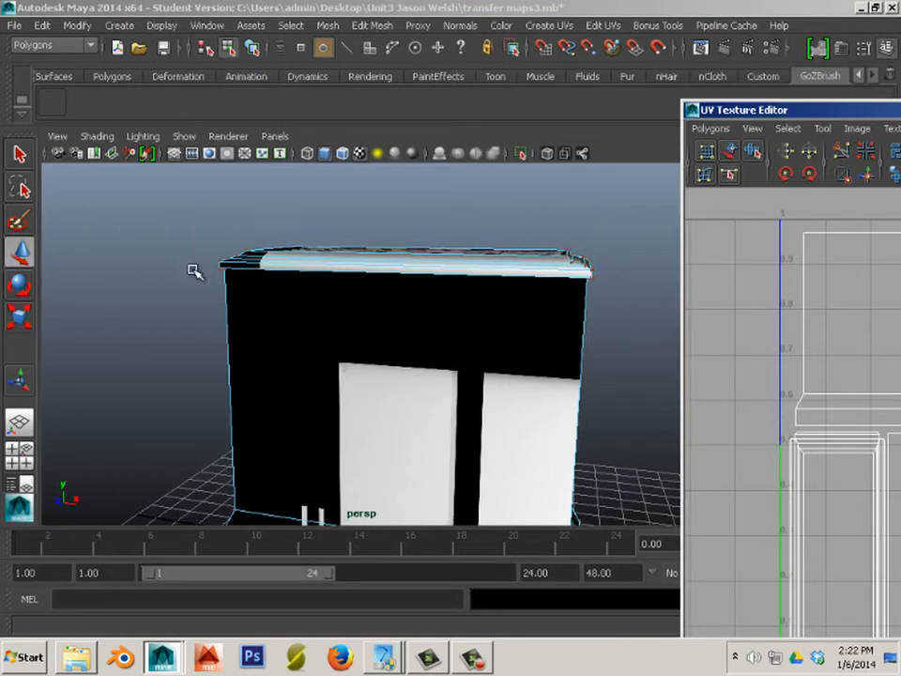
{"action": "left_click", "coordinate": [16, 28]}
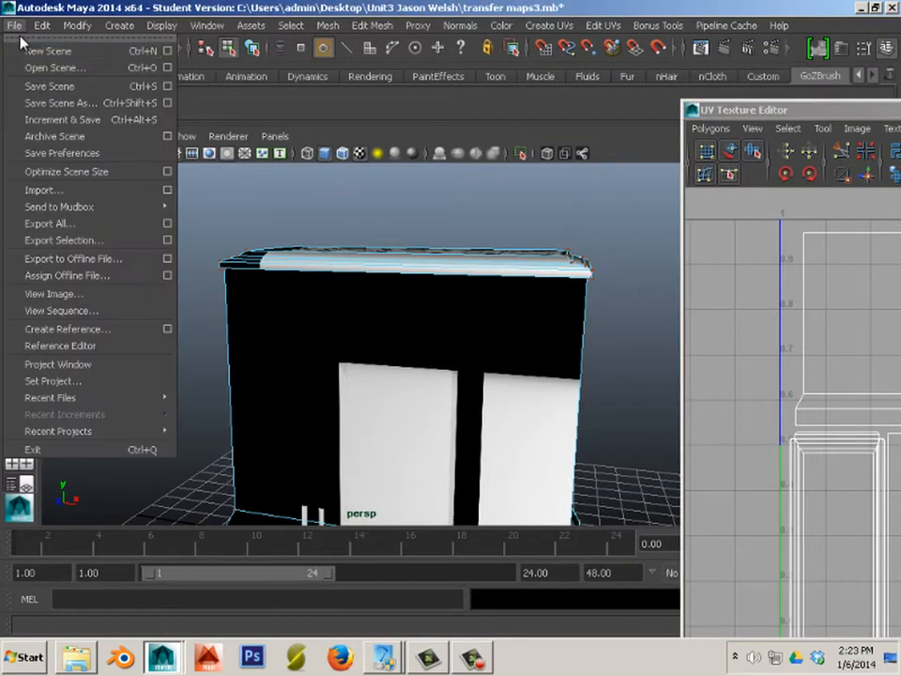
{"action": "left_click", "coordinate": [36, 86]}
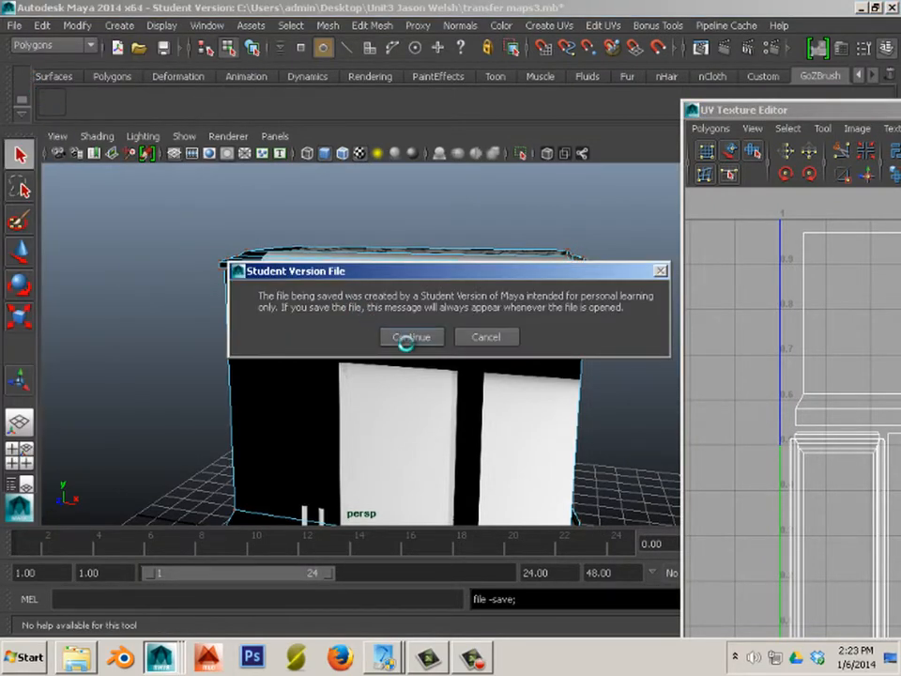
{"action": "left_click", "coordinate": [410, 336]}
Return the television cabinet to object mode and delete its construction history.
{"action": "right_click_drag", "start_coordinate": [263, 290], "coordinate": [338, 274]}
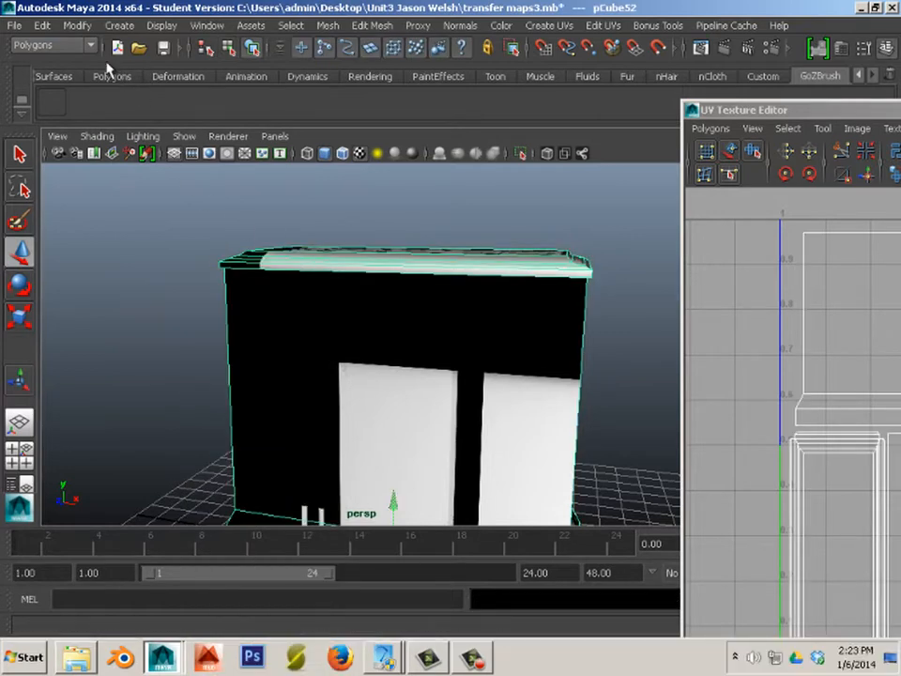
{"action": "left_click", "coordinate": [44, 26]}
{"action": "mouse_move", "coordinate": [195, 209]}
{"action": "left_click", "coordinate": [249, 218]}
Clear the UV Texture Editor out of the way, switch to the Rendering command set and open Transfer Maps for the cabinet.
{"action": "left_click_drag", "start_coordinate": [815, 110], "coordinate": [807, 527]}
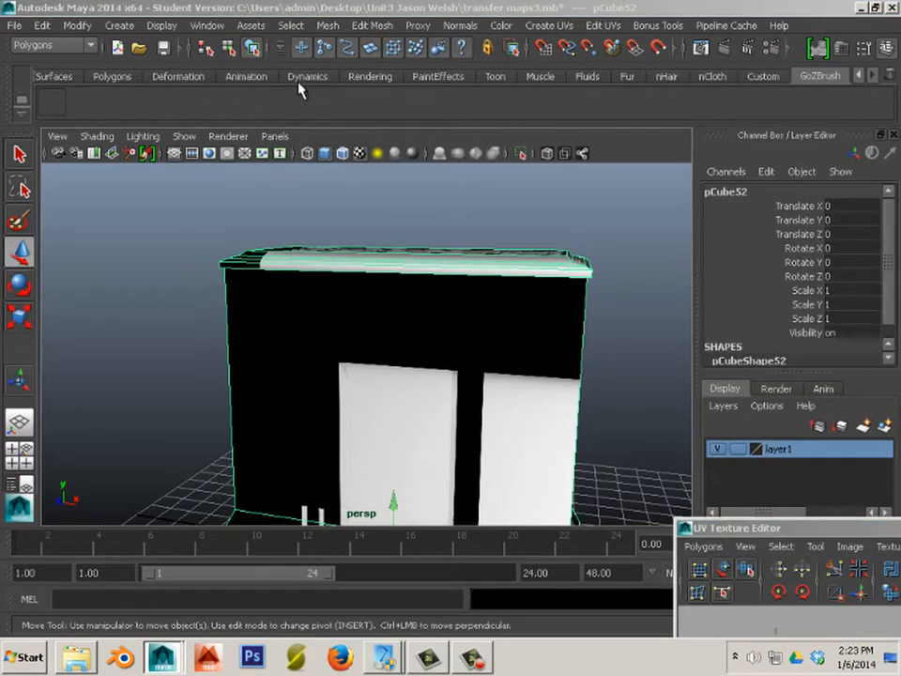
{"action": "left_click", "coordinate": [49, 45]}
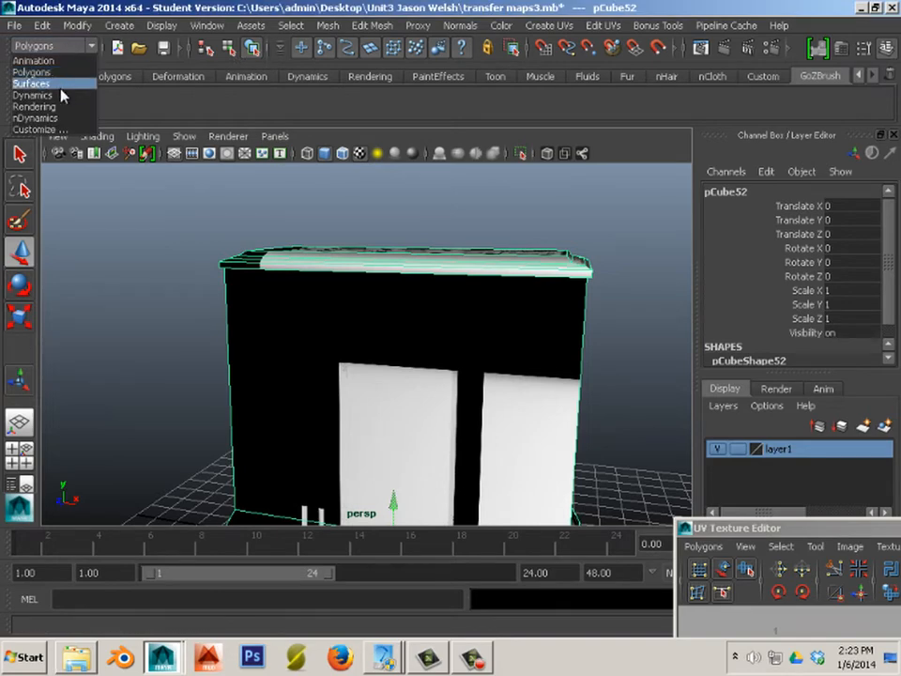
{"action": "left_click", "coordinate": [51, 107]}
{"action": "left_click", "coordinate": [314, 25]}
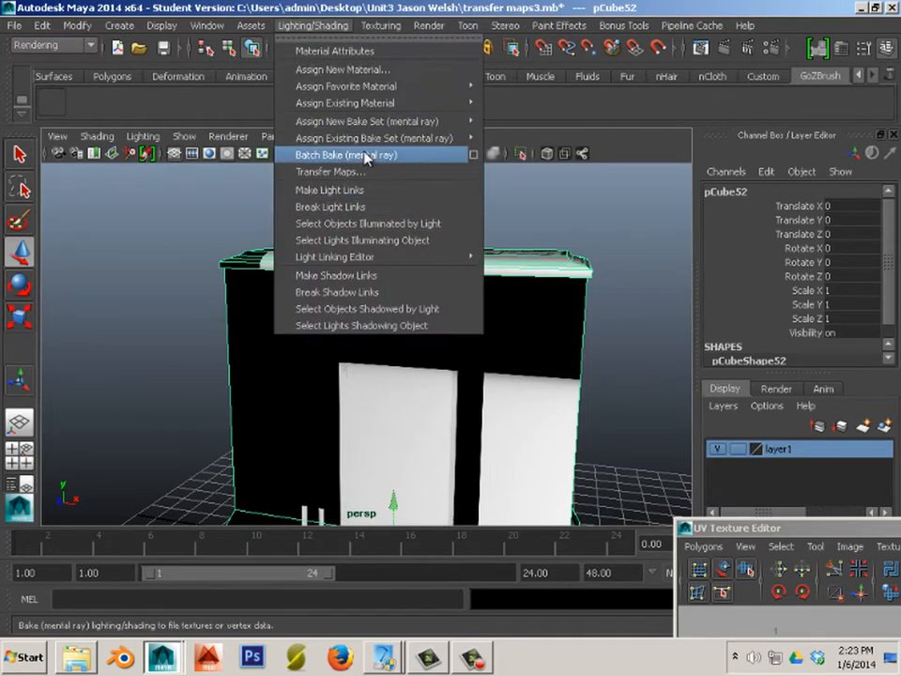
{"action": "left_click", "coordinate": [446, 173]}
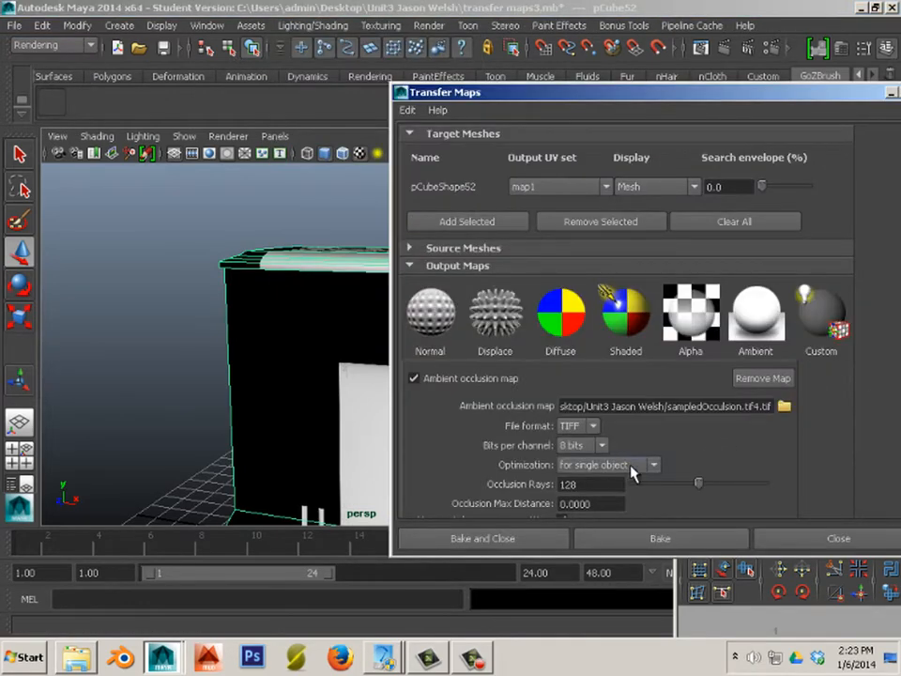
Set the mental ray common output map width and height to 512 for the ambient occlusion bake.
{"action": "scroll", "coordinate": [633, 474], "scroll_direction": "down", "scroll_amount": 5}
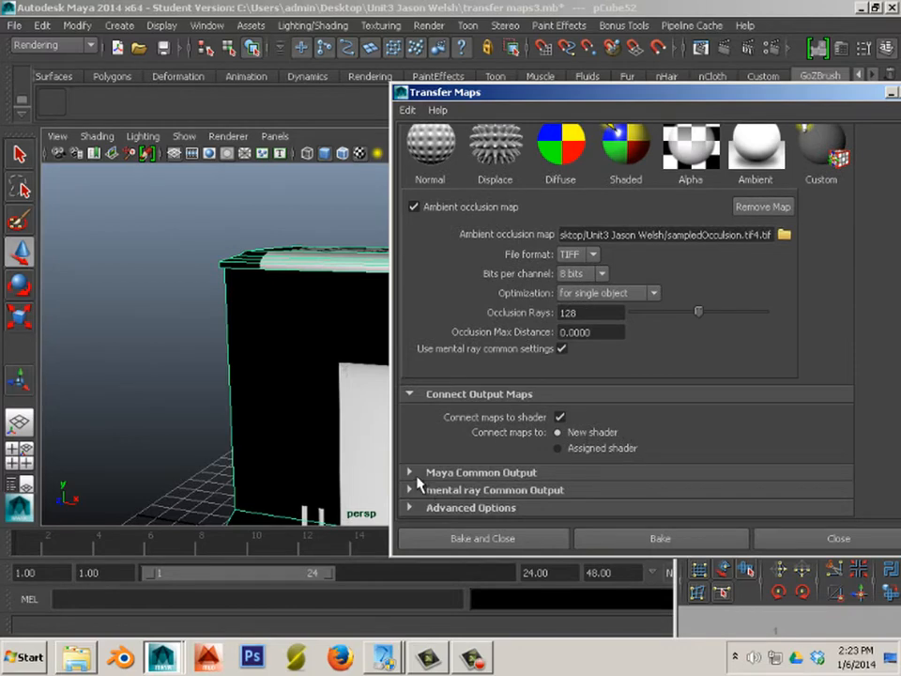
{"action": "left_click", "coordinate": [411, 492]}
{"action": "scroll", "coordinate": [503, 435], "scroll_direction": "down", "scroll_amount": 8}
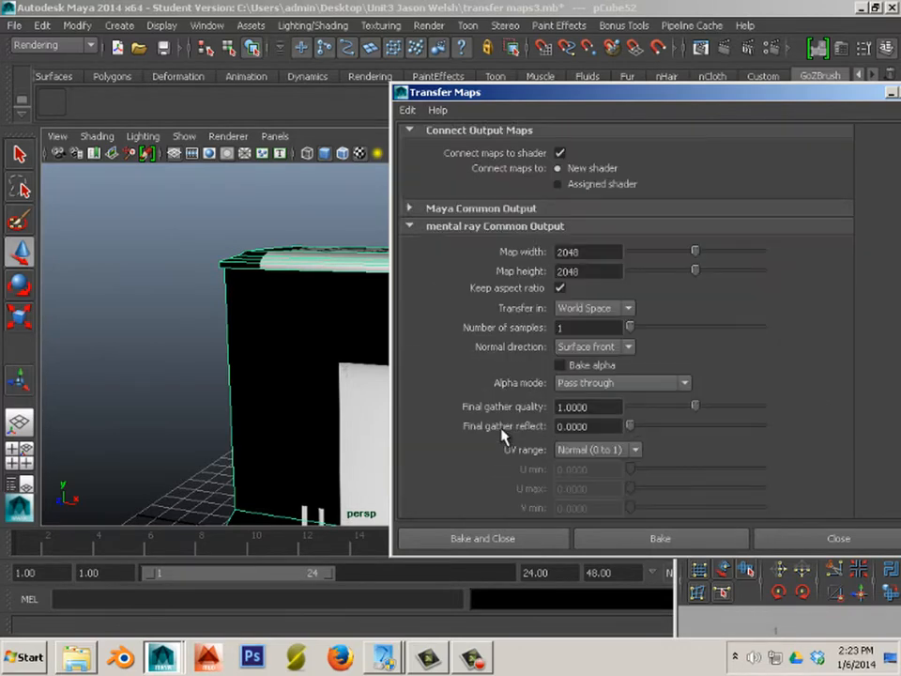
{"action": "left_click_drag", "start_coordinate": [600, 251], "coordinate": [538, 256]}
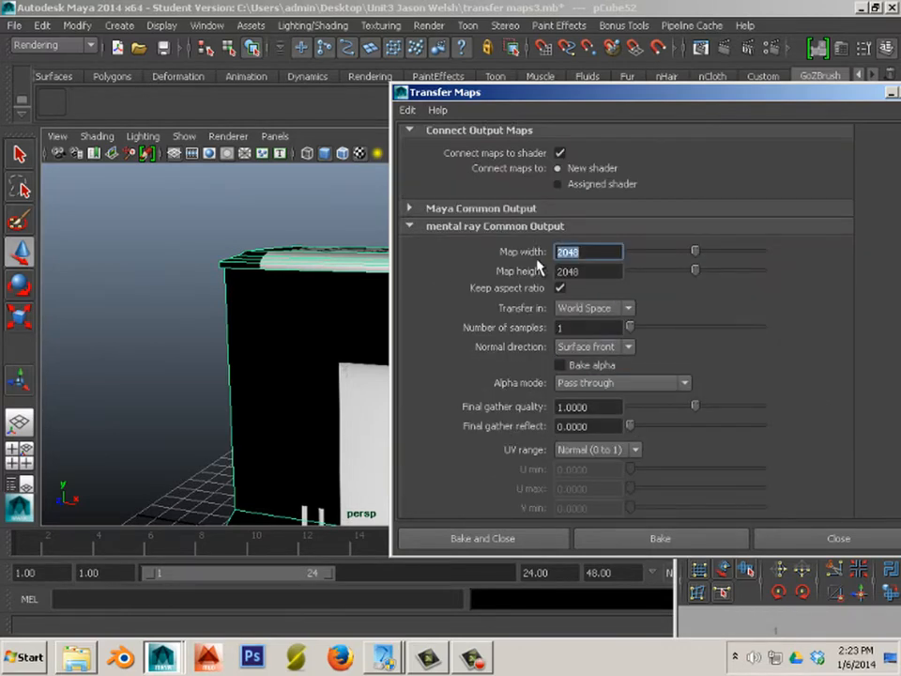
{"action": "left_click", "coordinate": [577, 269]}
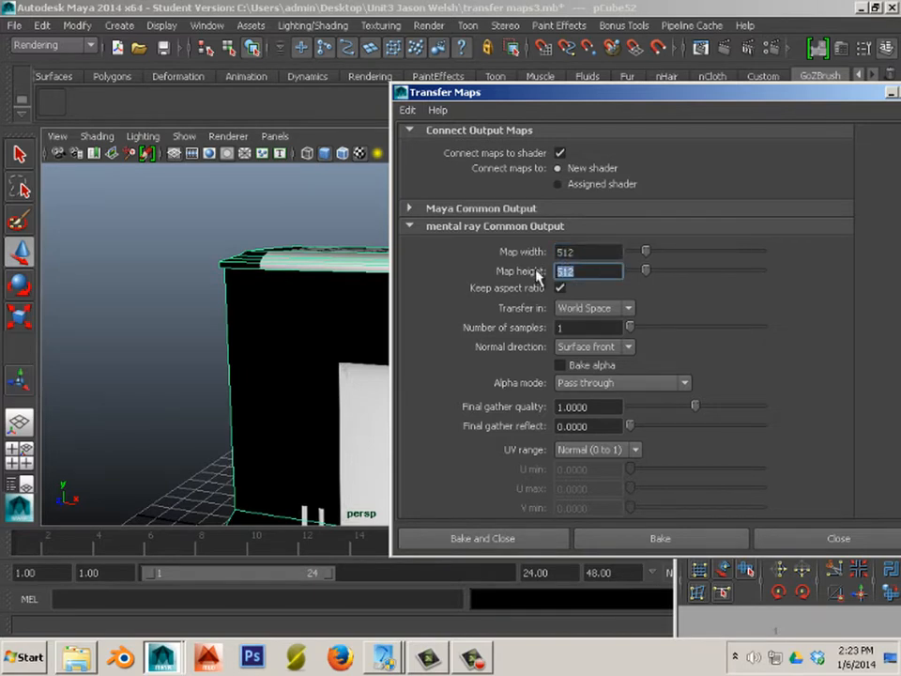
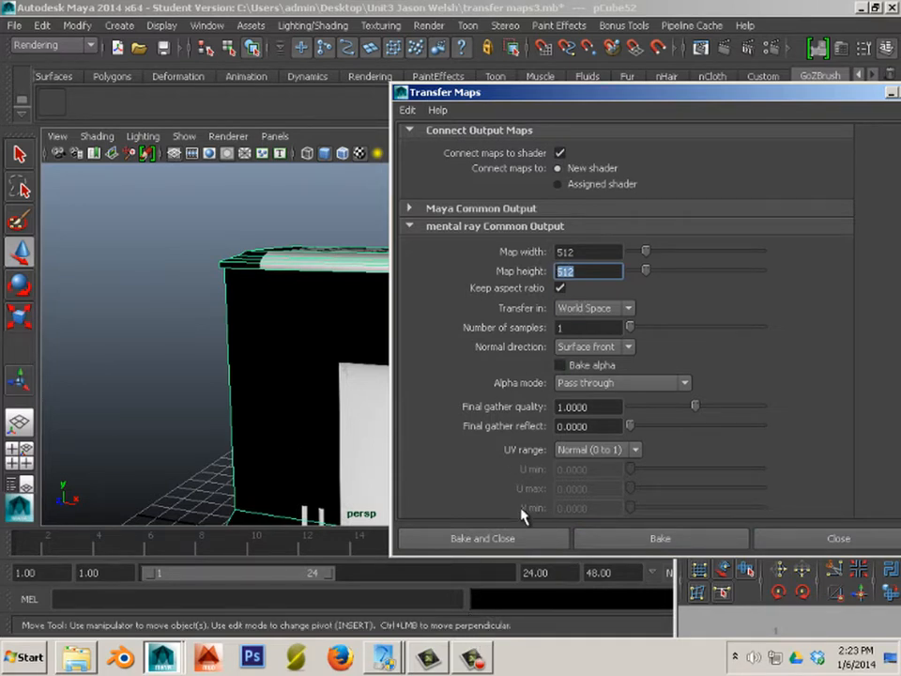
{"action": "left_click", "coordinate": [470, 661]}
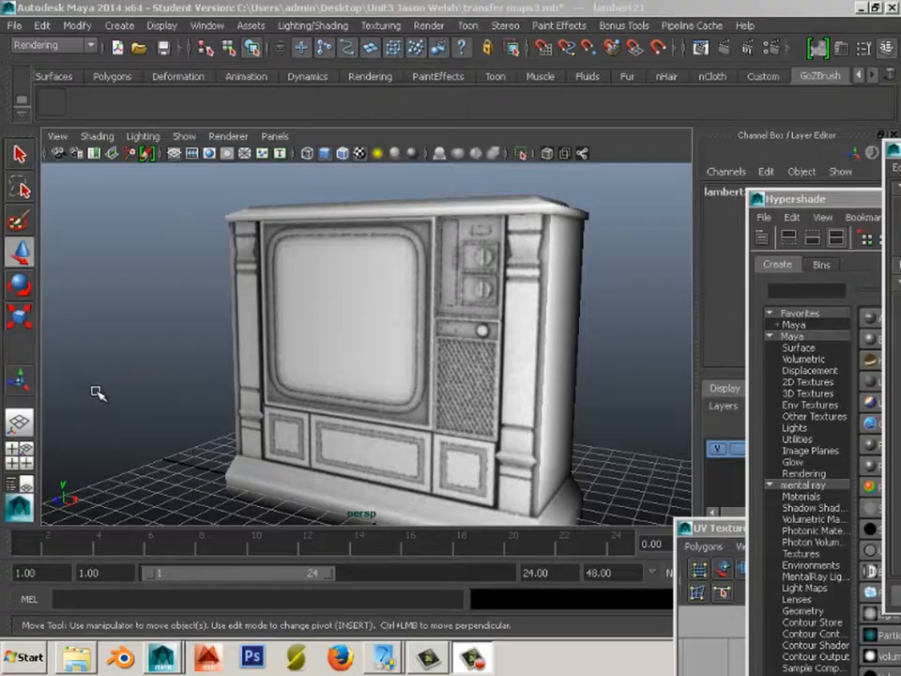
Inspect the baked ambient occlusion on the cabinet's top edge, side and front for artifacts.
{"action": "left_click_drag", "start_coordinate": [151, 369], "coordinate": [234, 368], "text": "alt"}
{"action": "left_click_drag", "start_coordinate": [197, 336], "coordinate": [79, 409], "text": "alt"}
{"action": "right_click_drag", "start_coordinate": [79, 409], "coordinate": [263, 403], "text": "alt"}
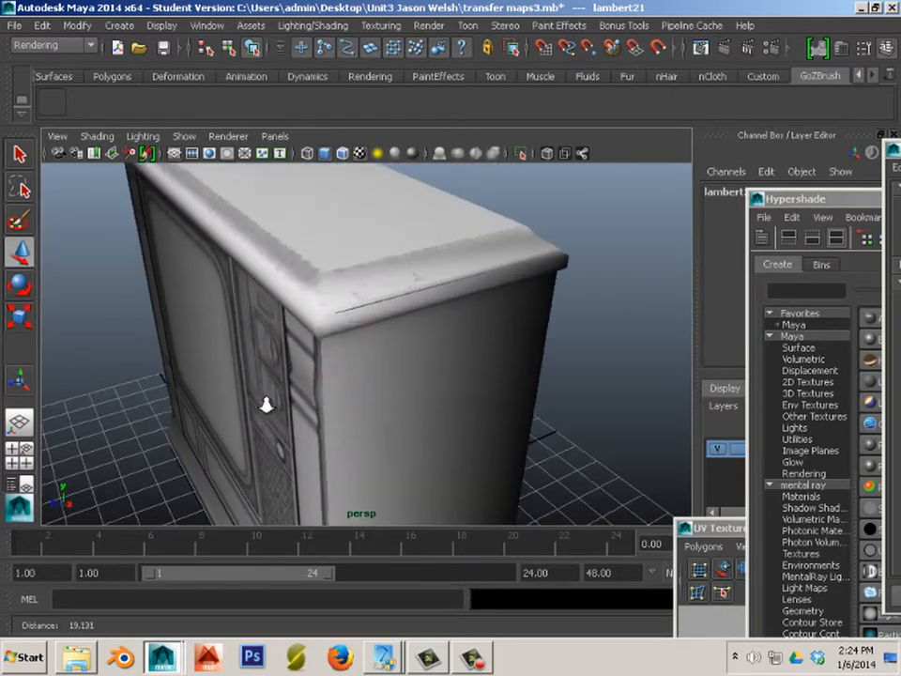
{"action": "scroll", "coordinate": [287, 396], "scroll_direction": "up", "scroll_amount": 4}
{"action": "scroll", "coordinate": [200, 398], "scroll_direction": "down", "scroll_amount": 8}
{"action": "left_click_drag", "start_coordinate": [200, 397], "coordinate": [204, 272], "text": "alt"}
{"action": "left_click_drag", "start_coordinate": [335, 437], "coordinate": [341, 397], "text": "alt"}
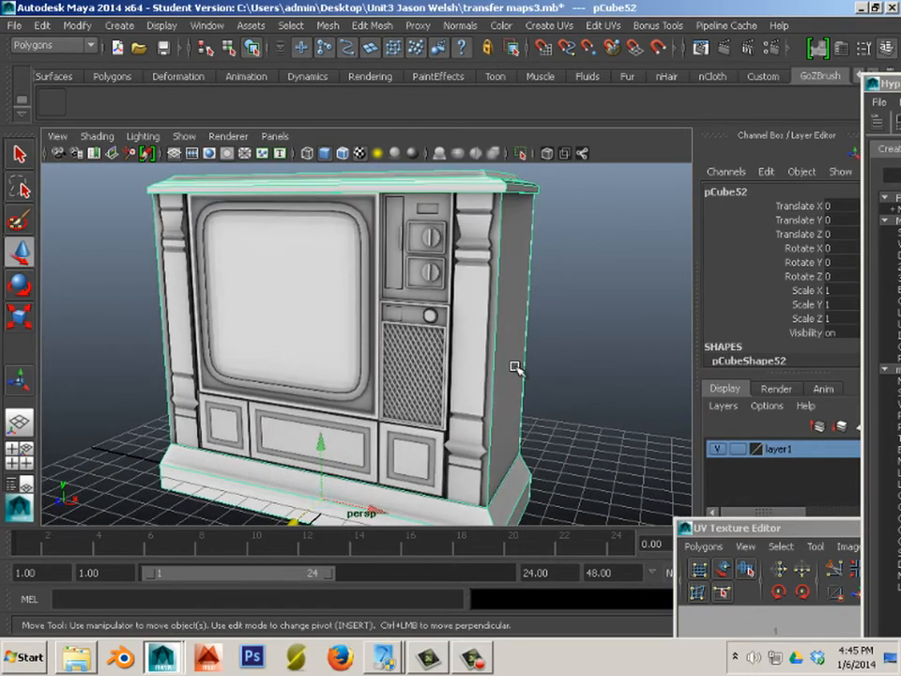
Examine the baked occlusion detail on the television's front, especially the speaker grille and knob panel.
{"action": "scroll", "coordinate": [466, 362], "scroll_direction": "up", "scroll_amount": 5}
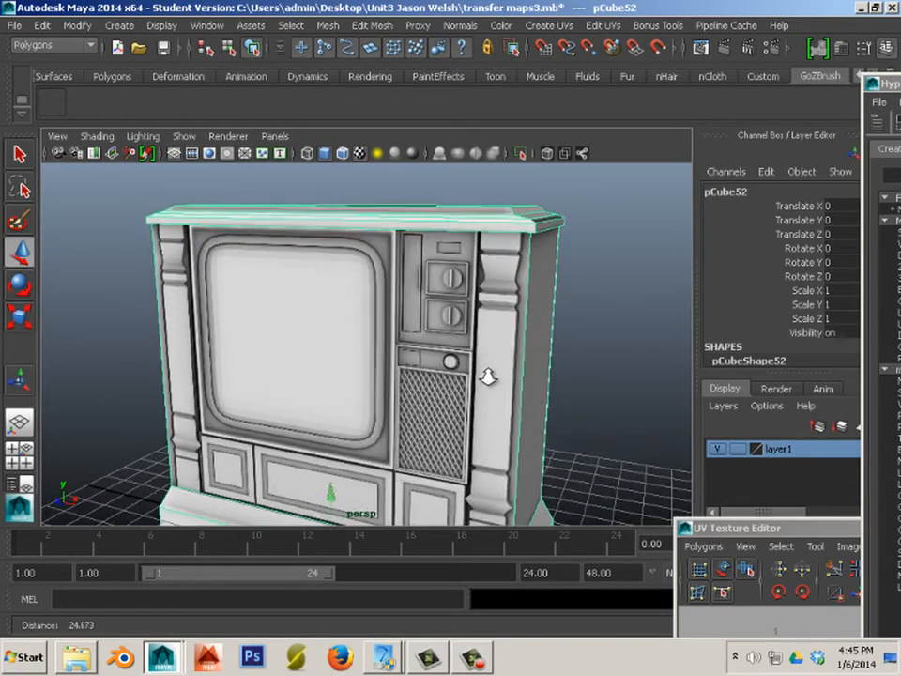
{"action": "left_click_drag", "start_coordinate": [522, 395], "coordinate": [531, 379], "text": "alt"}
{"action": "middle_click_drag", "start_coordinate": [531, 379], "coordinate": [466, 366], "text": "alt"}
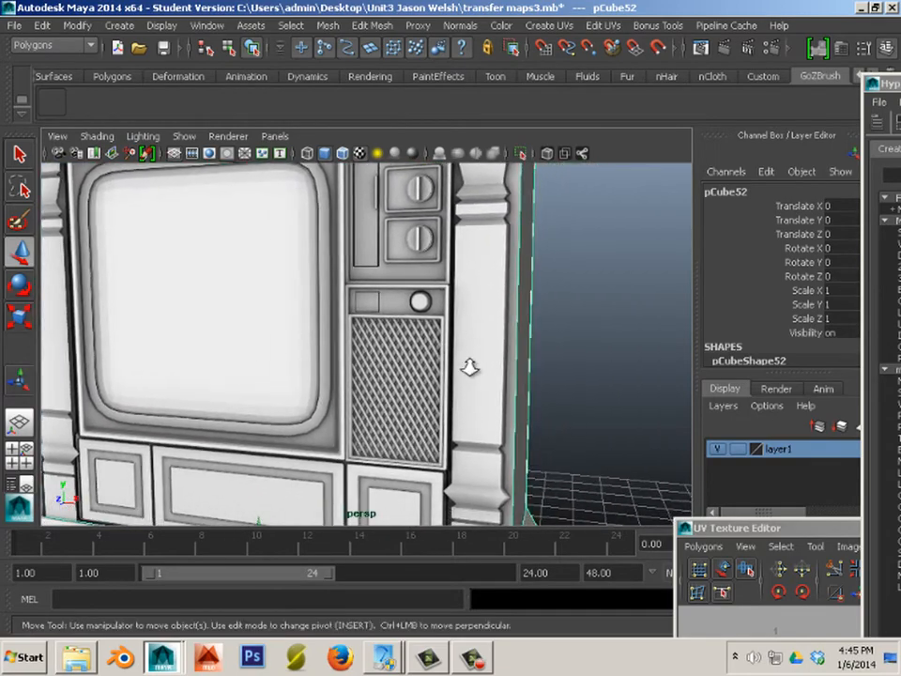
{"action": "scroll", "coordinate": [567, 409], "scroll_direction": "up", "scroll_amount": 4}
{"action": "left_click_drag", "start_coordinate": [566, 408], "coordinate": [514, 382], "text": "alt"}
{"action": "middle_click_drag", "start_coordinate": [515, 382], "coordinate": [473, 411], "text": "alt"}
{"action": "scroll", "coordinate": [489, 368], "scroll_direction": "down", "scroll_amount": 2}
{"action": "scroll", "coordinate": [560, 398], "scroll_direction": "up", "scroll_amount": 5}
{"action": "scroll", "coordinate": [522, 354], "scroll_direction": "down", "scroll_amount": 8}
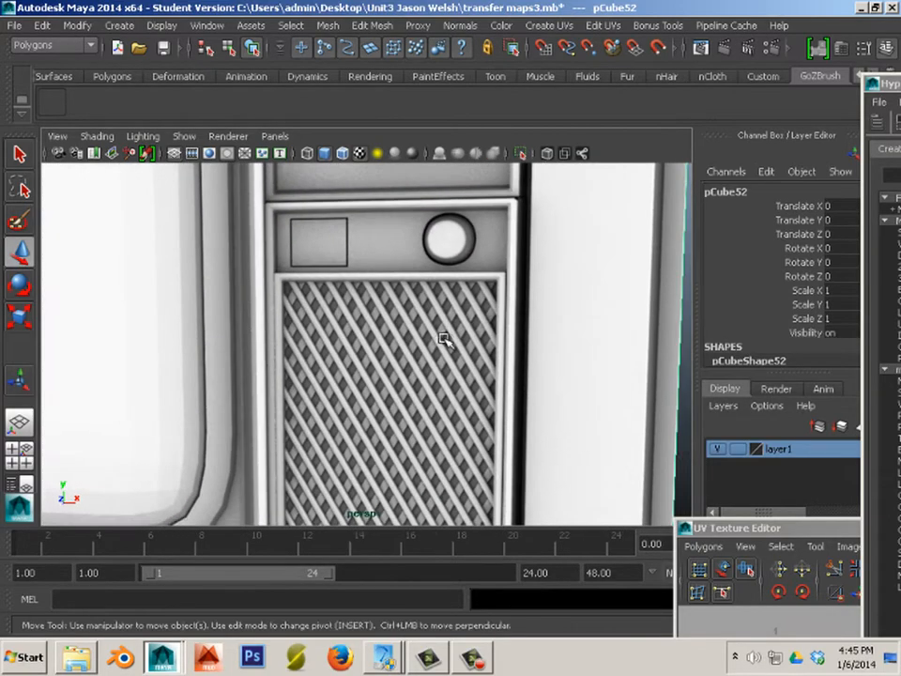
{"action": "scroll", "coordinate": [344, 369], "scroll_direction": "down", "scroll_amount": 5}
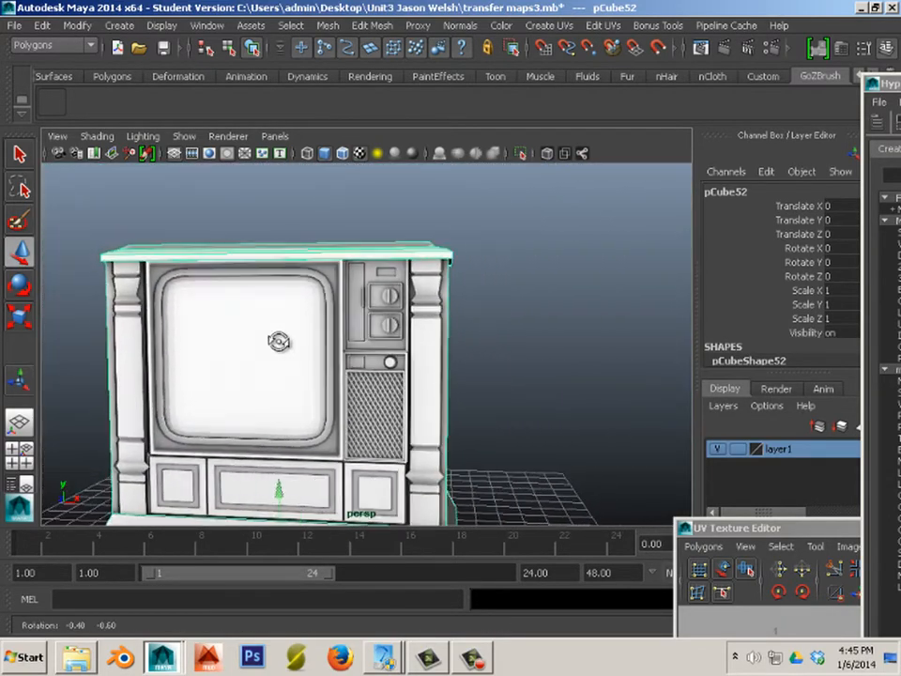
Check the baked shading on the cabinet's side and underneath its top, comparing it with the grille and full front.
{"action": "left_click_drag", "start_coordinate": [306, 338], "coordinate": [253, 327], "text": "alt"}
{"action": "left_click_drag", "start_coordinate": [340, 287], "coordinate": [259, 313], "text": "alt"}
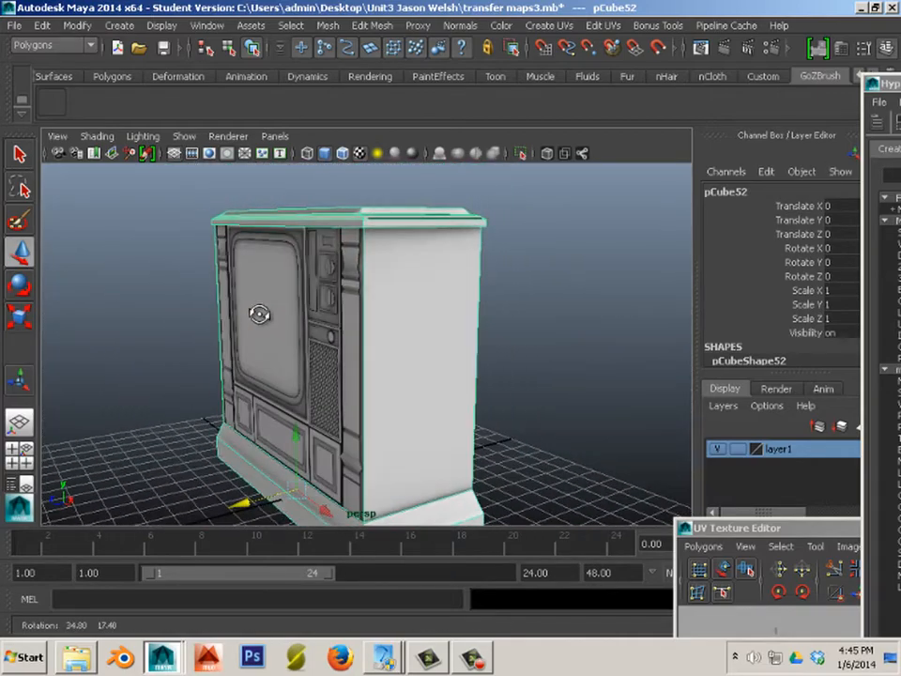
{"action": "right_click_drag", "start_coordinate": [259, 313], "coordinate": [309, 318], "text": "alt"}
{"action": "left_click_drag", "start_coordinate": [310, 318], "coordinate": [322, 297], "text": "alt"}
{"action": "middle_click_drag", "start_coordinate": [322, 297], "coordinate": [327, 345], "text": "alt"}
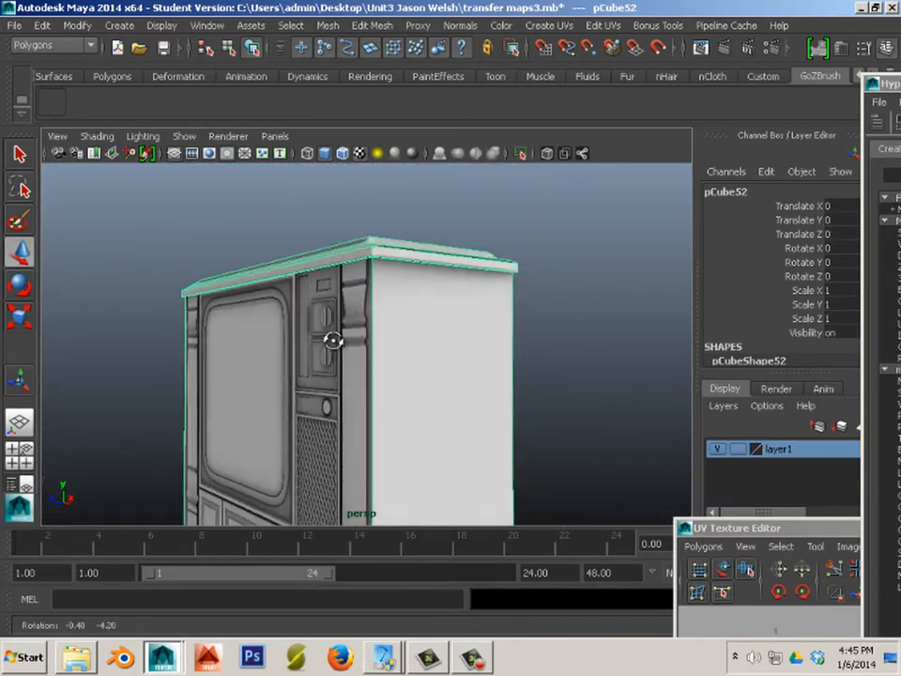
{"action": "left_click_drag", "start_coordinate": [347, 318], "coordinate": [409, 347], "text": "alt"}
{"action": "right_click_drag", "start_coordinate": [409, 348], "coordinate": [475, 390], "text": "alt"}
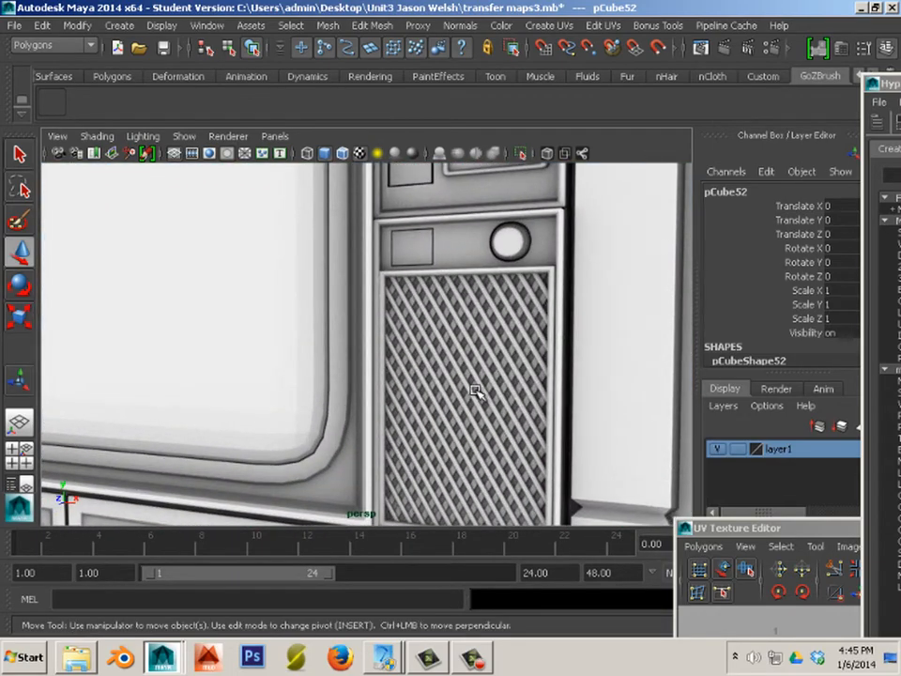
{"action": "right_click_drag", "start_coordinate": [531, 410], "coordinate": [357, 392], "text": "alt"}
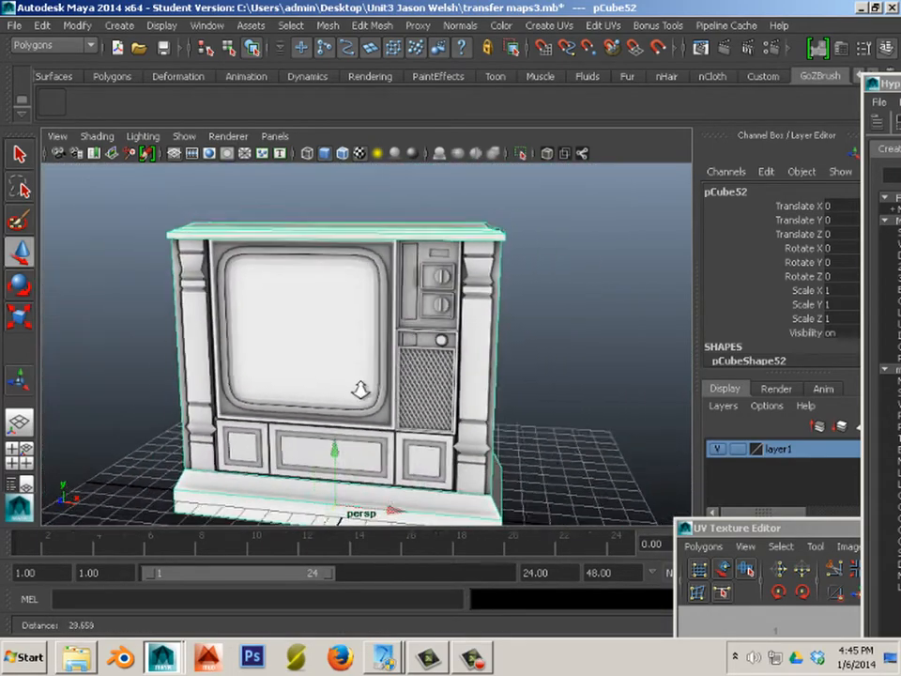
{"action": "left_click_drag", "start_coordinate": [358, 392], "coordinate": [318, 358], "text": "alt"}
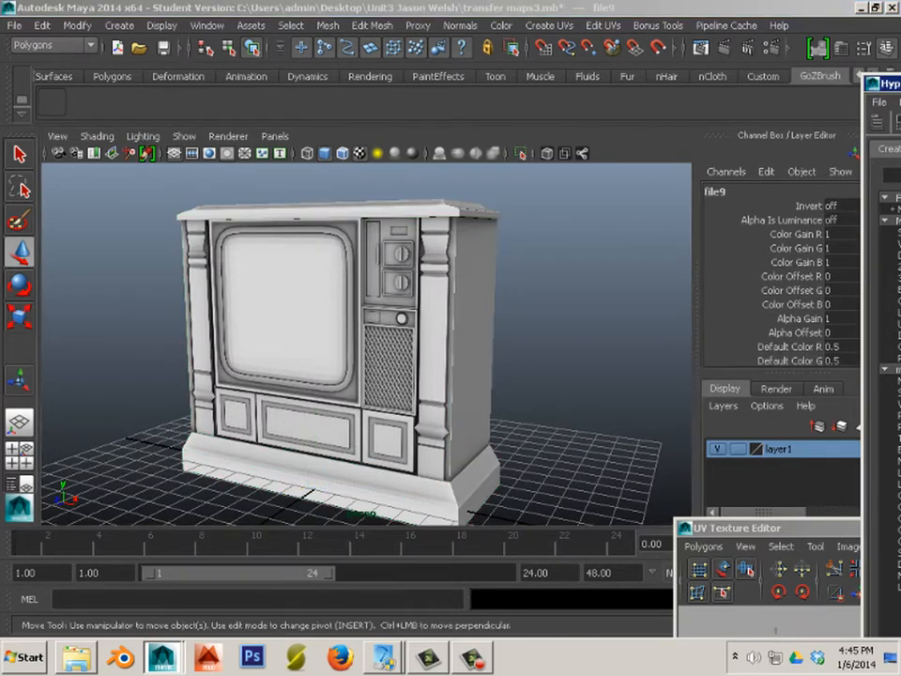
Compare the available occlusion images for the file texture and choose sampledOcculsion.tif4.tif as its image.
{"action": "key", "text": "ctrl+a"}
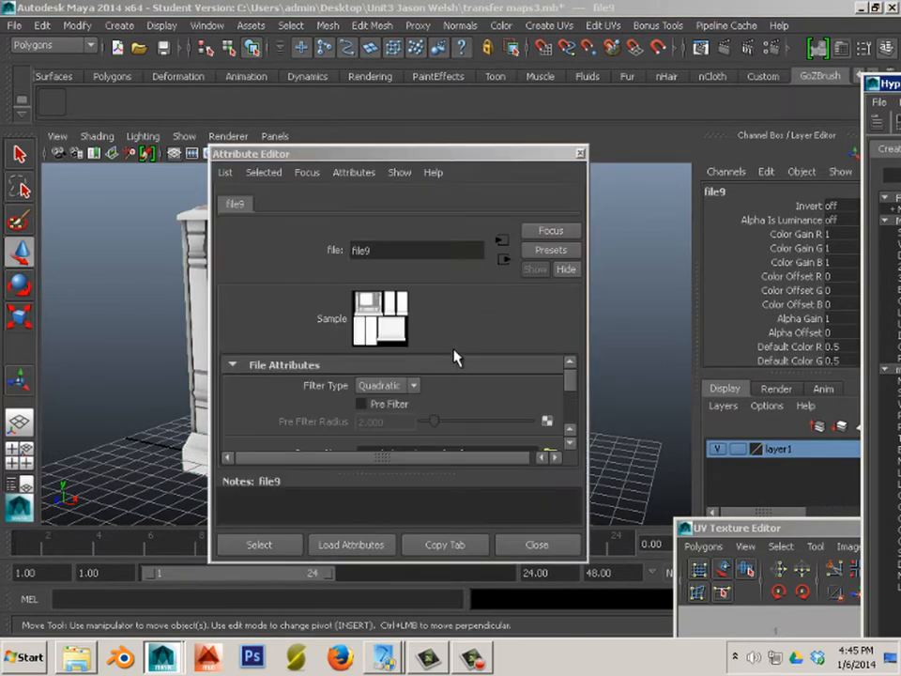
{"action": "scroll", "coordinate": [513, 410], "scroll_direction": "down", "scroll_amount": 2}
{"action": "scroll", "coordinate": [500, 423], "scroll_direction": "up", "scroll_amount": 1}
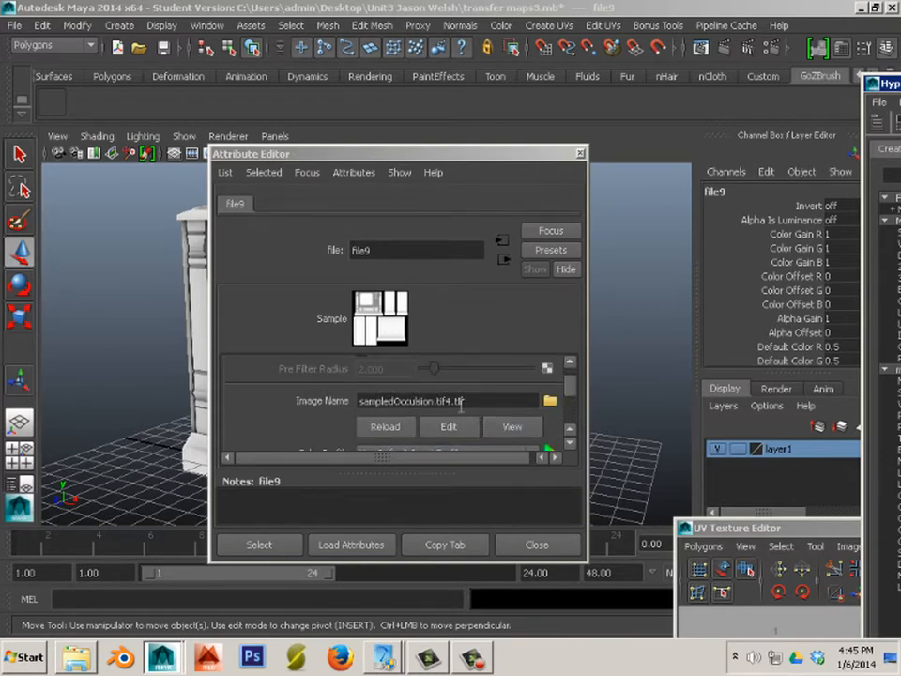
{"action": "left_click", "coordinate": [549, 400]}
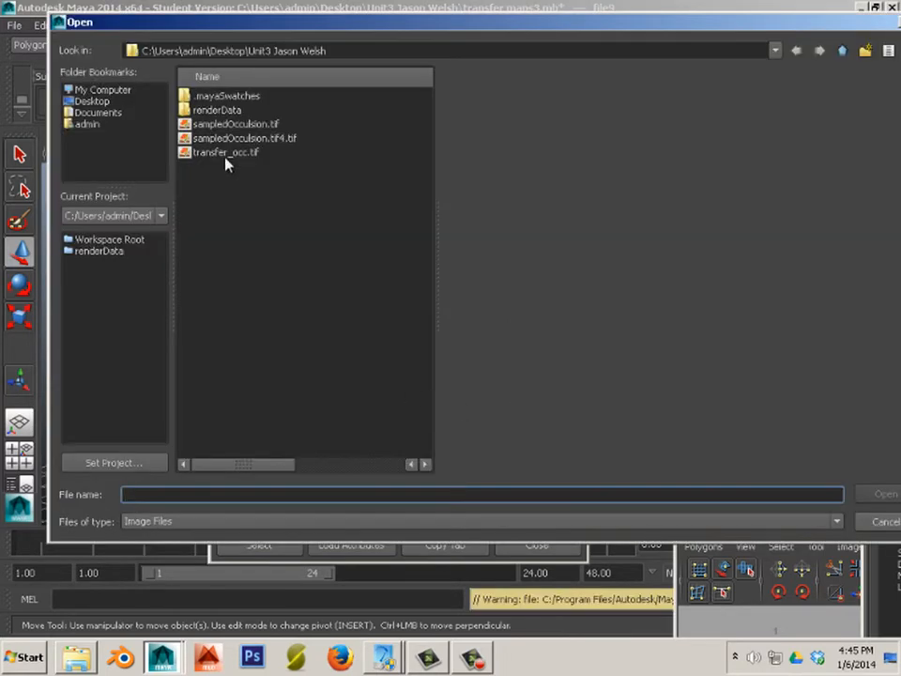
{"action": "left_click", "coordinate": [294, 139]}
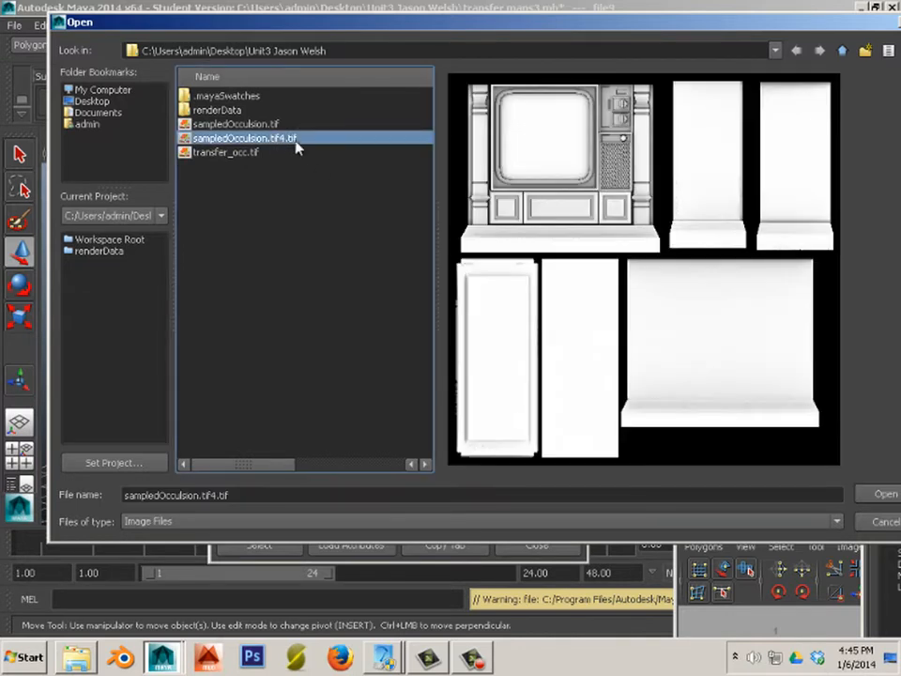
{"action": "key", "text": "Up"}
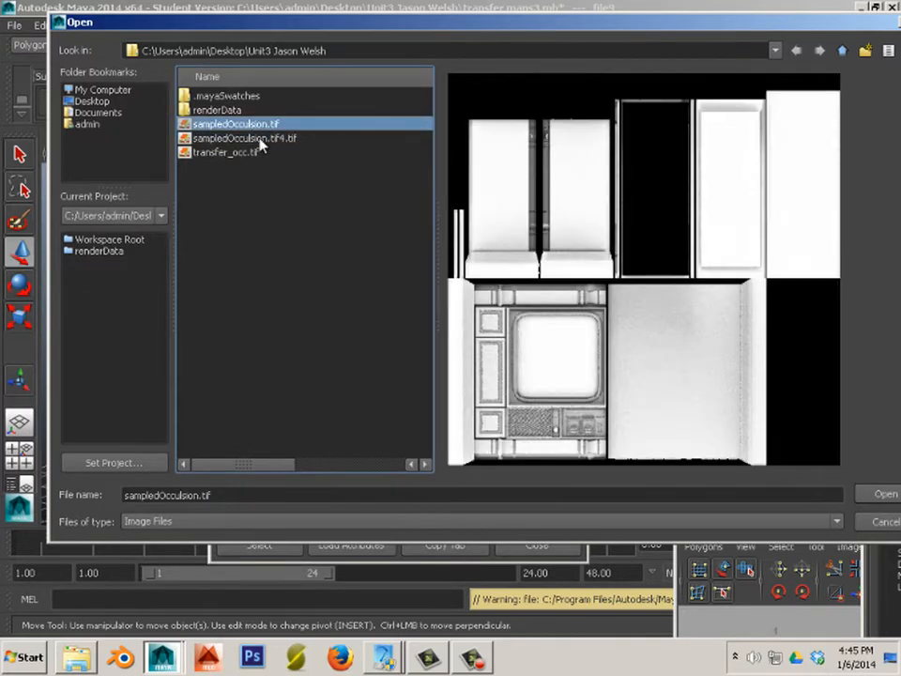
{"action": "key", "text": "Down"}
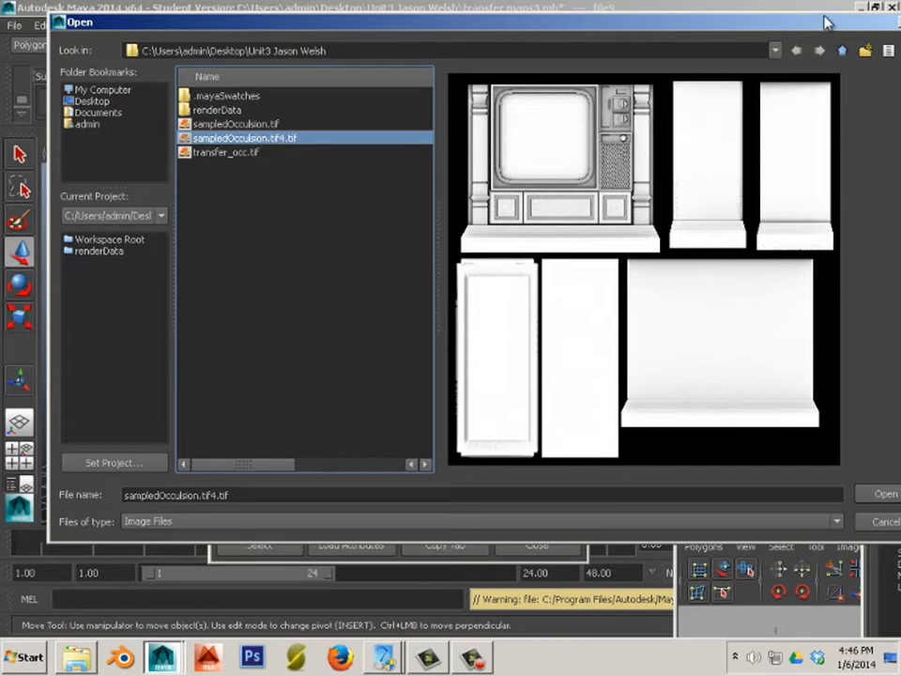
{"action": "left_click_drag", "start_coordinate": [826, 21], "coordinate": [599, 43]}
{"action": "key", "text": "Return"}
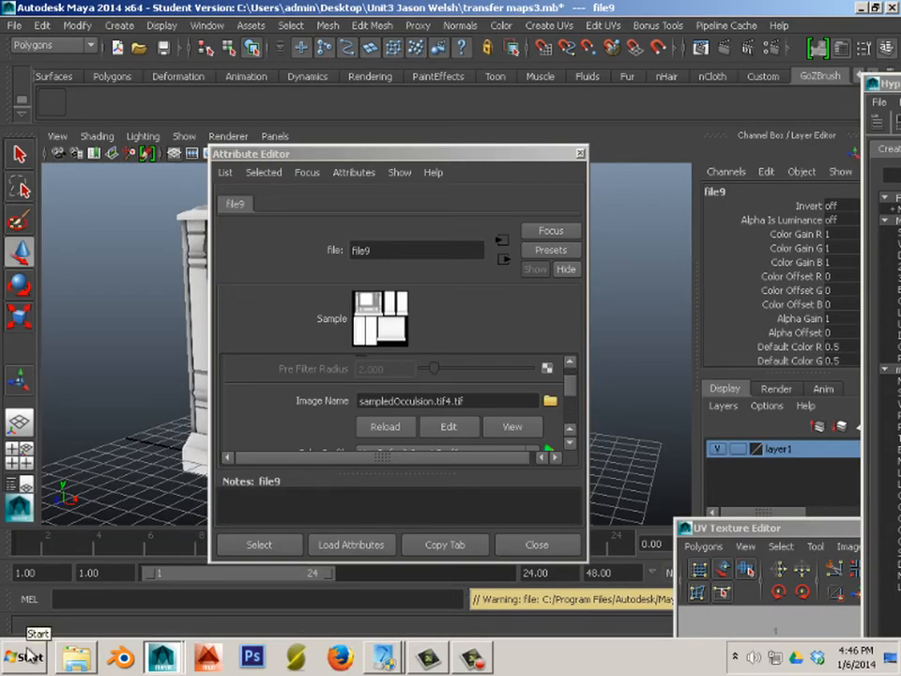
Open the texture's image for external editing and hand it over from Windows Photo Viewer to Adobe Photoshop CS6.
{"action": "left_click", "coordinate": [447, 428]}
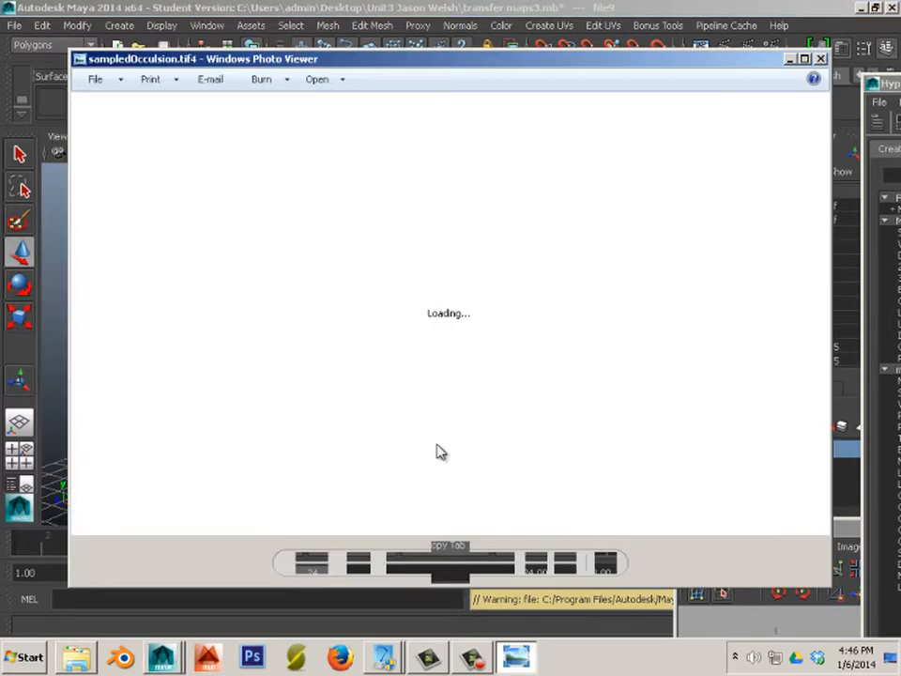
{"action": "left_click", "coordinate": [94, 80]}
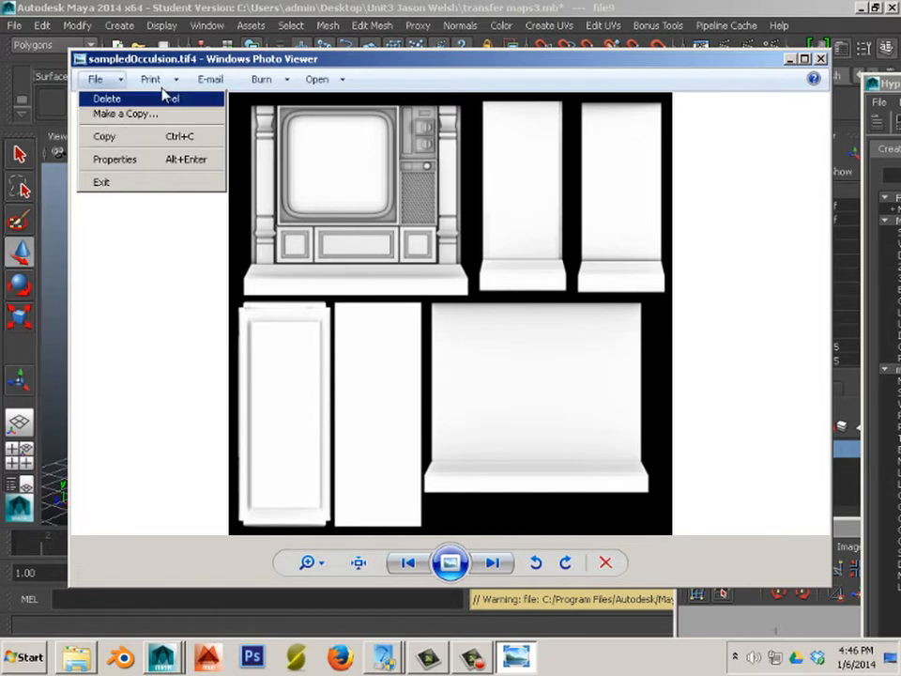
{"action": "mouse_move", "coordinate": [313, 80]}
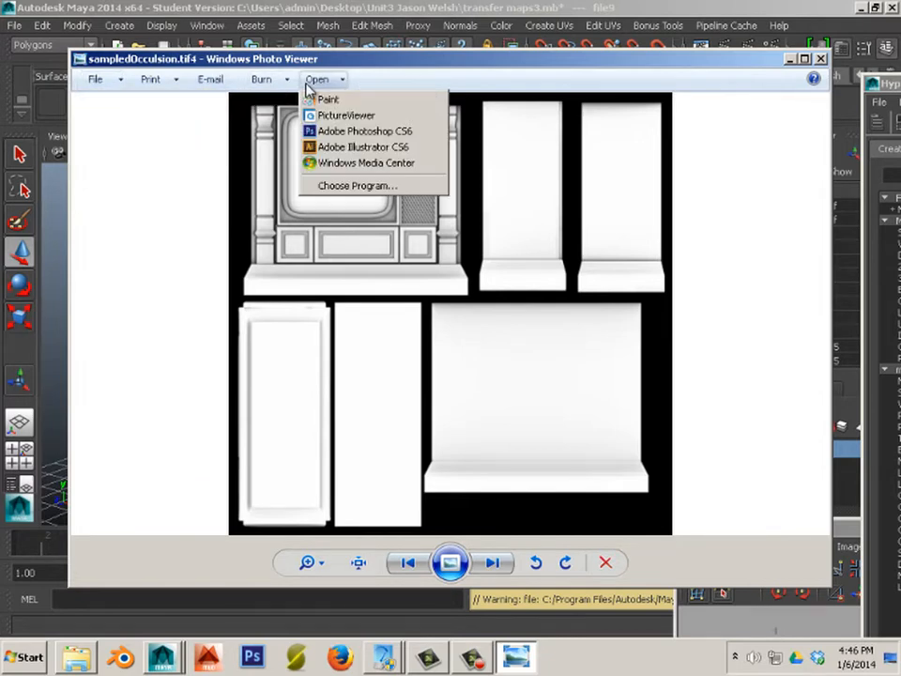
{"action": "left_click", "coordinate": [321, 137]}
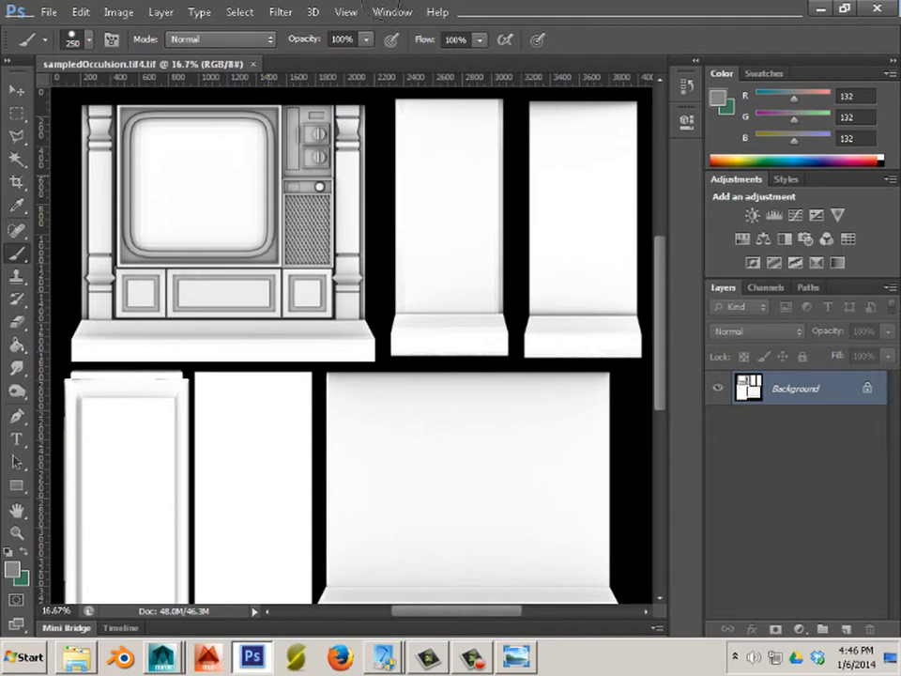
Examine the occlusion map's television front up close, around the knobs, control panel and speaker grille.
{"action": "left_click", "coordinate": [393, 11]}
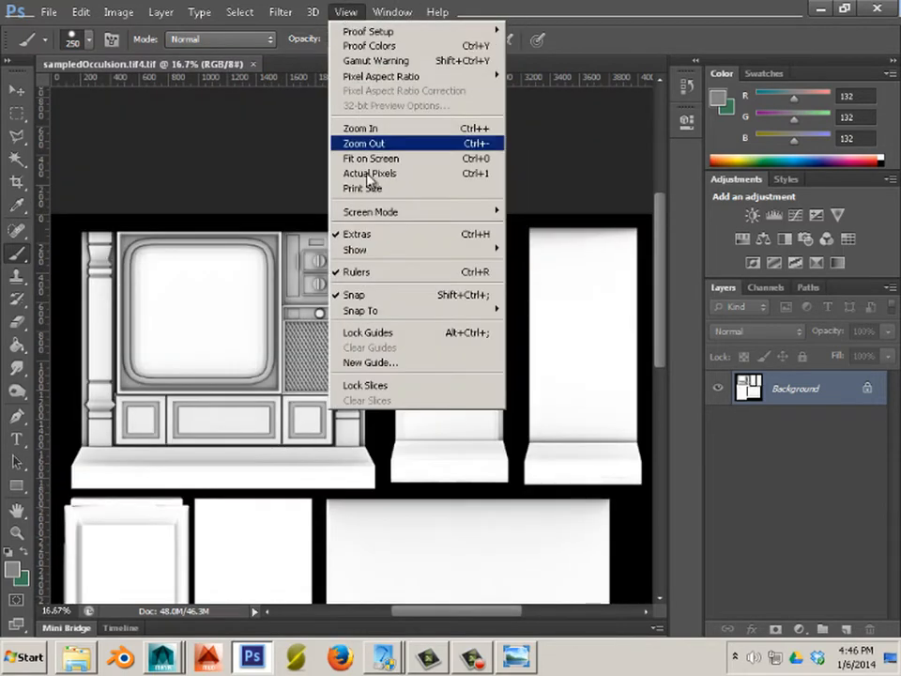
{"action": "left_click", "coordinate": [292, 203]}
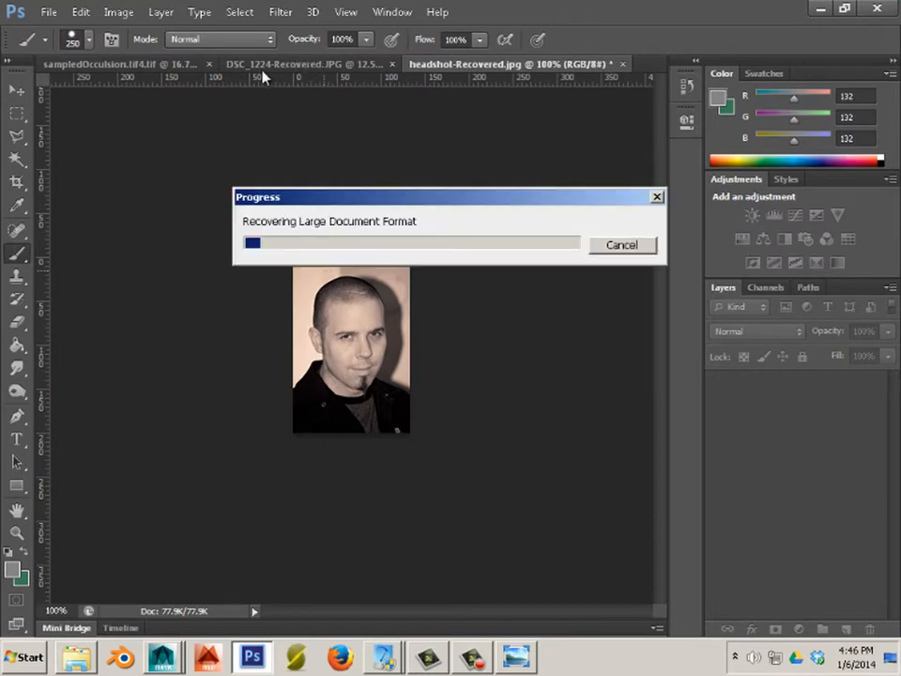
{"action": "left_click", "coordinate": [654, 246]}
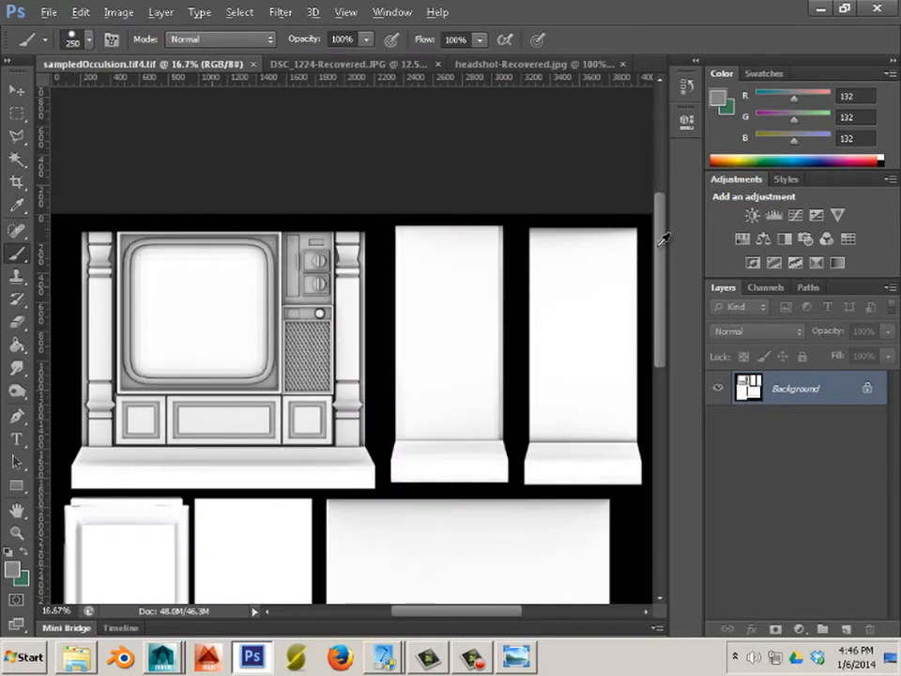
{"action": "key", "text": "ctrl+plus"}
{"action": "key", "text": "ctrl+plus"}
{"action": "key", "text": "ctrl+plus"}
{"action": "key", "text": "ctrl+plus"}
{"action": "key", "text": "ctrl+plus"}
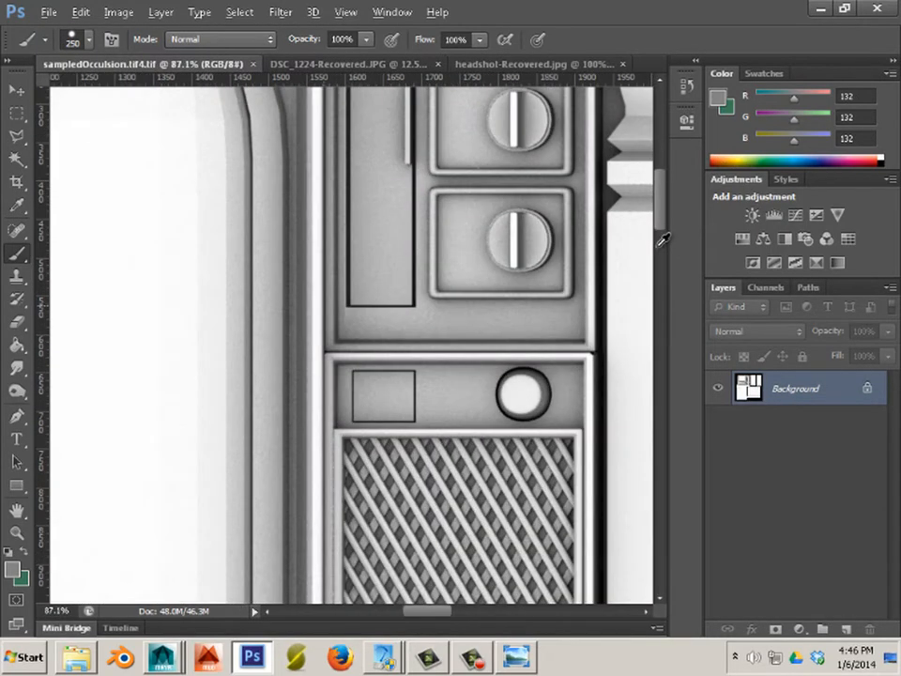
{"action": "scroll", "coordinate": [658, 246], "scroll_direction": "down", "scroll_amount": 1, "text": "alt"}
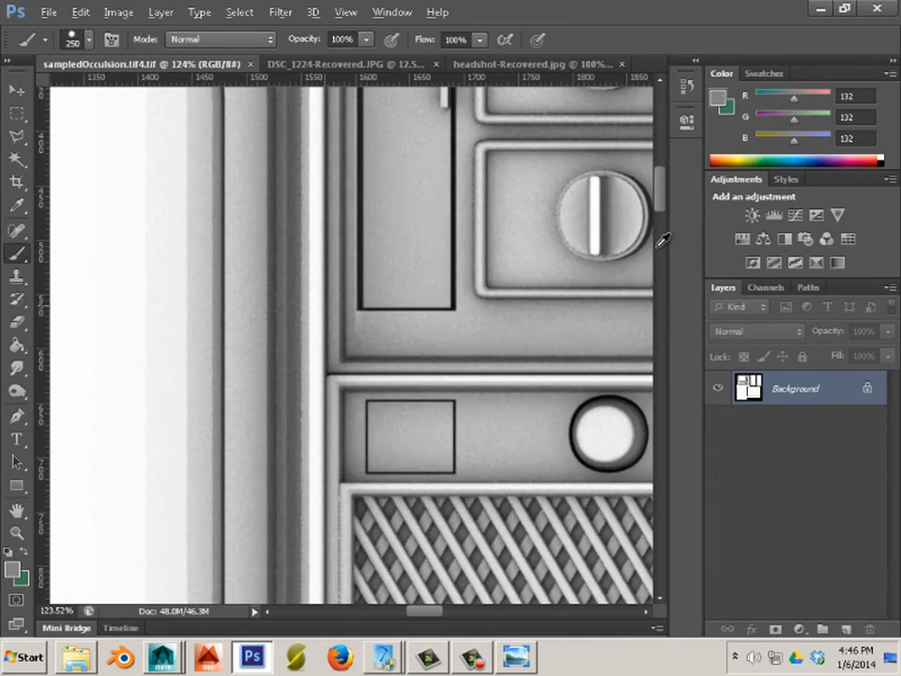
{"action": "scroll", "coordinate": [660, 246], "scroll_direction": "down", "scroll_amount": 5, "text": "alt"}
Start saving the occlusion map under a new name and create a folder named Maps alongside the existing images.
{"action": "key", "text": "alt+f"}
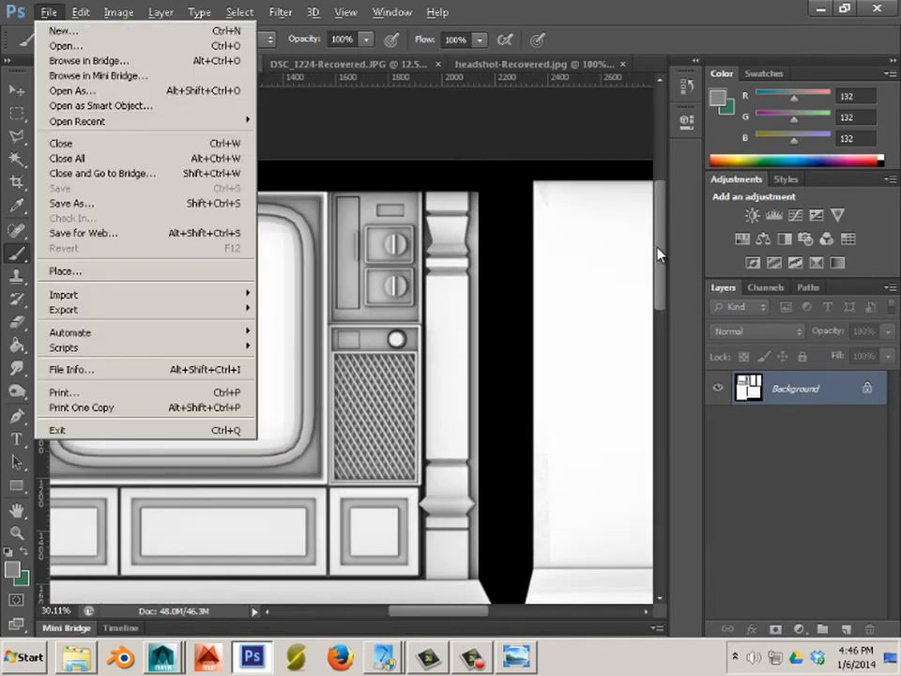
{"action": "key", "text": "Down"}
{"action": "key", "text": "Down"}
{"action": "key", "text": "Down"}
{"action": "key", "text": "Down"}
{"action": "key", "text": "Down"}
{"action": "key", "text": "Down"}
{"action": "key", "text": "Down"}
{"action": "key", "text": "Down"}
{"action": "key", "text": "Down"}
{"action": "key", "text": "Down"}
{"action": "key", "text": "Down"}
{"action": "key", "text": "Down"}
{"action": "key", "text": "Return"}
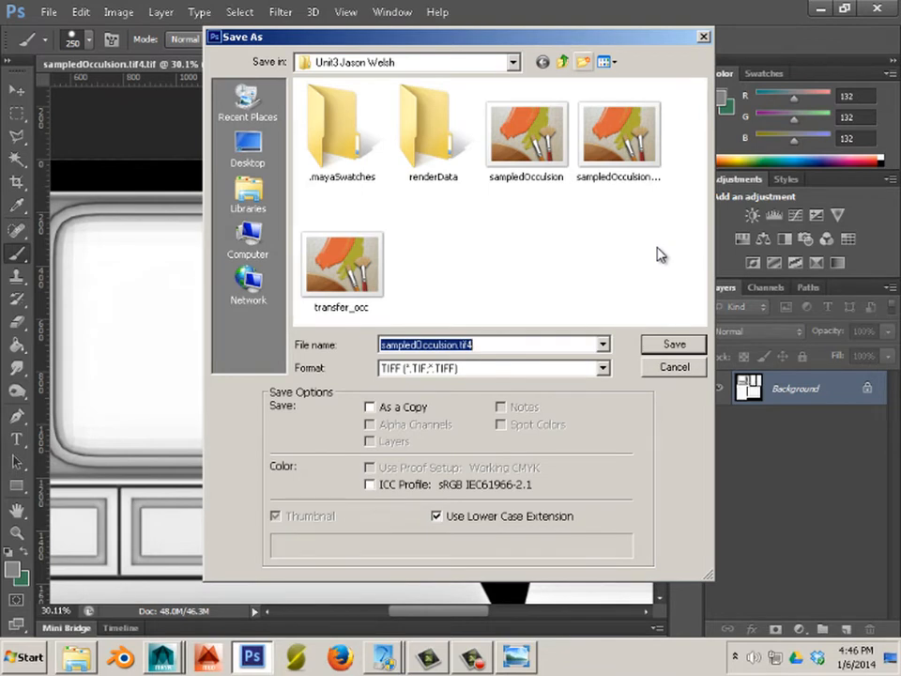
{"action": "key", "text": "ctrl+shift+n"}
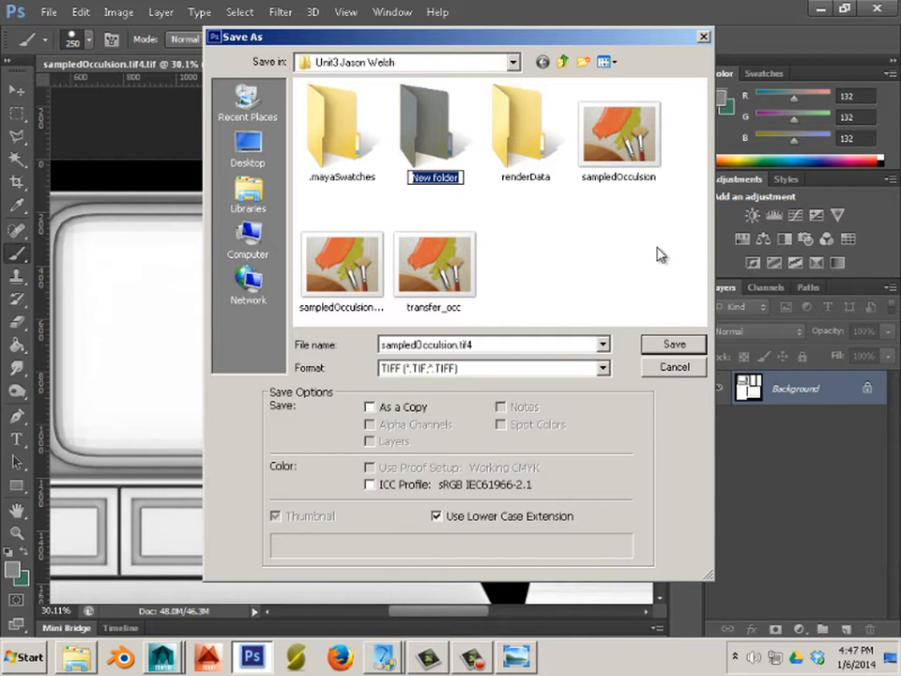
{"action": "type", "text": "Maps"}
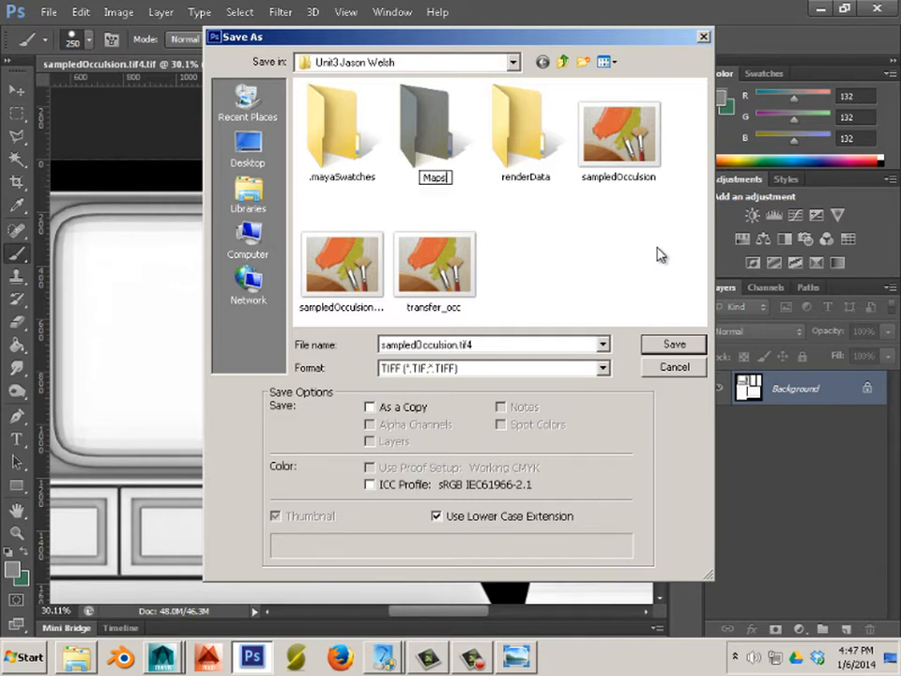
{"action": "key", "text": "Return"}
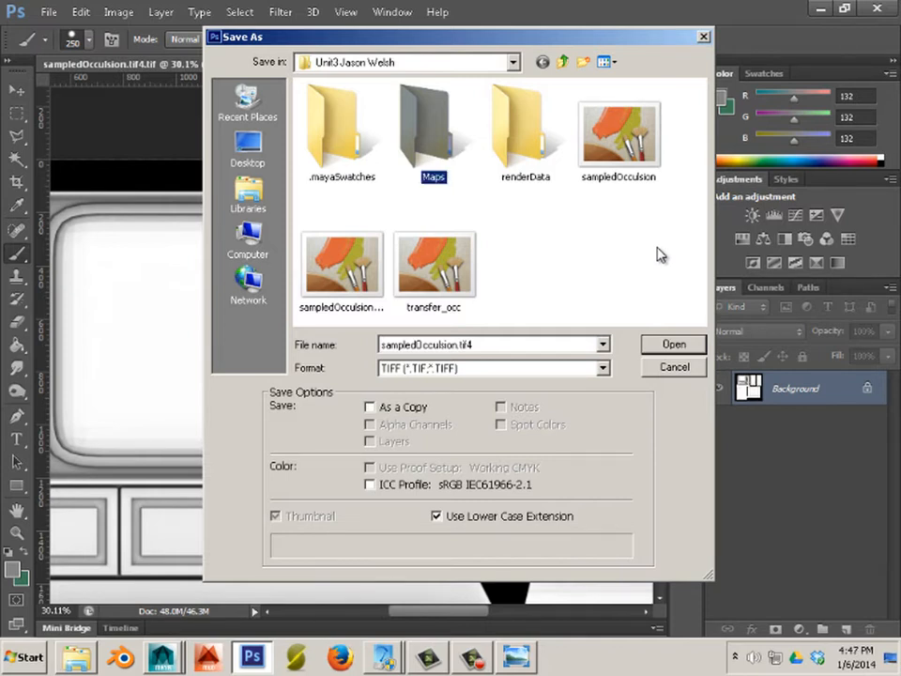
Save the occlusion map in the Maps folder as TV_occ in TIFF format without image compression.
{"action": "key", "text": "Return"}
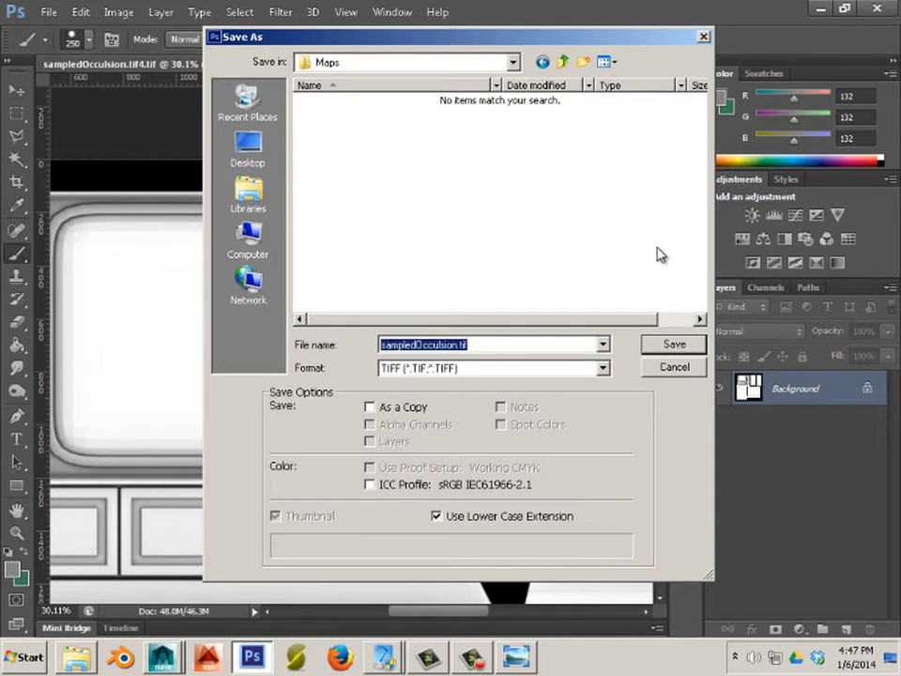
{"action": "type", "text": "TV_occ"}
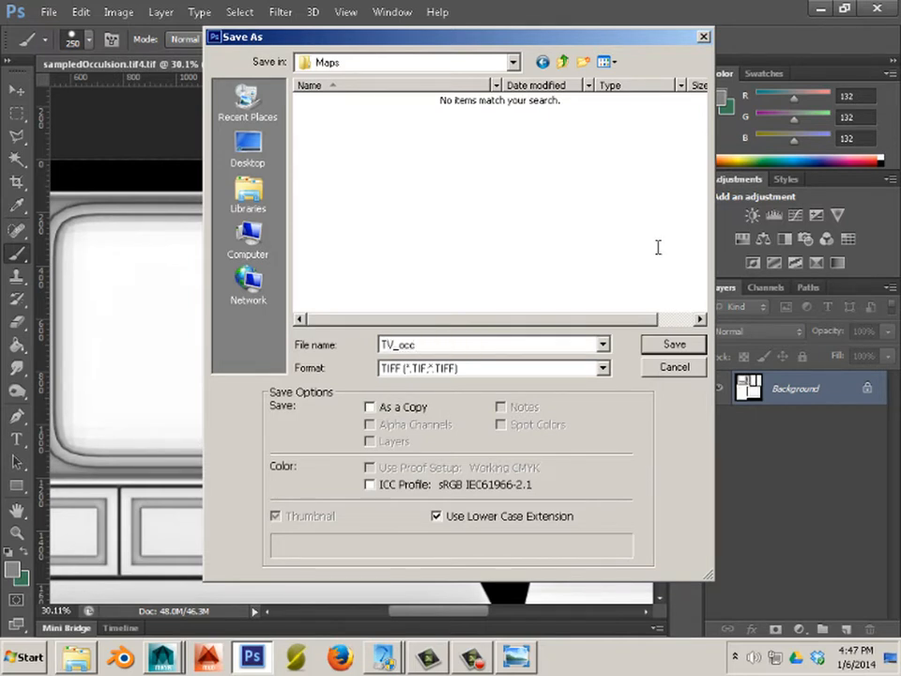
{"action": "key", "text": "Return"}
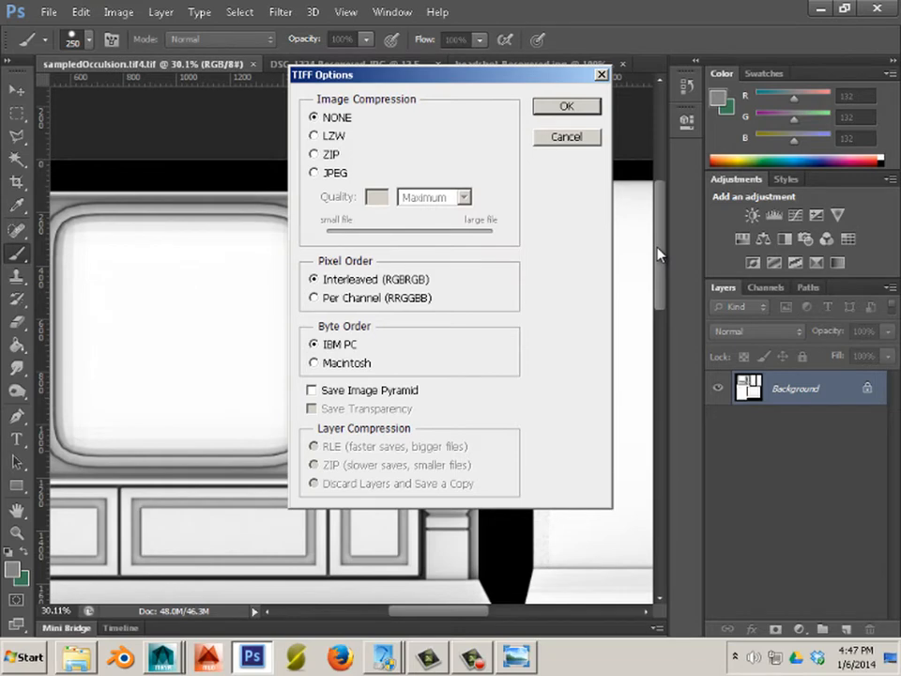
{"action": "key", "text": "Return"}
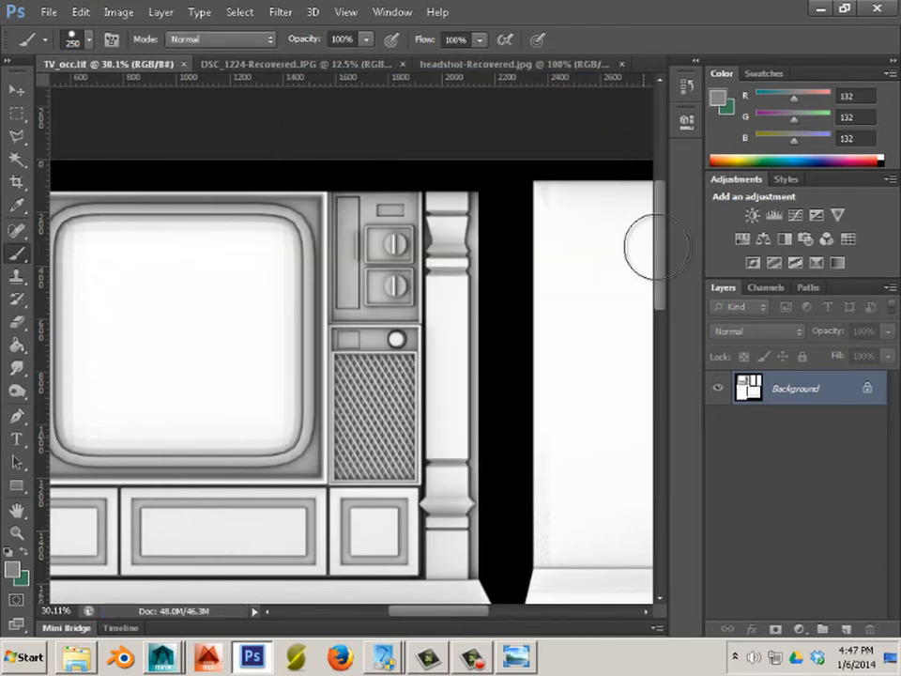
Switch back to Maya, move the Transfer Maps window clear of the model and inspect the low-poly cabinet's shading.
{"action": "key", "text": "alt+Tab"}
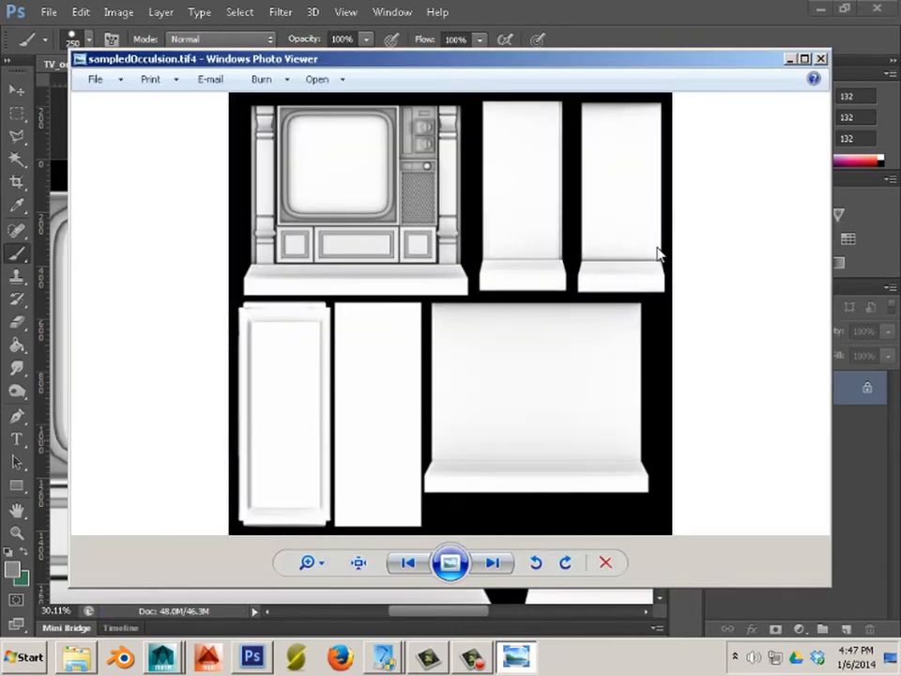
{"action": "key", "text": "alt+Tab"}
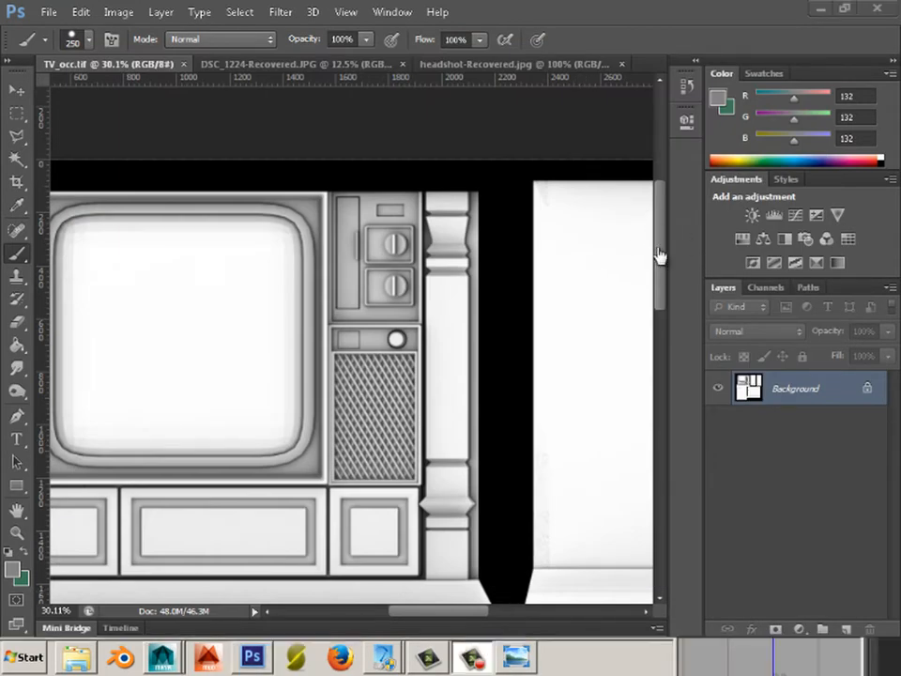
{"action": "key", "text": "alt+Tab"}
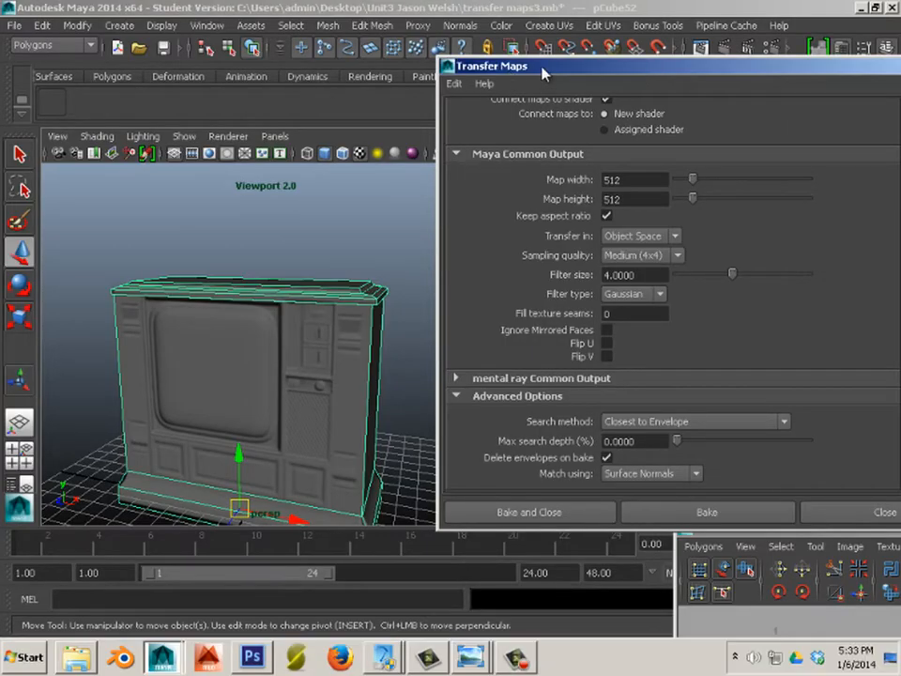
{"action": "left_click_drag", "start_coordinate": [481, 66], "coordinate": [679, 92]}
{"action": "left_click_drag", "start_coordinate": [477, 276], "coordinate": [307, 248], "text": "alt"}
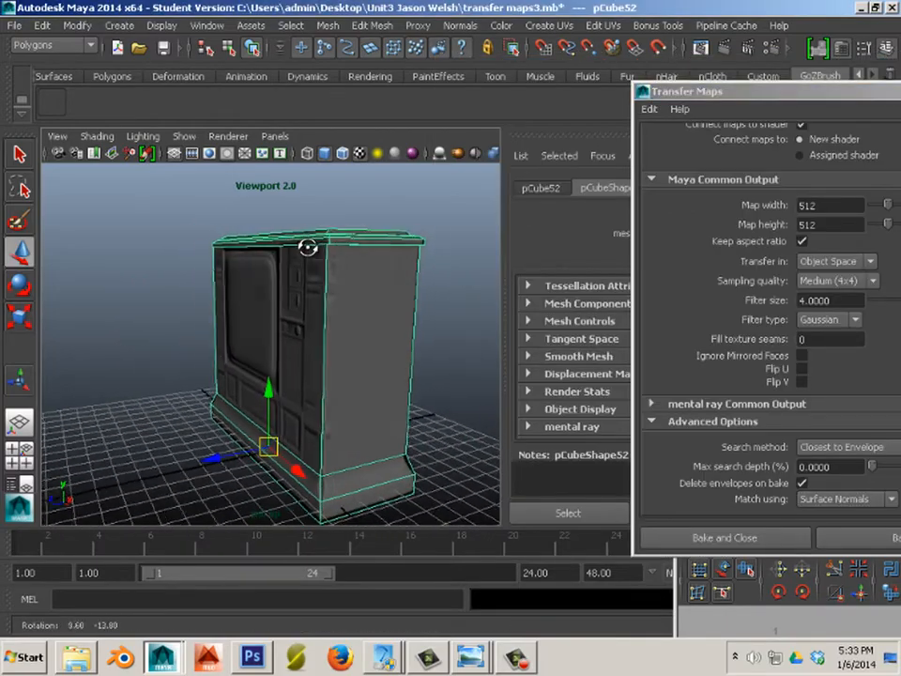
{"action": "scroll", "coordinate": [304, 262], "scroll_direction": "up", "scroll_amount": 6}
{"action": "left_click_drag", "start_coordinate": [336, 317], "coordinate": [245, 326], "text": "alt"}
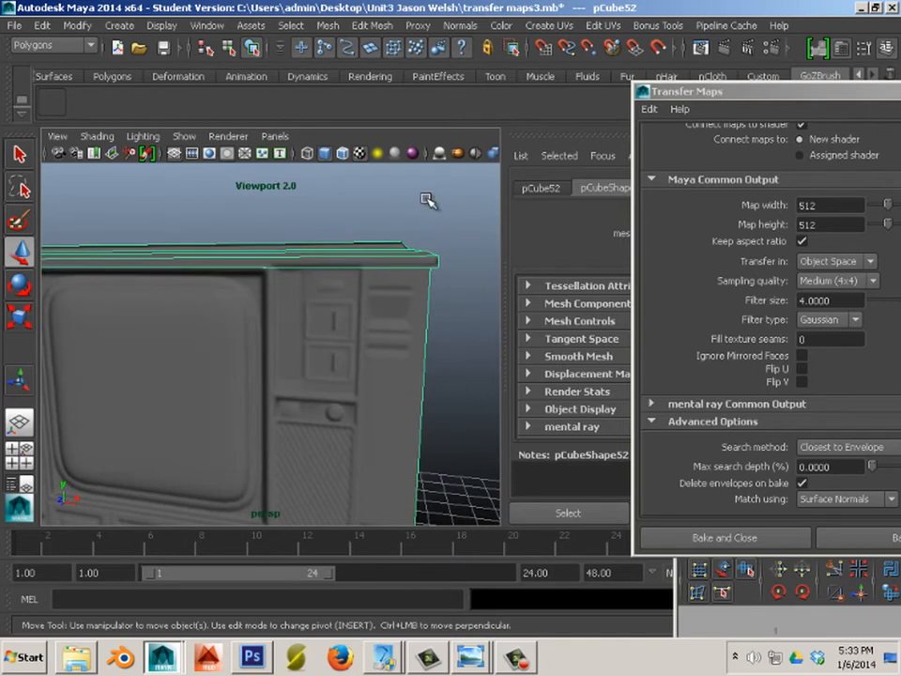
Harden all edges of the low-poly cabinet, check its top, and return to object selection.
{"action": "left_click", "coordinate": [462, 25]}
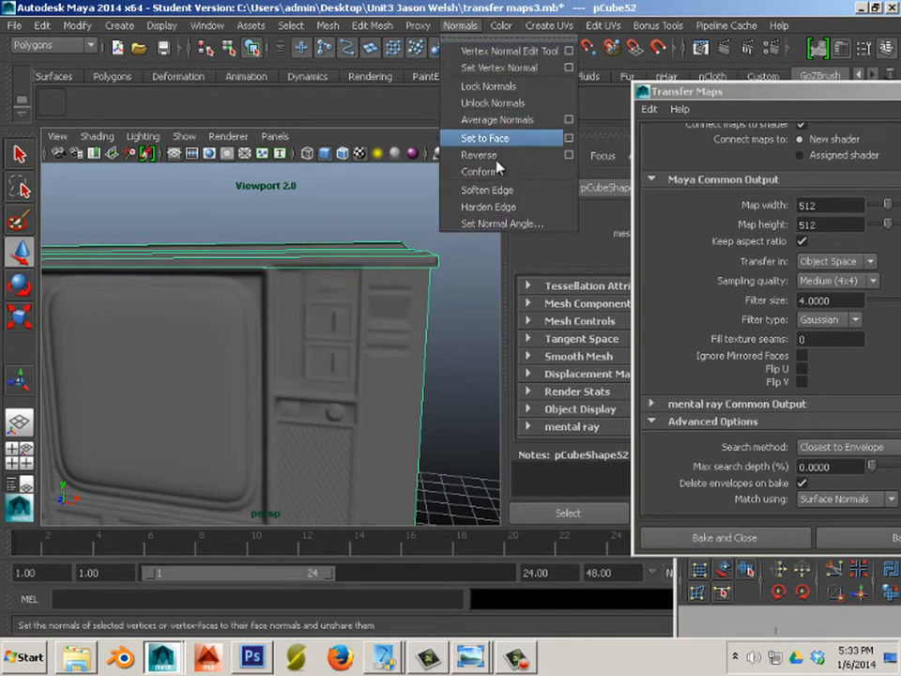
{"action": "left_click", "coordinate": [496, 206]}
{"action": "left_click_drag", "start_coordinate": [428, 241], "coordinate": [369, 278], "text": "alt"}
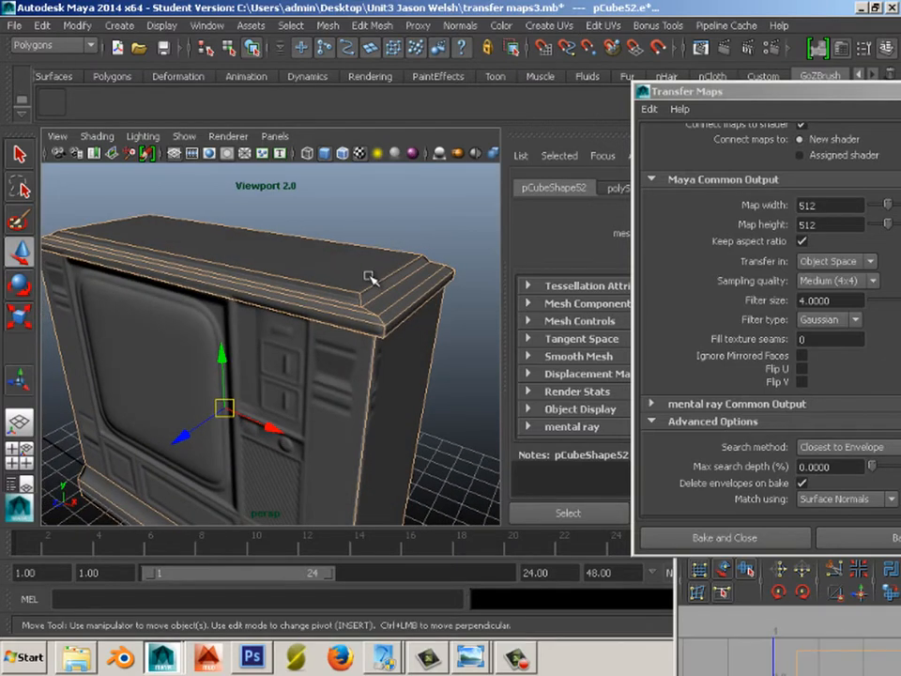
{"action": "key", "text": "F8"}
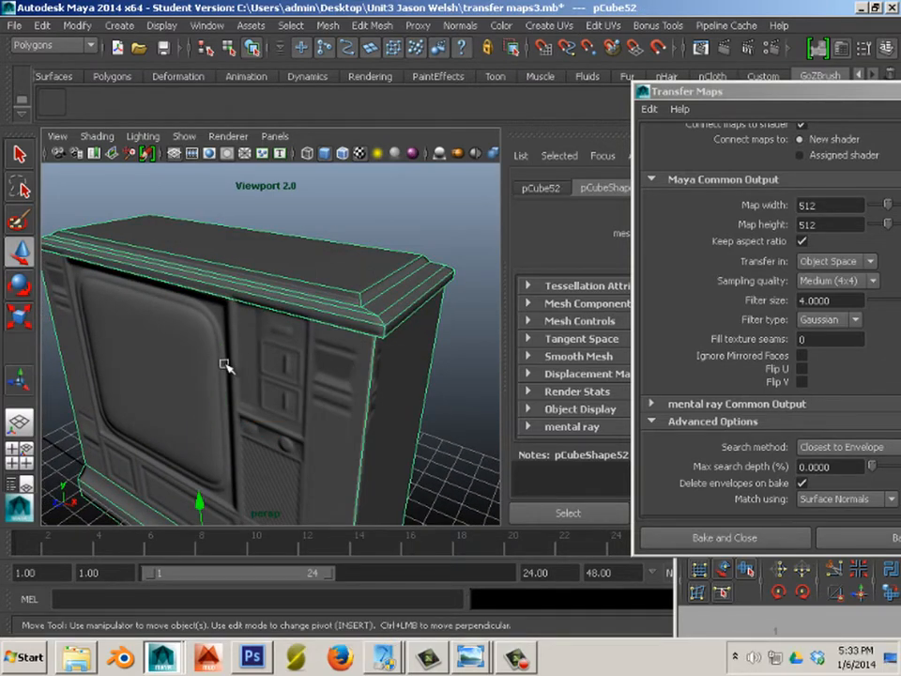
Show the scene in wireframe and soften all edges of the high-poly television mesh.
{"action": "key", "text": "4"}
{"action": "left_click", "coordinate": [171, 300]}
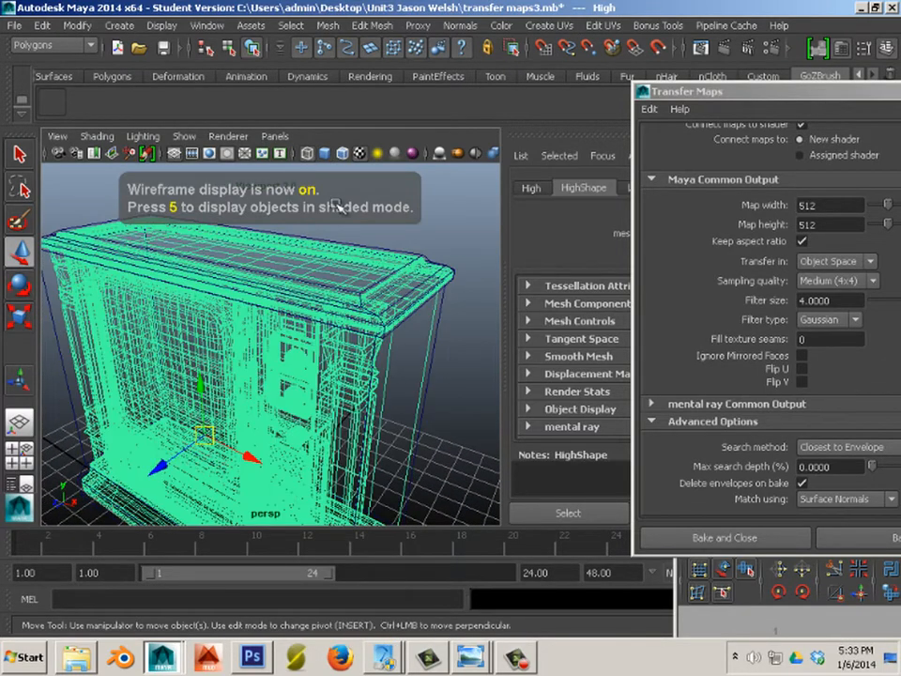
{"action": "left_click", "coordinate": [462, 25]}
{"action": "left_click", "coordinate": [490, 189]}
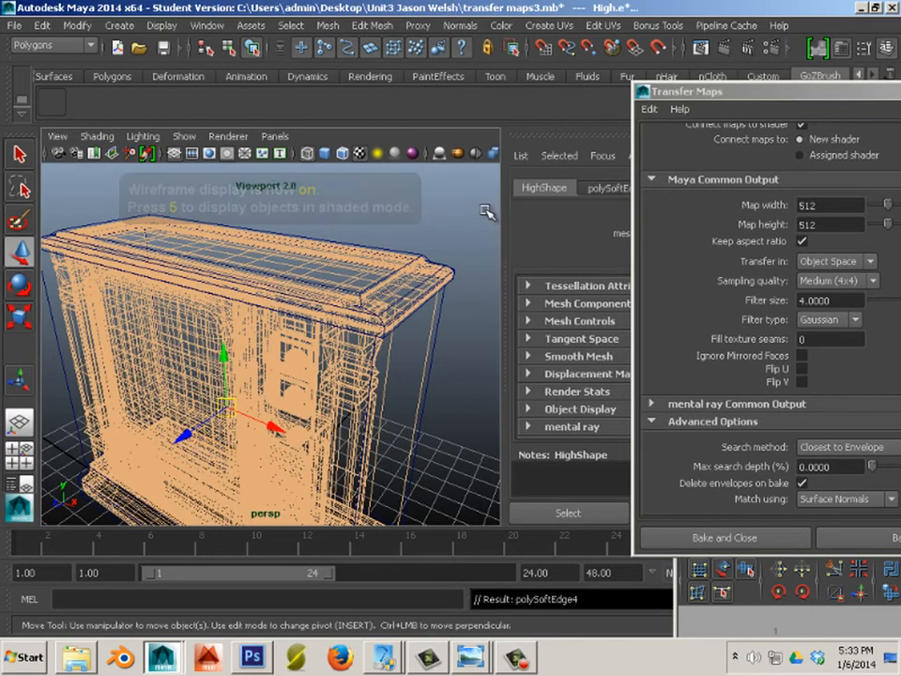
Return to object selection, select the low-poly cabinet instead of the high-poly mesh, and display the scene shaded with textures.
{"action": "right_click_drag", "start_coordinate": [322, 292], "coordinate": [406, 264]}
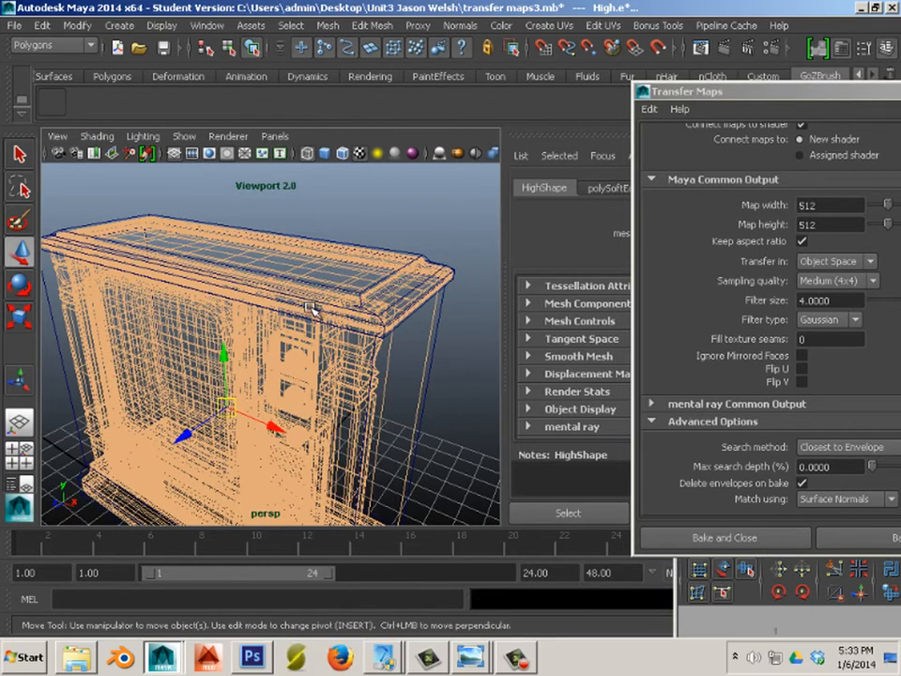
{"action": "left_click", "coordinate": [295, 356]}
{"action": "left_click", "coordinate": [349, 377]}
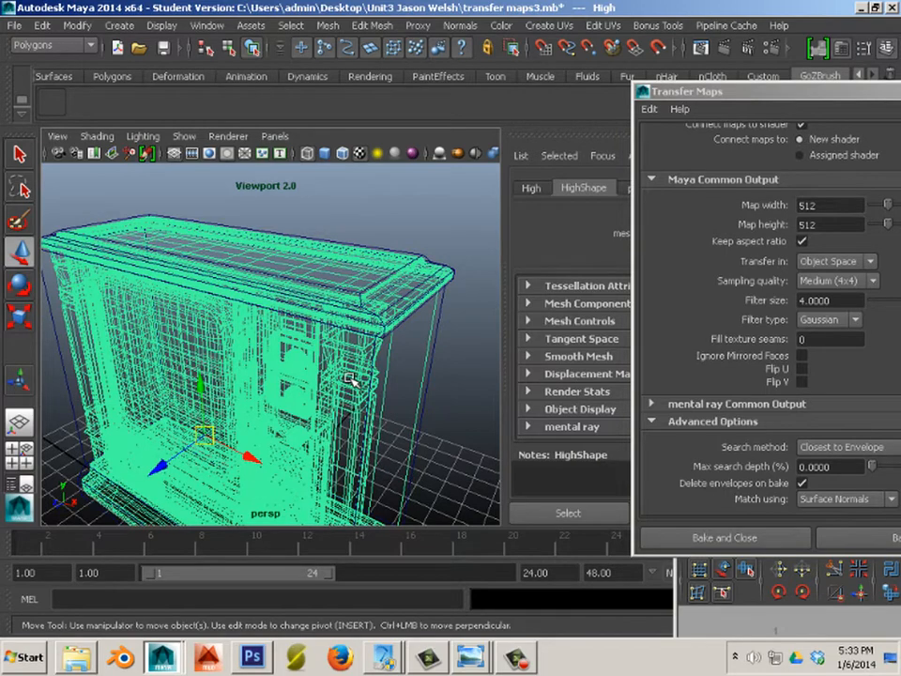
{"action": "left_click", "coordinate": [436, 352]}
{"action": "left_click", "coordinate": [425, 365]}
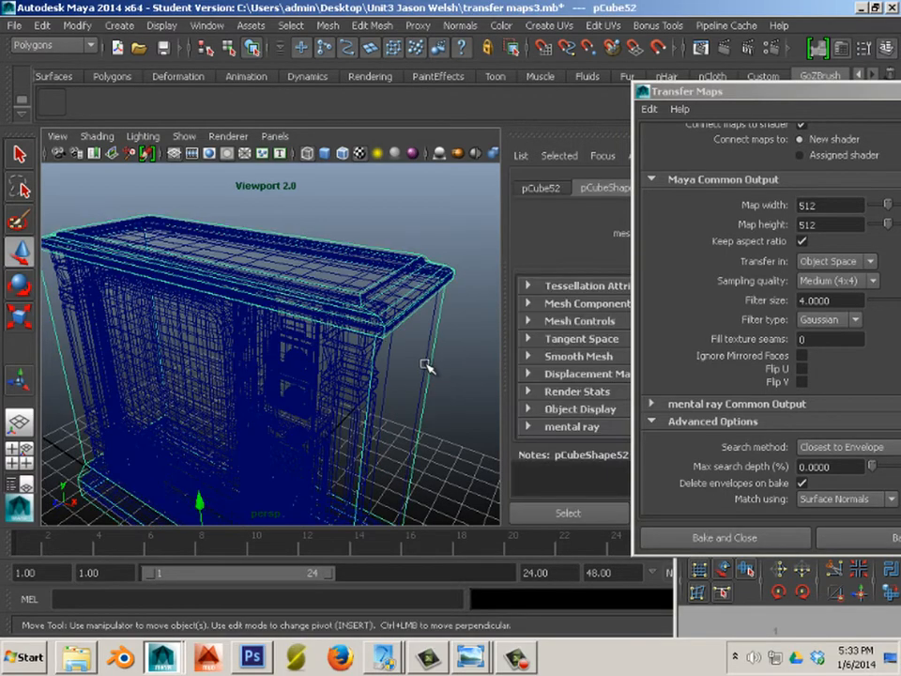
{"action": "key", "text": "6"}
{"action": "scroll", "coordinate": [306, 367], "scroll_direction": "up", "scroll_amount": 4}
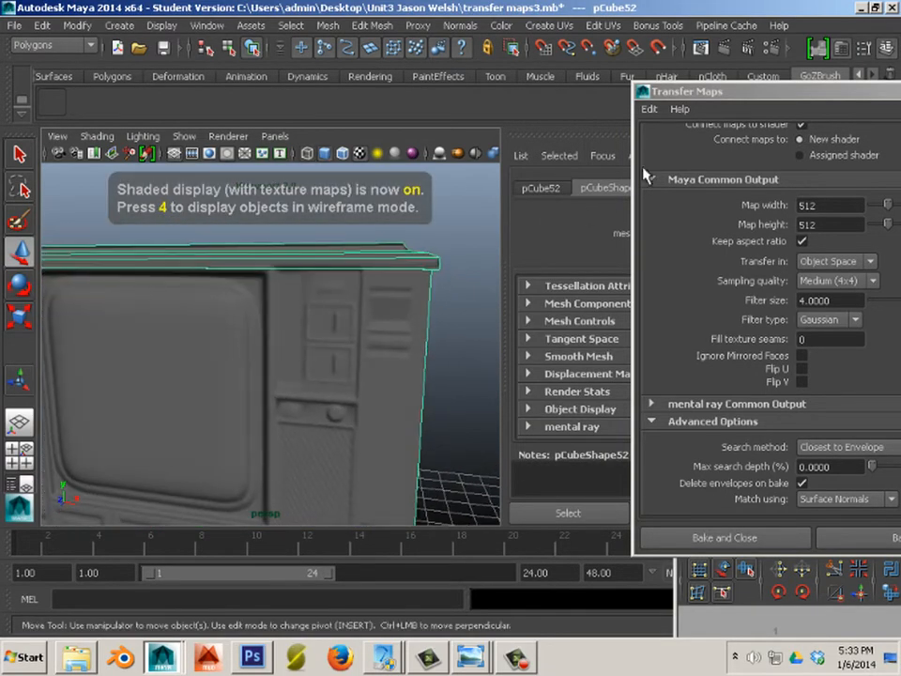
Bring the Transfer Maps window back into full view and remove the existing displacement and normal map outputs.
{"action": "left_click_drag", "start_coordinate": [716, 97], "coordinate": [387, 98]}
{"action": "scroll", "coordinate": [524, 267], "scroll_direction": "up", "scroll_amount": 5}
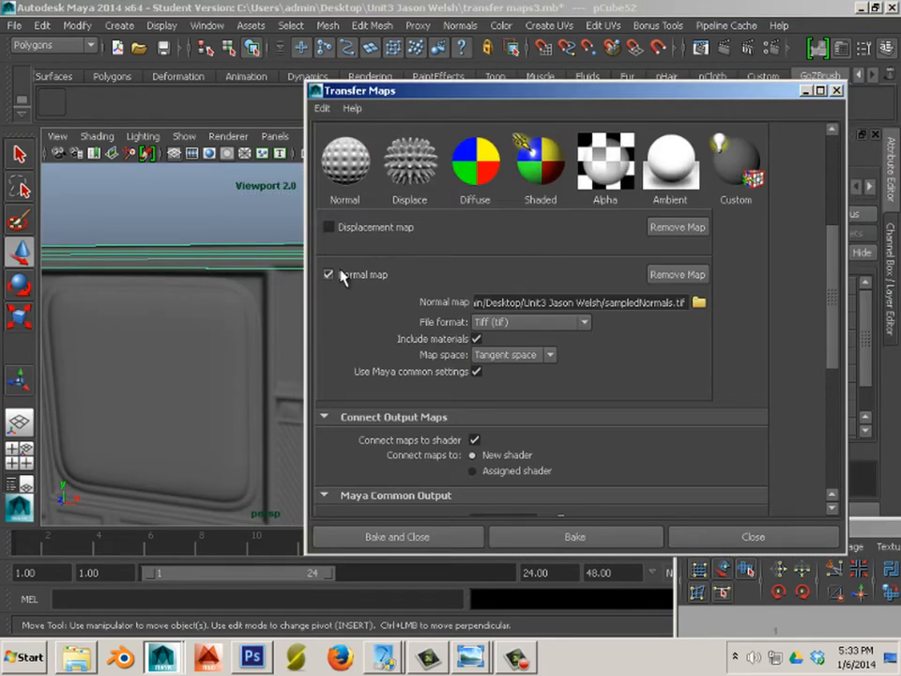
{"action": "left_click", "coordinate": [328, 275]}
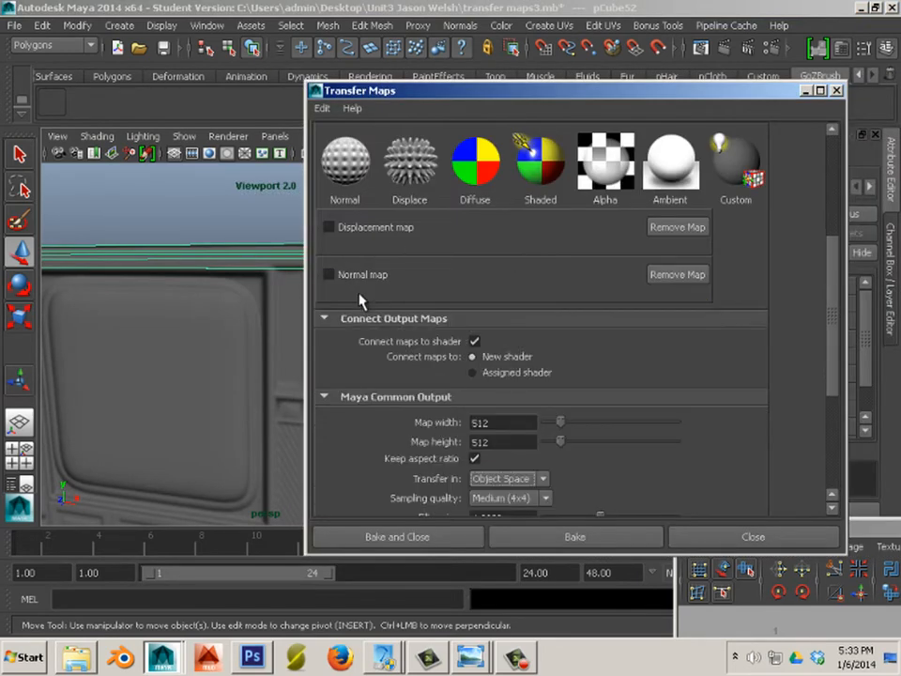
{"action": "left_click", "coordinate": [657, 228]}
{"action": "left_click", "coordinate": [671, 227]}
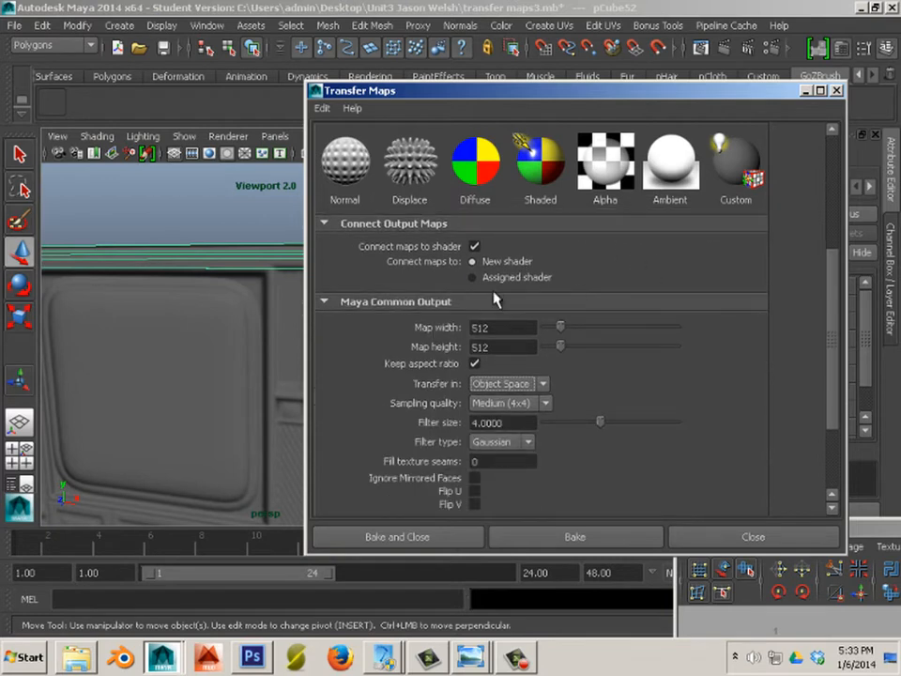
Add a new normal map output and set its file format to Tiff (tif).
{"action": "left_click", "coordinate": [349, 165]}
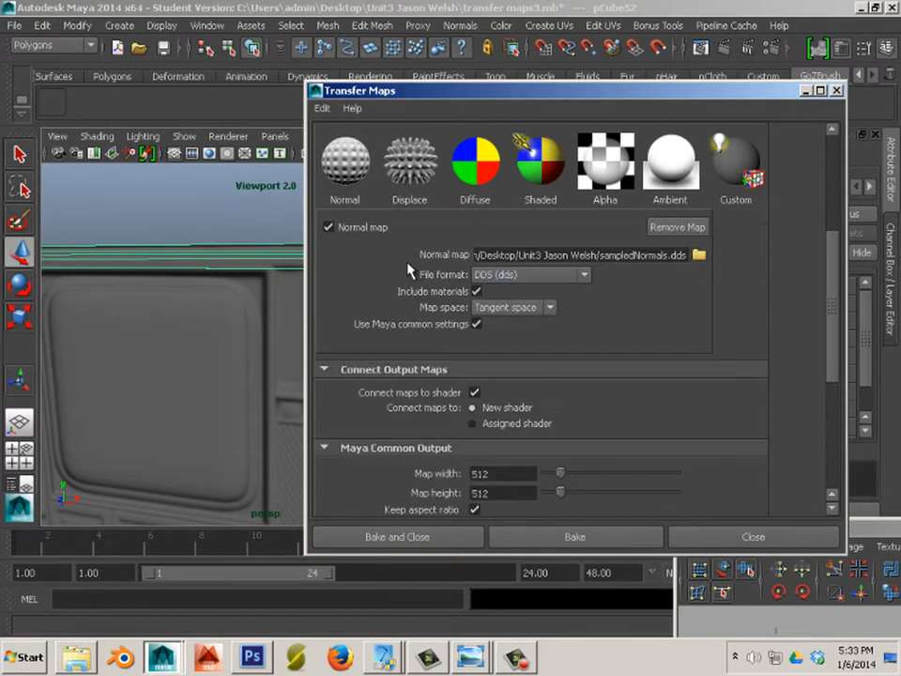
{"action": "left_click", "coordinate": [523, 275]}
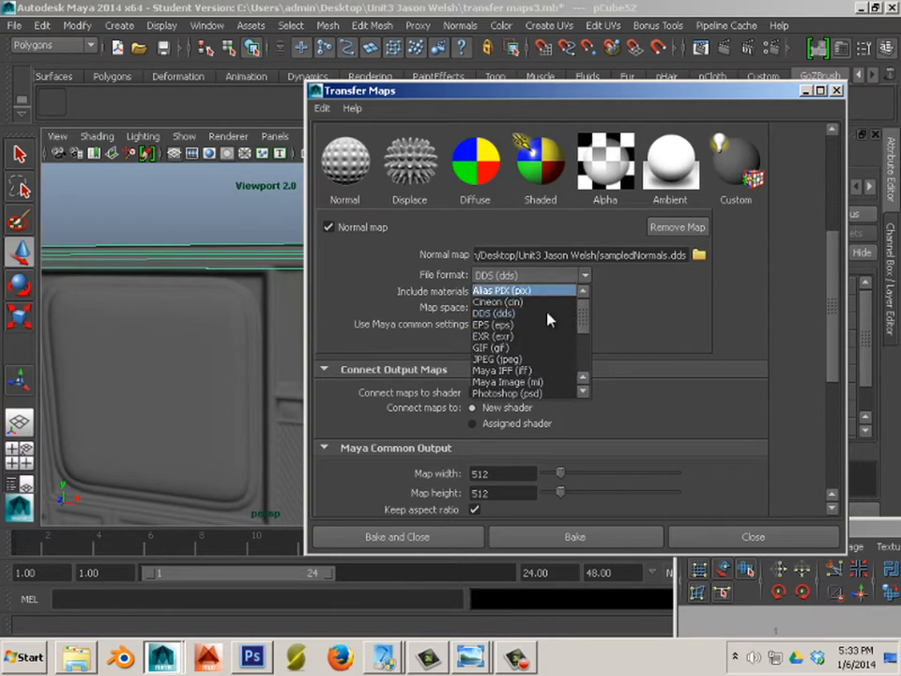
{"action": "scroll", "coordinate": [554, 370], "scroll_direction": "down", "scroll_amount": 3}
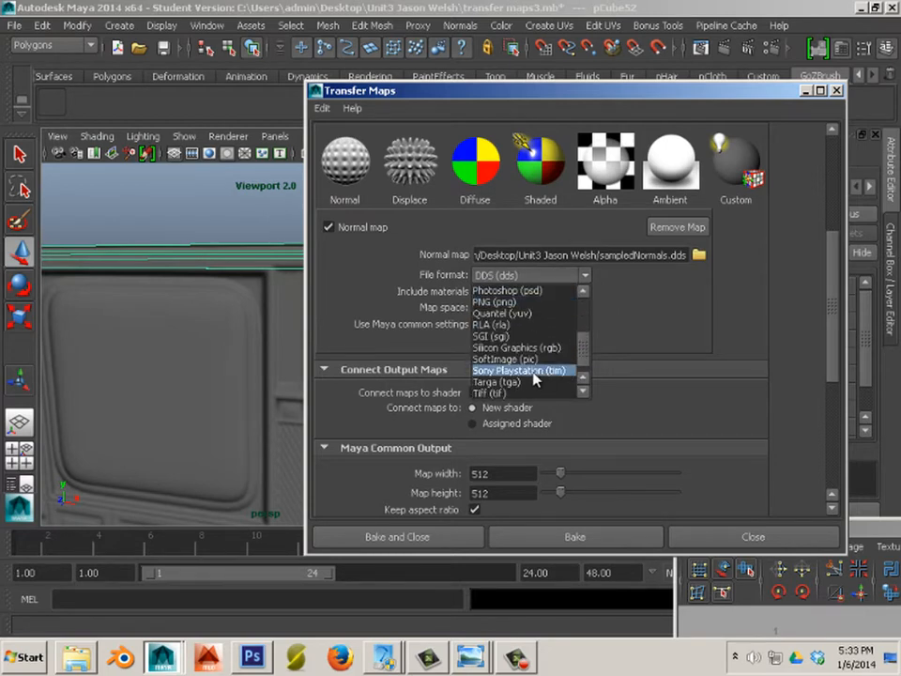
{"action": "left_click", "coordinate": [522, 392]}
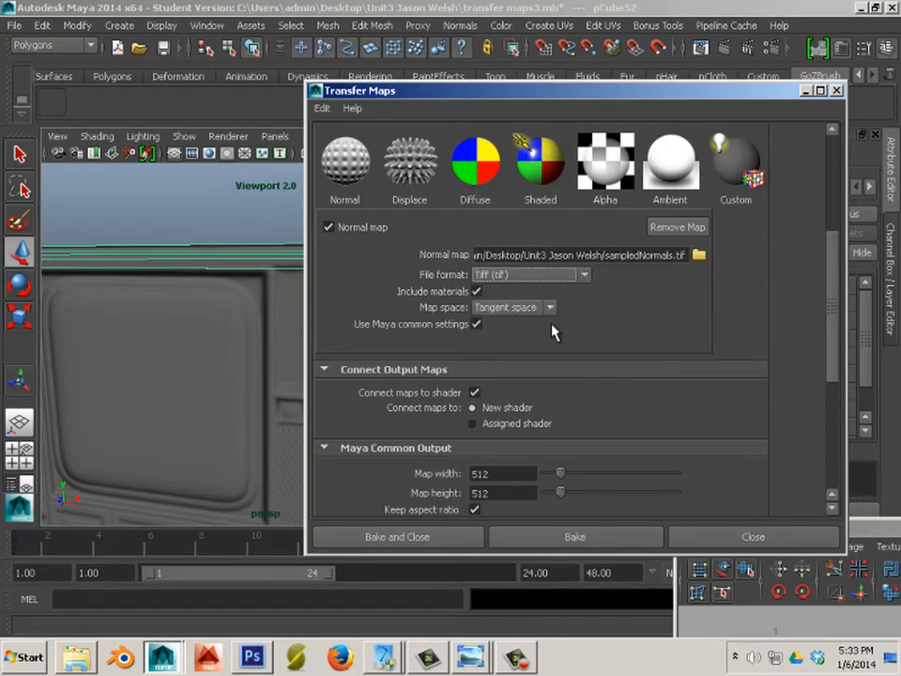
Review the common output and advanced options, keep matching by Surface Normals, and bake the normal map.
{"action": "scroll", "coordinate": [553, 331], "scroll_direction": "down", "scroll_amount": 5}
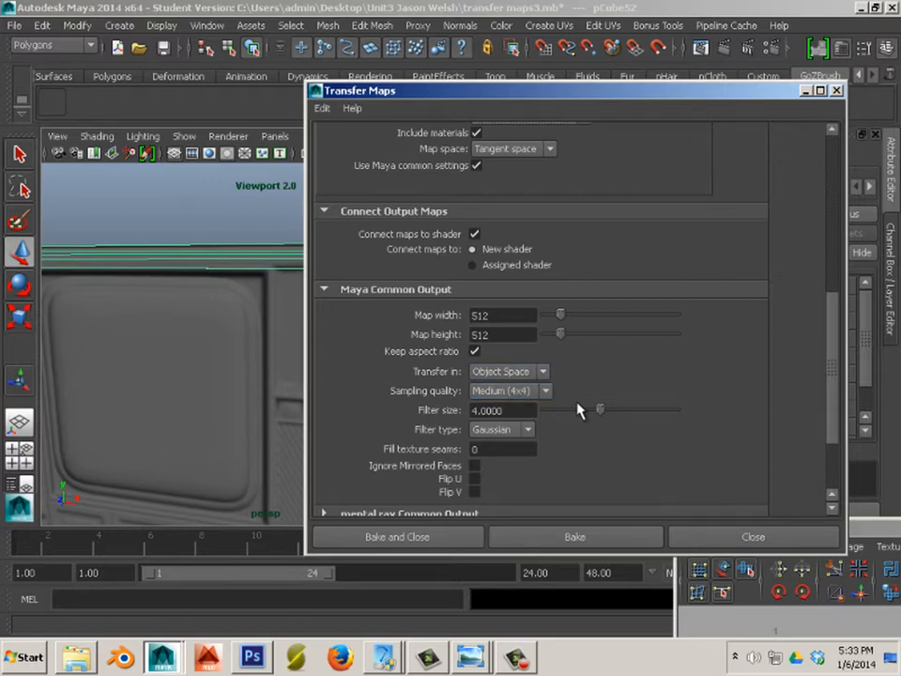
{"action": "scroll", "coordinate": [457, 375], "scroll_direction": "down", "scroll_amount": 2}
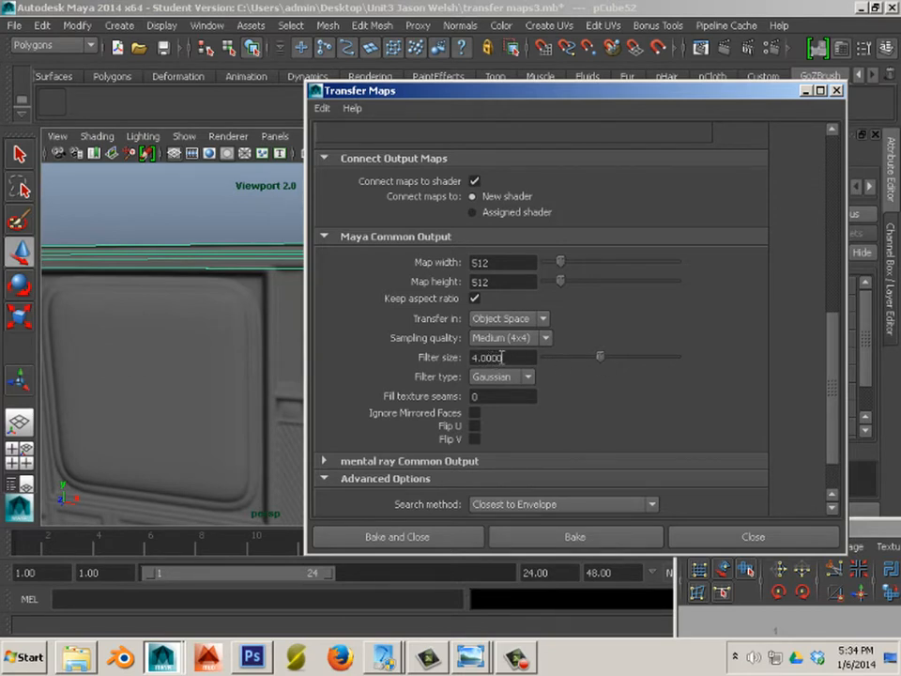
{"action": "left_click_drag", "start_coordinate": [245, 442], "coordinate": [183, 358], "text": "alt"}
{"action": "scroll", "coordinate": [569, 442], "scroll_direction": "down", "scroll_amount": 3}
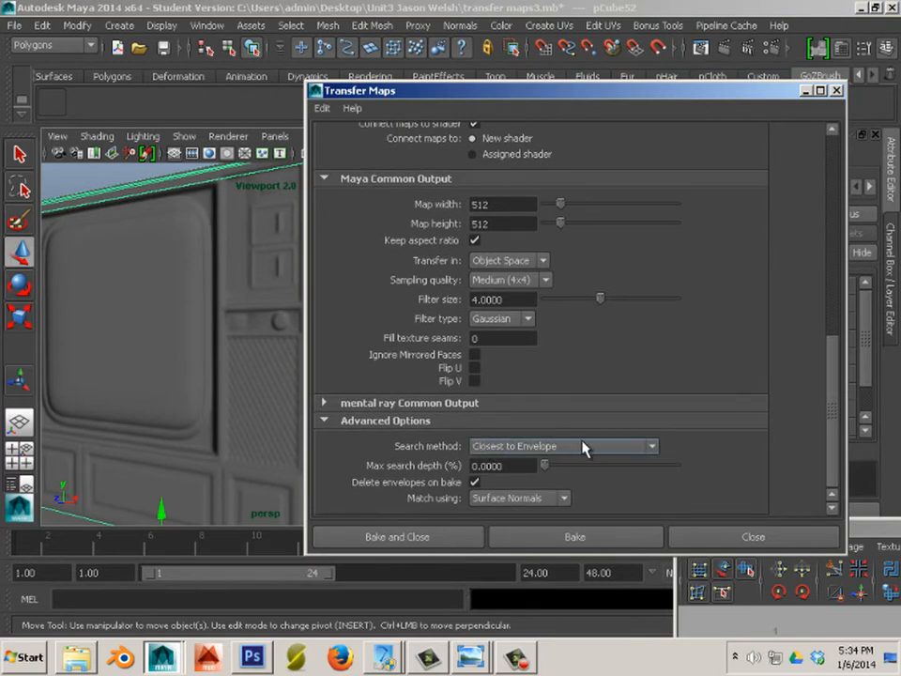
{"action": "left_click", "coordinate": [522, 501]}
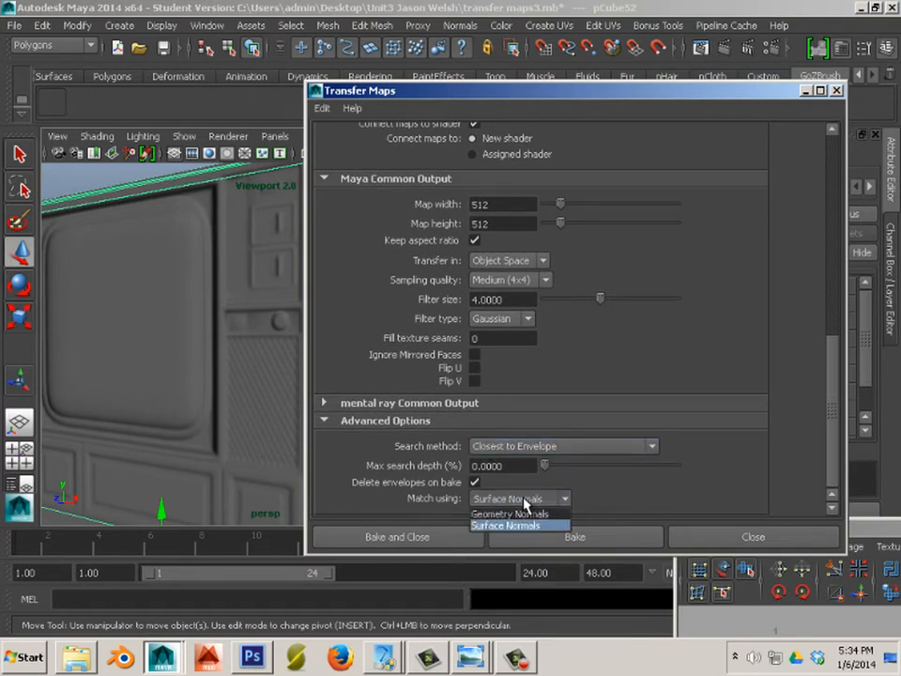
{"action": "left_click", "coordinate": [645, 500]}
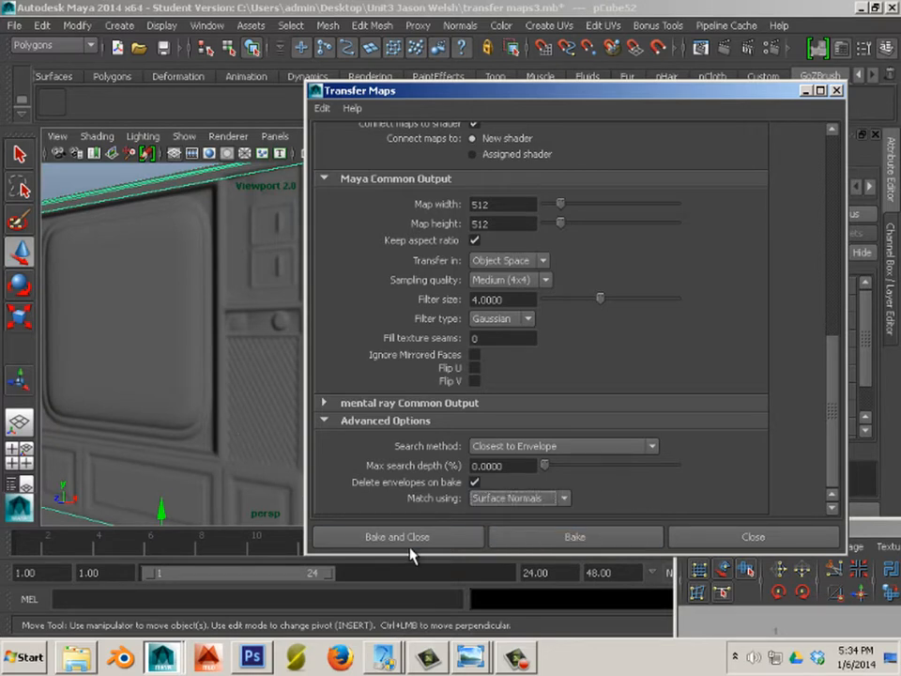
{"action": "left_click", "coordinate": [516, 537]}
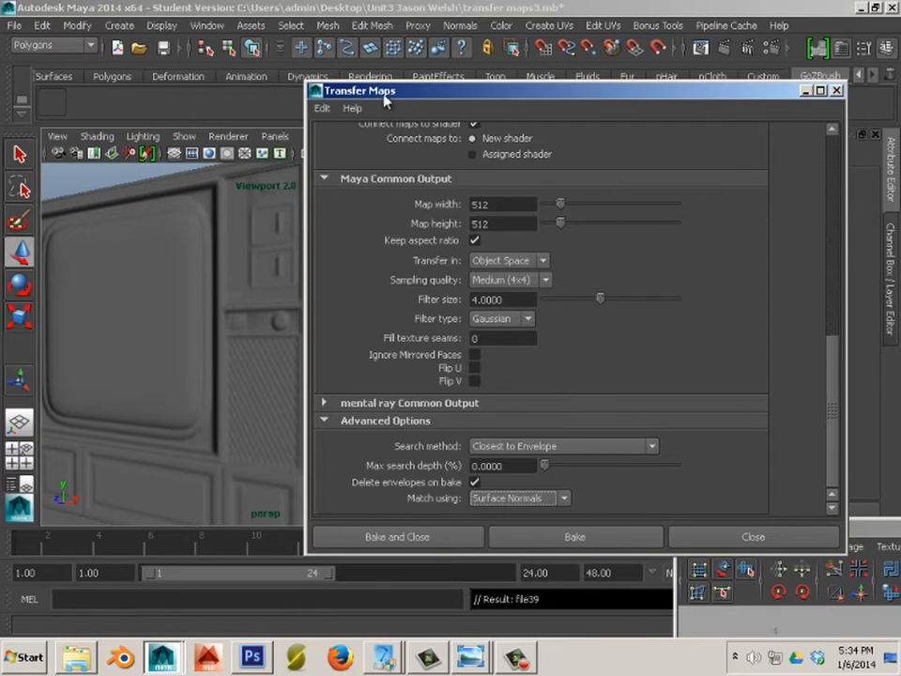
Move the Transfer Maps window clear of the model and inspect the baked normals on the cabinet's control panel up close.
{"action": "left_click_drag", "start_coordinate": [383, 94], "coordinate": [534, 91]}
{"action": "left_click_drag", "start_coordinate": [282, 281], "coordinate": [215, 376], "text": "alt"}
{"action": "right_click_drag", "start_coordinate": [214, 376], "coordinate": [328, 441], "text": "alt"}
Switch to Photoshop and compare the knobs and control panel in TV_nm.tif and TV_occ.tif.
{"action": "left_click", "coordinate": [251, 656]}
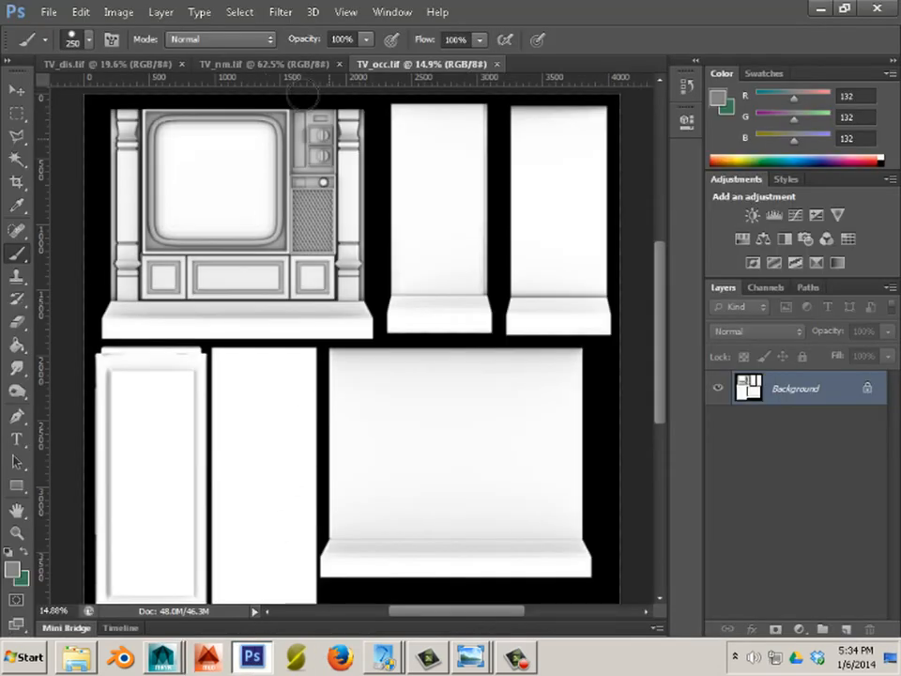
{"action": "left_click", "coordinate": [236, 64]}
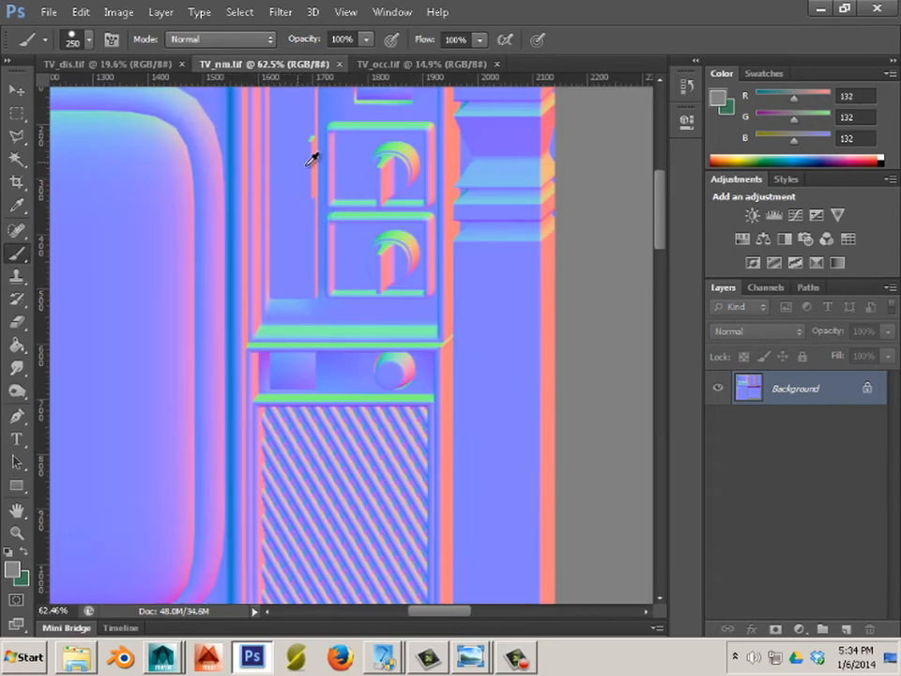
{"action": "key", "text": "alt"}
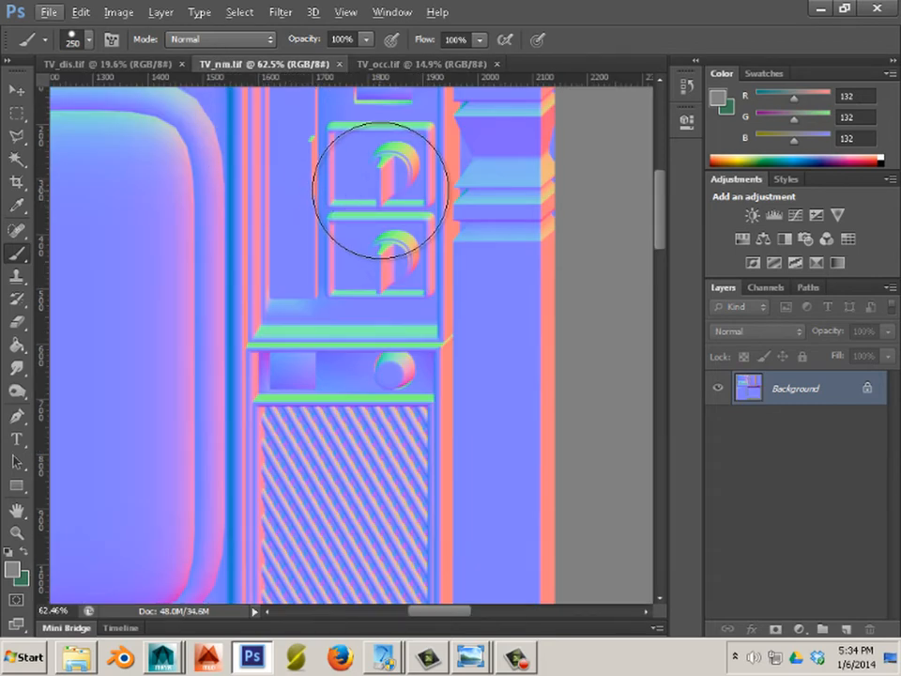
{"action": "left_click", "coordinate": [403, 64]}
{"action": "scroll", "coordinate": [330, 175], "scroll_direction": "up", "scroll_amount": 3, "text": "alt"}
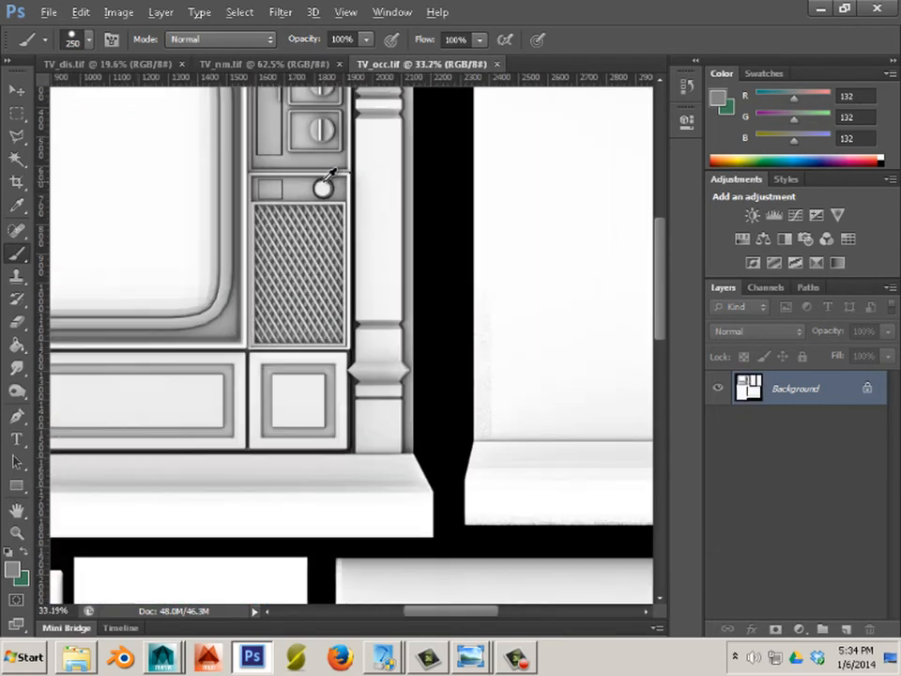
{"action": "scroll", "coordinate": [331, 175], "scroll_direction": "up", "scroll_amount": 3, "text": "alt"}
{"action": "scroll", "coordinate": [328, 175], "scroll_direction": "up", "scroll_amount": 5}
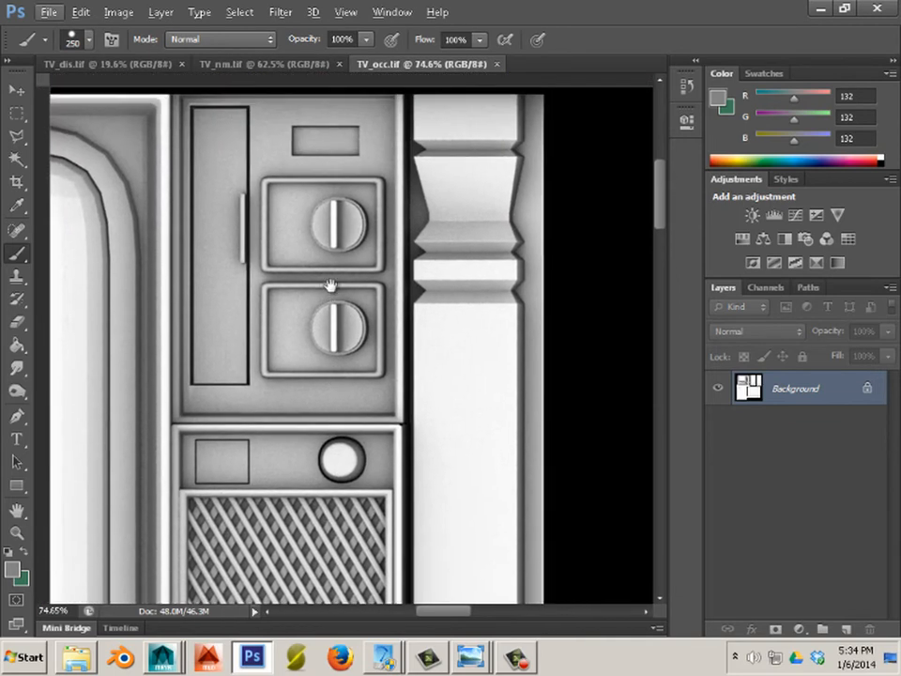
{"action": "scroll", "coordinate": [331, 285], "scroll_direction": "up", "scroll_amount": 3}
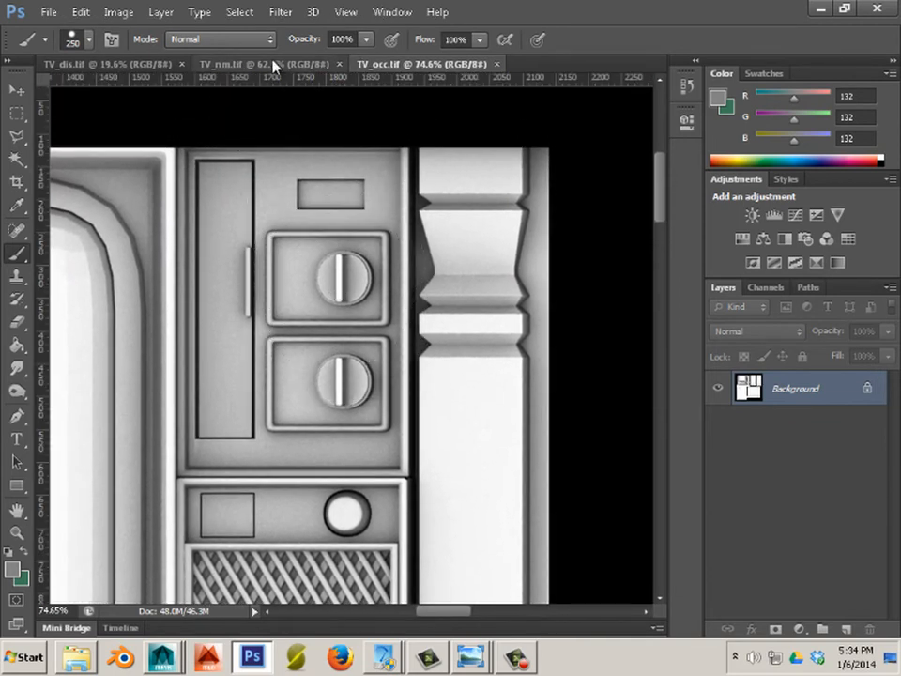
{"action": "left_click", "coordinate": [274, 64]}
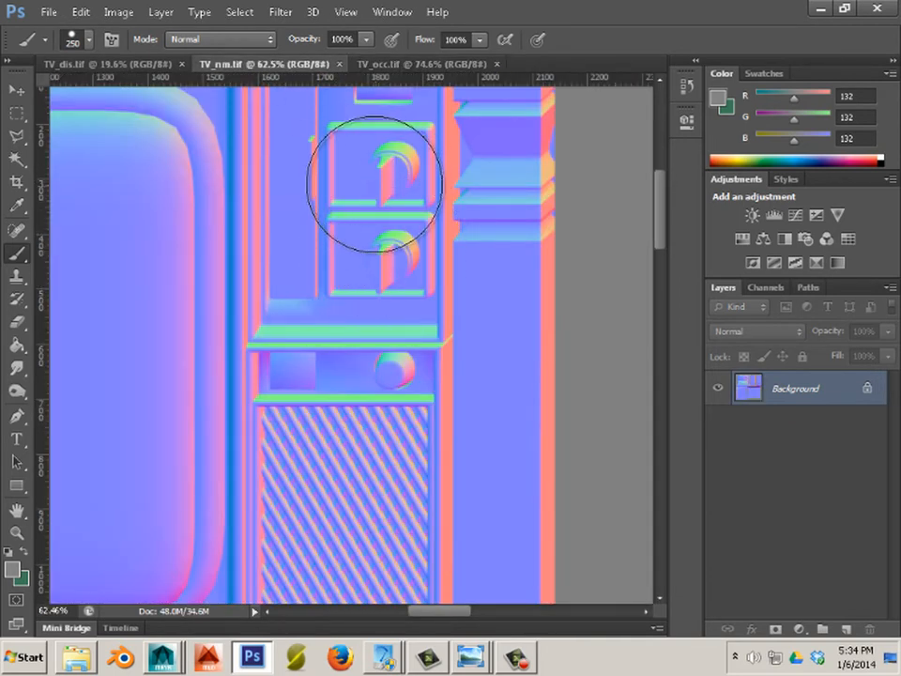
Switch back to Maya and inspect the shading on the cabinet's front and side.
{"action": "key", "text": "alt+Tab"}
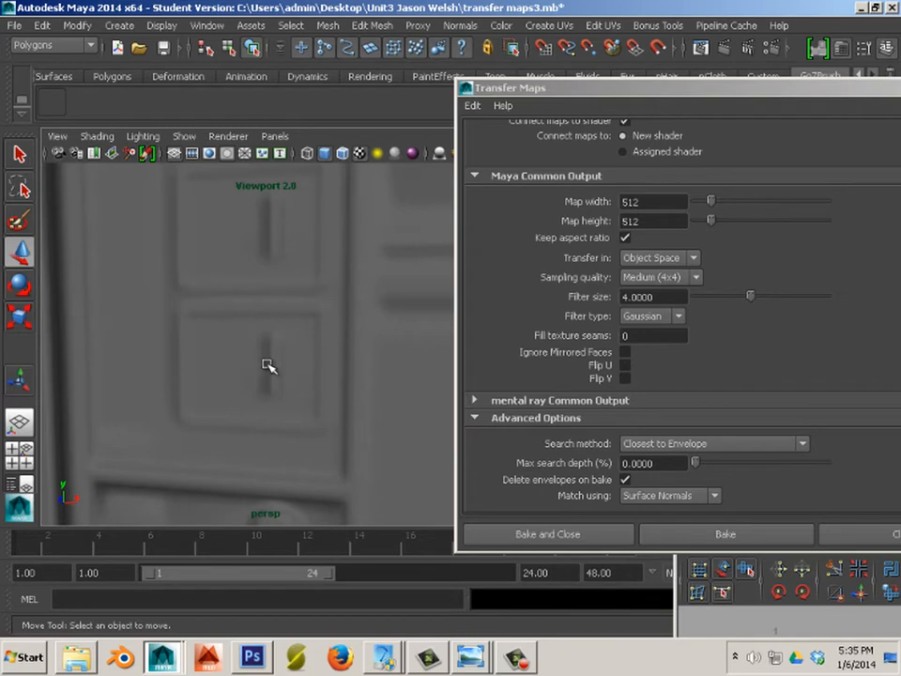
{"action": "scroll", "coordinate": [268, 366], "scroll_direction": "down", "scroll_amount": 5}
{"action": "left_click_drag", "start_coordinate": [269, 368], "coordinate": [315, 344], "text": "alt"}
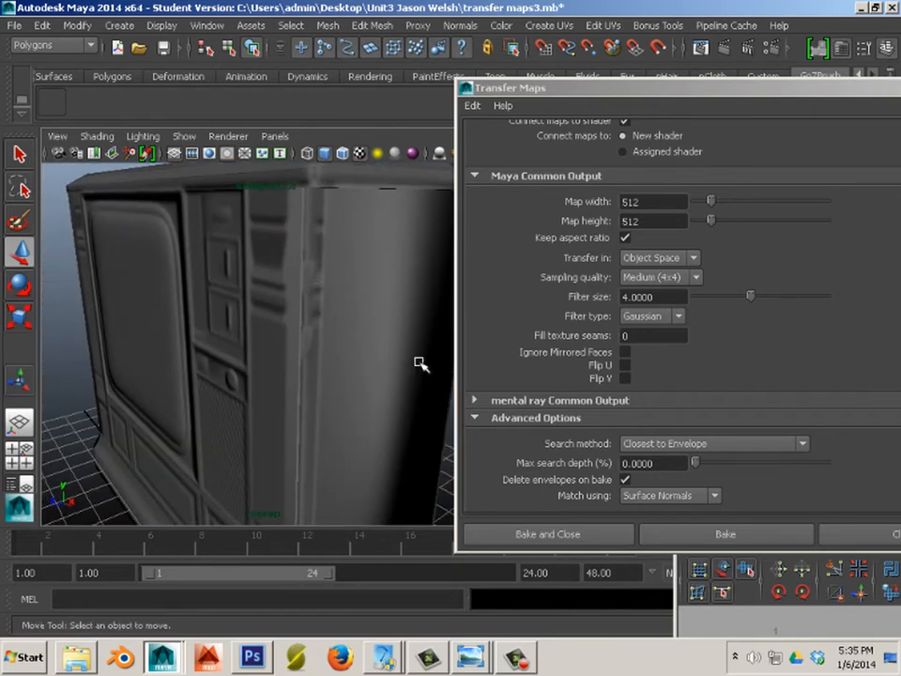
{"action": "left_click", "coordinate": [282, 275]}
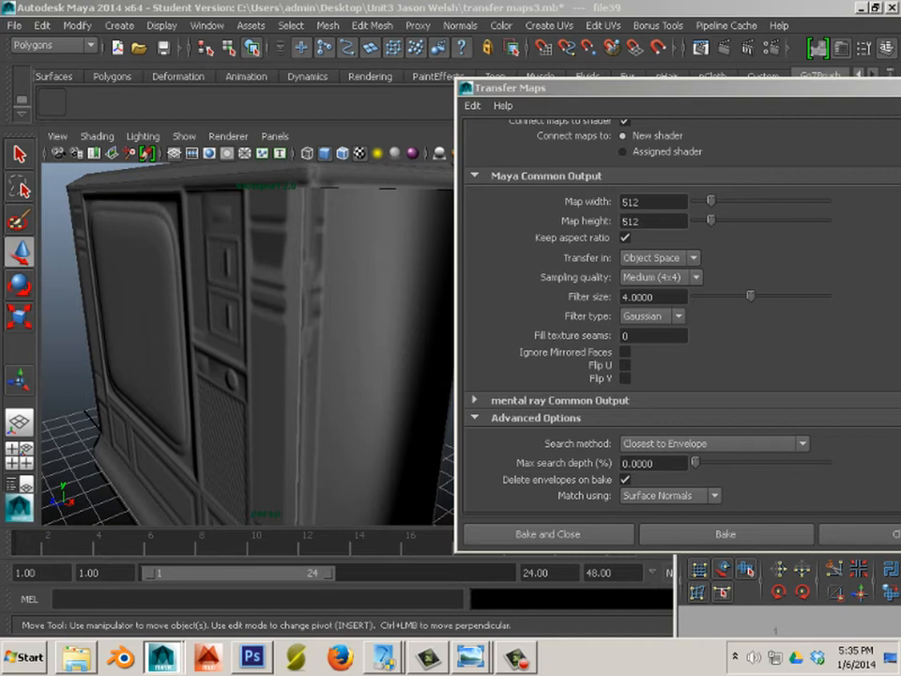
Bring Hypershade into view, open the newly baked file39 normal texture in the image viewer, examine it, and put both windows aside.
{"action": "left_click_drag", "start_coordinate": [900, 36], "coordinate": [329, 45]}
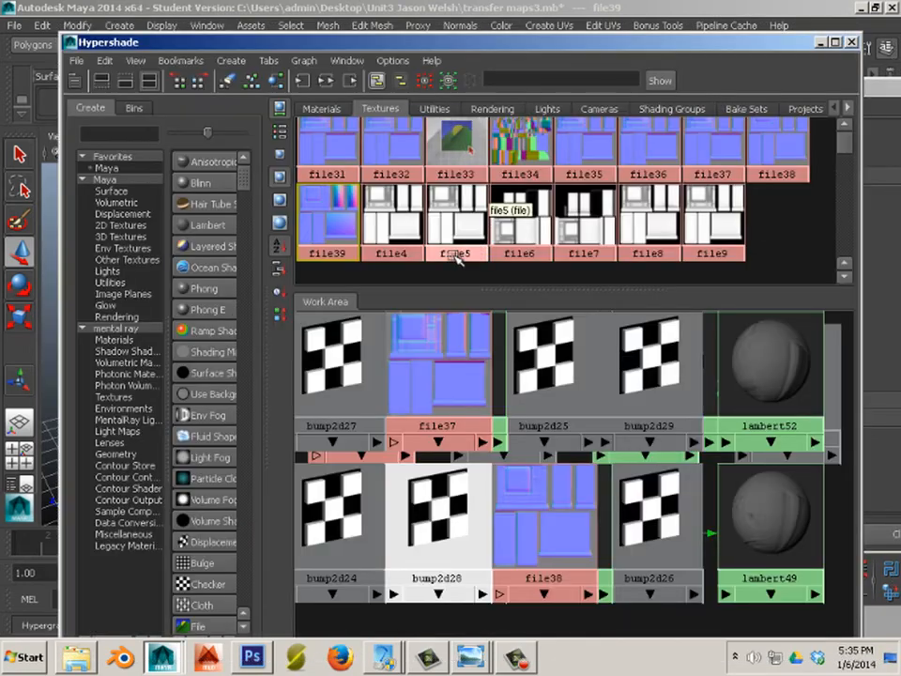
{"action": "right_click_drag", "start_coordinate": [337, 219], "coordinate": [390, 235]}
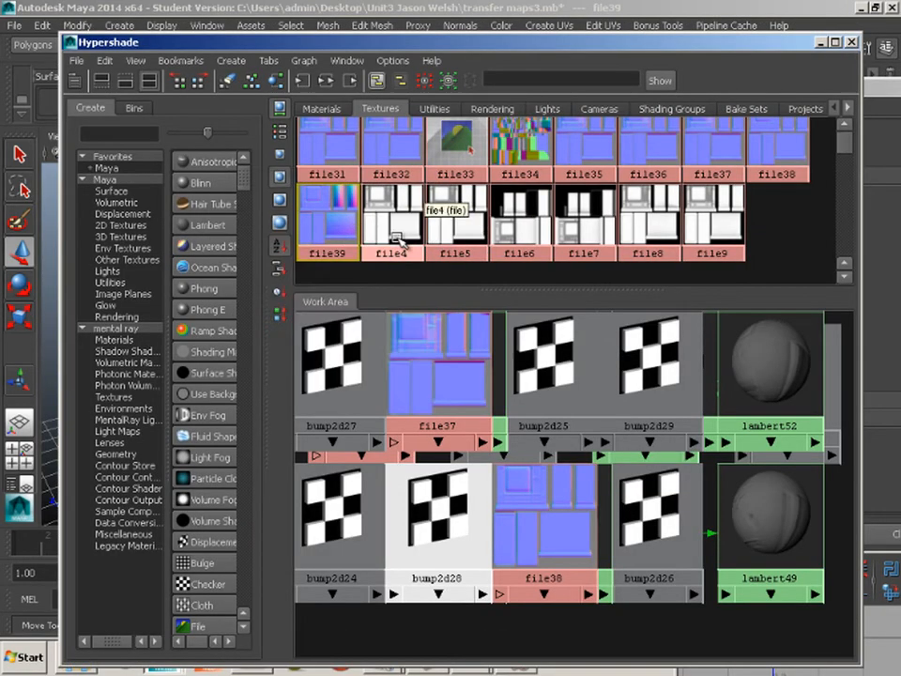
{"action": "scroll", "coordinate": [464, 262], "scroll_direction": "up", "scroll_amount": 1}
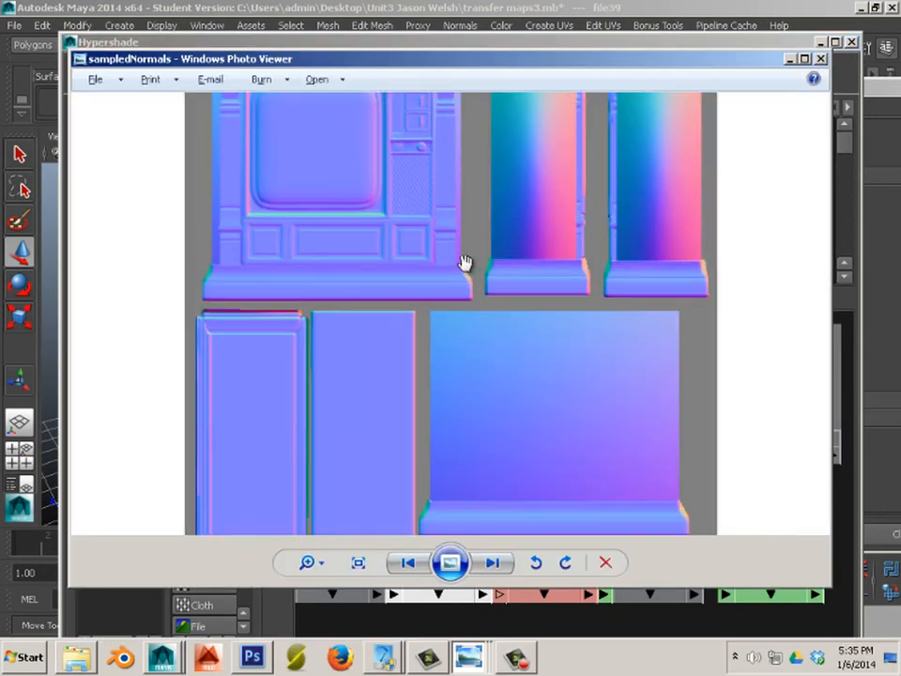
{"action": "scroll", "coordinate": [465, 262], "scroll_direction": "down", "scroll_amount": 1}
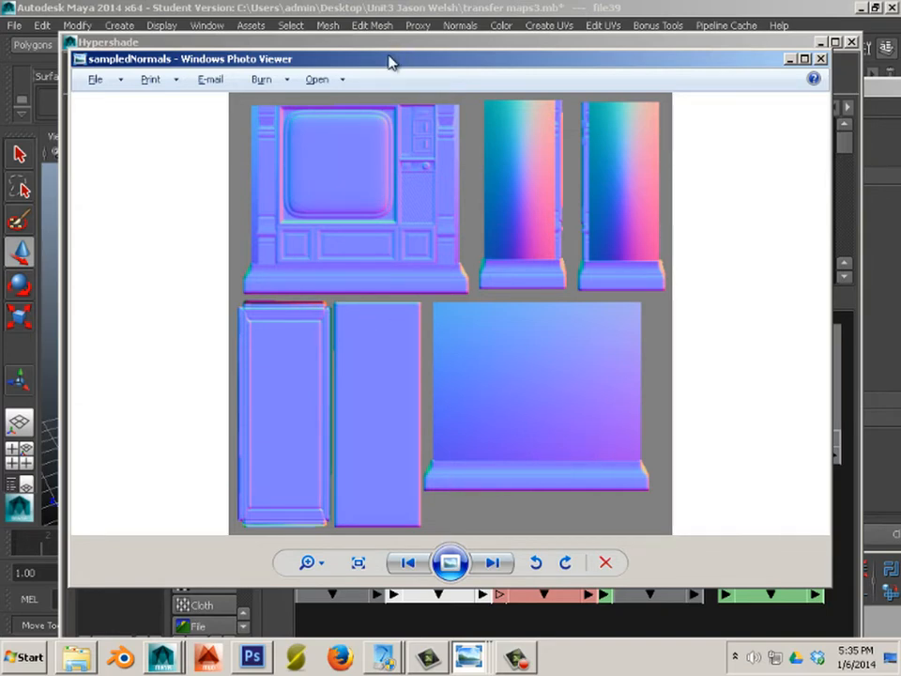
{"action": "left_click", "coordinate": [791, 59]}
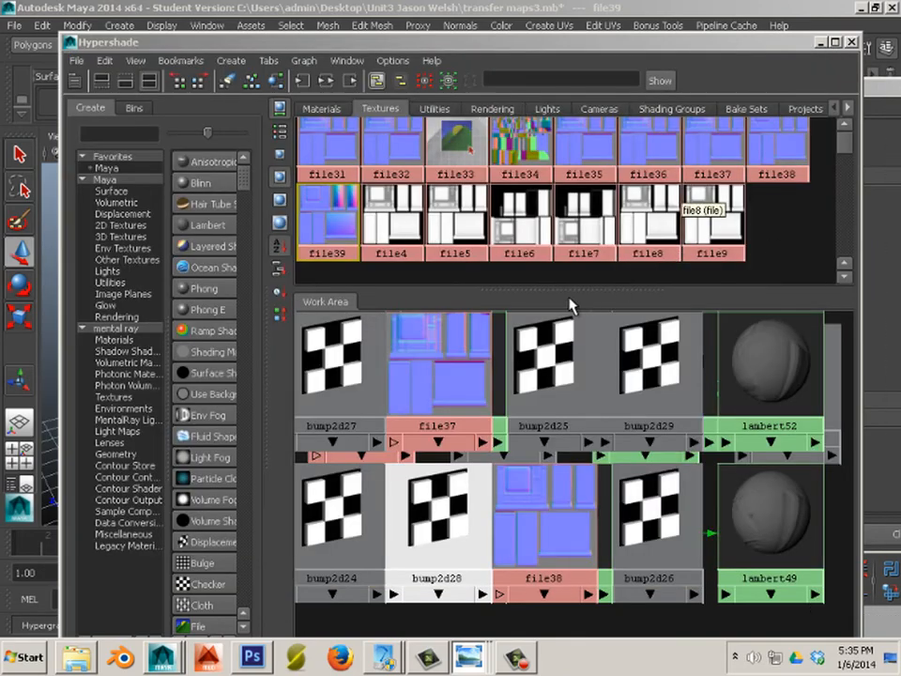
{"action": "left_click", "coordinate": [518, 657]}
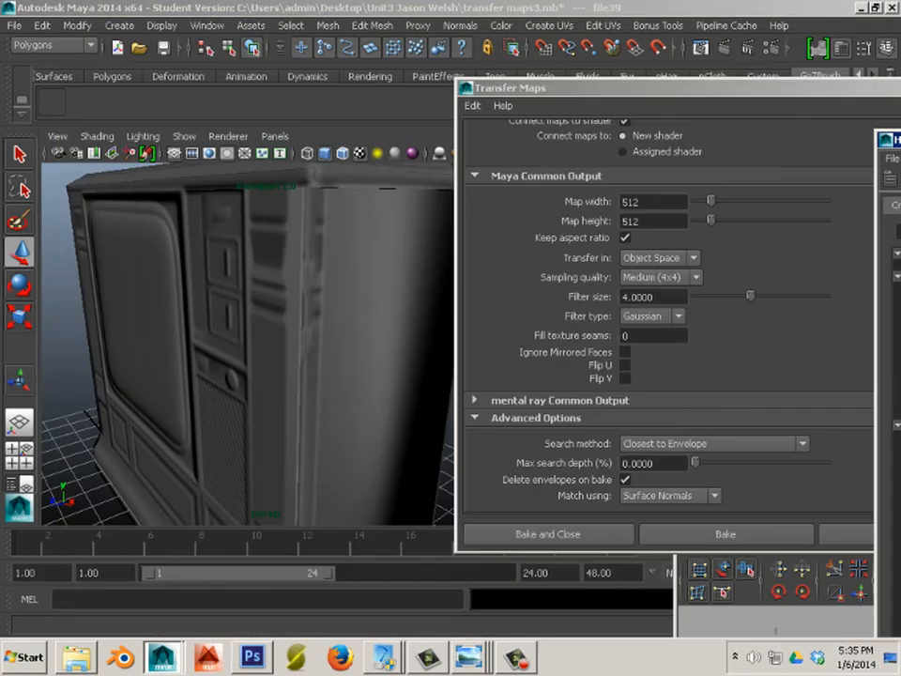
Select the low-poly cabinet, with its side and base in view, and soften all its edges.
{"action": "middle_click_drag", "start_coordinate": [366, 410], "coordinate": [356, 346], "text": "alt"}
{"action": "right_click_drag", "start_coordinate": [355, 347], "coordinate": [329, 345], "text": "alt"}
{"action": "left_click_drag", "start_coordinate": [328, 344], "coordinate": [300, 355], "text": "alt"}
{"action": "left_click", "coordinate": [302, 356]}
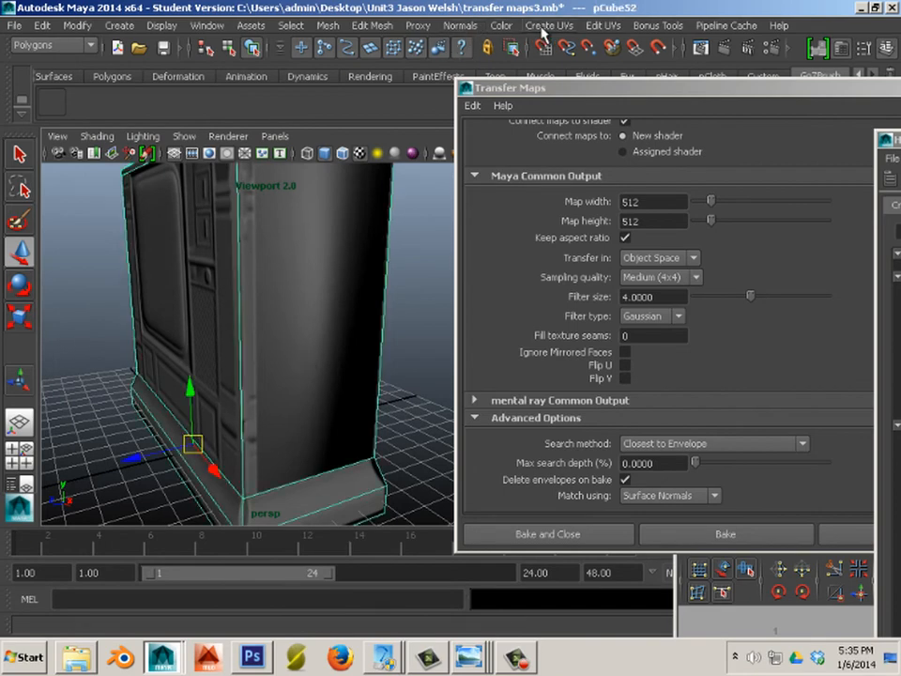
{"action": "left_click", "coordinate": [469, 26]}
{"action": "left_click", "coordinate": [488, 188]}
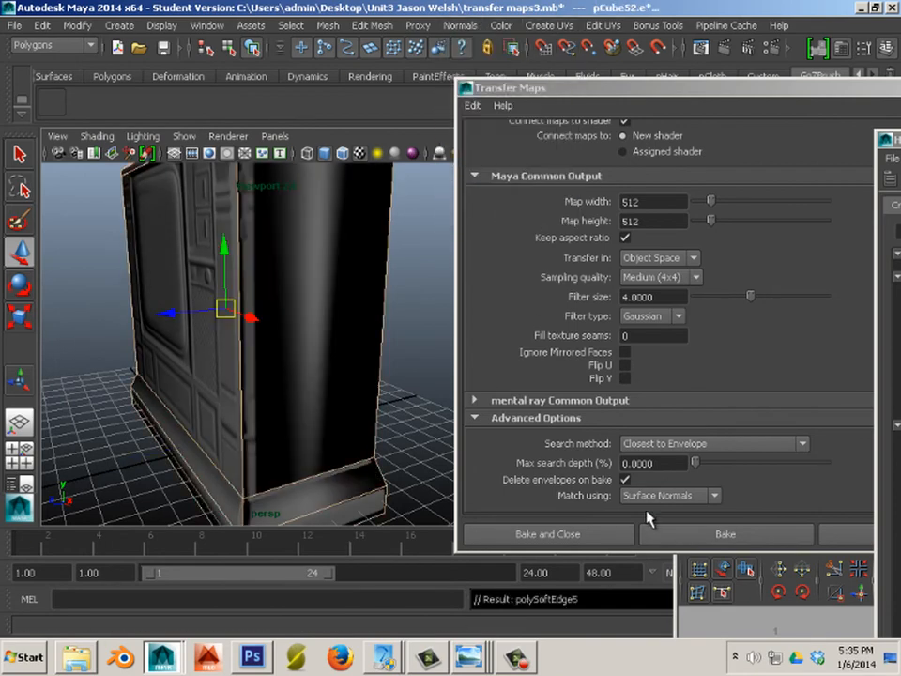
Select the low-poly cabinet as an object and bake its normal map with the softened edges.
{"action": "right_click_drag", "start_coordinate": [255, 292], "coordinate": [317, 267]}
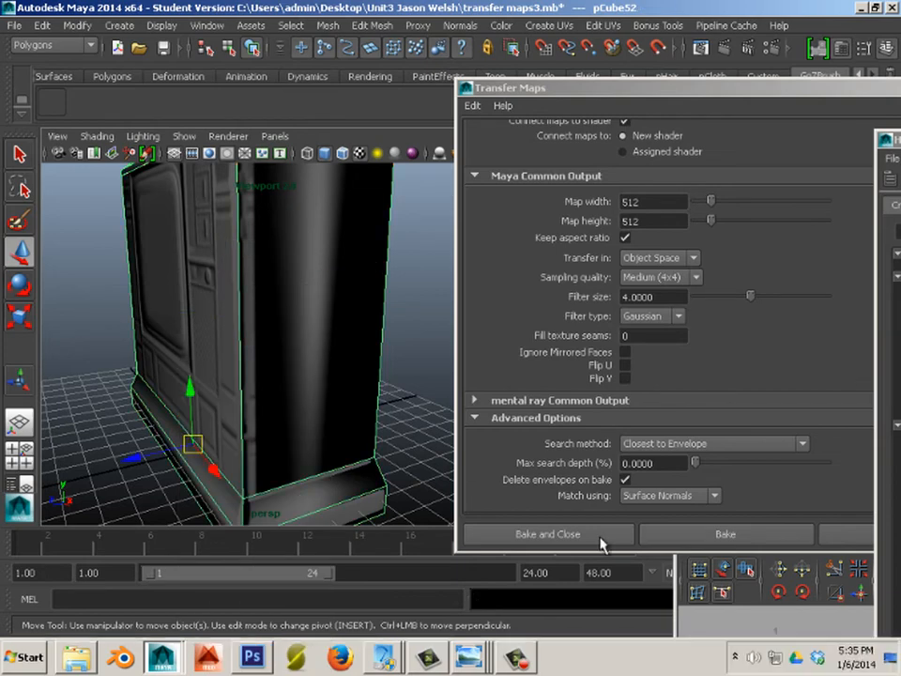
{"action": "left_click", "coordinate": [691, 542]}
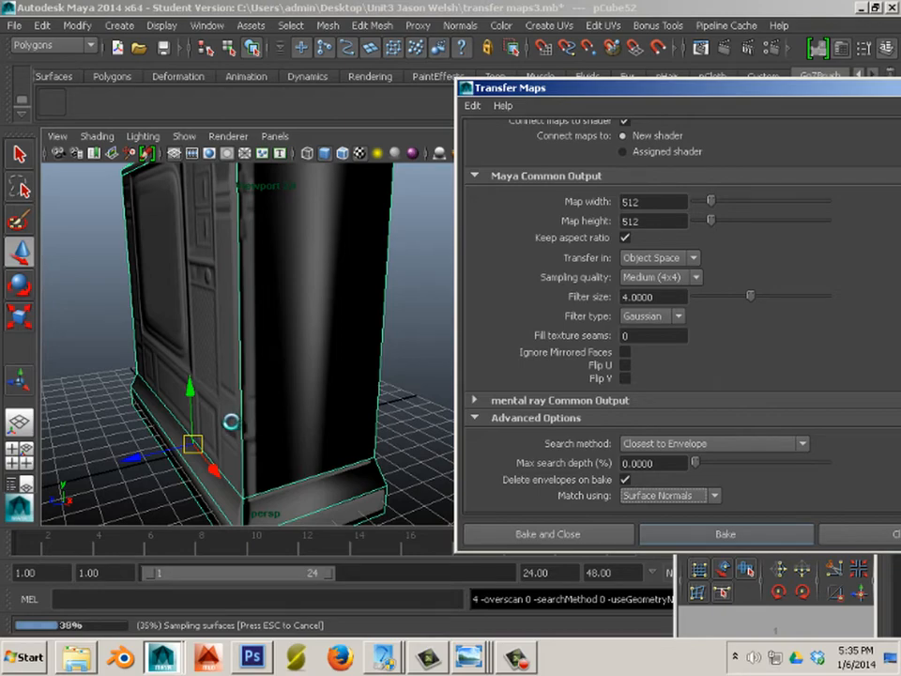
Examine the newly baked shading on the cabinet's front, control panel and both sides.
{"action": "left_click_drag", "start_coordinate": [125, 416], "coordinate": [273, 415], "text": "alt"}
{"action": "middle_click_drag", "start_coordinate": [273, 416], "coordinate": [305, 422], "text": "alt"}
{"action": "left_click_drag", "start_coordinate": [305, 422], "coordinate": [263, 416], "text": "alt"}
{"action": "left_click", "coordinate": [263, 416]}
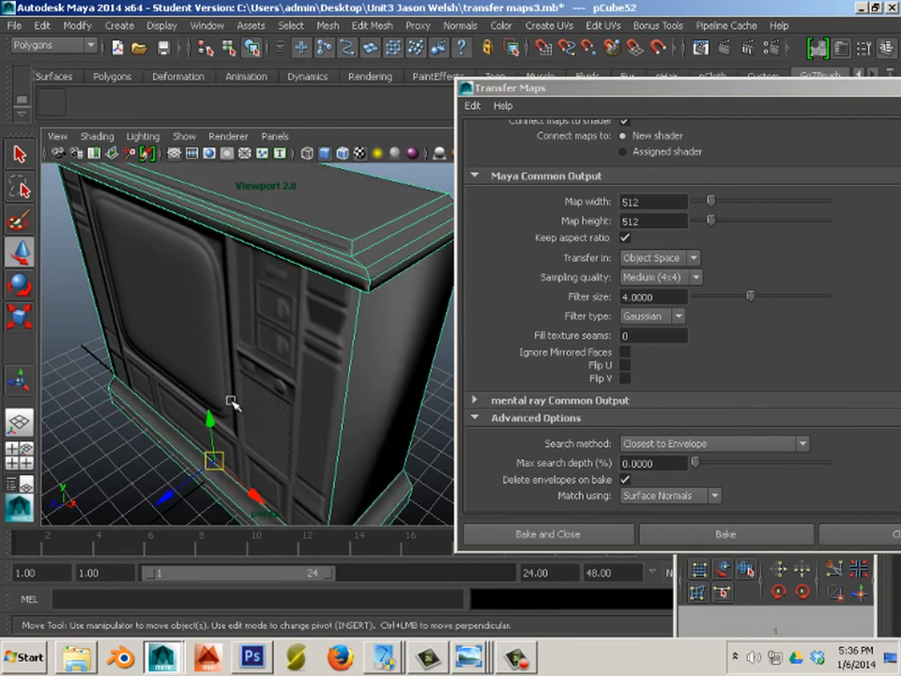
{"action": "left_click_drag", "start_coordinate": [141, 394], "coordinate": [101, 441], "text": "alt"}
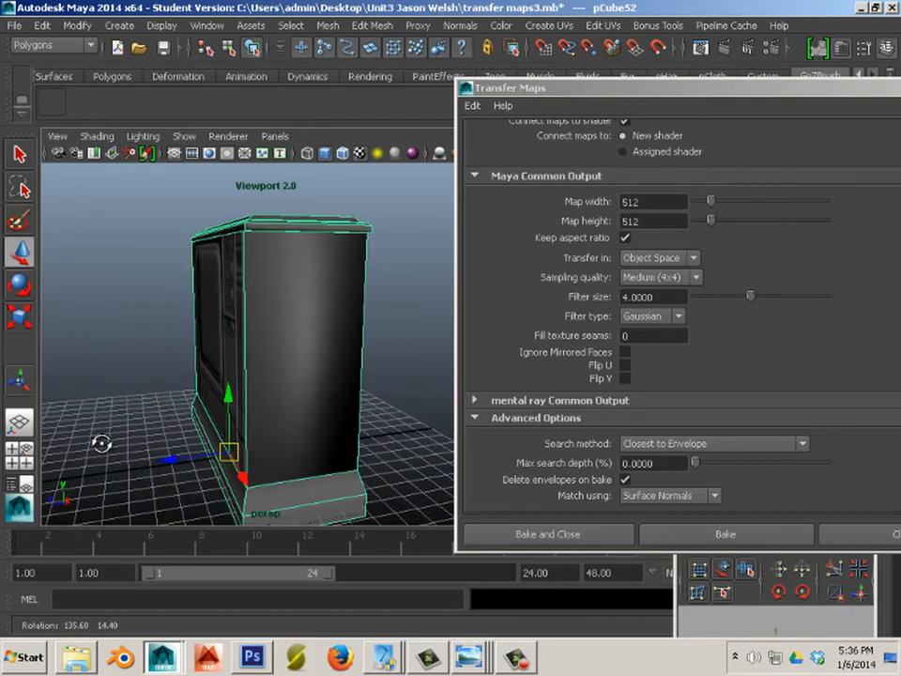
{"action": "right_click_drag", "start_coordinate": [101, 440], "coordinate": [183, 413], "text": "alt"}
{"action": "left_click_drag", "start_coordinate": [241, 298], "coordinate": [397, 308], "text": "alt"}
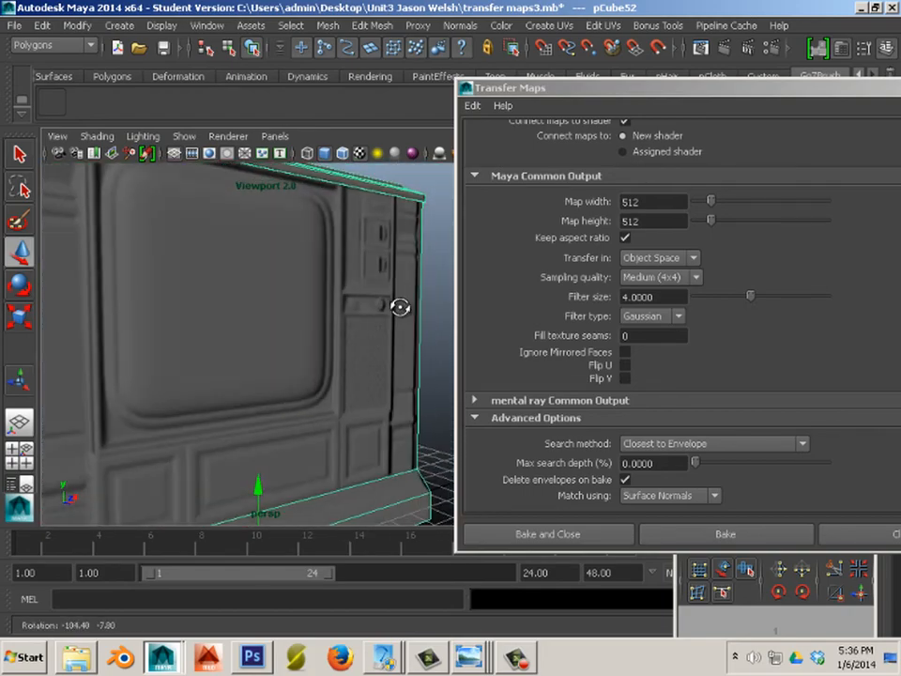
{"action": "right_click_drag", "start_coordinate": [398, 307], "coordinate": [315, 306], "text": "alt"}
{"action": "left_click_drag", "start_coordinate": [315, 306], "coordinate": [454, 313], "text": "alt"}
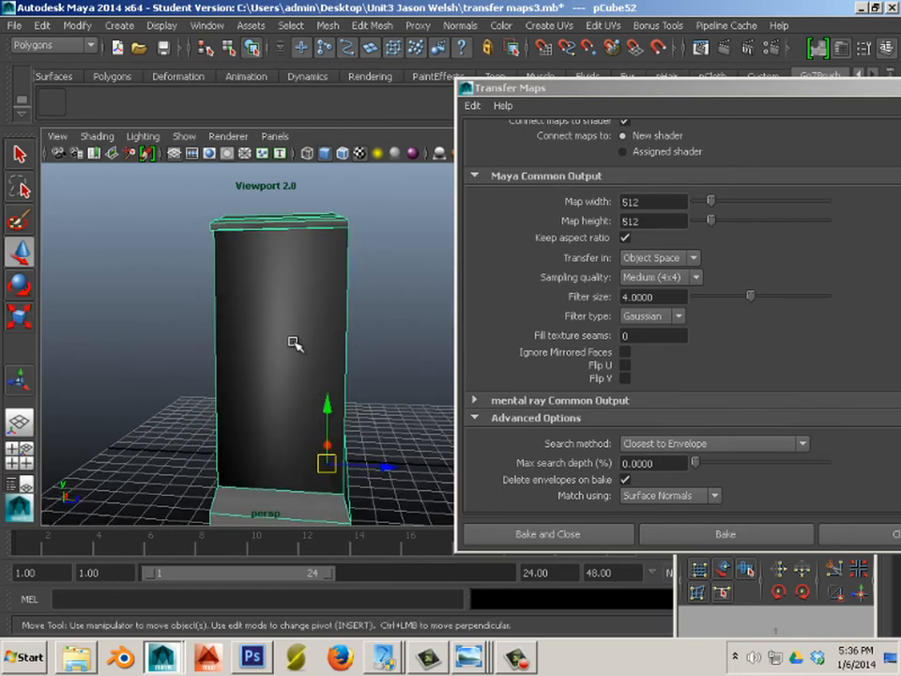
{"action": "left_click_drag", "start_coordinate": [336, 357], "coordinate": [244, 366], "text": "alt"}
Select the two large side faces of the low-poly cabinet and harden their edges.
{"action": "right_click_drag", "start_coordinate": [293, 291], "coordinate": [298, 338]}
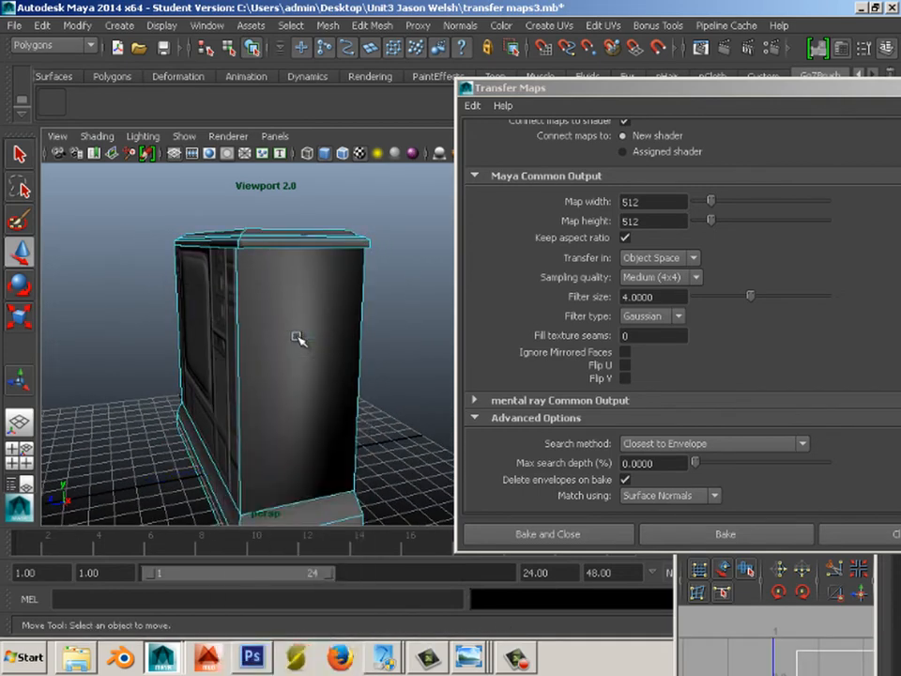
{"action": "right_click_drag", "start_coordinate": [297, 292], "coordinate": [300, 339]}
{"action": "left_click", "coordinate": [301, 340]}
{"action": "left_click_drag", "start_coordinate": [139, 364], "coordinate": [357, 362], "text": "alt"}
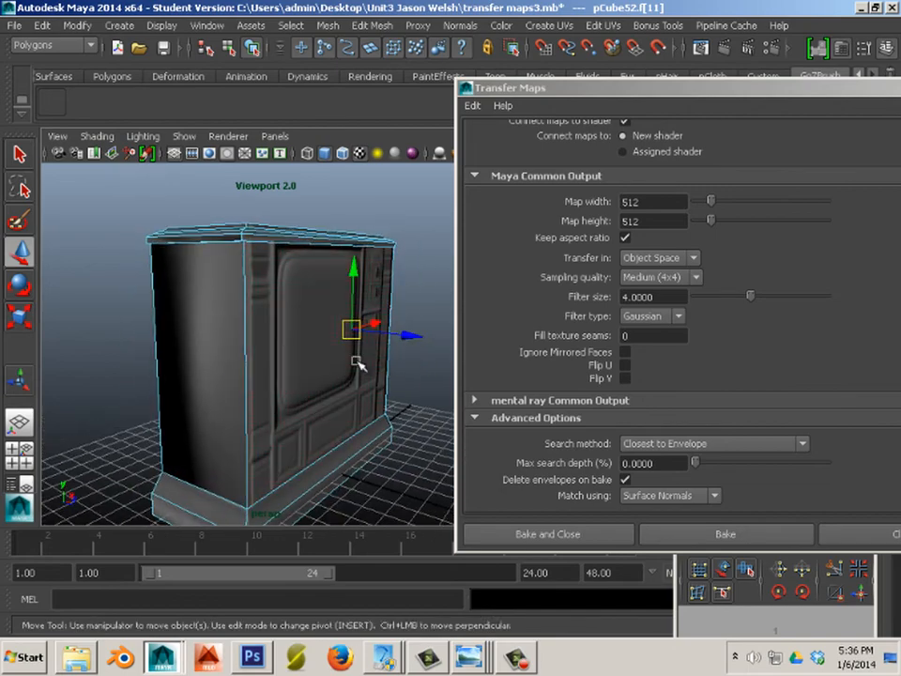
{"action": "left_click", "coordinate": [213, 351], "text": "shift"}
{"action": "left_click", "coordinate": [460, 26]}
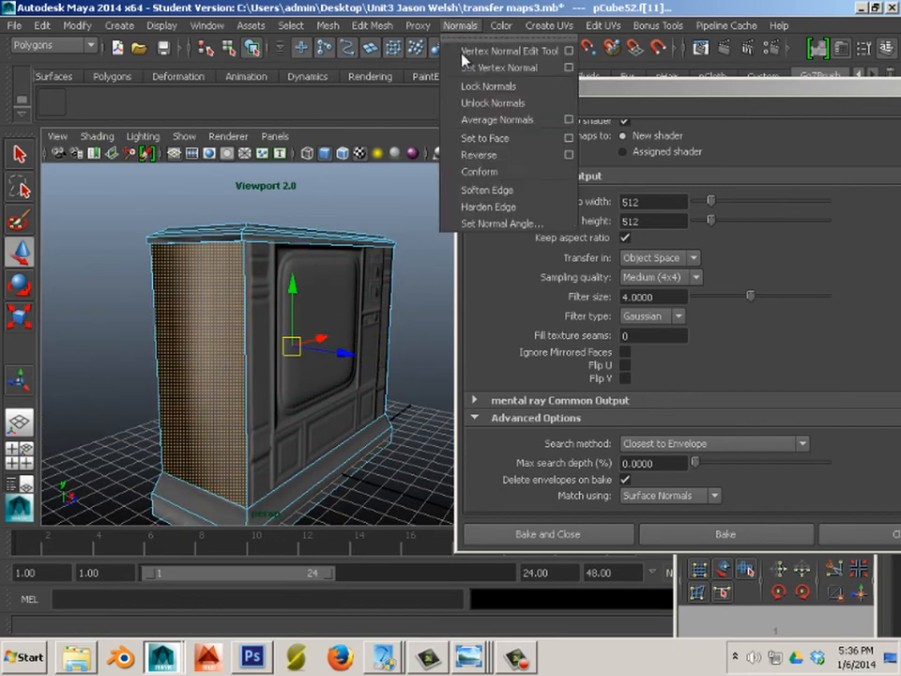
{"action": "left_click", "coordinate": [486, 207]}
Return the cabinet to object selection, rebake the normal map with the hardened side edges, and check the corner between front and side.
{"action": "left_click_drag", "start_coordinate": [424, 257], "coordinate": [264, 257], "text": "alt"}
{"action": "right_click_drag", "start_coordinate": [264, 258], "coordinate": [300, 236]}
{"action": "left_click", "coordinate": [707, 530]}
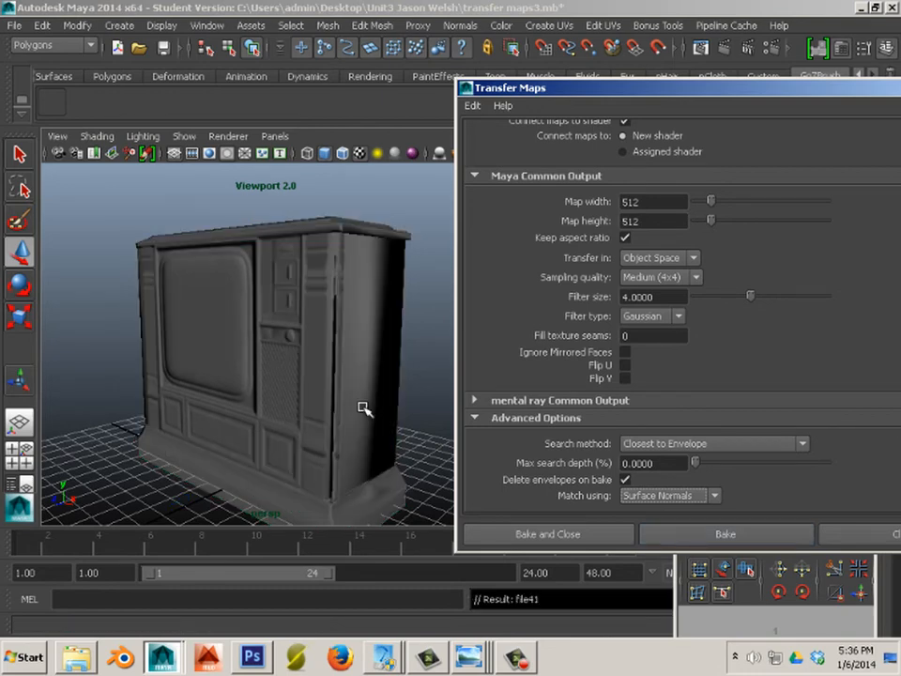
{"action": "mouse_move", "coordinate": [364, 409]}
{"action": "left_mouse_down", "text": "alt"}
{"action": "mouse_move", "coordinate": [392, 422]}
{"action": "mouse_move", "coordinate": [379, 413]}
{"action": "left_mouse_up", "text": "alt"}
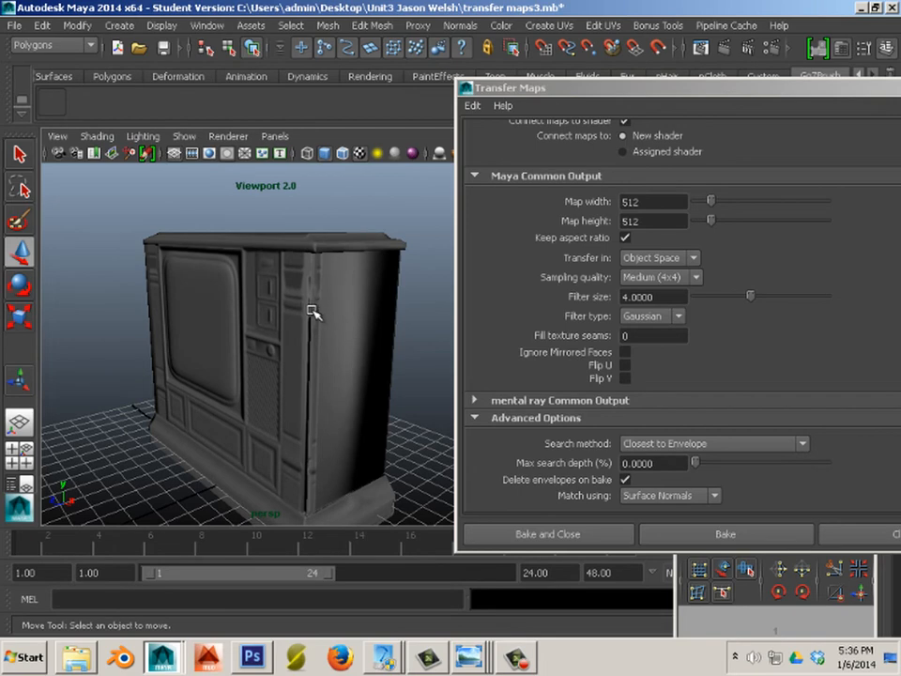
Select the whole low-poly cabinet, soften all its edges, and bake the normal map again.
{"action": "scroll", "coordinate": [311, 311], "scroll_direction": "up", "scroll_amount": 3}
{"action": "right_click", "coordinate": [312, 308]}
{"action": "right_click_drag", "start_coordinate": [311, 308], "coordinate": [345, 284]}
{"action": "left_click", "coordinate": [346, 288]}
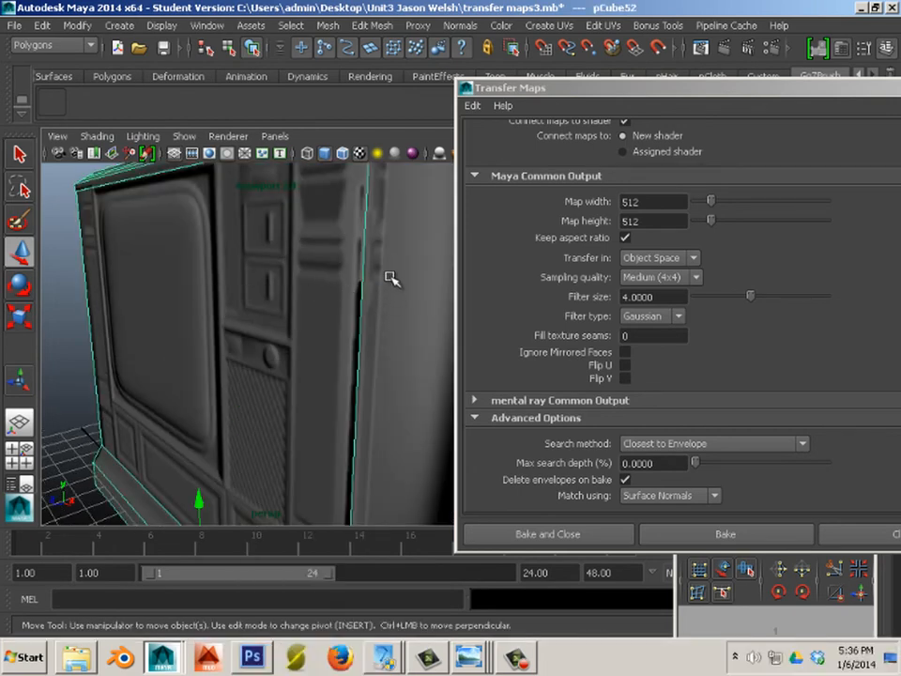
{"action": "left_click", "coordinate": [459, 25]}
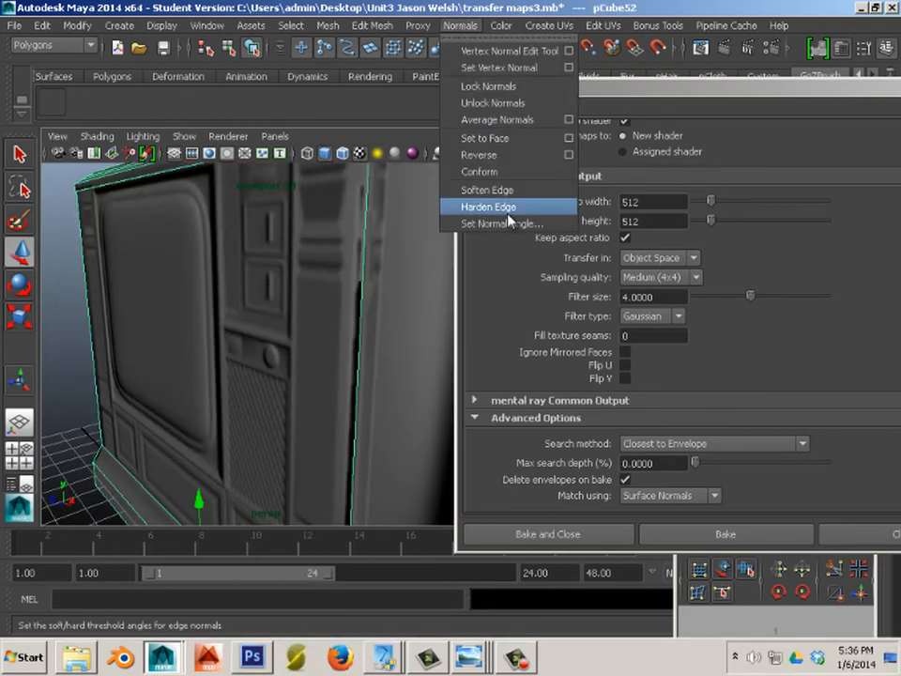
{"action": "left_click", "coordinate": [474, 187]}
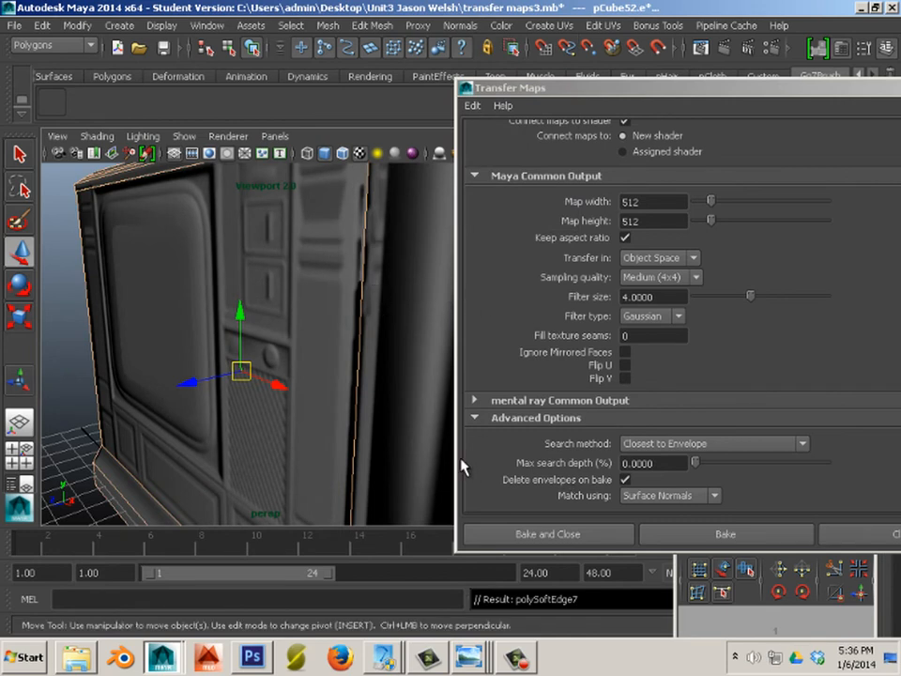
{"action": "left_click", "coordinate": [667, 537]}
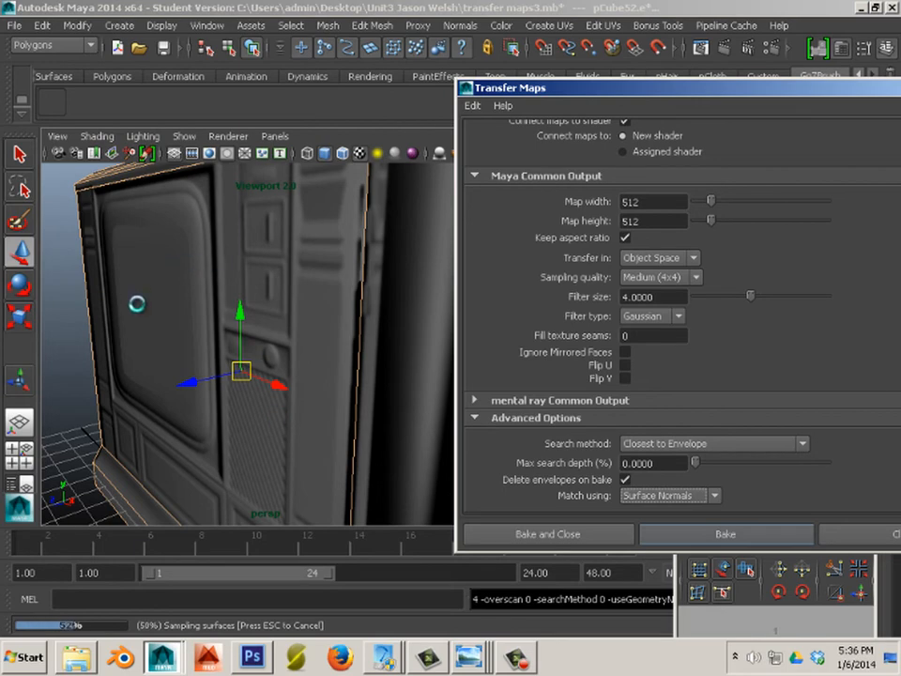
{"action": "left_click_drag", "start_coordinate": [242, 341], "coordinate": [328, 375], "text": "alt"}
{"action": "right_click_drag", "start_coordinate": [329, 375], "coordinate": [202, 342], "text": "alt"}
{"action": "left_click_drag", "start_coordinate": [235, 329], "coordinate": [285, 295], "text": "alt"}
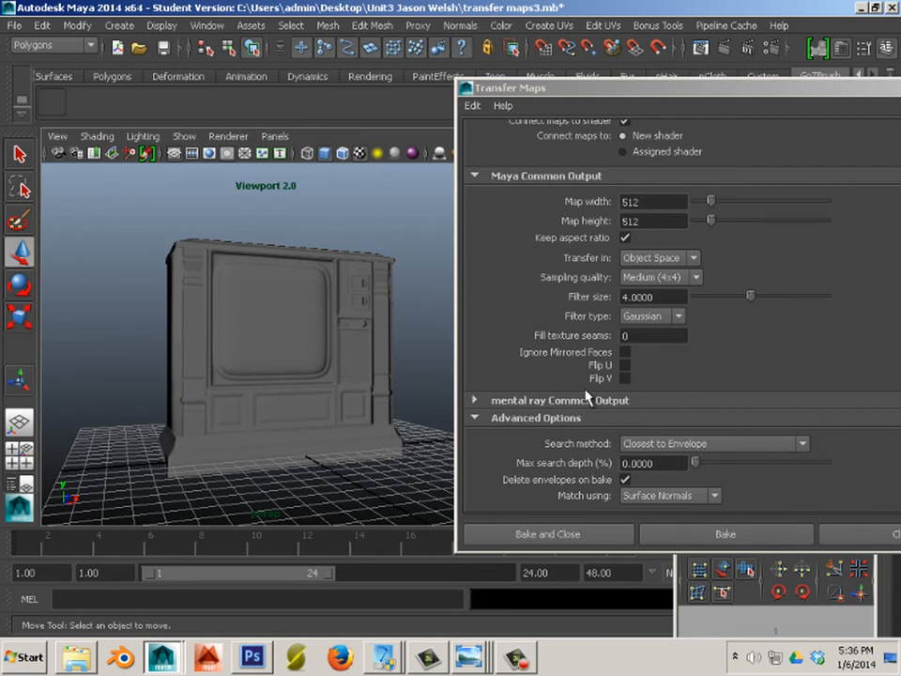
Set the Transfer Maps output width and height to 4096, keeping the aspect ratio.
{"action": "scroll", "coordinate": [681, 373], "scroll_direction": "up", "scroll_amount": 3}
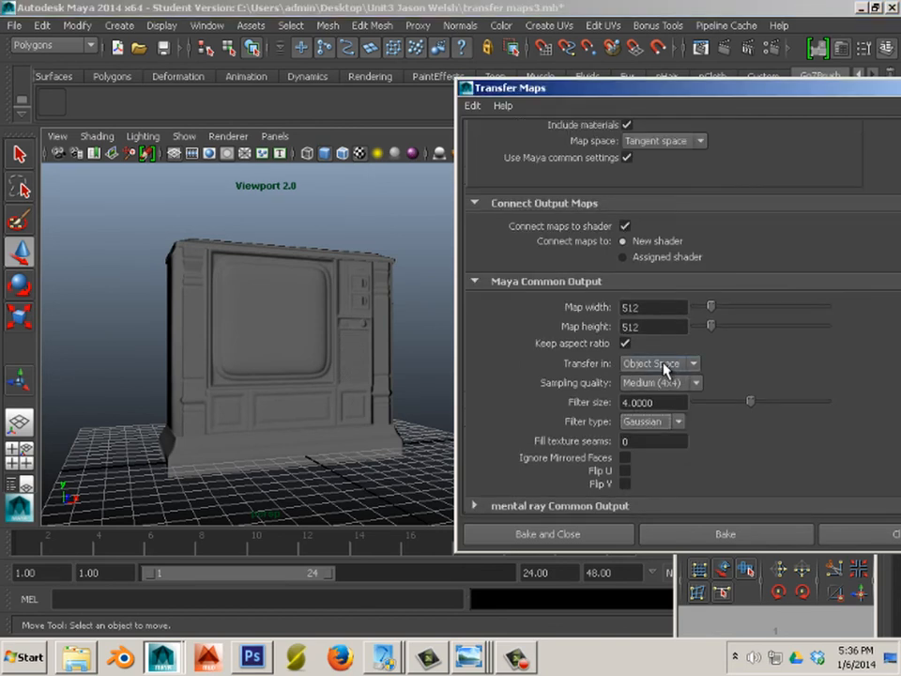
{"action": "double_click", "coordinate": [648, 308]}
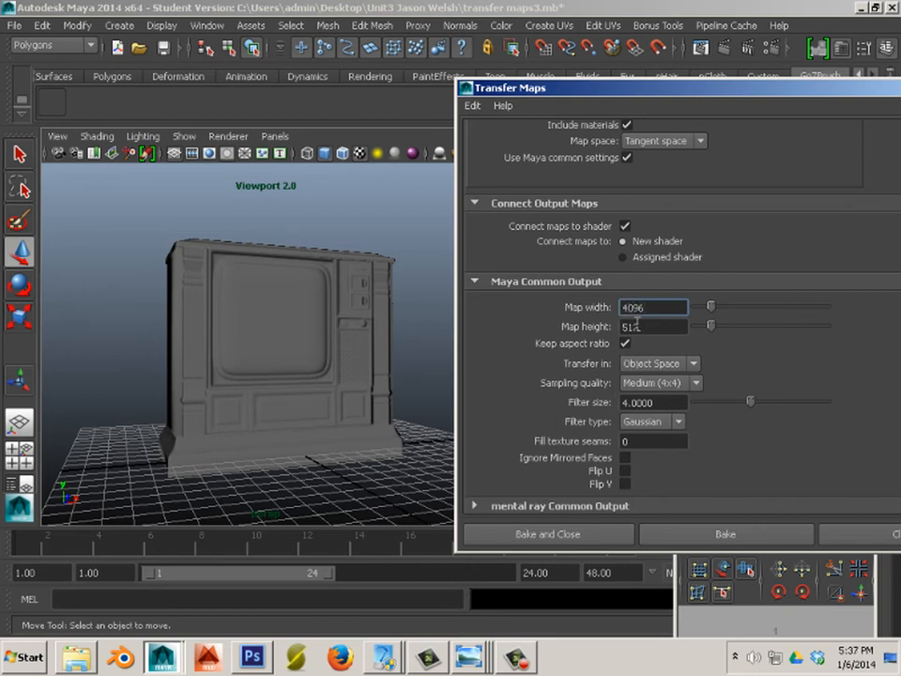
{"action": "key", "text": "Tab"}
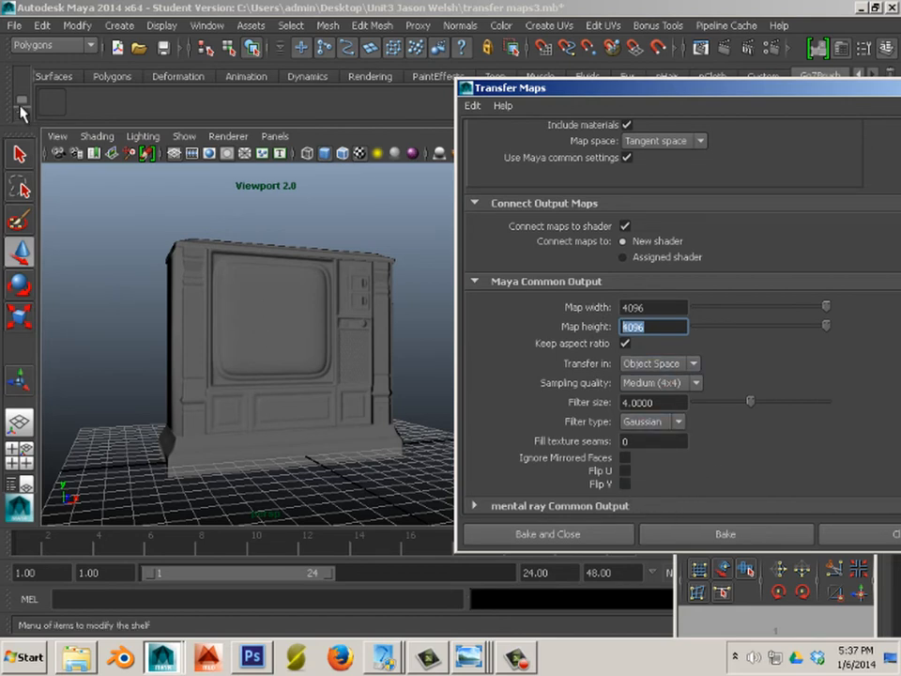
Save the scene, accepting the student version notice.
{"action": "left_click", "coordinate": [15, 25]}
{"action": "left_click", "coordinate": [34, 85]}
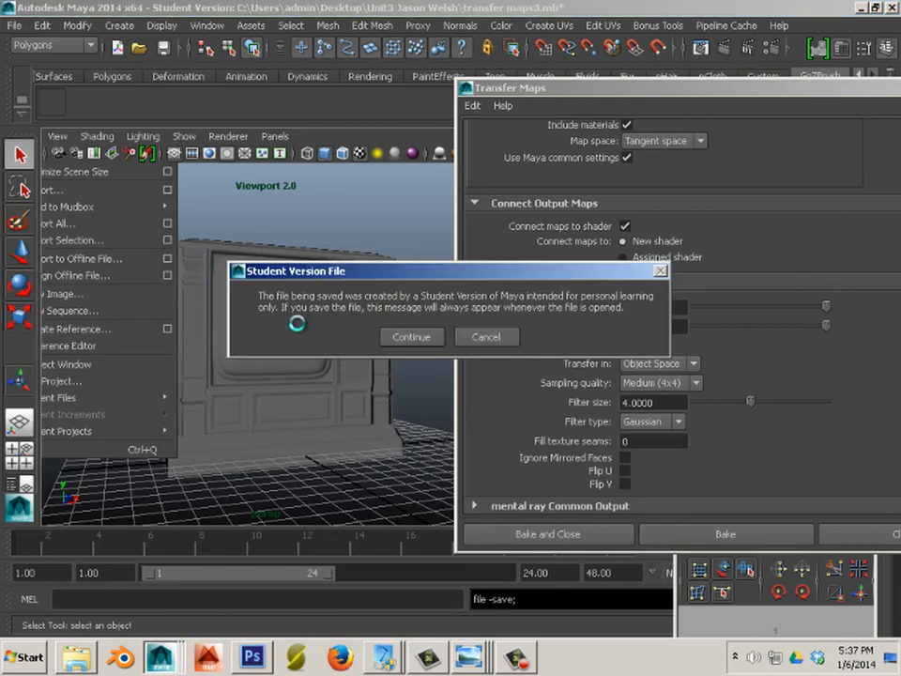
{"action": "left_click", "coordinate": [410, 337]}
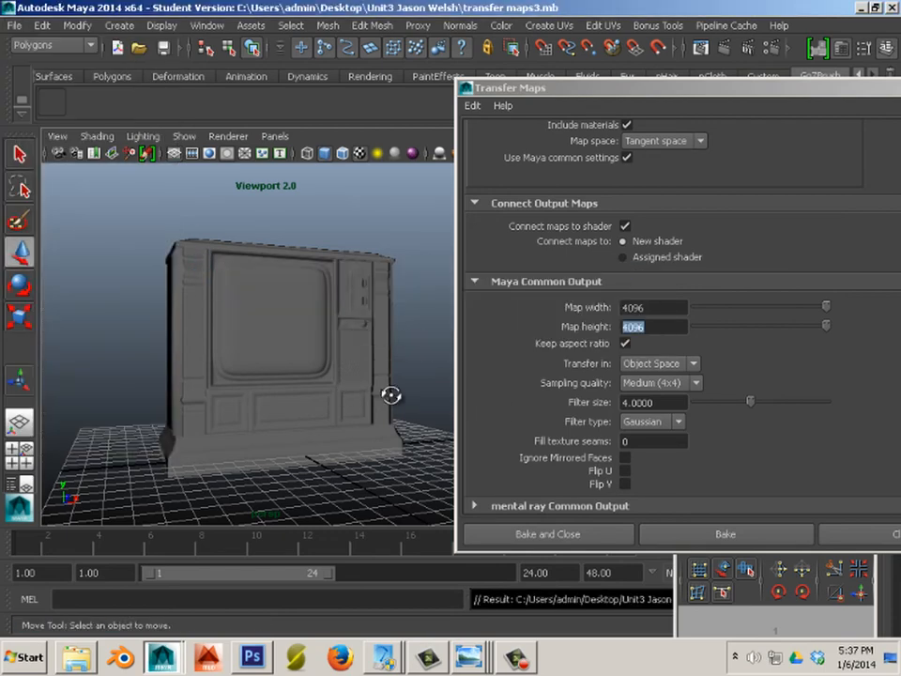
{"action": "left_click_drag", "start_coordinate": [392, 394], "coordinate": [370, 433], "text": "alt"}
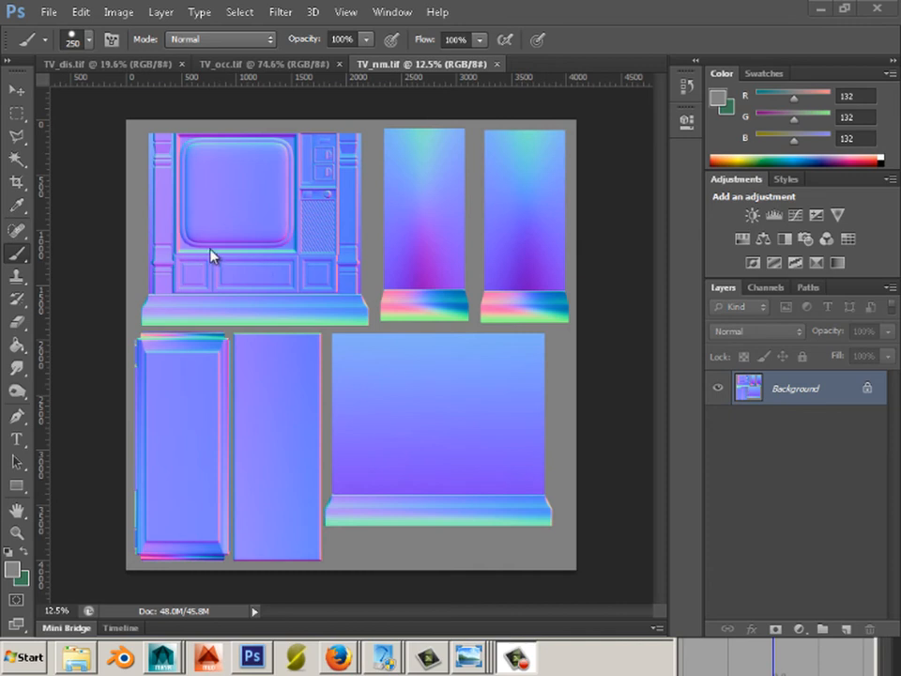
In Photoshop, save the high-resolution normal map over TV_nm in the Maps folder as a TIFF without compression.
{"action": "left_click", "coordinate": [48, 13]}
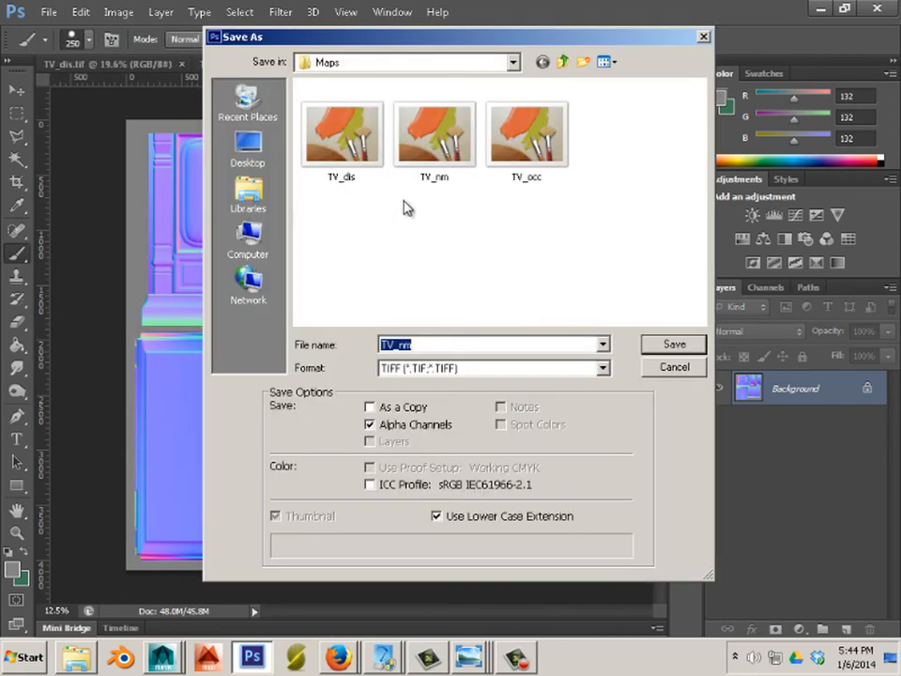
{"action": "left_click", "coordinate": [453, 139]}
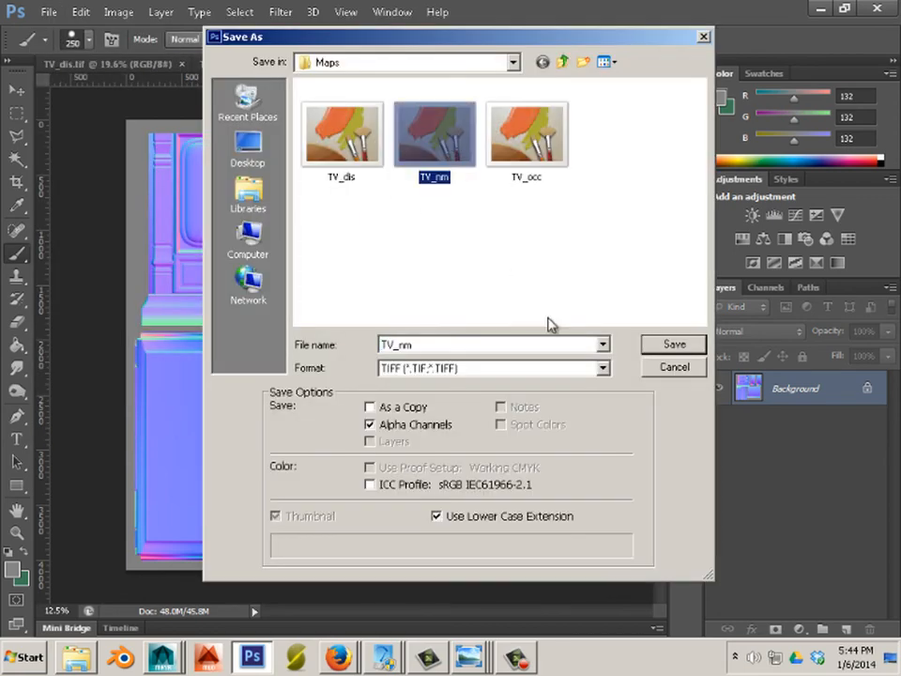
{"action": "left_click", "coordinate": [682, 344]}
{"action": "key", "text": "Return"}
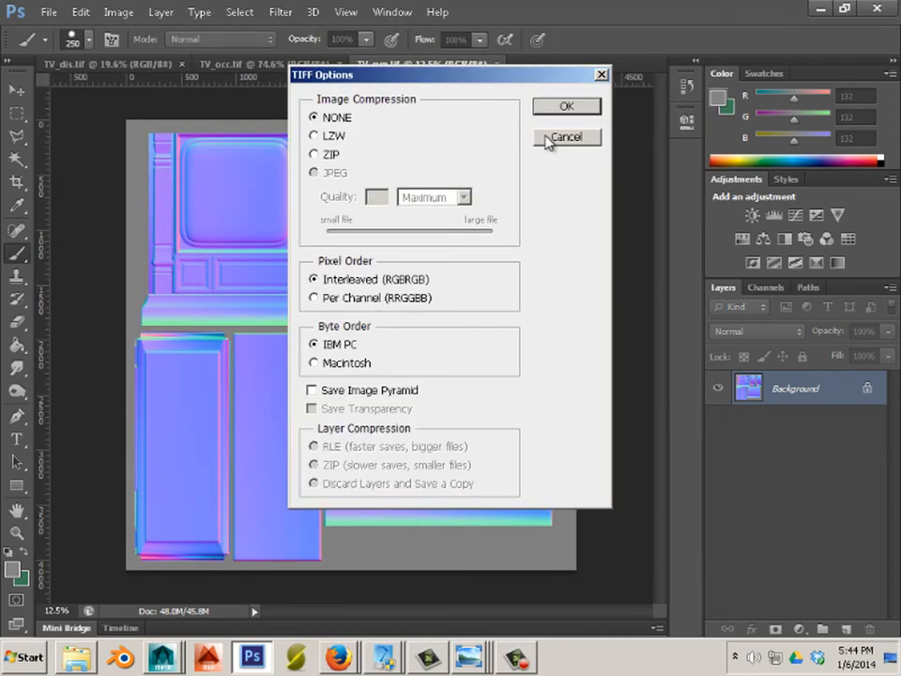
{"action": "left_click", "coordinate": [588, 109]}
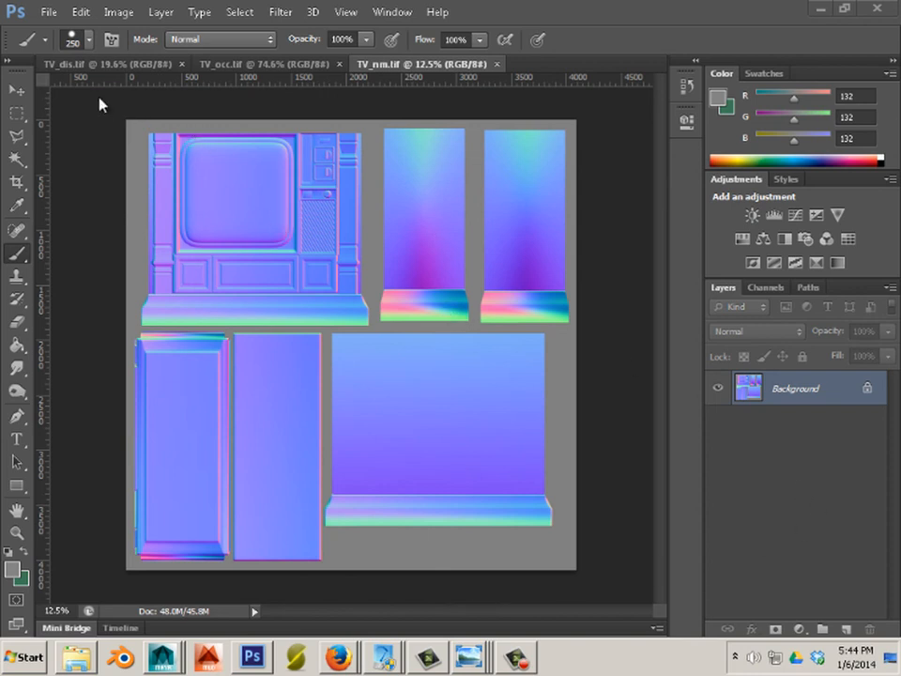
Close the TV_dis.tif document and switch back to Maya.
{"action": "left_click", "coordinate": [181, 63]}
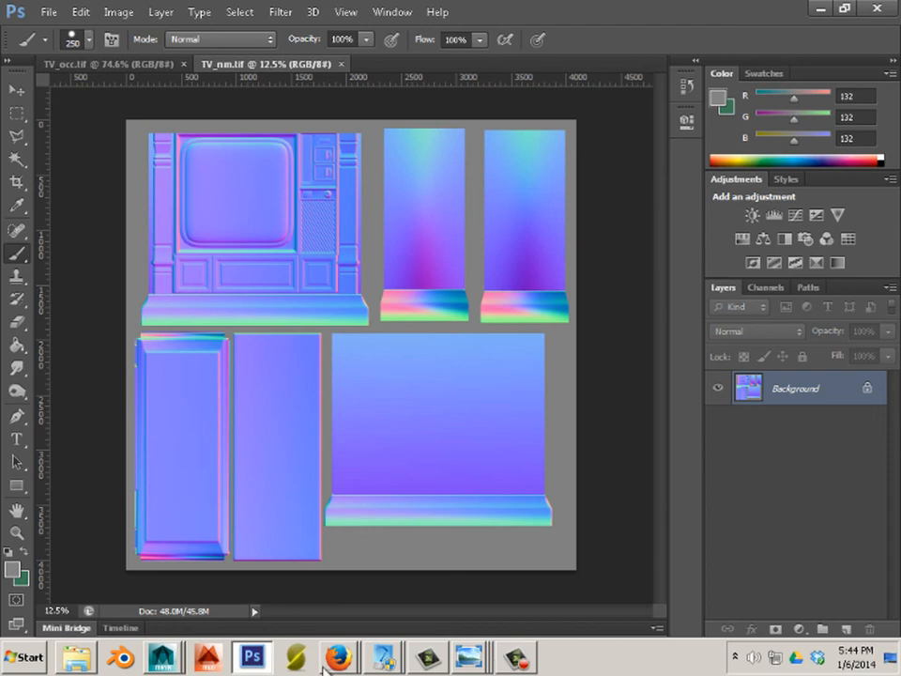
{"action": "mouse_move", "coordinate": [162, 657]}
{"action": "left_click", "coordinate": [178, 626]}
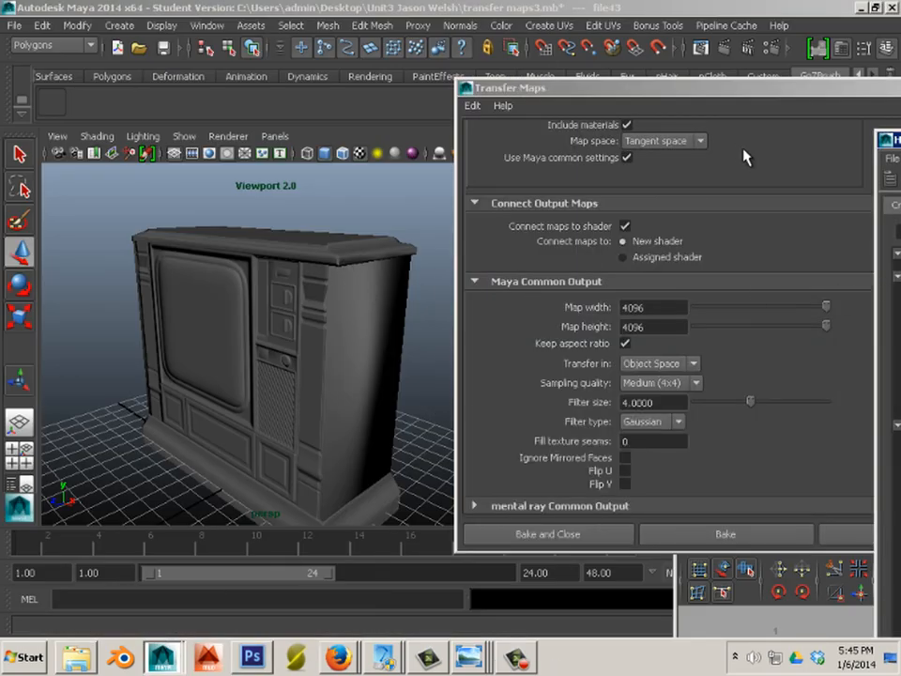
Replace the normal map with a displacement map in the Transfer Maps output maps.
{"action": "left_click_drag", "start_coordinate": [644, 88], "coordinate": [421, 66]}
{"action": "scroll", "coordinate": [535, 187], "scroll_direction": "up", "scroll_amount": 5}
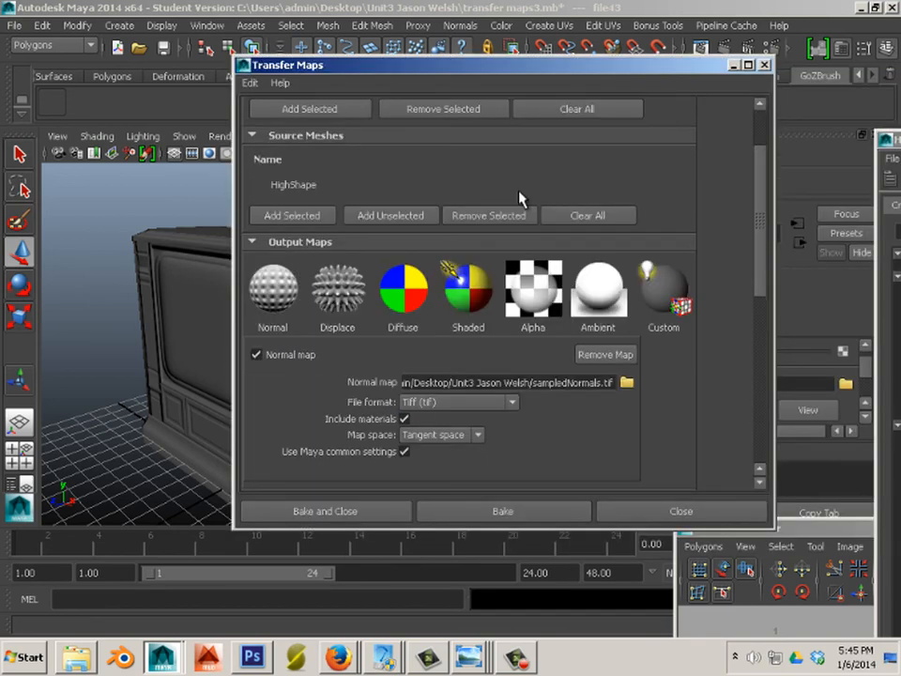
{"action": "scroll", "coordinate": [521, 198], "scroll_direction": "down", "scroll_amount": 2}
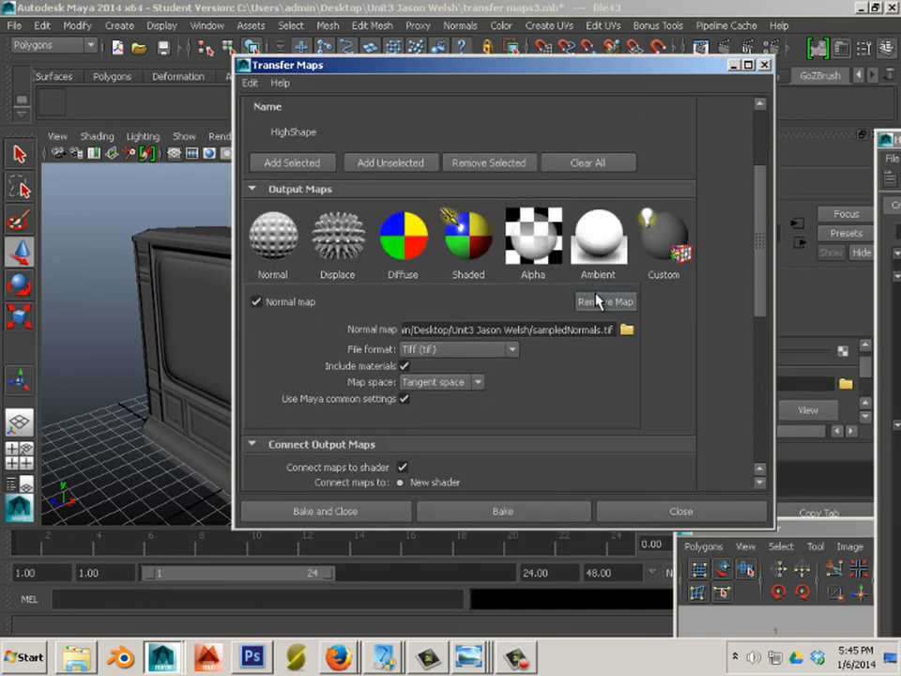
{"action": "left_click", "coordinate": [597, 300]}
{"action": "left_click", "coordinate": [338, 236]}
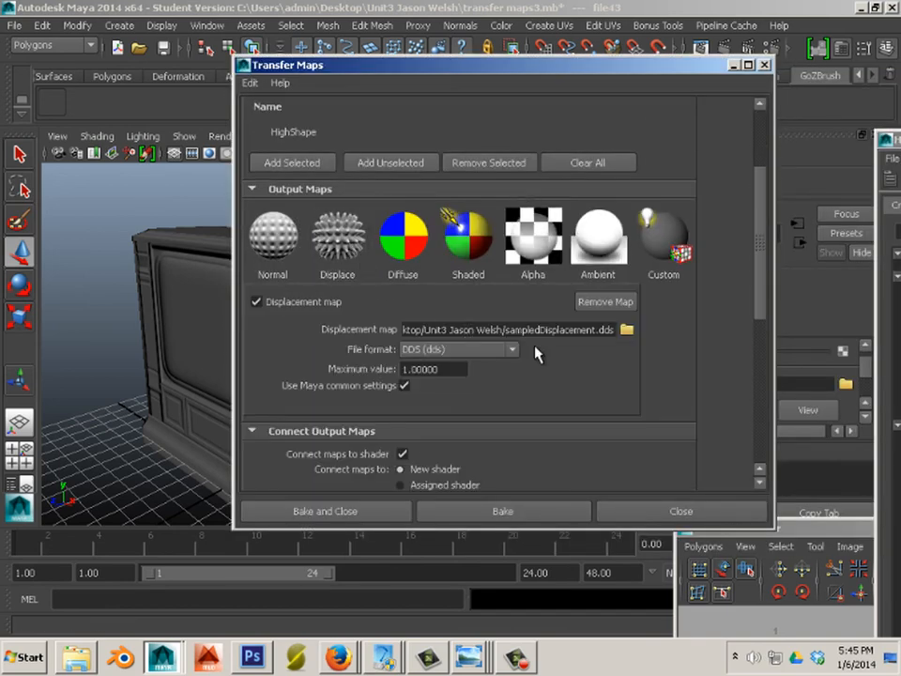
Set the displacement map's file format to Tiff (tif) and collapse the Connect Output Maps section.
{"action": "left_click", "coordinate": [459, 351]}
{"action": "scroll", "coordinate": [478, 451], "scroll_direction": "down", "scroll_amount": 2}
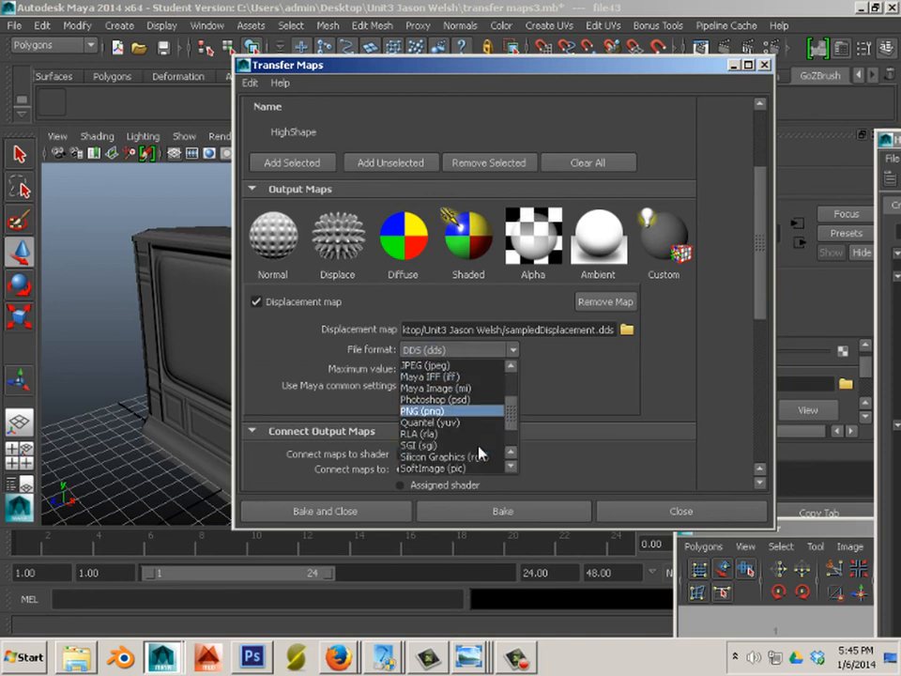
{"action": "scroll", "coordinate": [479, 454], "scroll_direction": "down", "scroll_amount": 3}
{"action": "left_click", "coordinate": [479, 455]}
{"action": "left_click", "coordinate": [541, 431]}
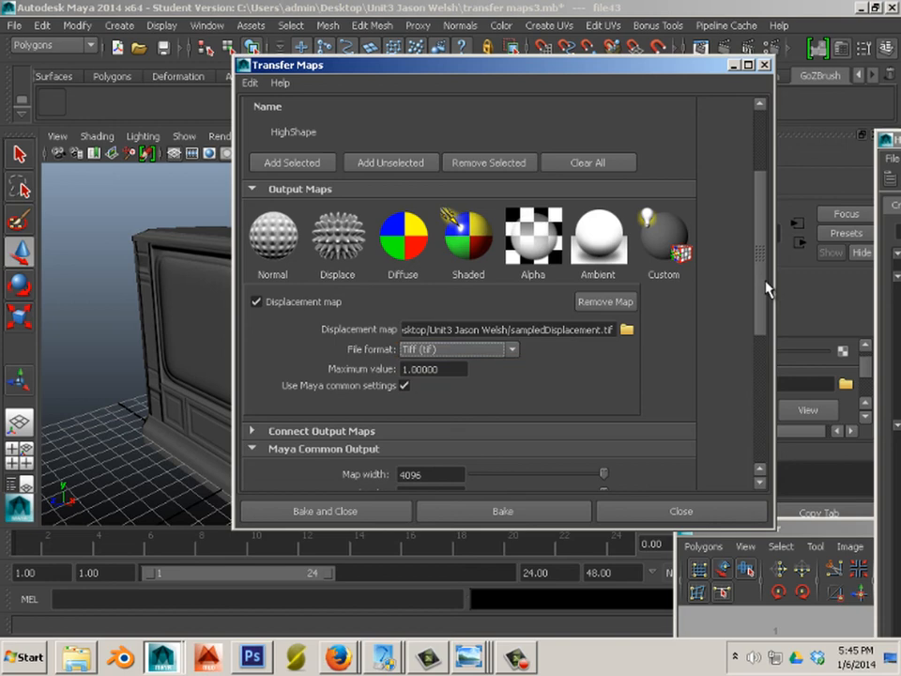
Save the scene again and bake the displacement map.
{"action": "left_click_drag", "start_coordinate": [767, 294], "coordinate": [768, 420]}
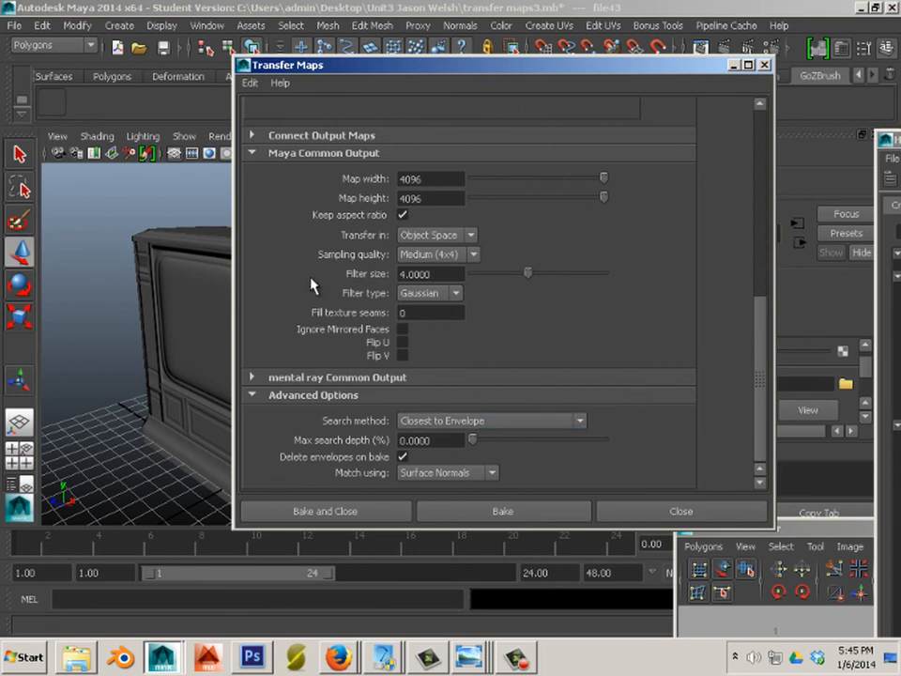
{"action": "left_click", "coordinate": [15, 28]}
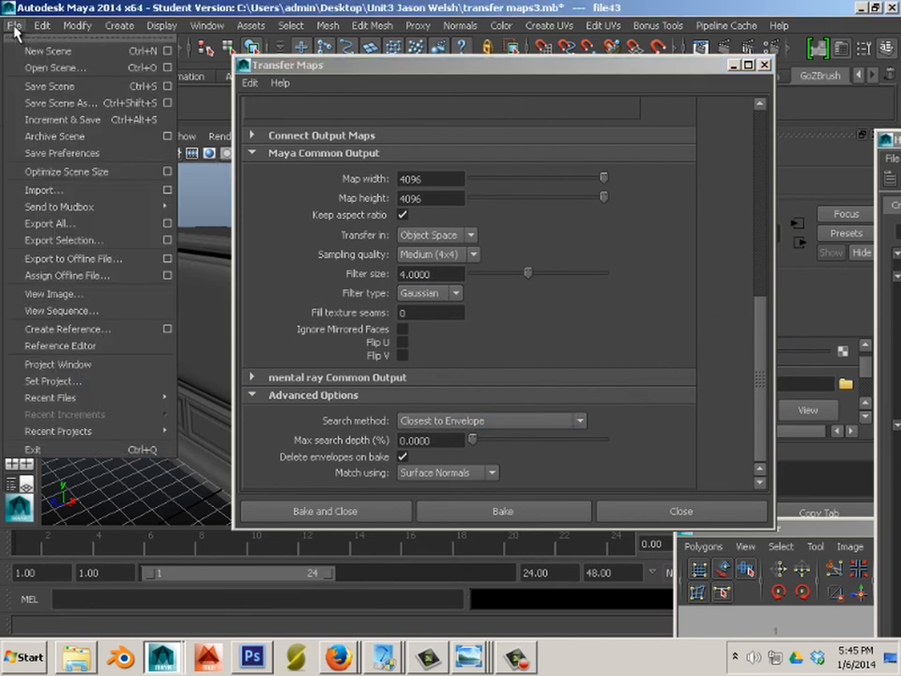
{"action": "left_click", "coordinate": [57, 87]}
{"action": "left_click", "coordinate": [410, 335]}
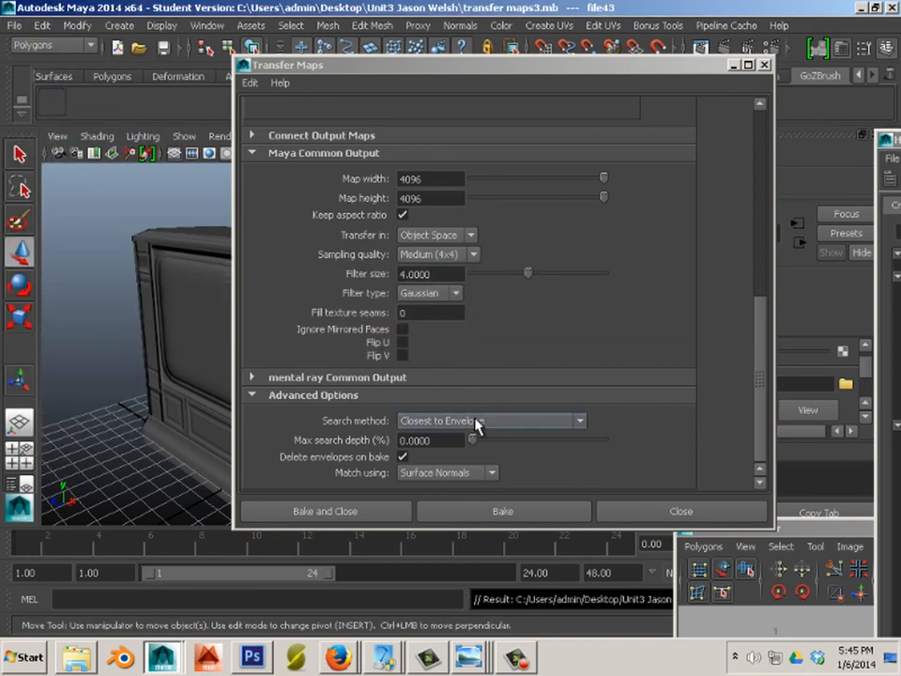
{"action": "left_click", "coordinate": [504, 511]}
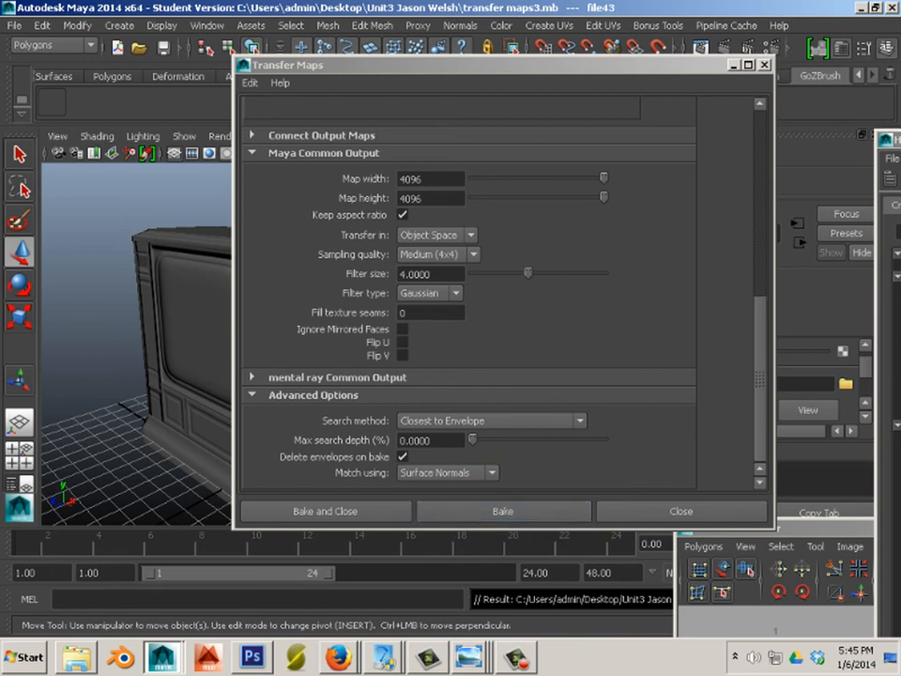